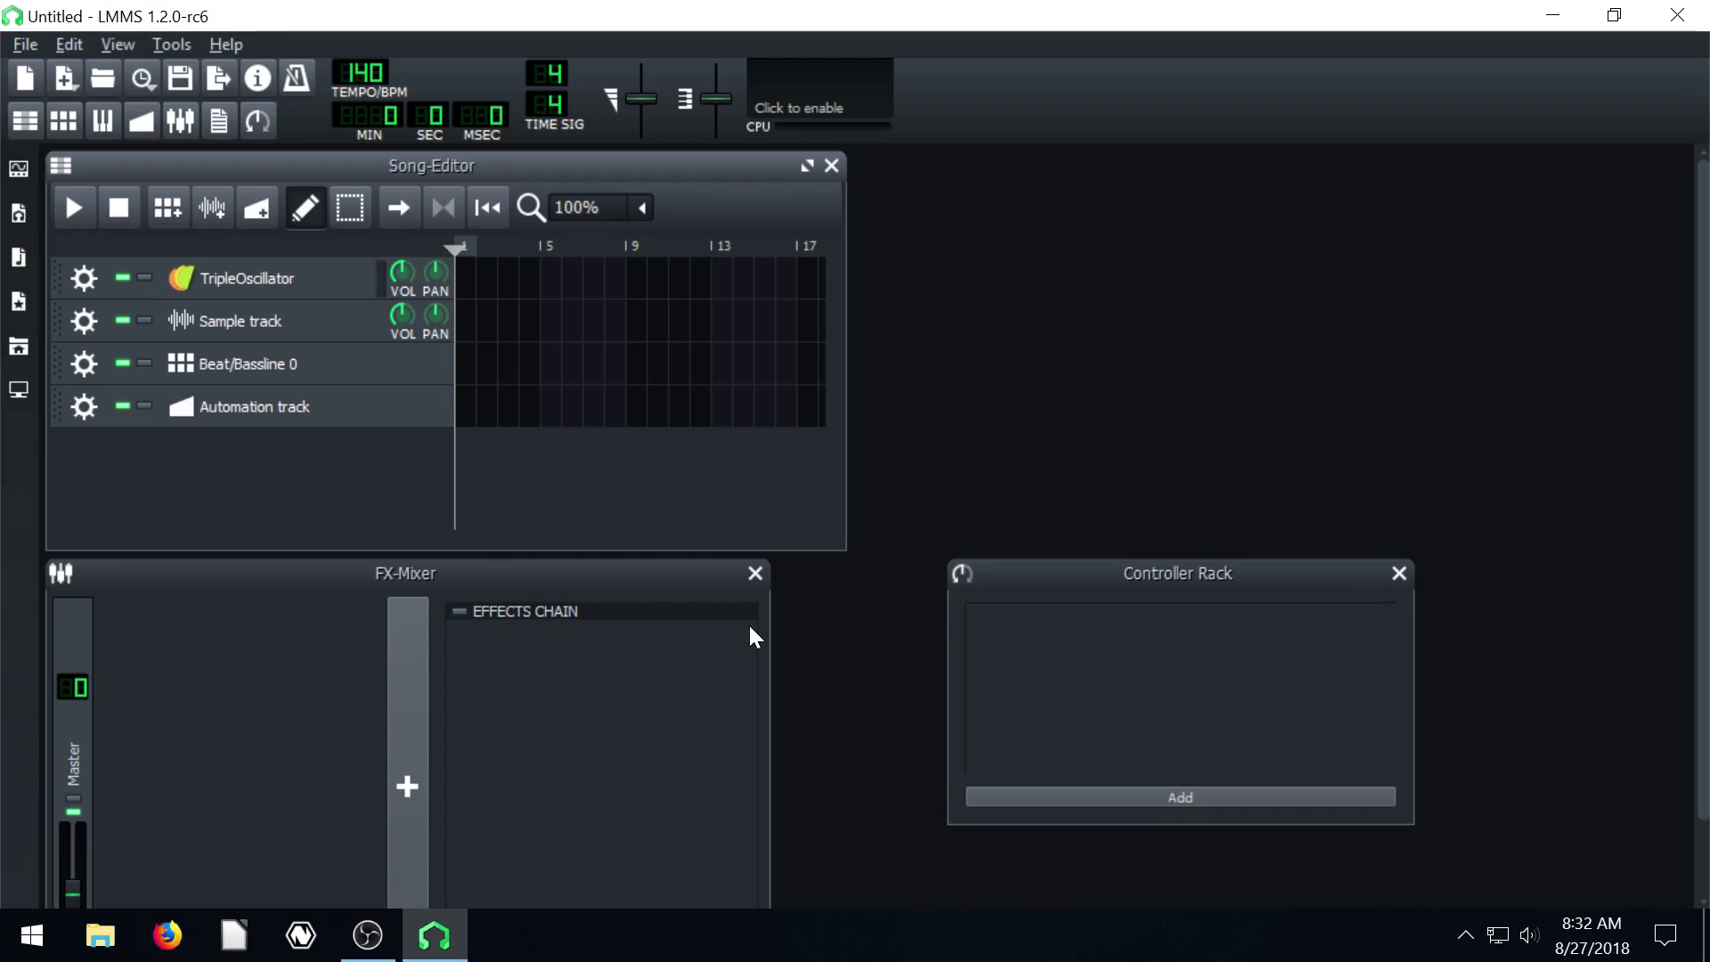
# Open the Piano-Roll, move its window, and close it again while empty.
pyautogui.click(106, 125)
pyautogui.moveTo(315, 167); pyautogui.dragTo(468, 210)
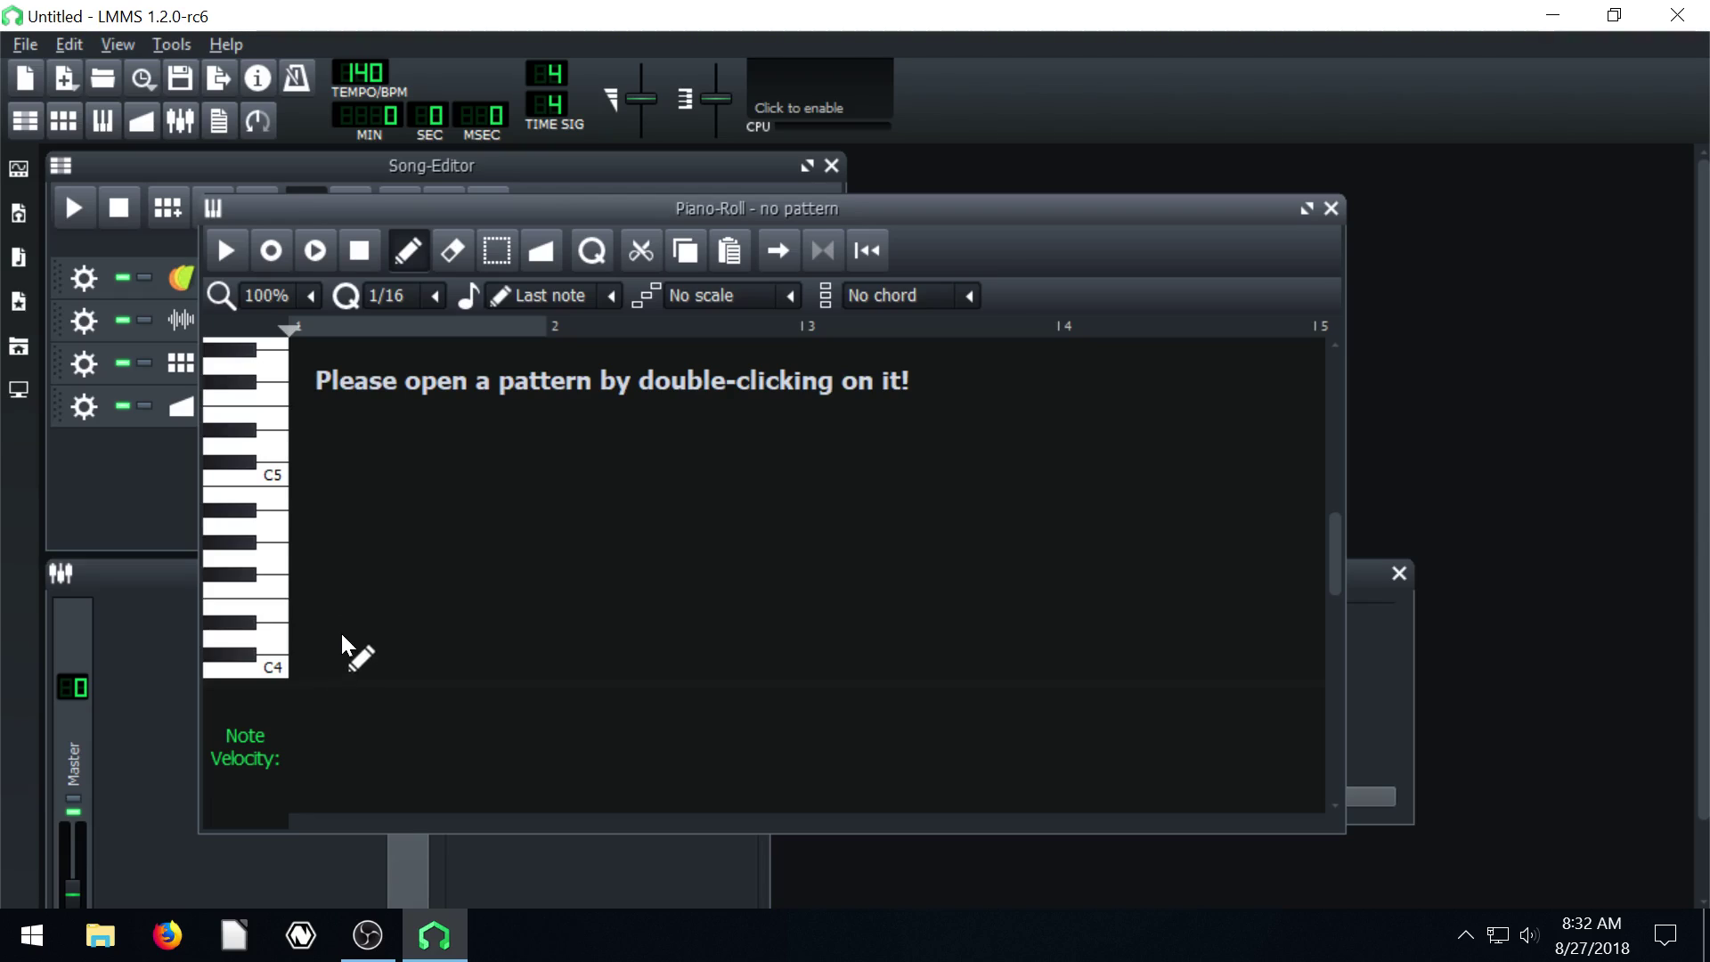
pyautogui.click(1330, 212)
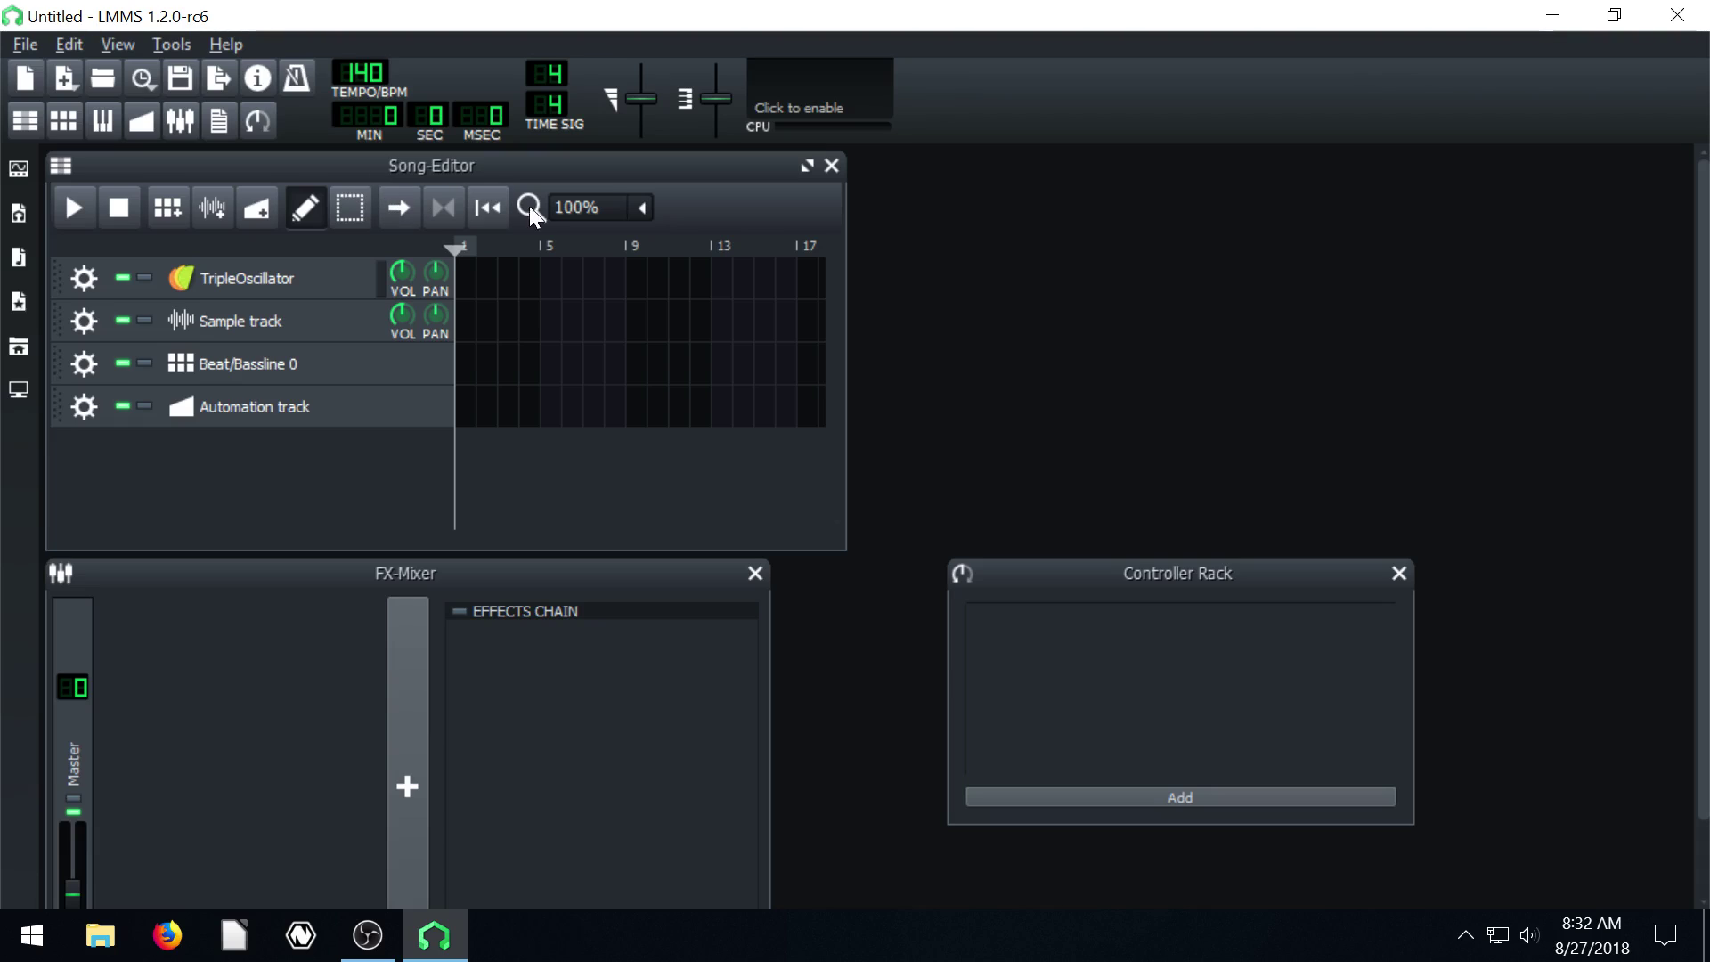
# Create the TripleOscillator bar-1 pattern and draw four notes rising in pitch.
pyautogui.doubleClick(467, 280)
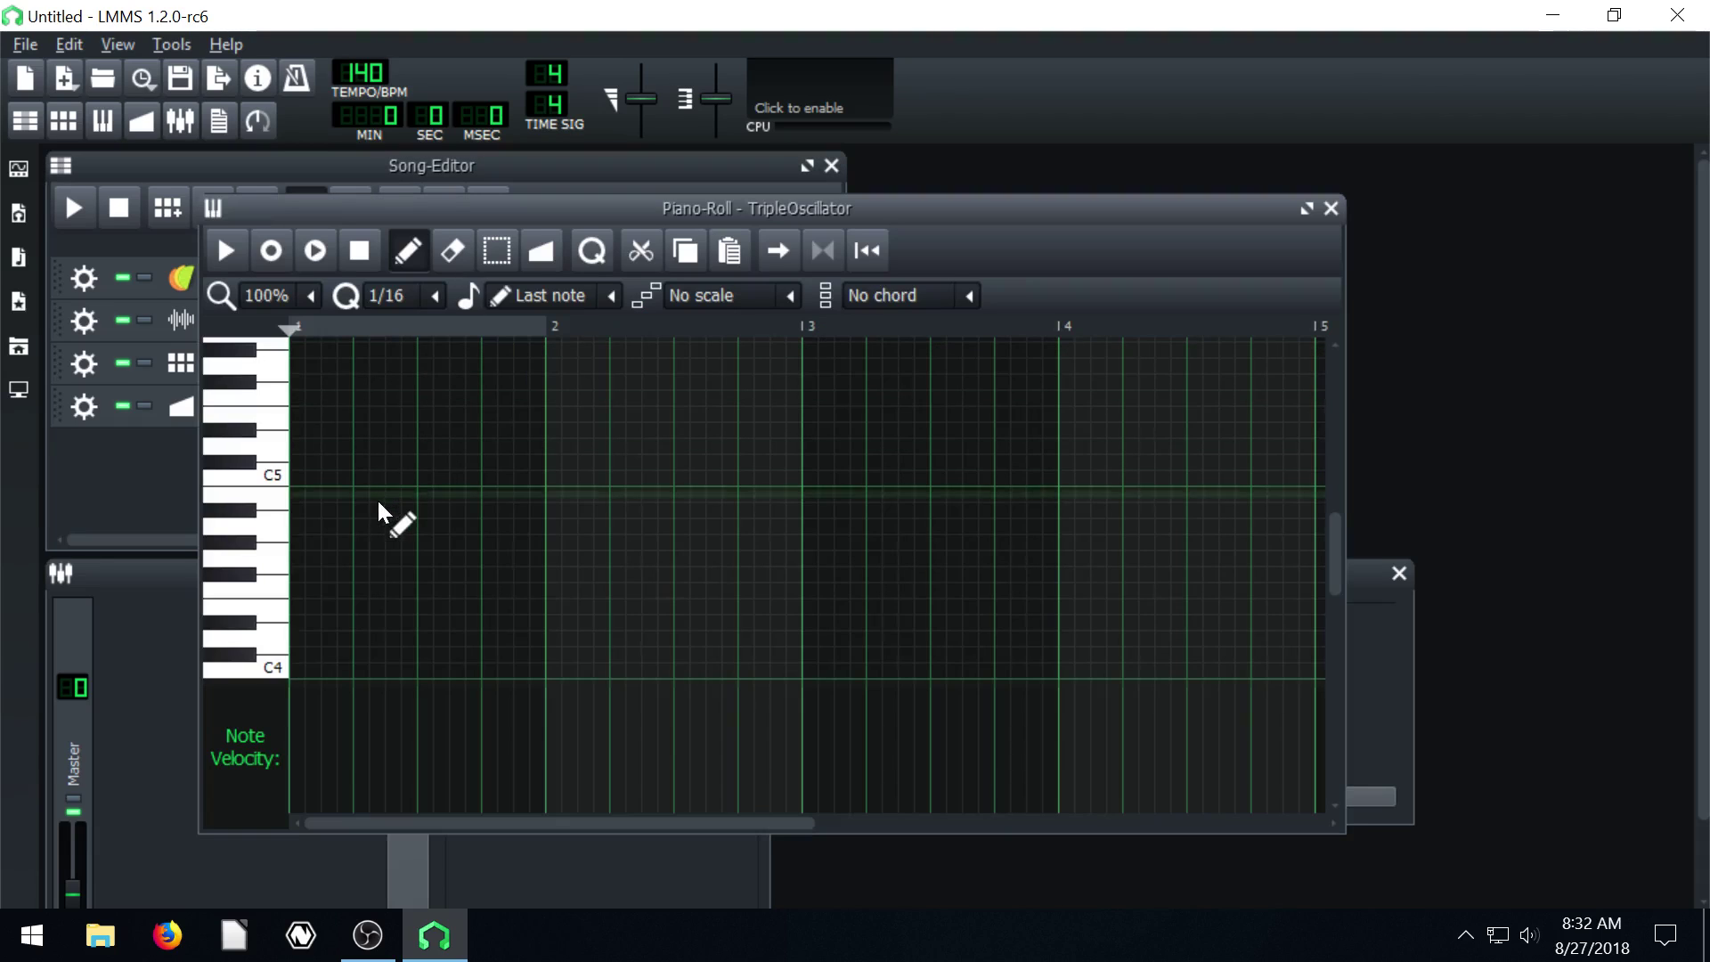
pyautogui.click(345, 543)
pyautogui.click(420, 512)
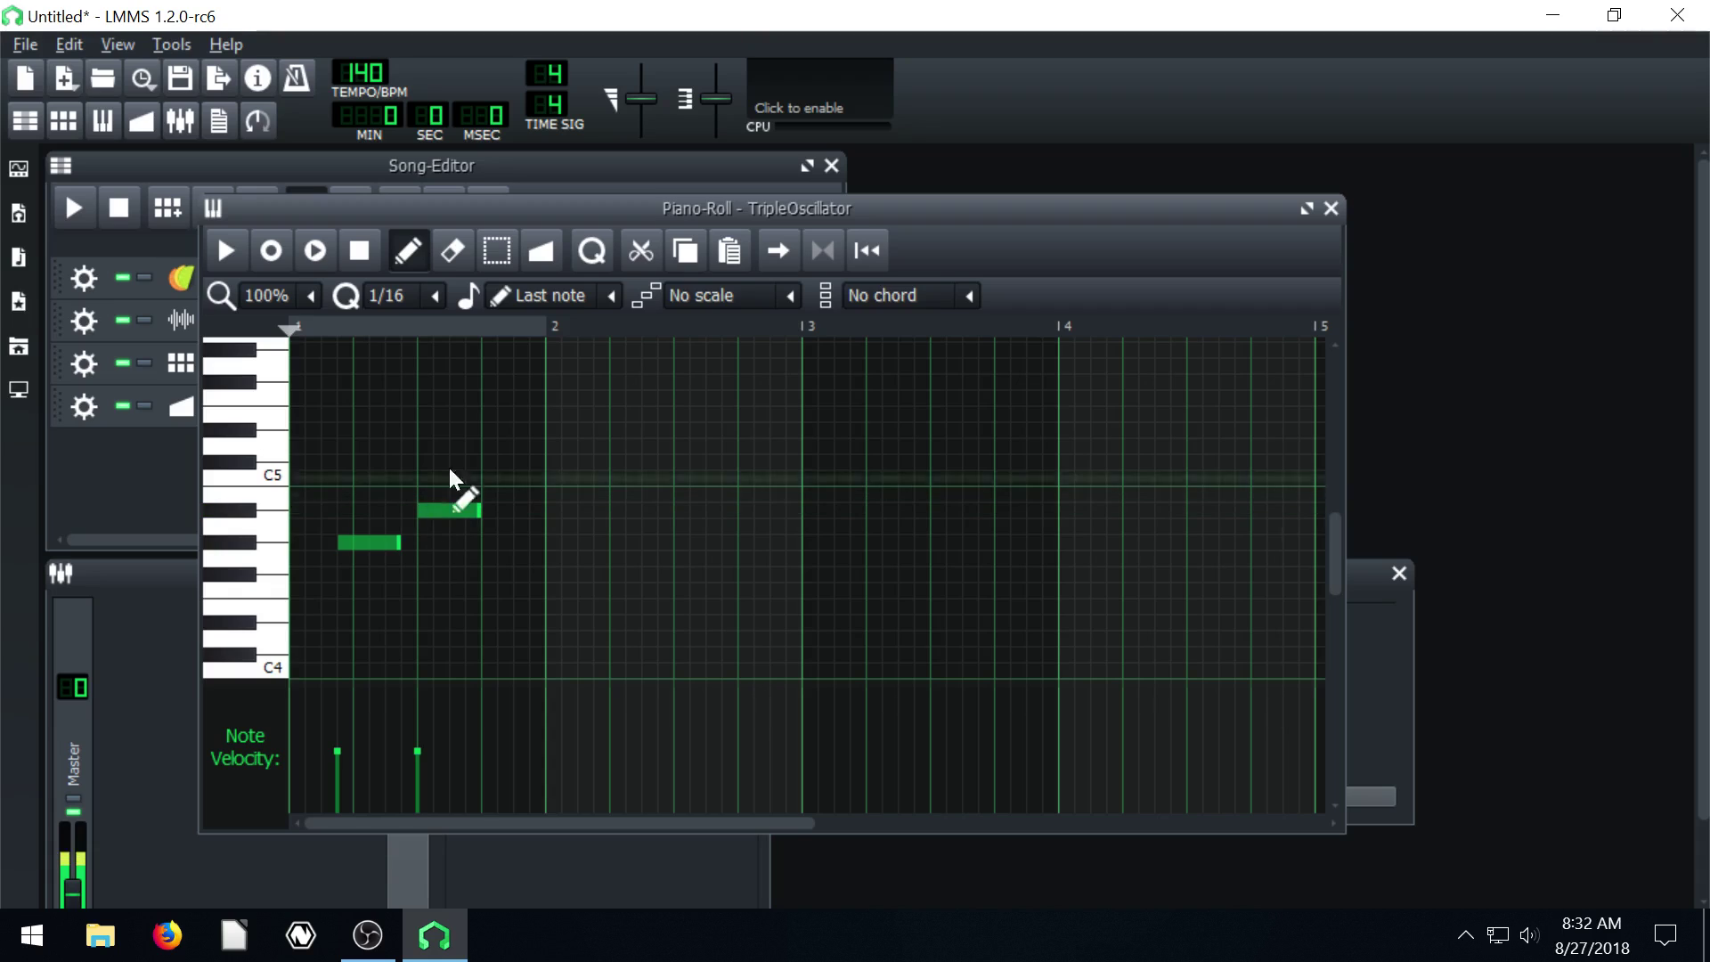
pyautogui.click(469, 431)
pyautogui.click(502, 366)
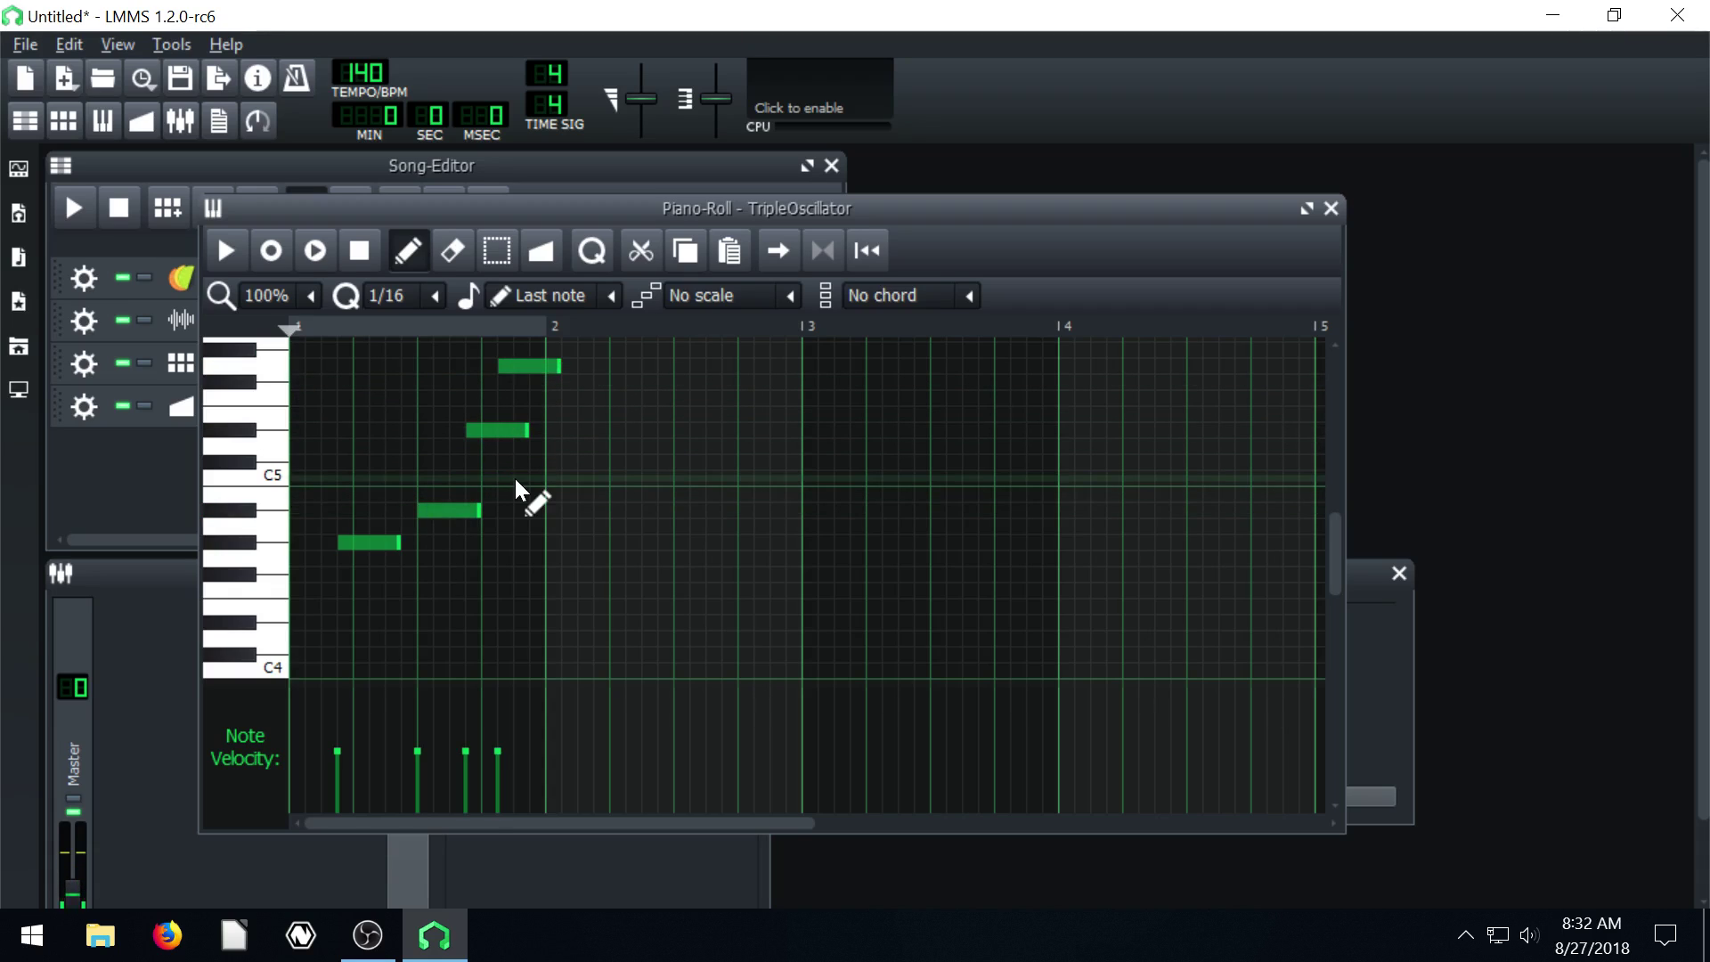
# Close the Piano-Roll, Controller Rack and FX-Mixer windows, and reposition the Song Editor.
pyautogui.click(1330, 207)
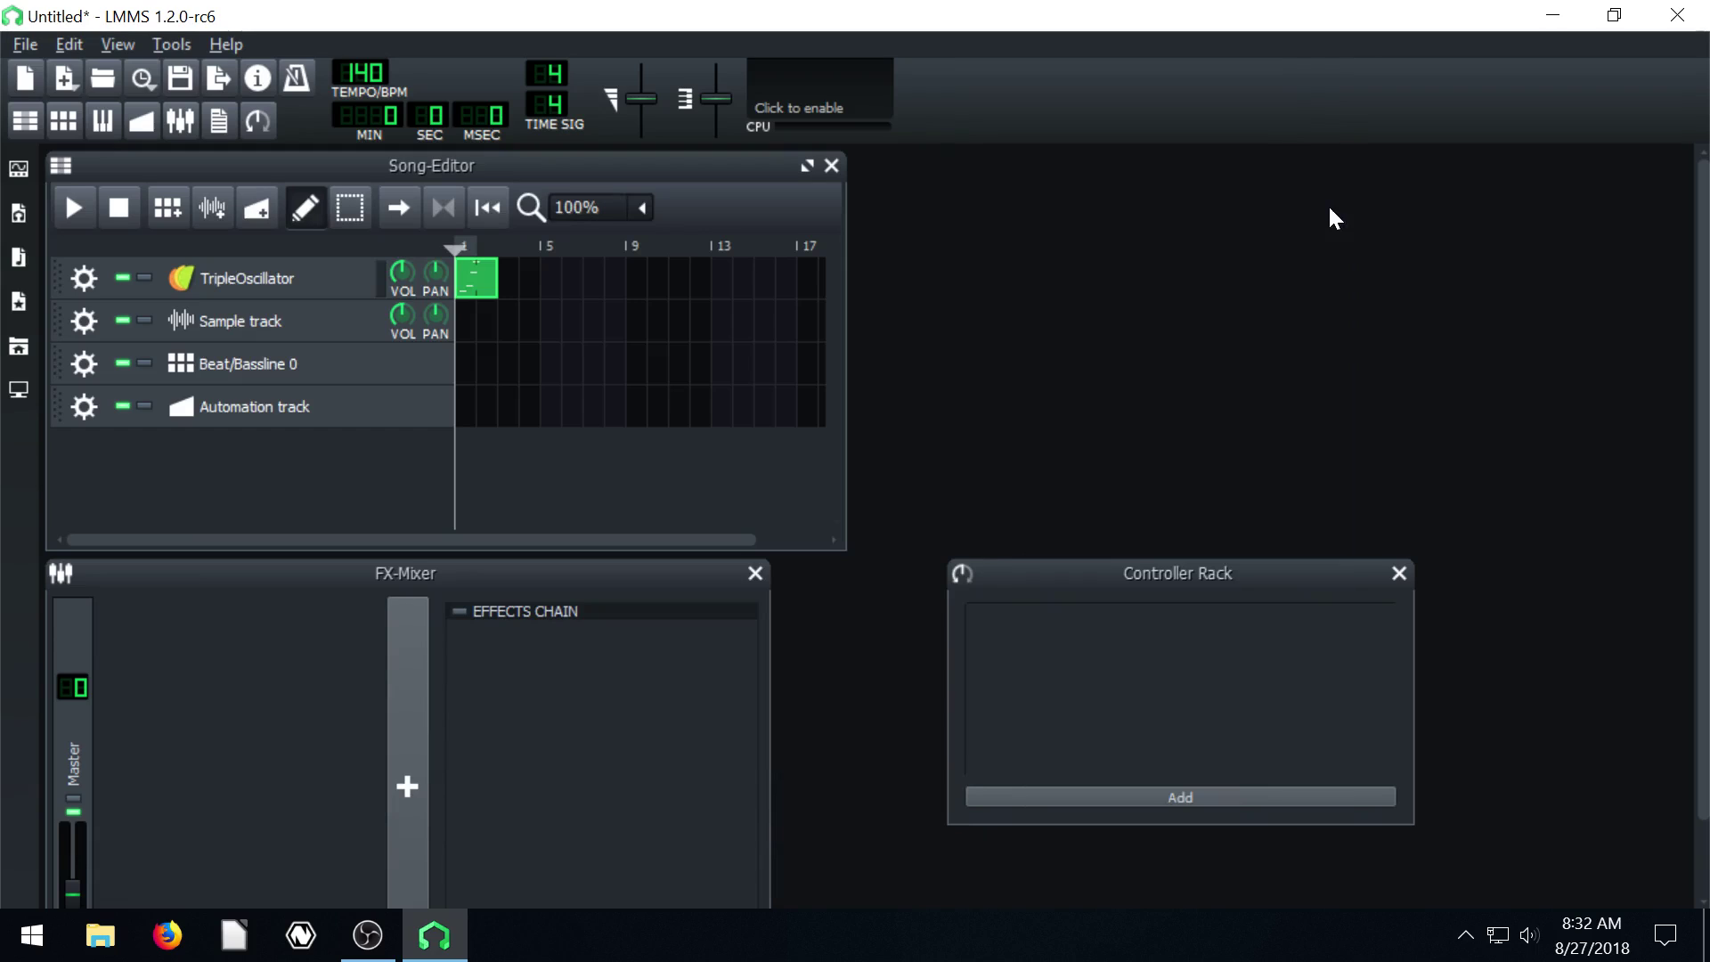
pyautogui.click(1399, 575)
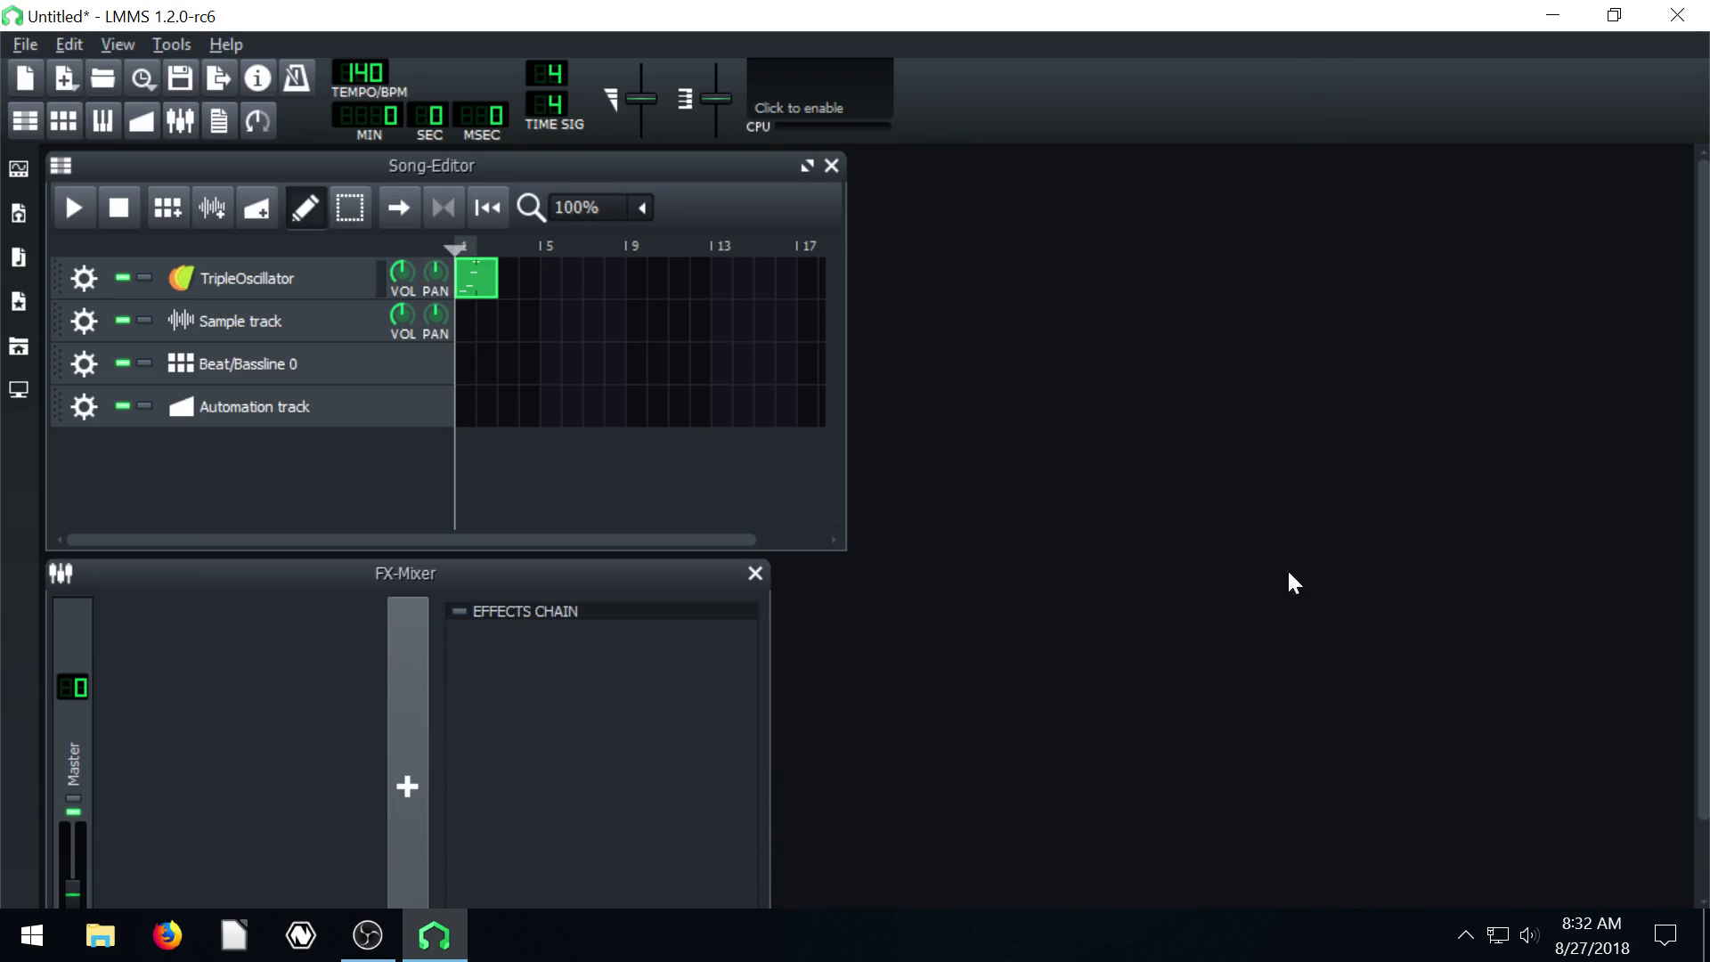
pyautogui.click(754, 573)
pyautogui.moveTo(538, 159); pyautogui.dragTo(683, 191)
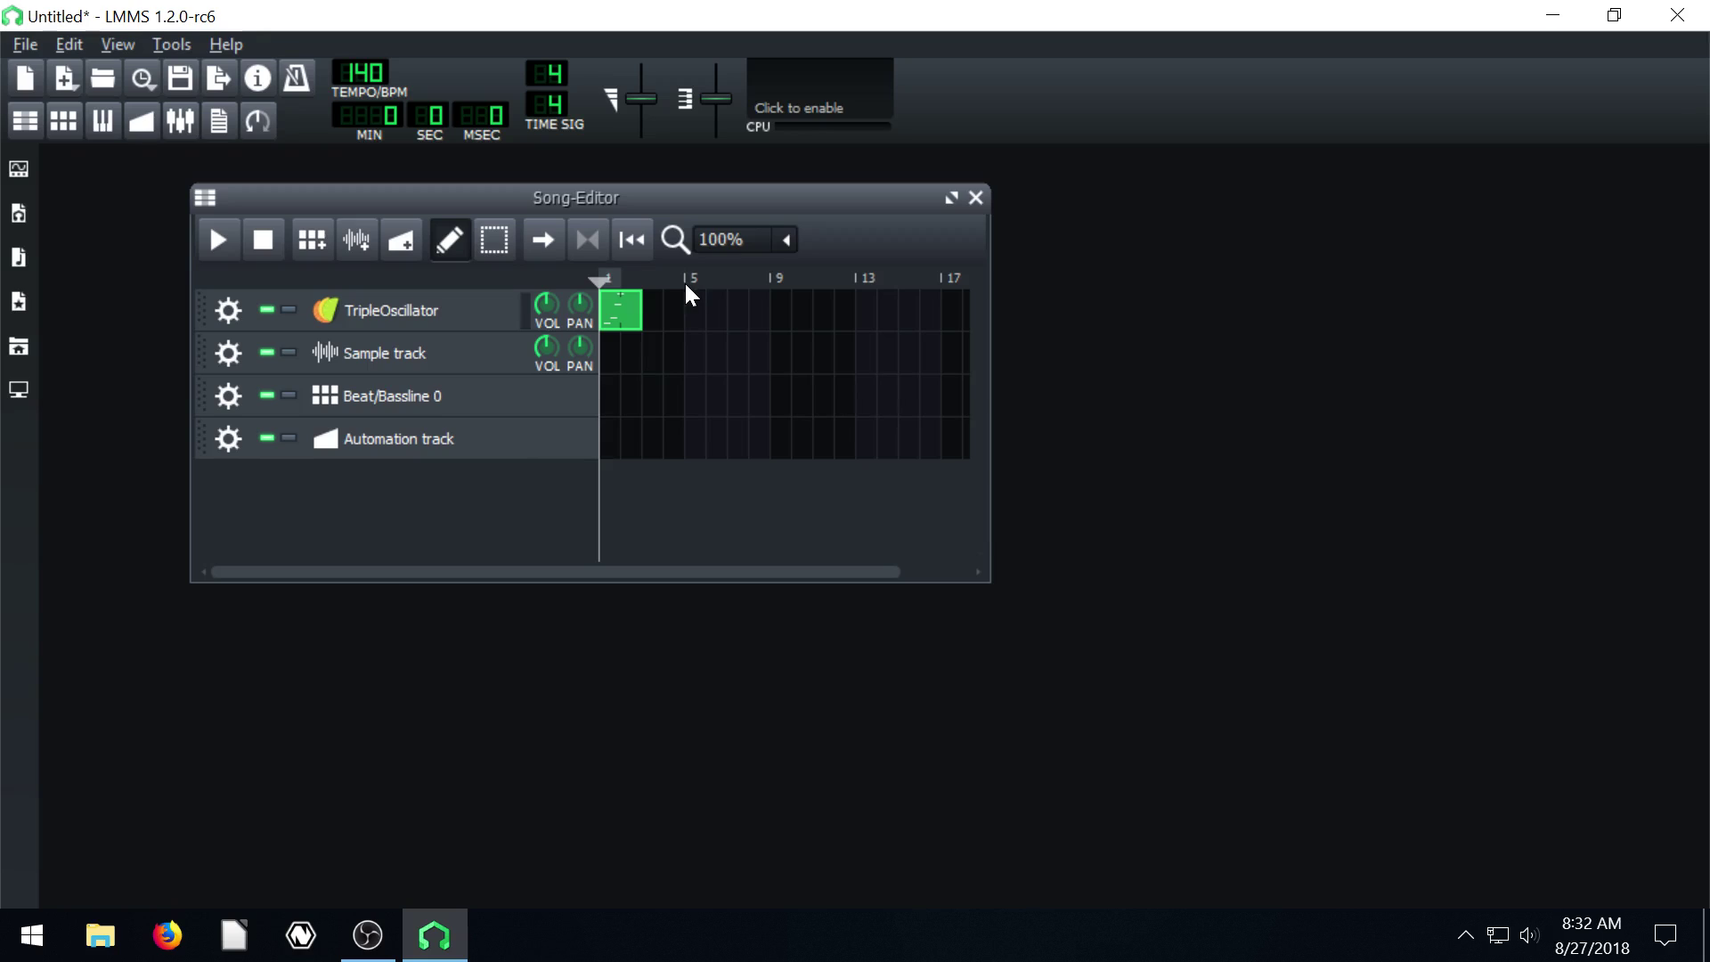
# Clear the TripleOscillator track and remove the Sample, Beat/Bassline 0 and Automation tracks.
pyautogui.click(219, 305)
pyautogui.click(276, 409)
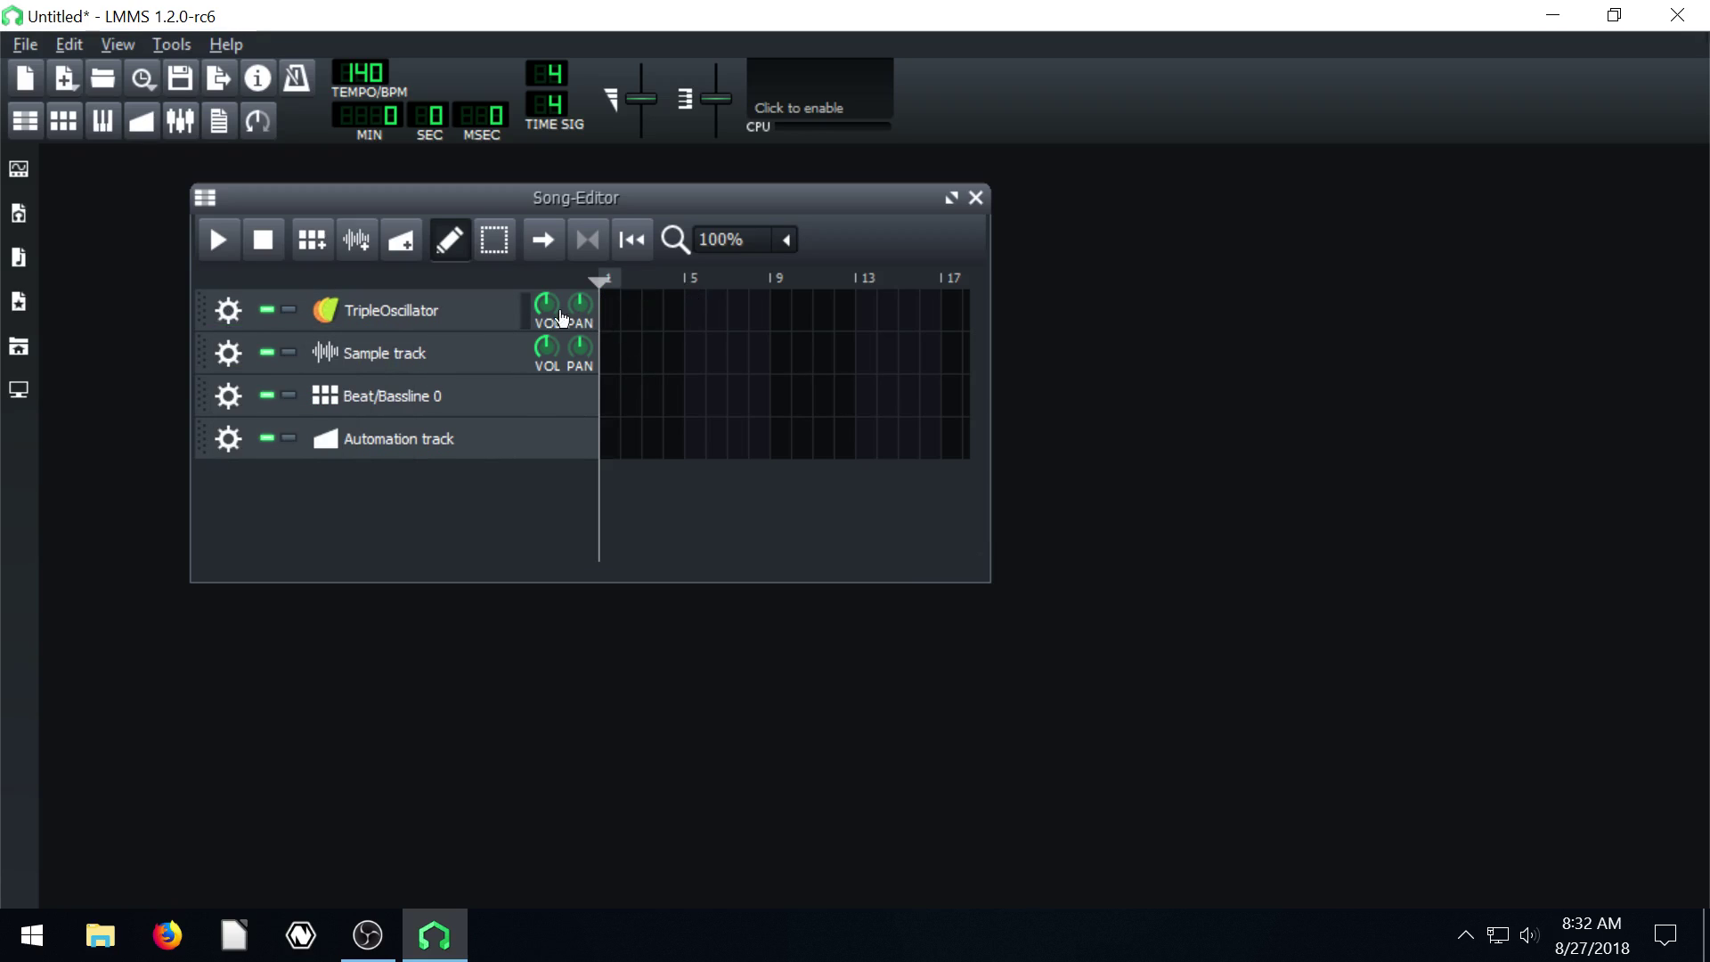
pyautogui.click(228, 353)
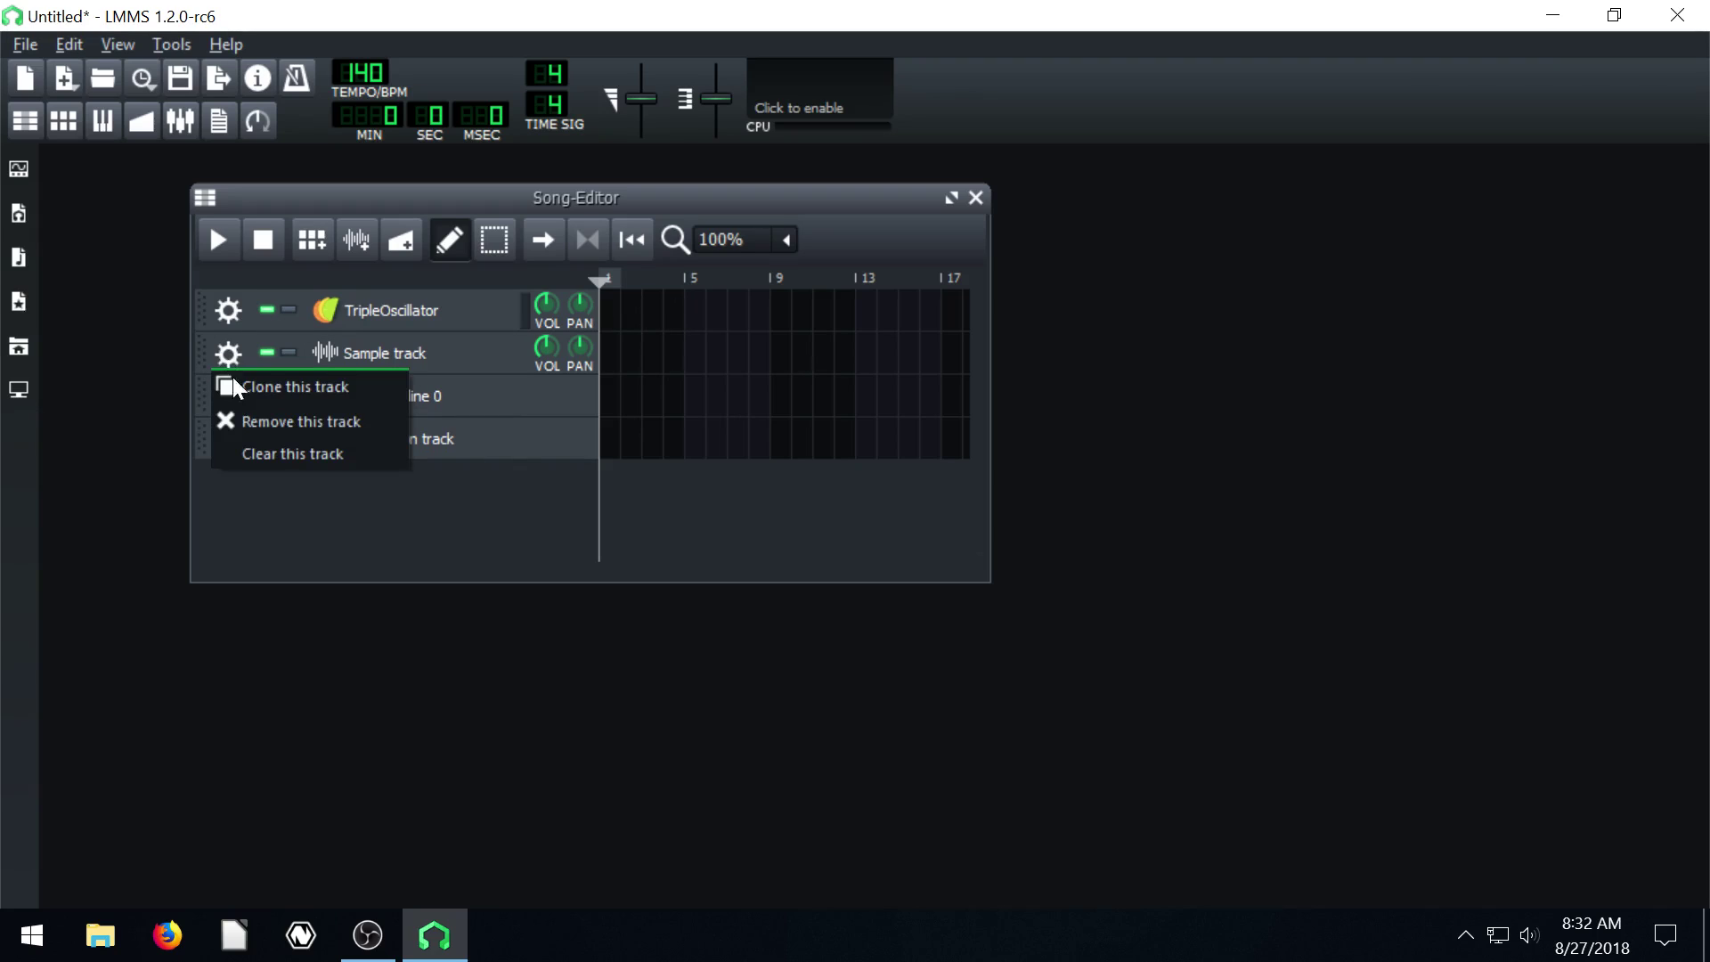
pyautogui.click(239, 420)
pyautogui.click(228, 353)
pyautogui.click(257, 421)
pyautogui.click(228, 353)
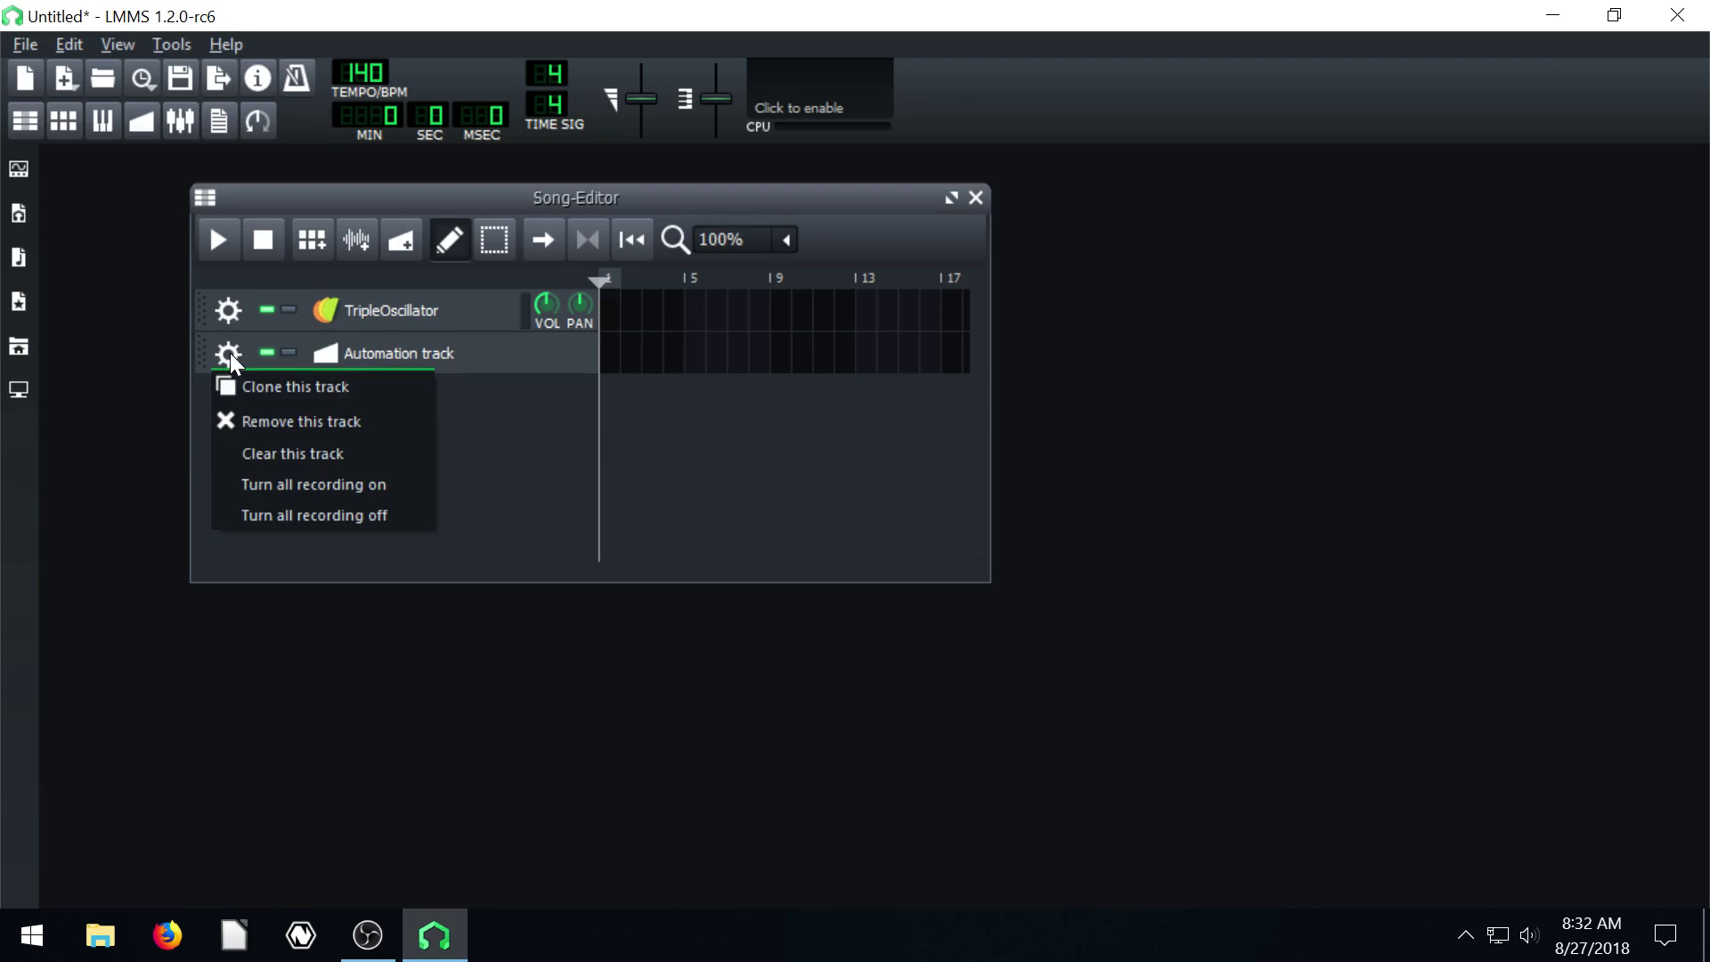
pyautogui.click(258, 419)
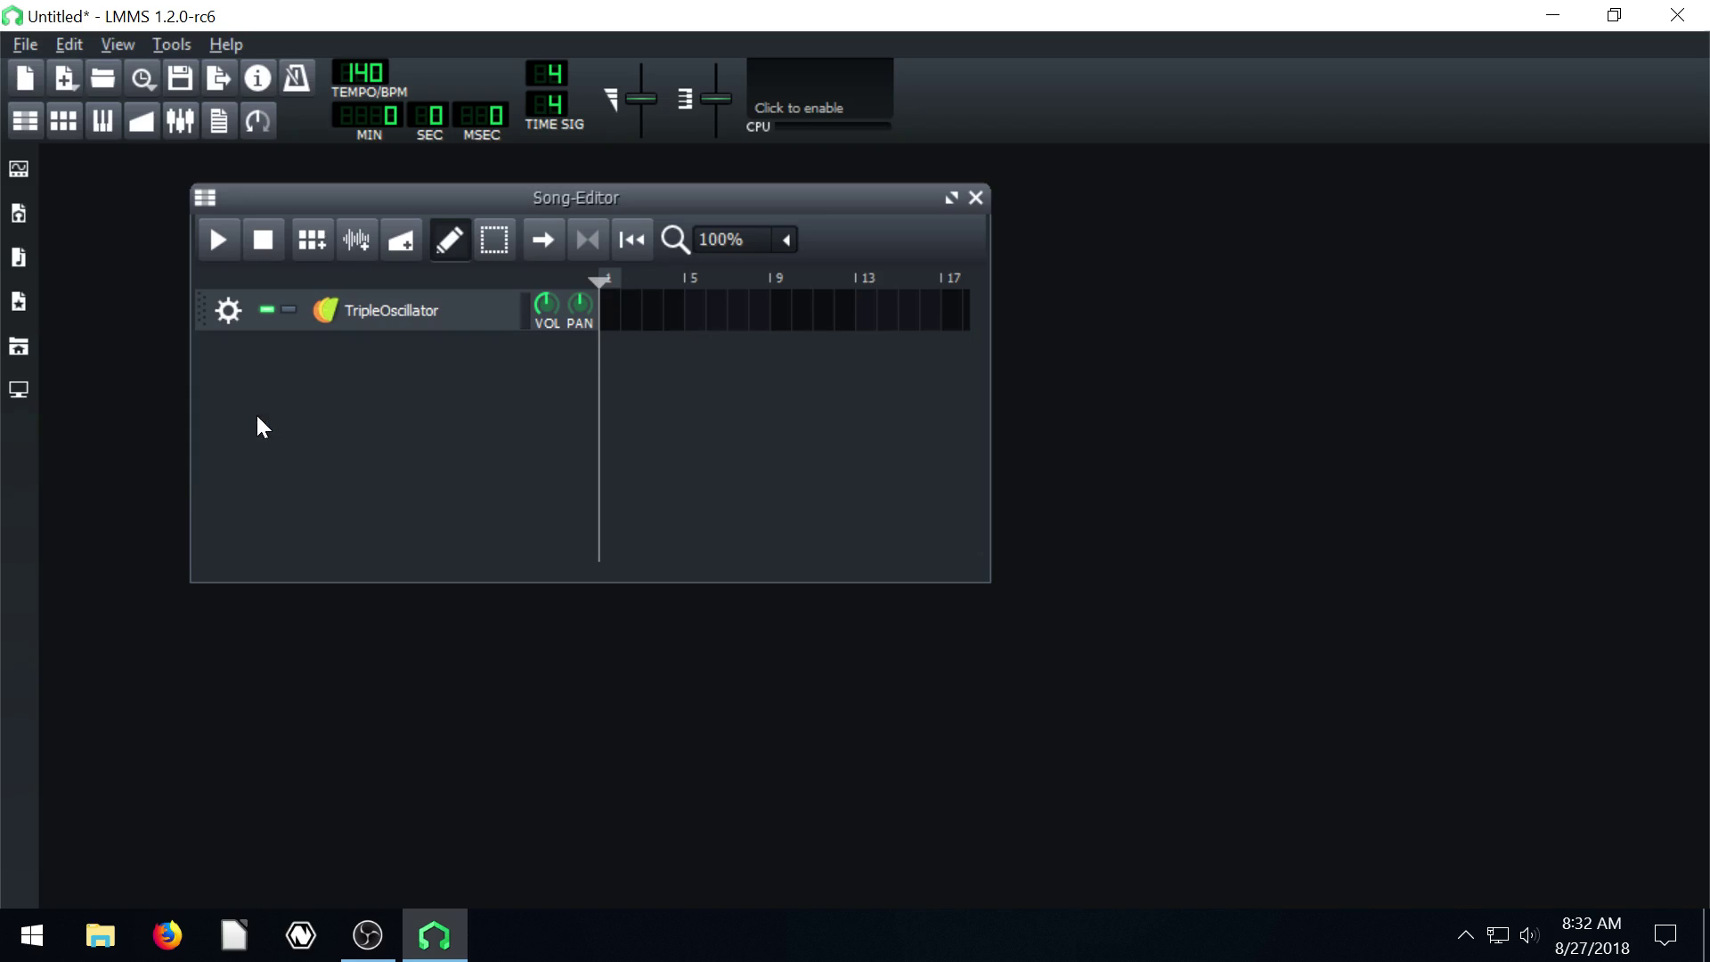
# Open a new TripleOscillator pattern and audition A4, B4, C5, D5 and E5 on the keyboard.
pyautogui.doubleClick(609, 316)
pyautogui.moveTo(580, 210); pyautogui.dragTo(543, 193)
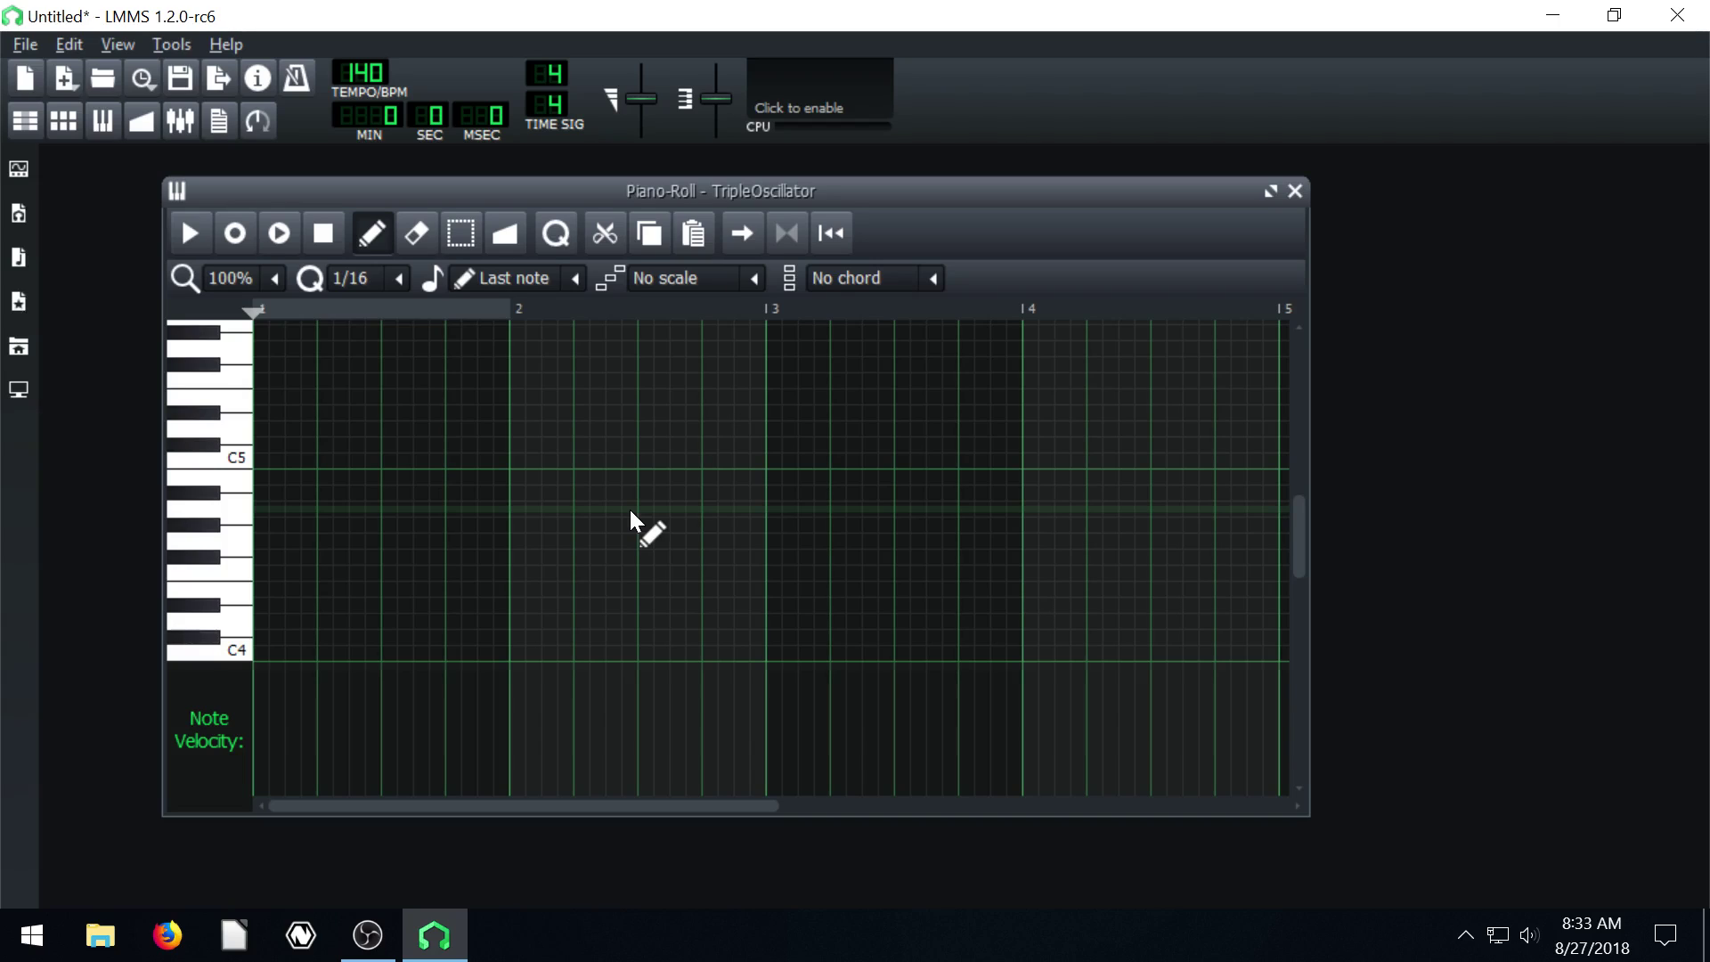
pyautogui.press('n')
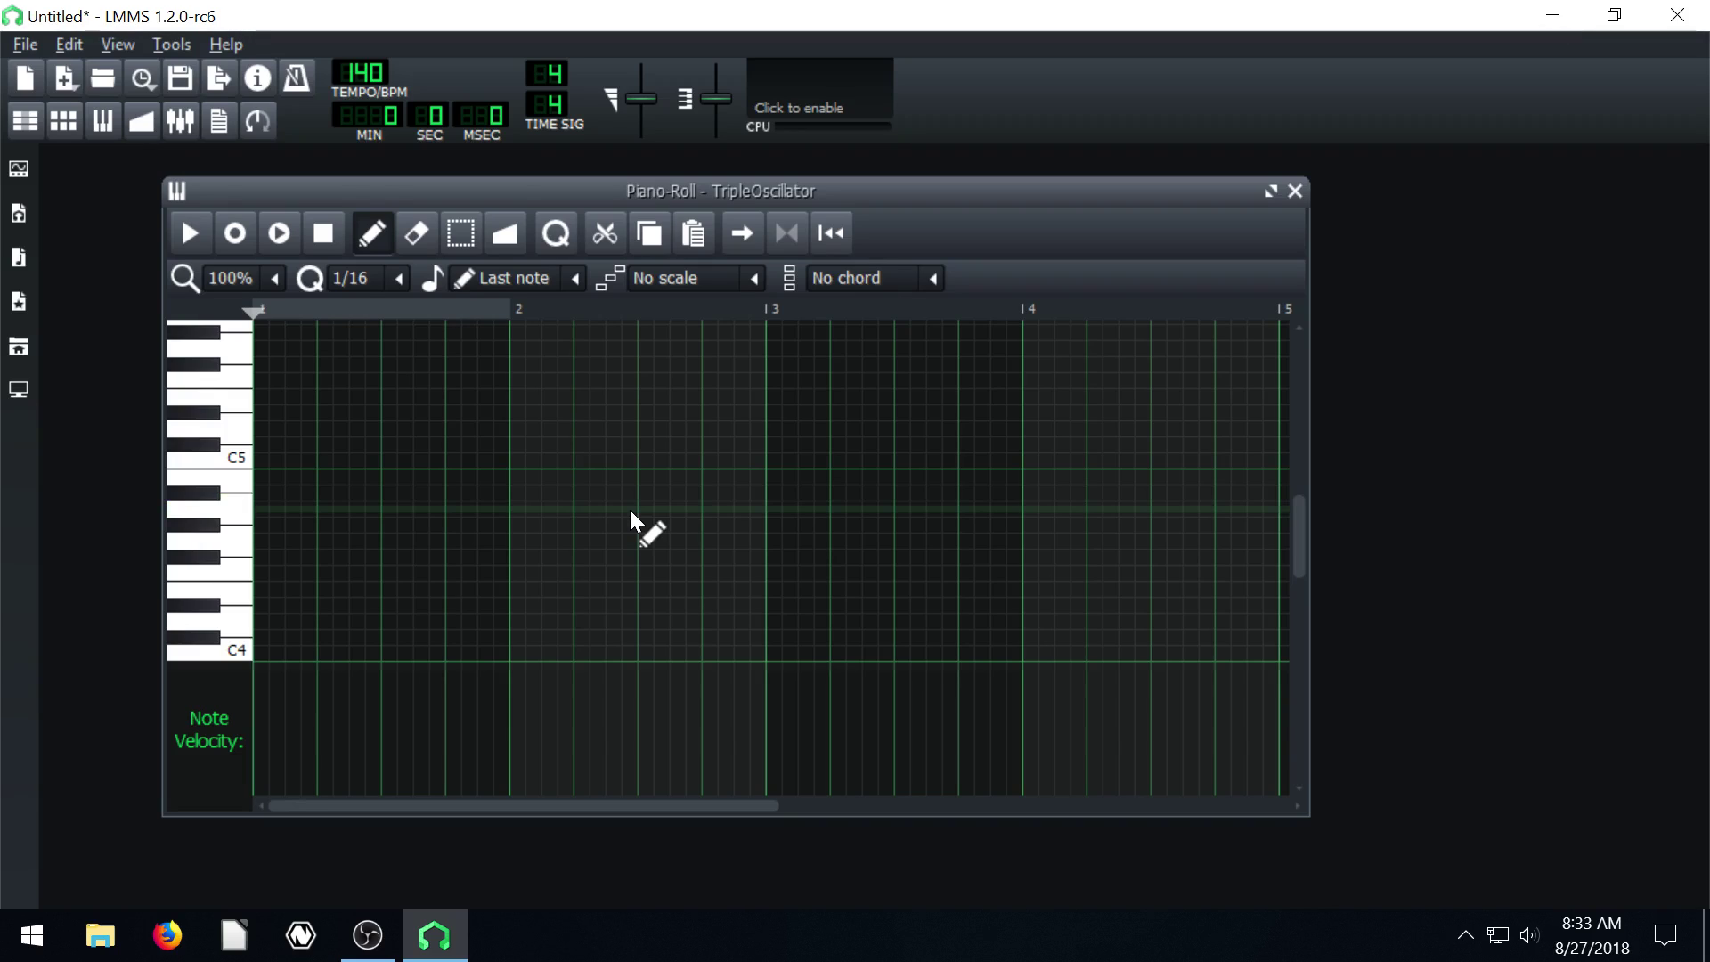
pyautogui.press('m')
pyautogui.press('n')
pyautogui.press('m')
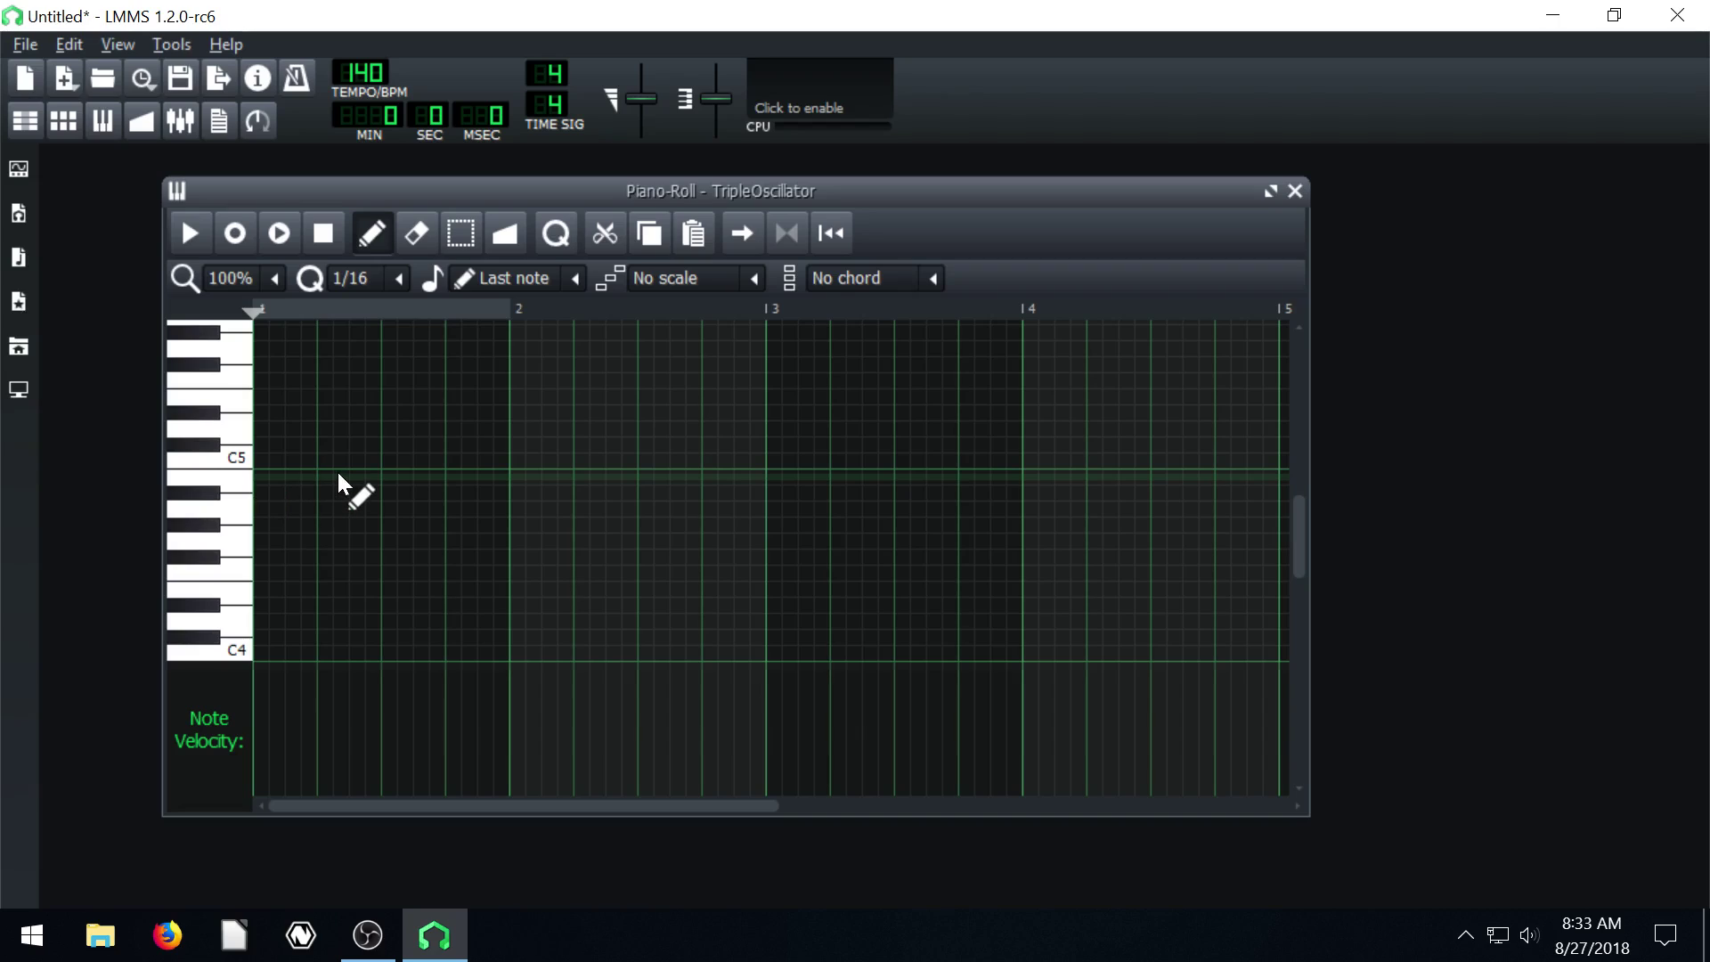
pyautogui.press('q')
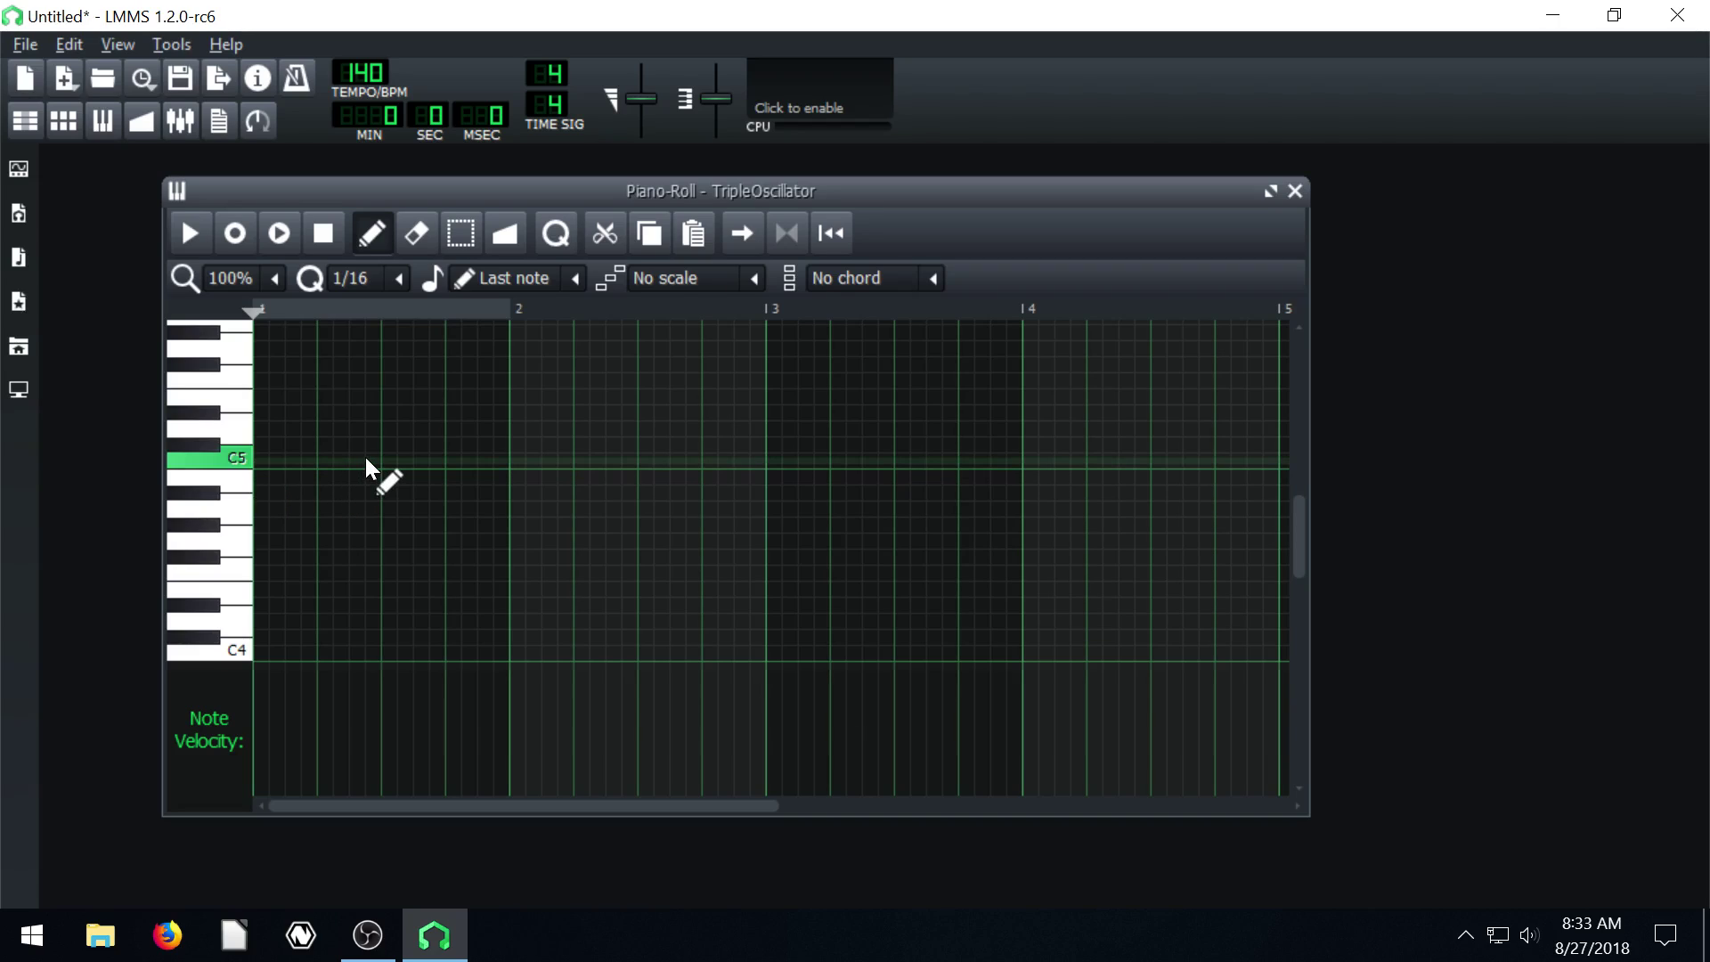
pyautogui.press('w')
pyautogui.press('e')
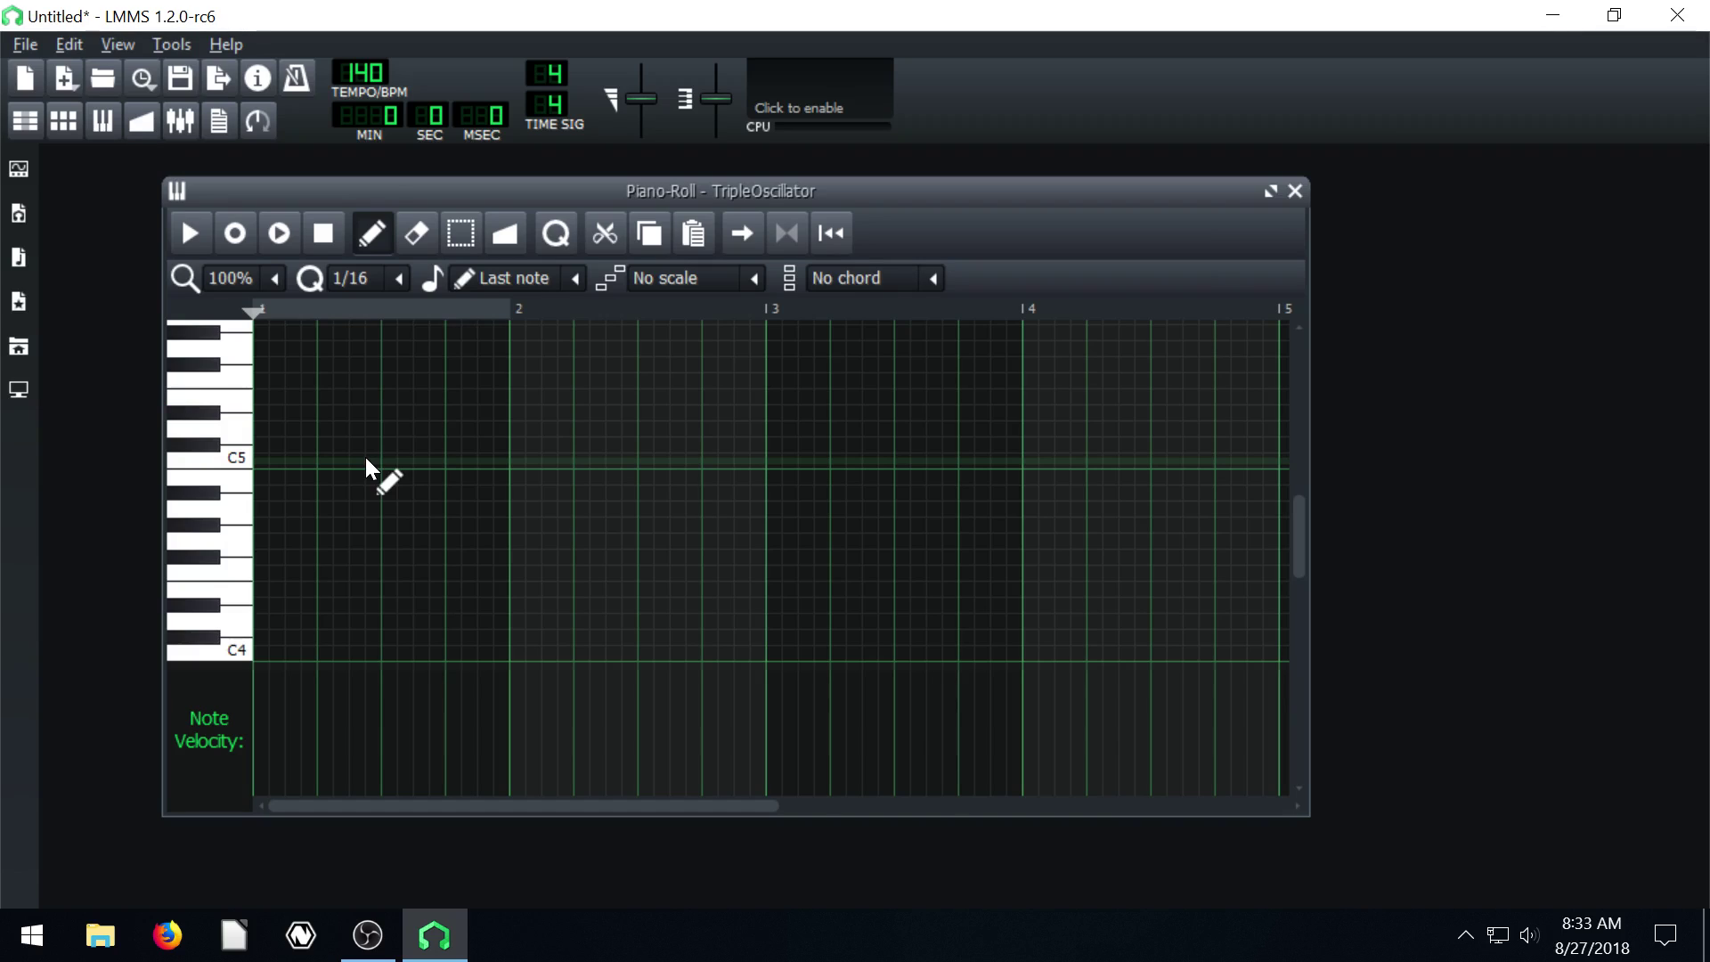
# Audition the melody's E5, D5, C5 plus the sharps D#5 and C#5.
pyautogui.press('e')
pyautogui.press('w')
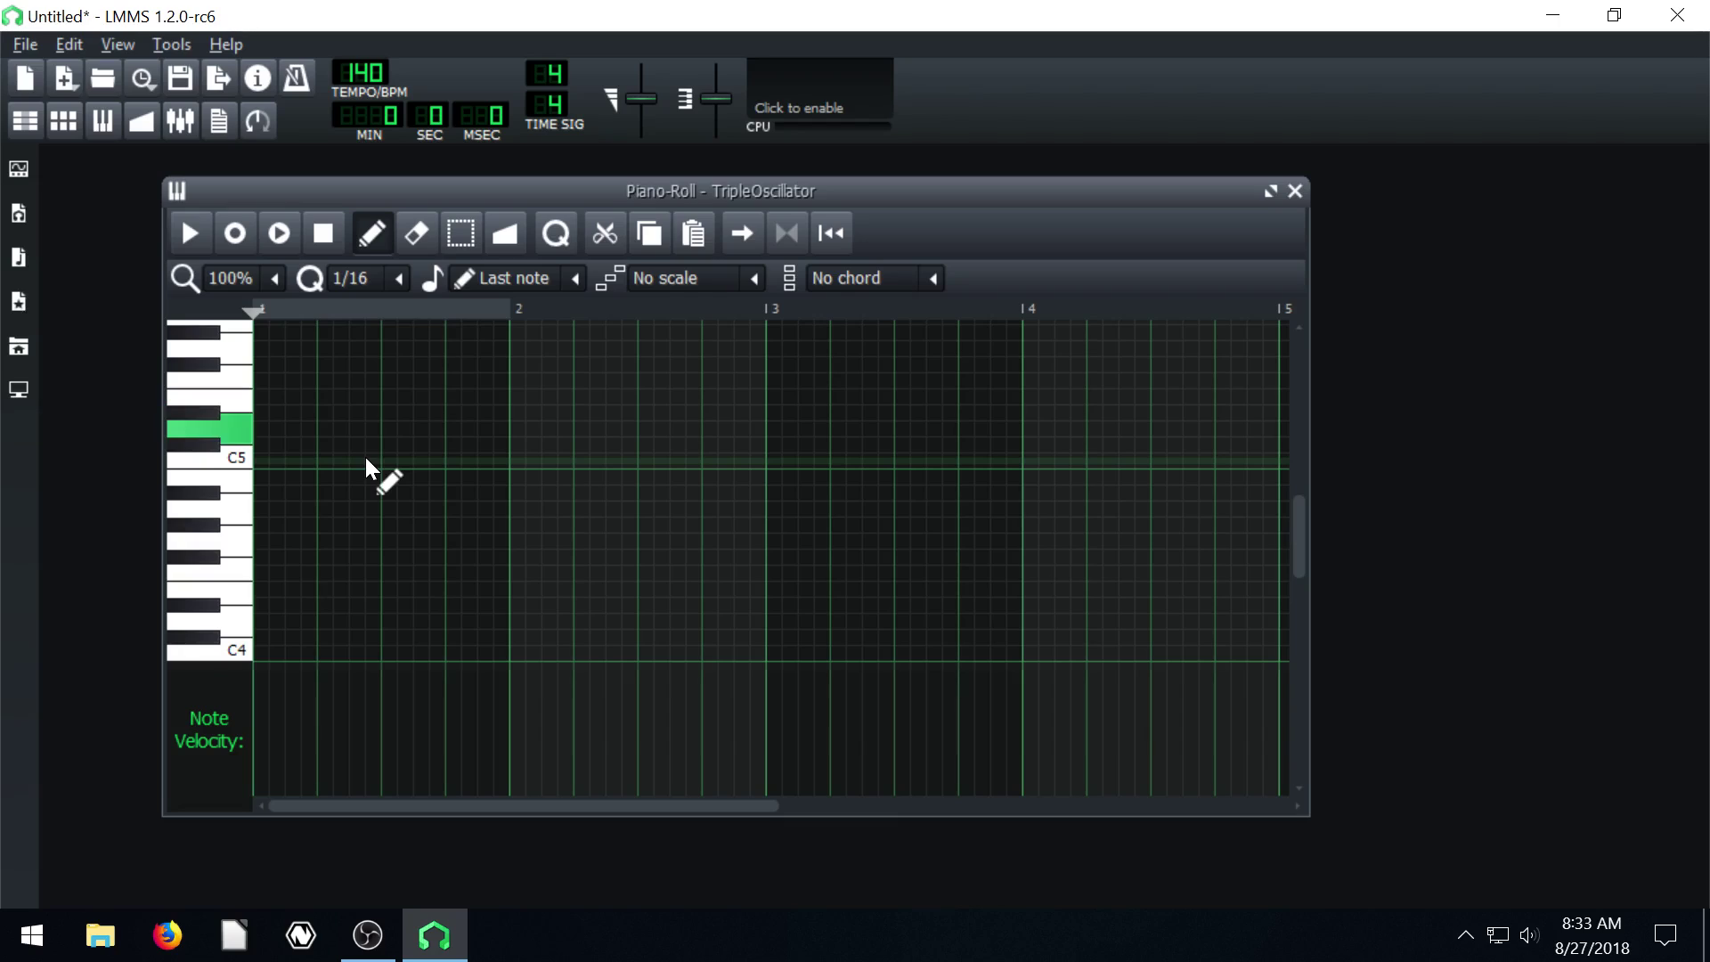
pyautogui.press('q')
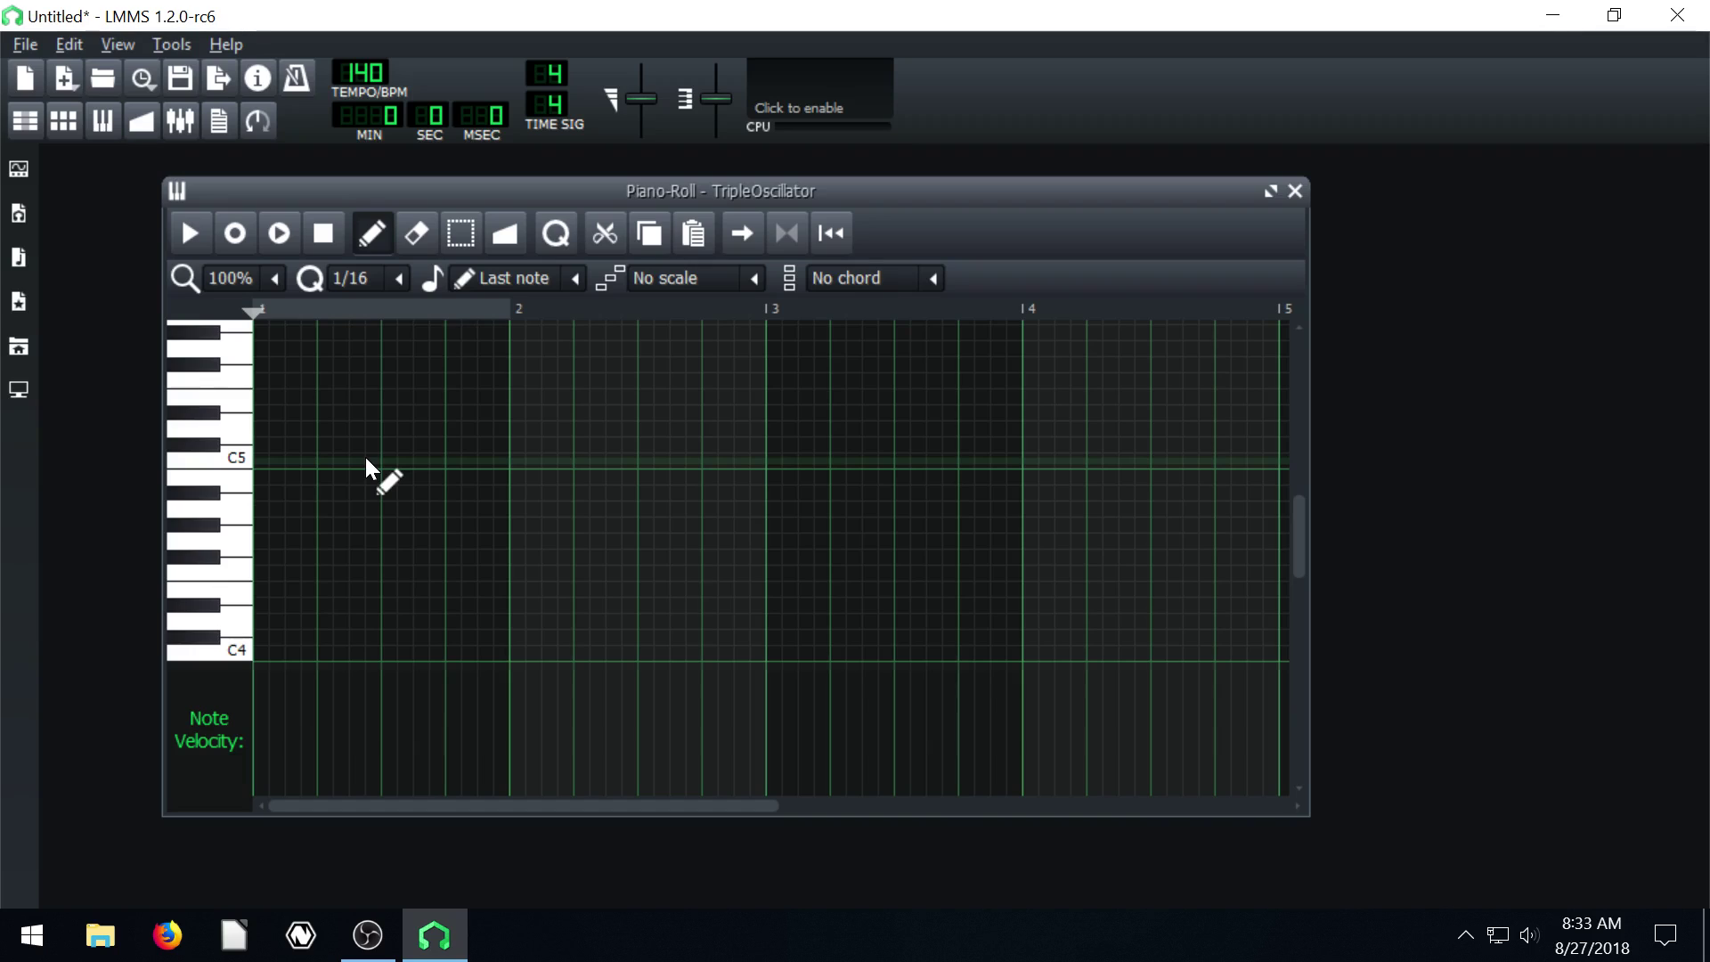
pyautogui.press('3')
pyautogui.press('e')
pyautogui.press('3')
pyautogui.press('2')
pyautogui.press('q')
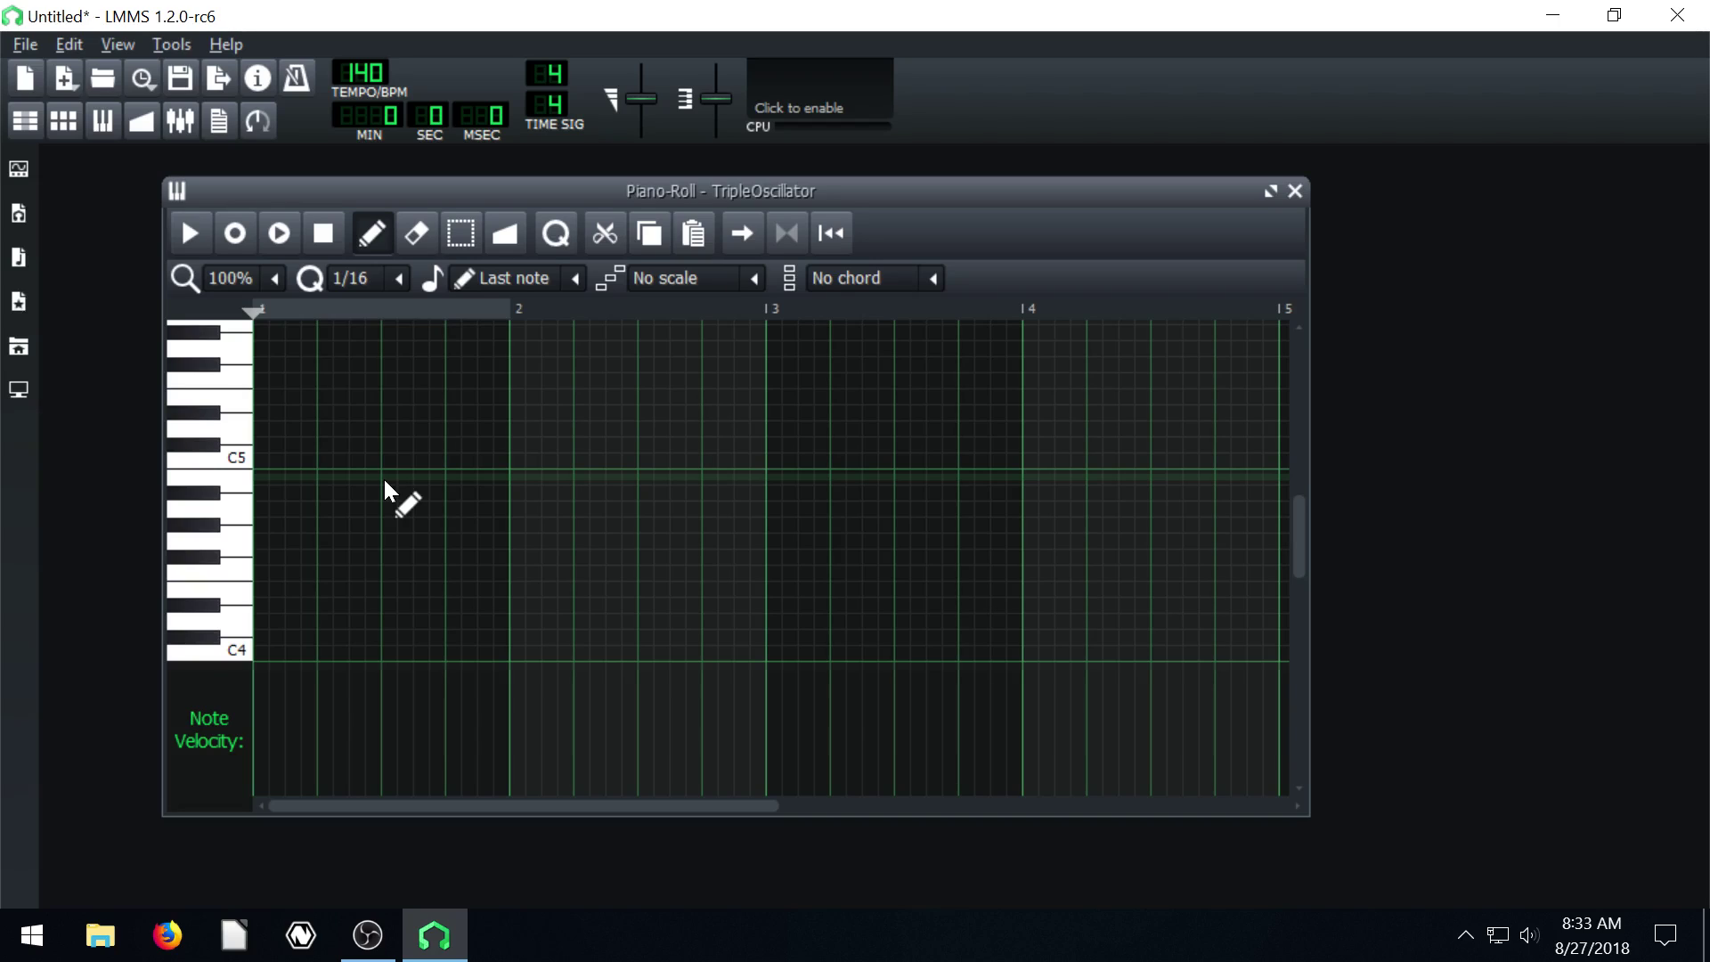
# Play the C4 to B4 scale with the Z–M keys.
pyautogui.press('z')
pyautogui.press('x')
pyautogui.press('c')
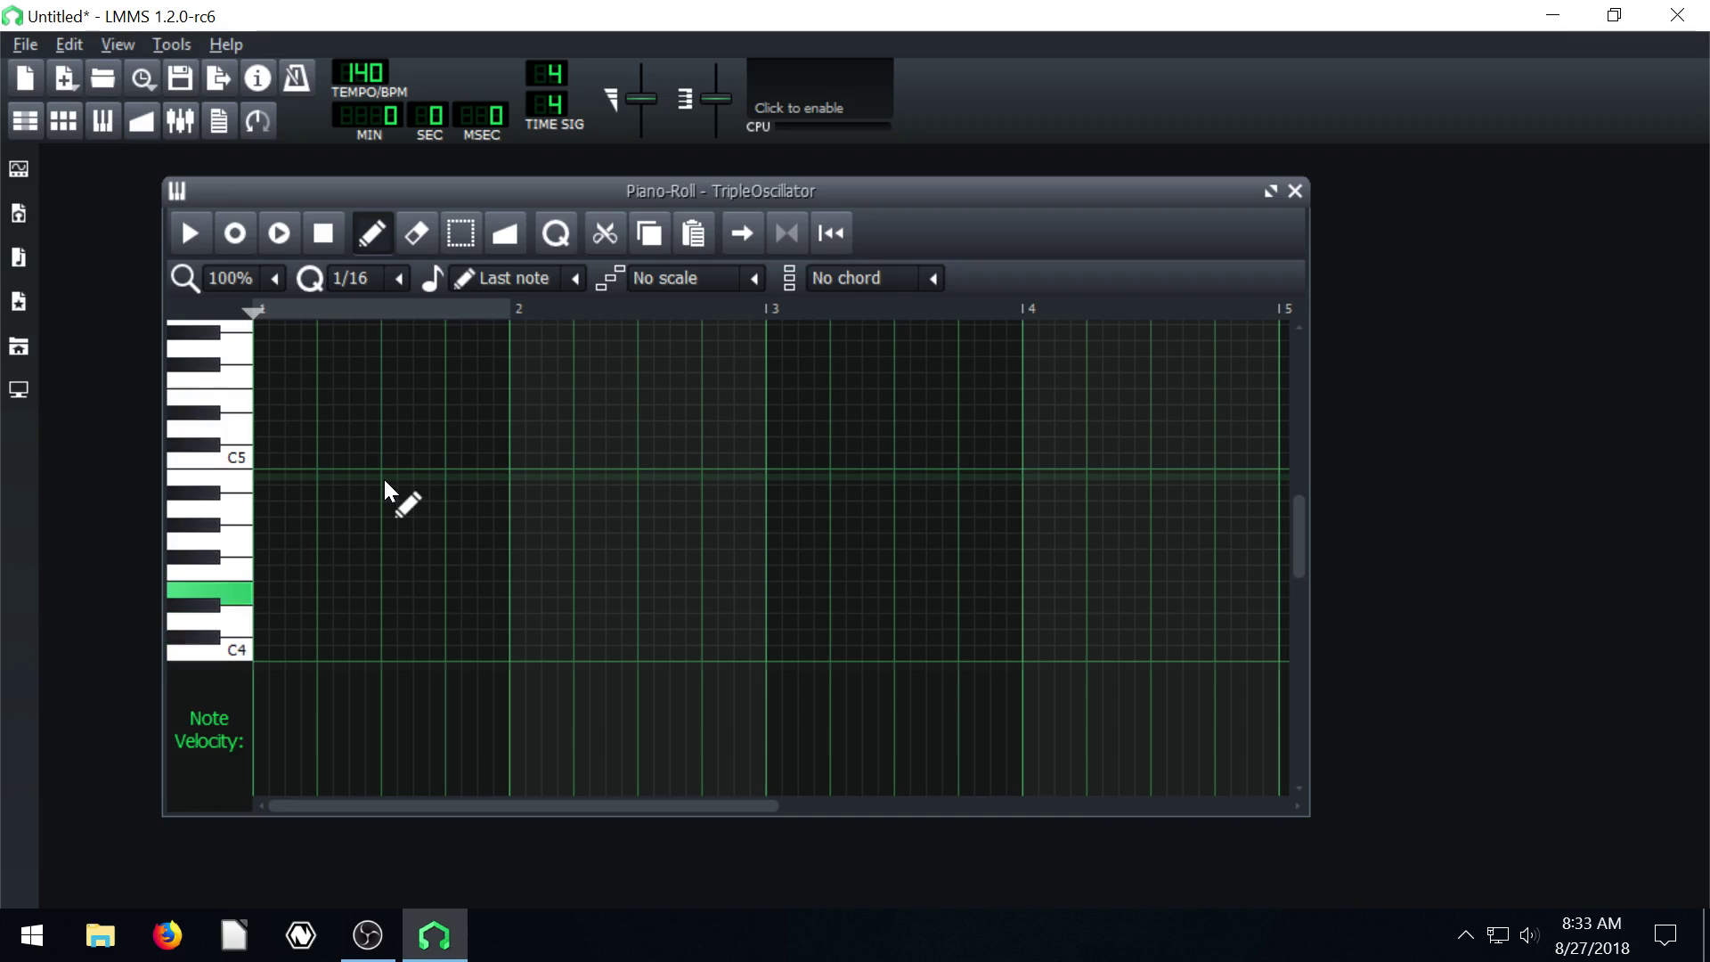
pyautogui.press('v')
pyautogui.press('b')
pyautogui.press('n')
pyautogui.press('m')
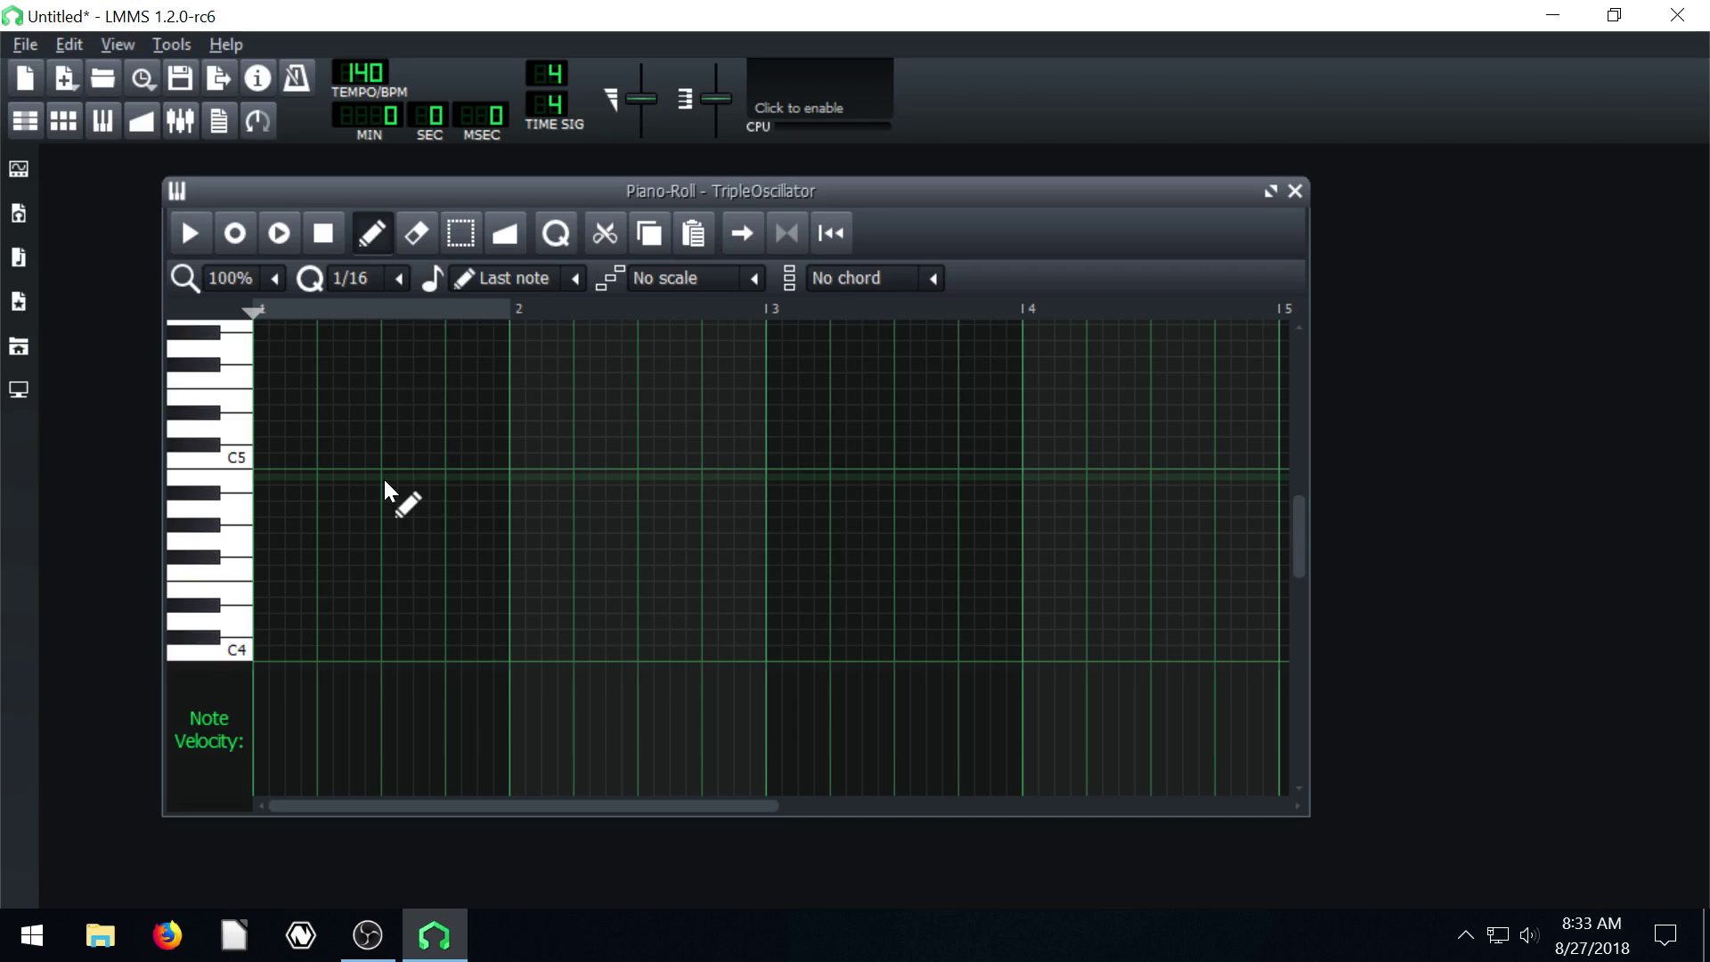
pyautogui.moveTo(345, 183); pyautogui.dragTo(344, 183)
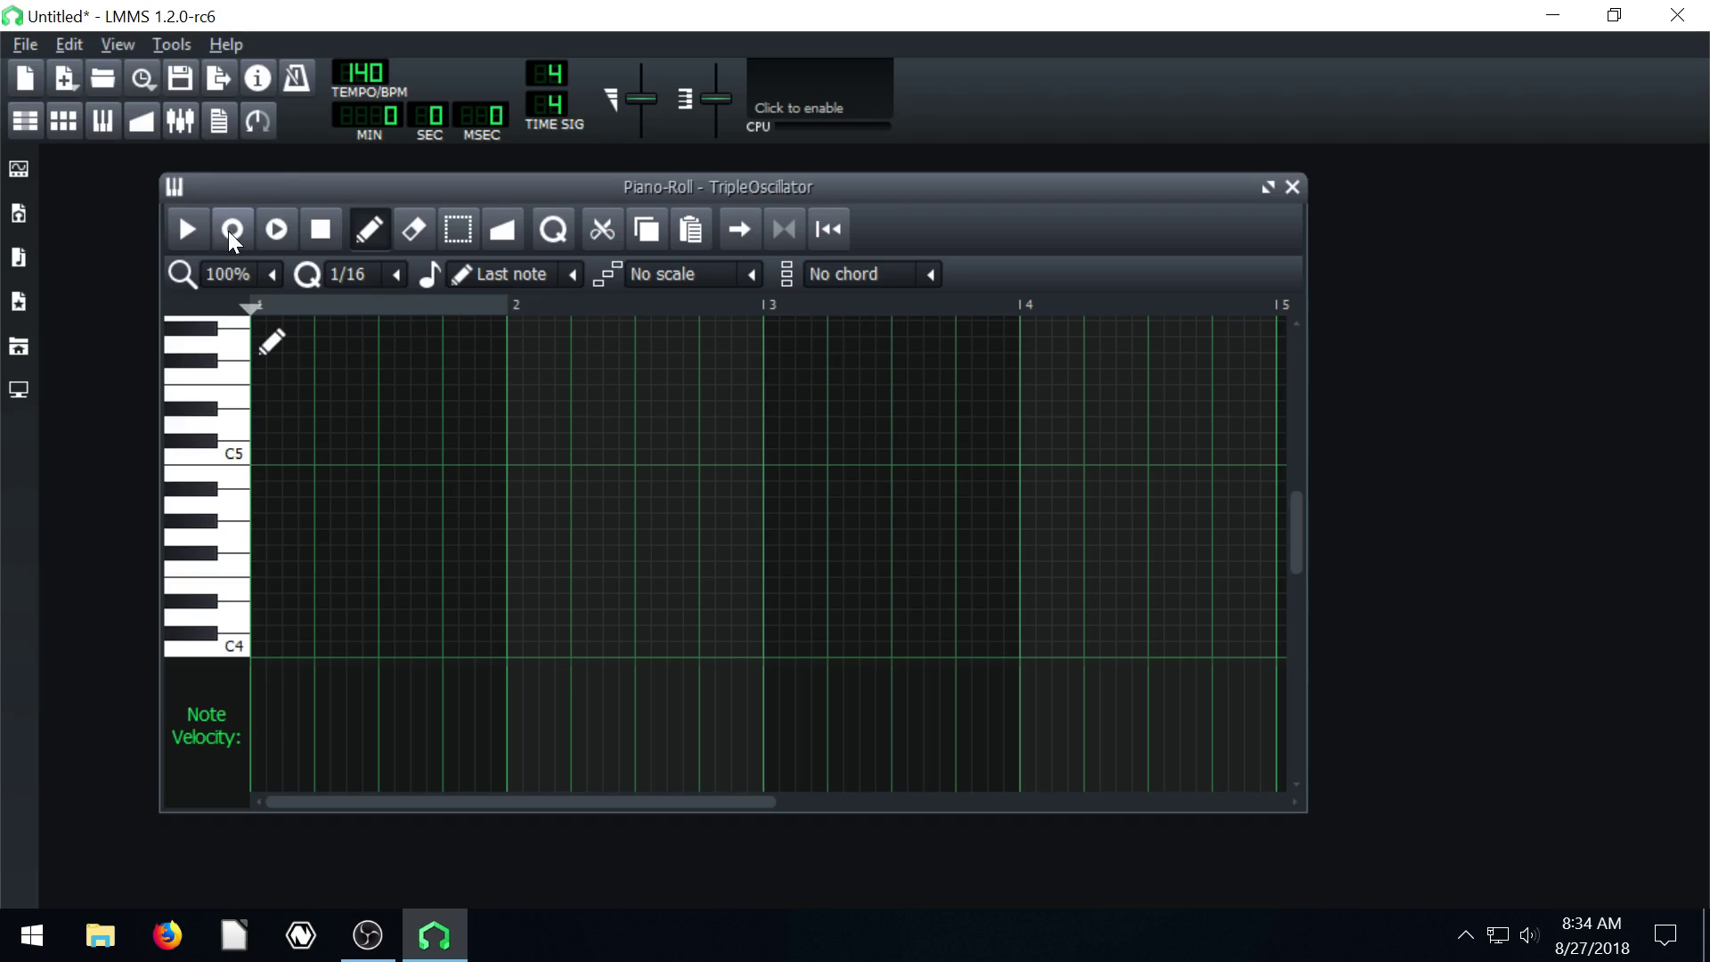
# Record E5, D5, C5, D5, E5 live into the pattern, then select the bar-3 D5 note.
pyautogui.click(187, 229)
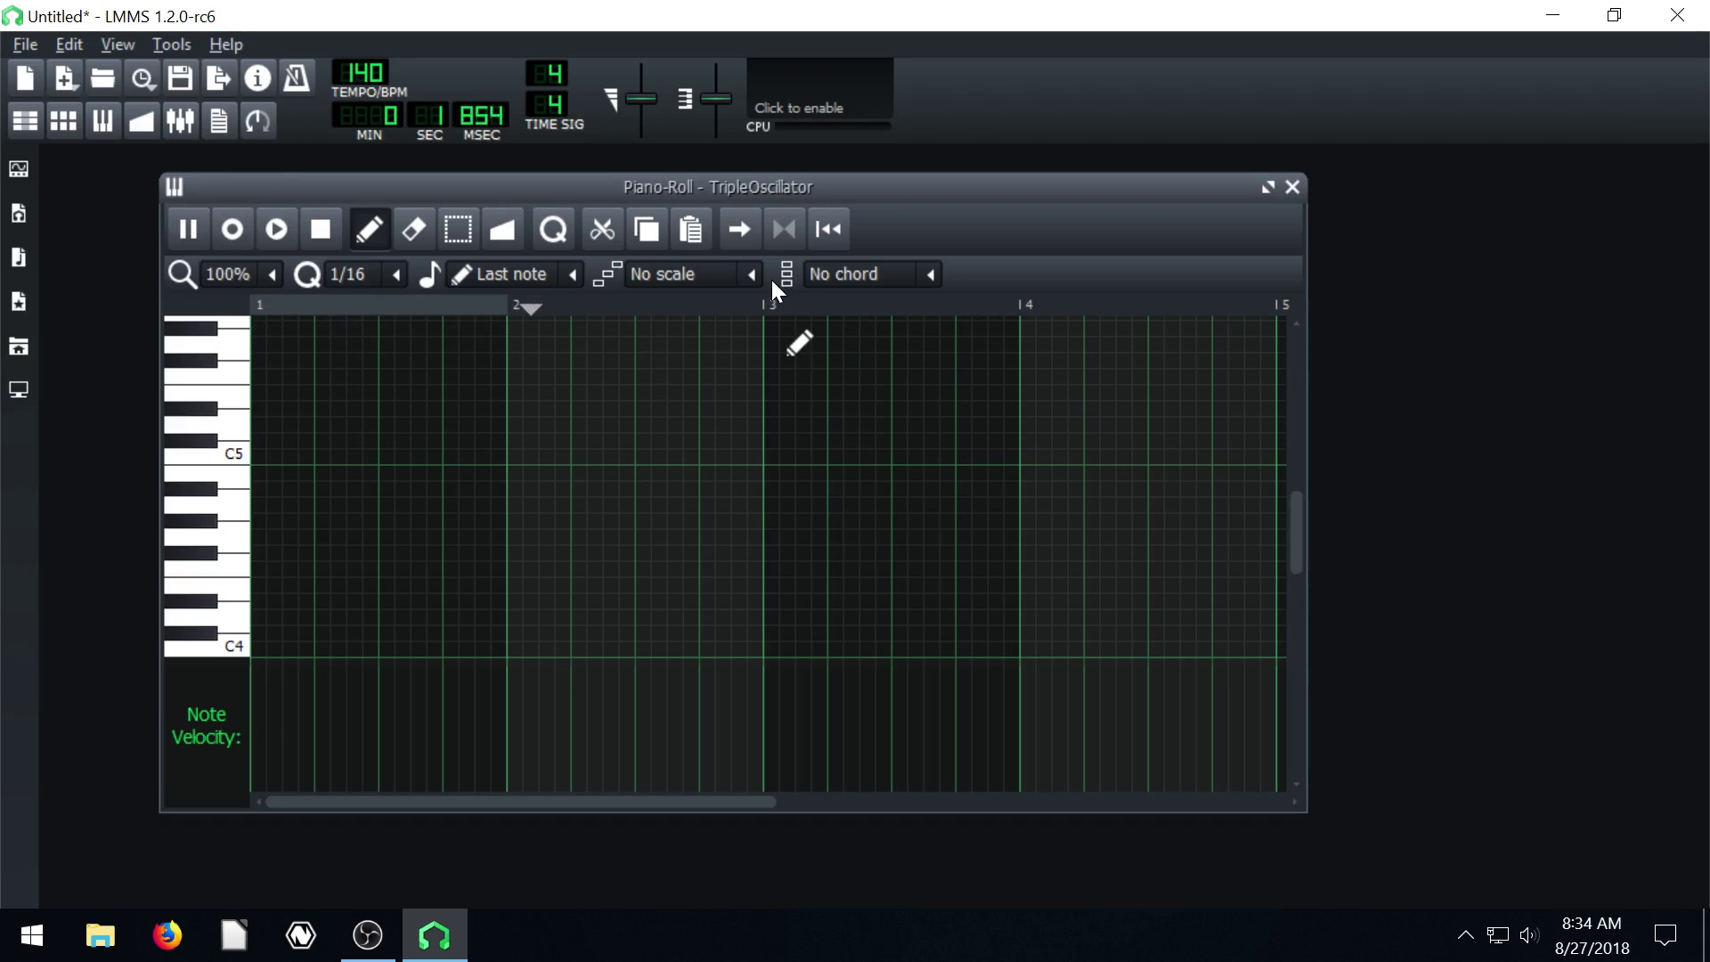
pyautogui.press('e')
pyautogui.press('w')
pyautogui.press('q')
pyautogui.press('w')
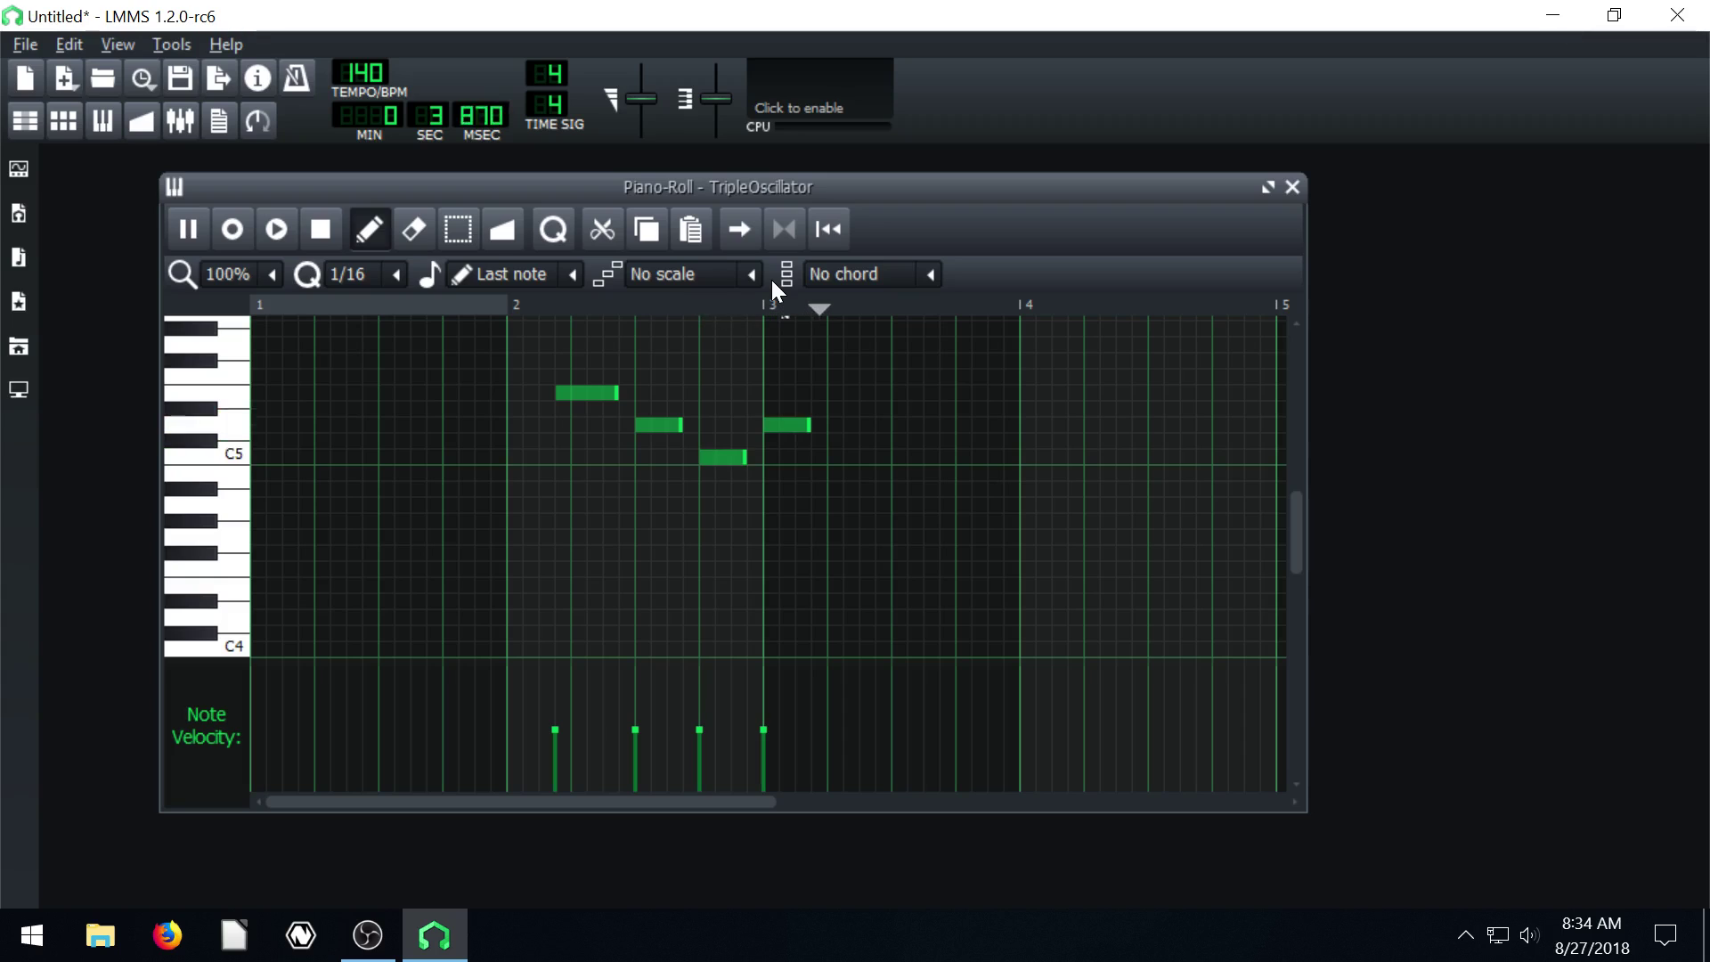
pyautogui.press('e')
pyautogui.press('e')
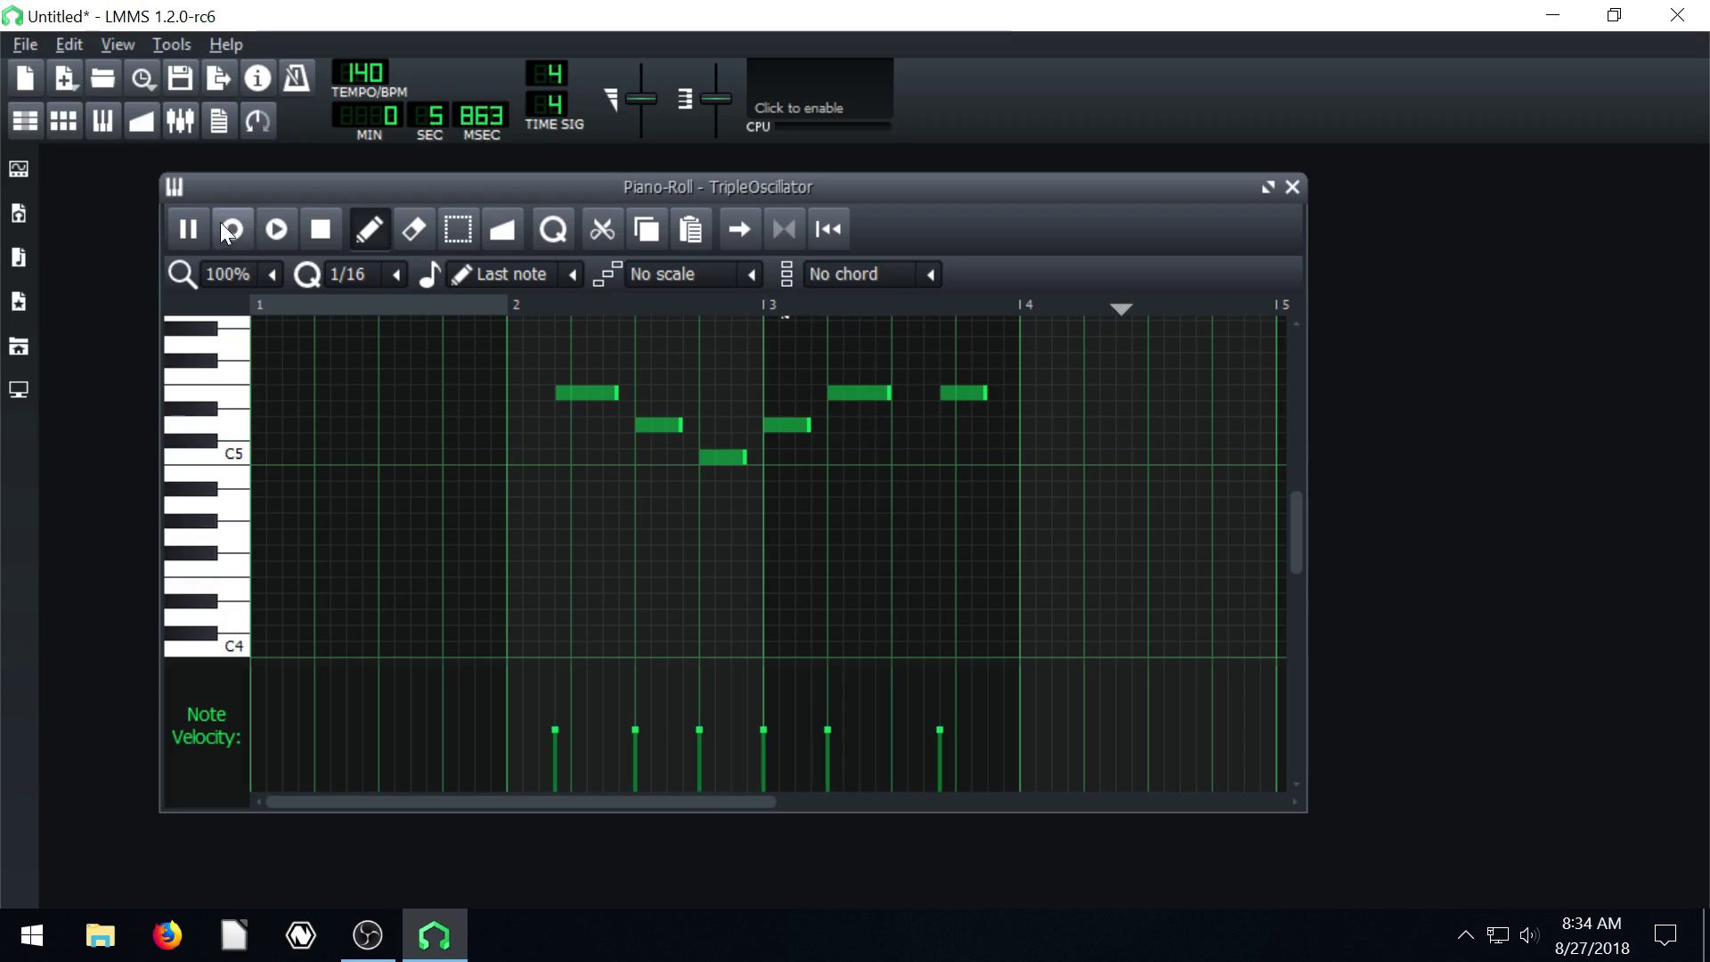
pyautogui.click(321, 229)
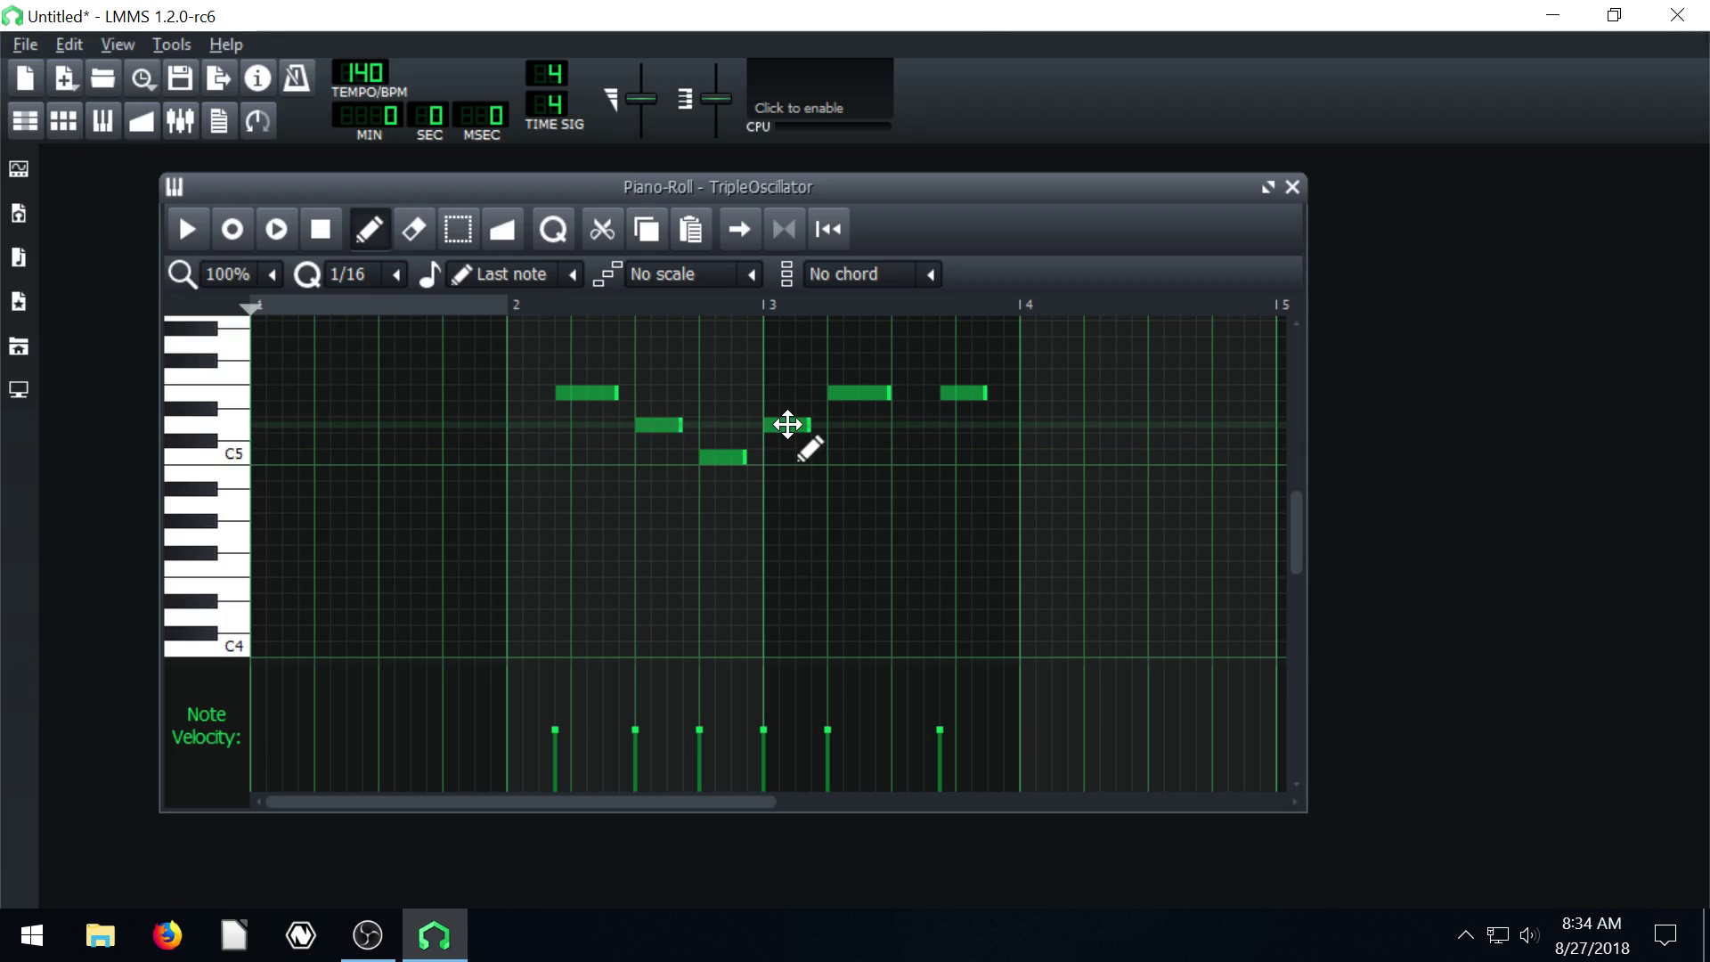
pyautogui.click(858, 394)
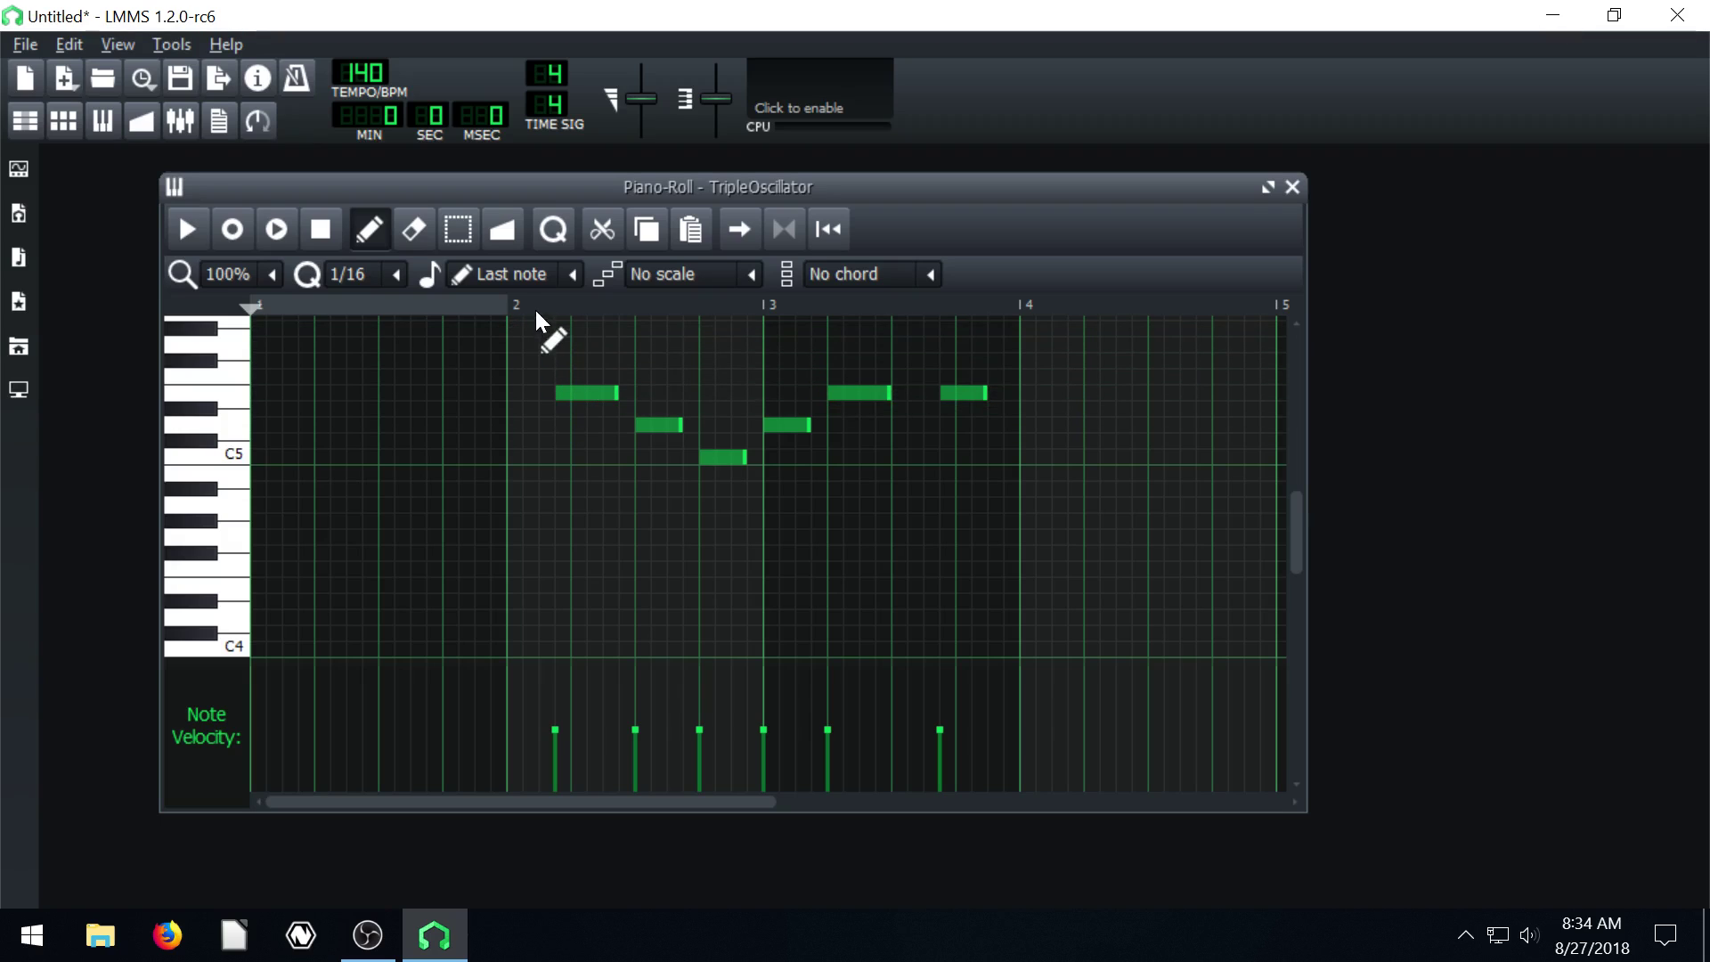
# Move the opening notes left so the melody starts at bar 2 and runs back-to-back.
pyautogui.click(564, 391)
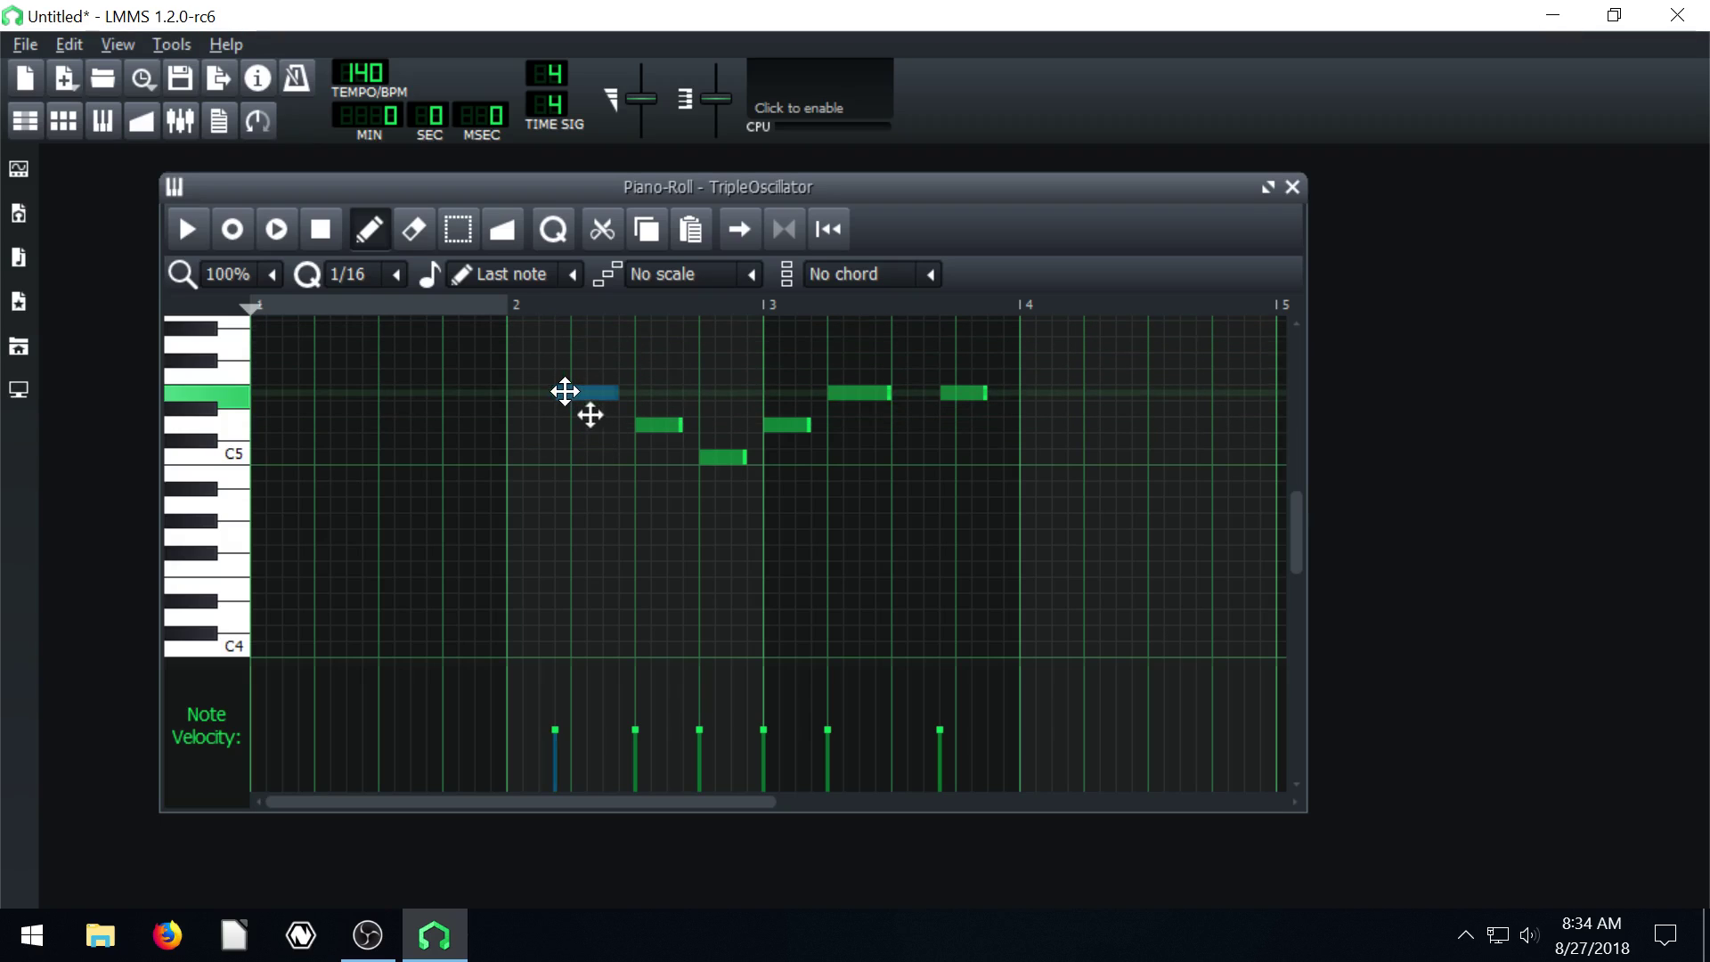
pyautogui.moveTo(565, 391); pyautogui.dragTo(516, 391)
pyautogui.moveTo(653, 425)
pyautogui.mouseDown()
pyautogui.moveTo(591, 425)
pyautogui.moveTo(712, 458)
pyautogui.moveTo(647, 457)
pyautogui.mouseUp()
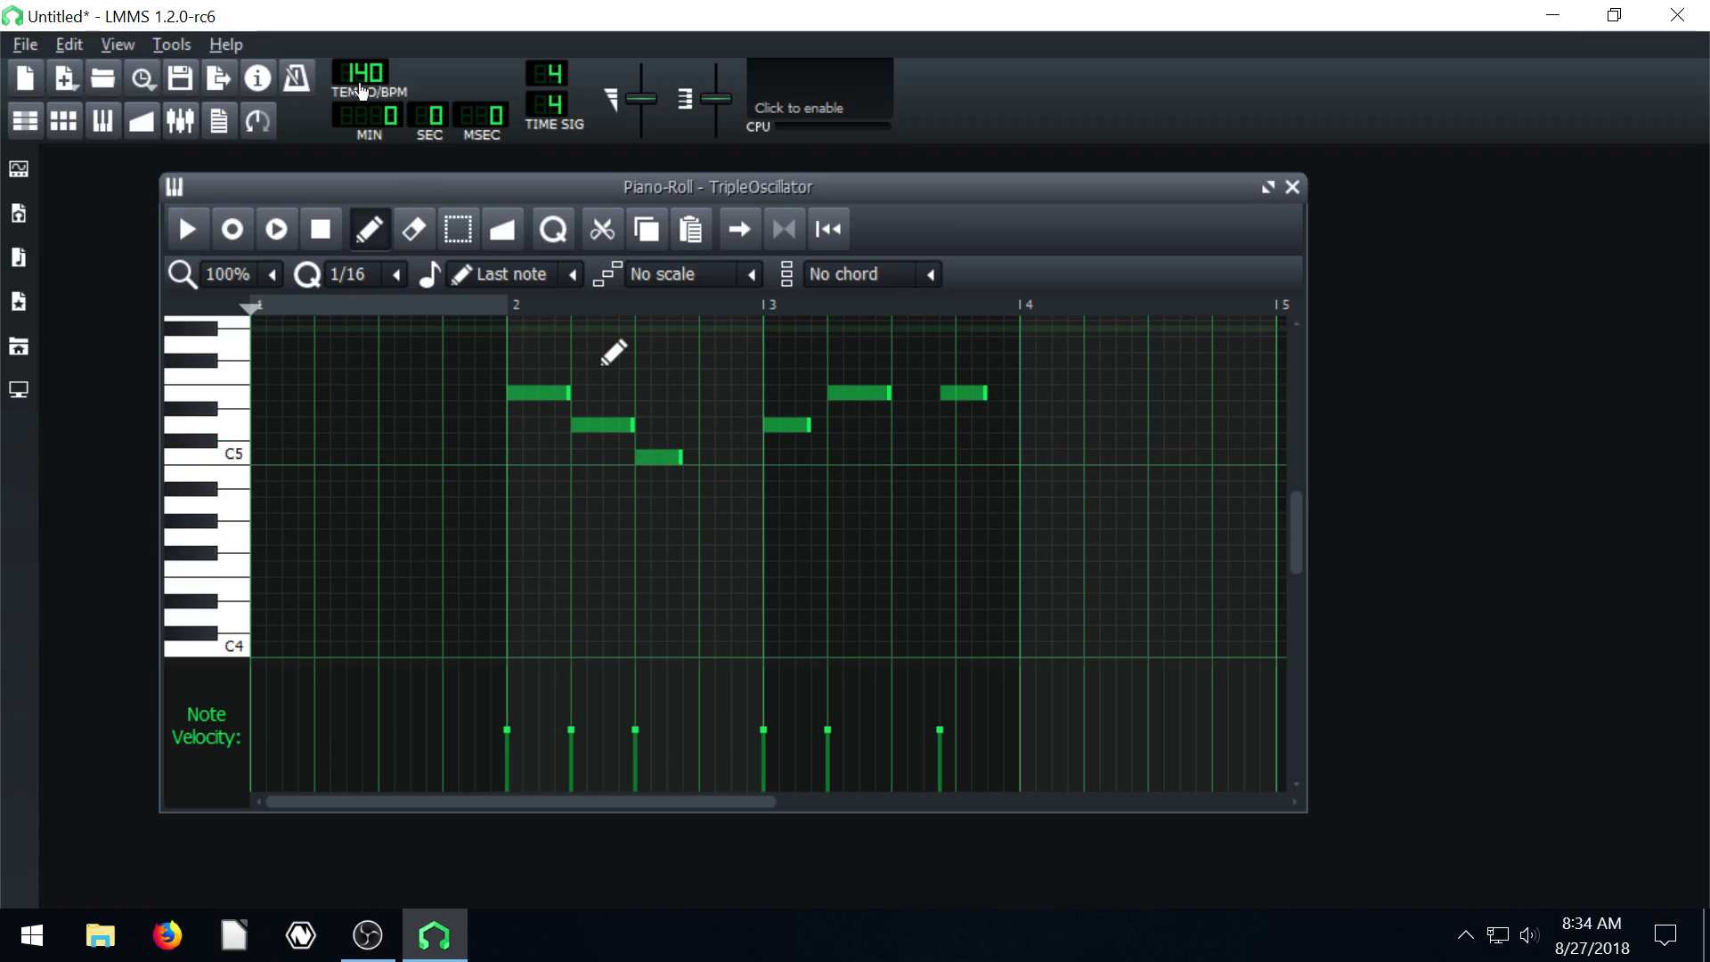
# Turn on the metronome and play the phrase back once.
pyautogui.click(297, 77)
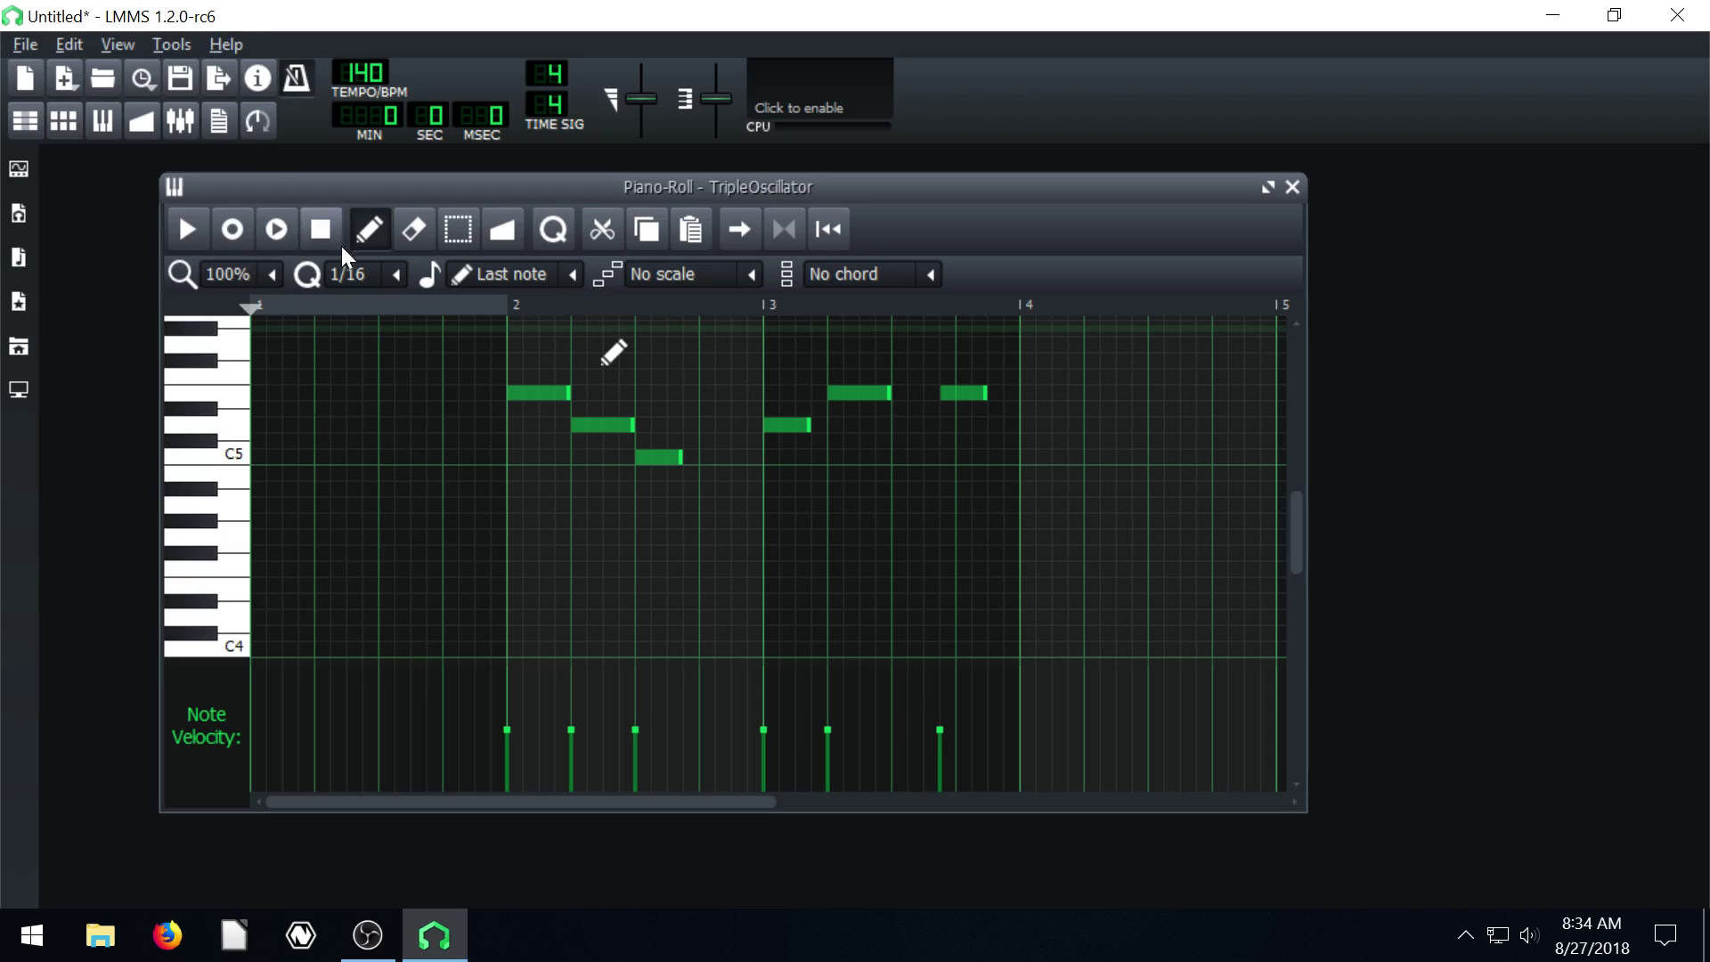
pyautogui.click(231, 227)
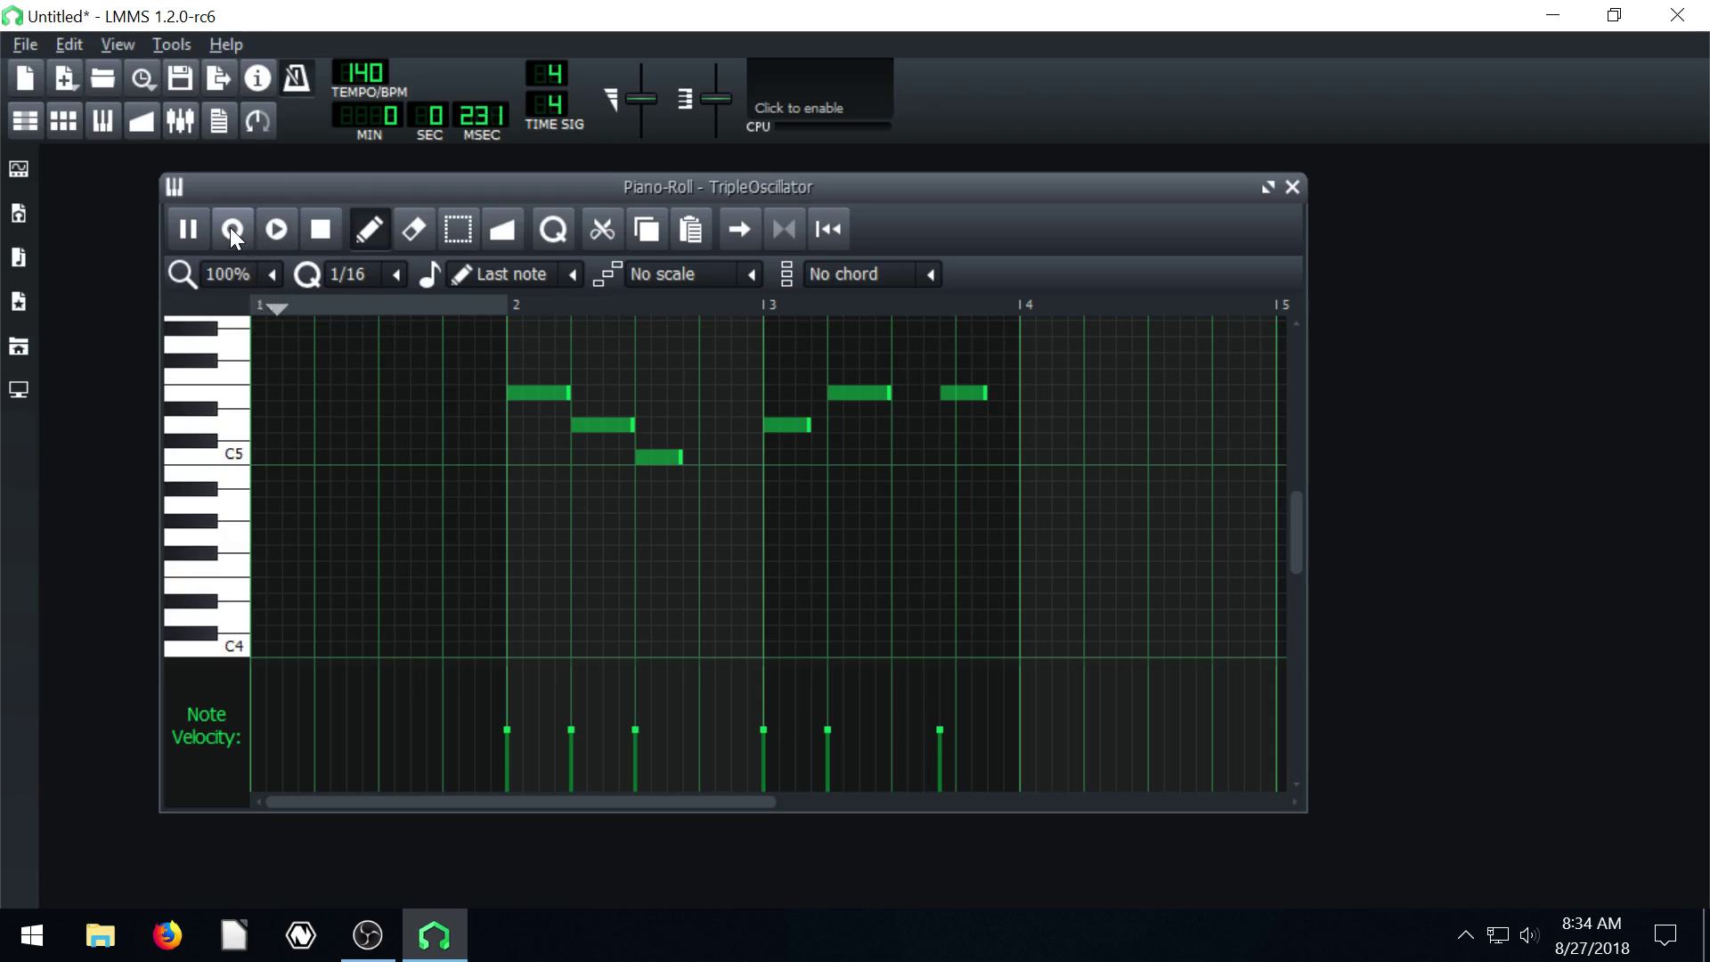
pyautogui.click(322, 226)
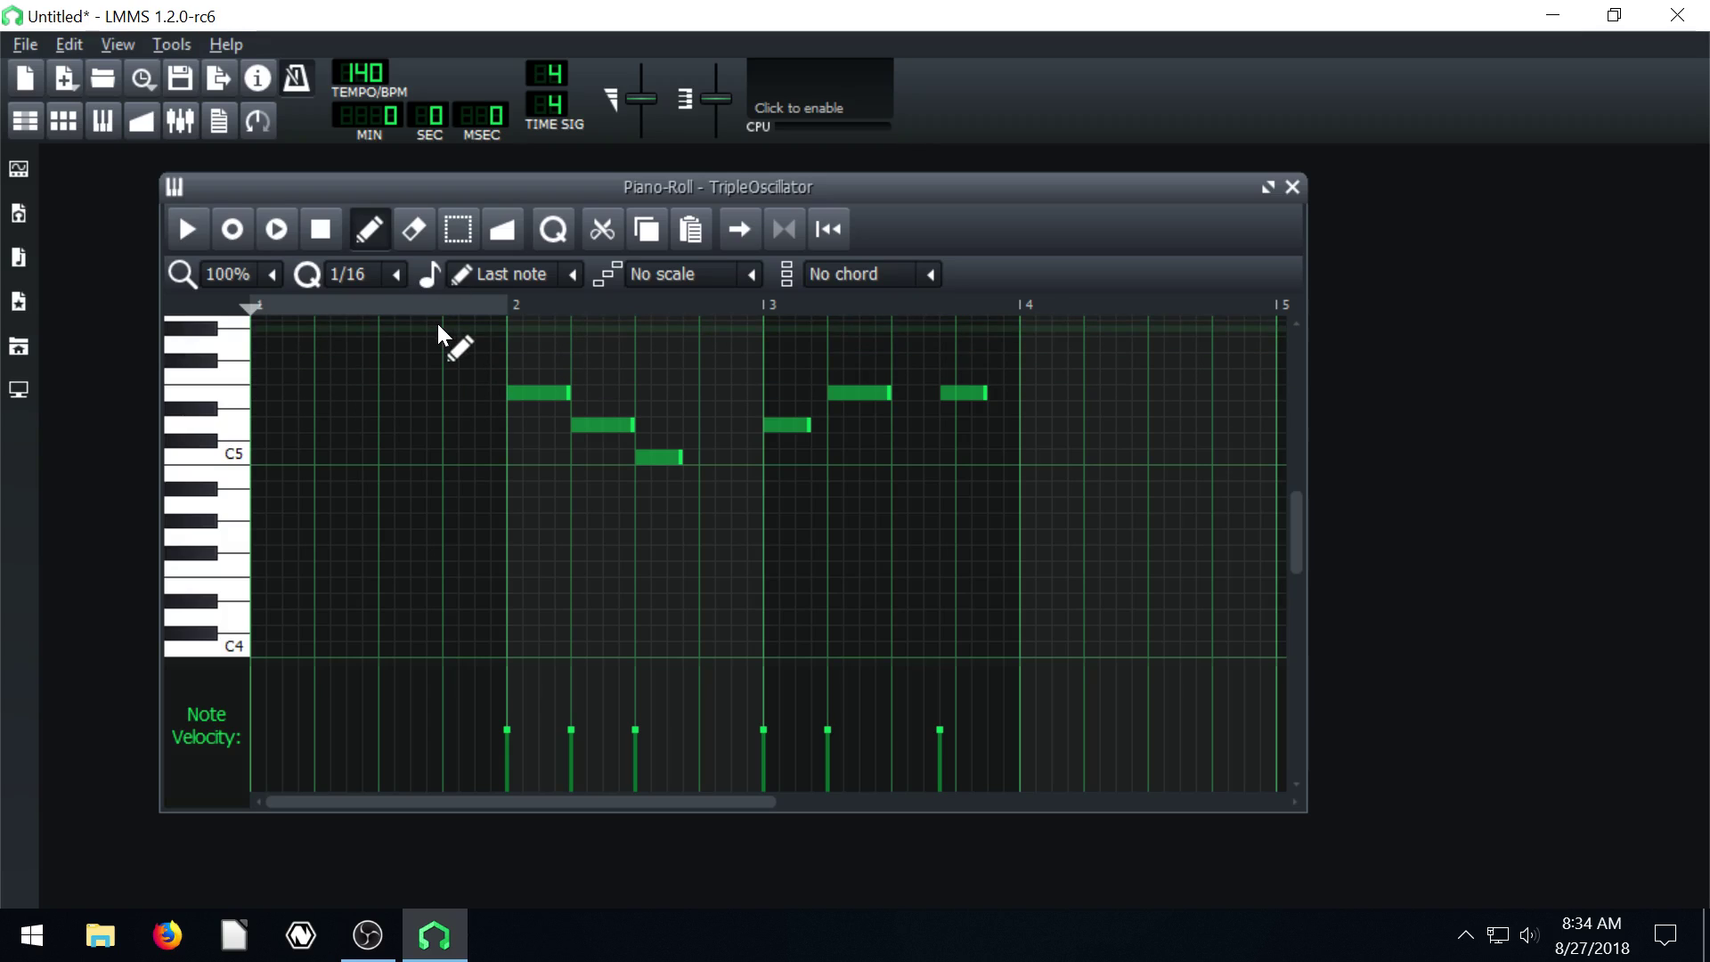
# Set the song tempo to 60 BPM.
pyautogui.moveTo(361, 73); pyautogui.dragTo(367, 67)
pyautogui.doubleClick(367, 68)
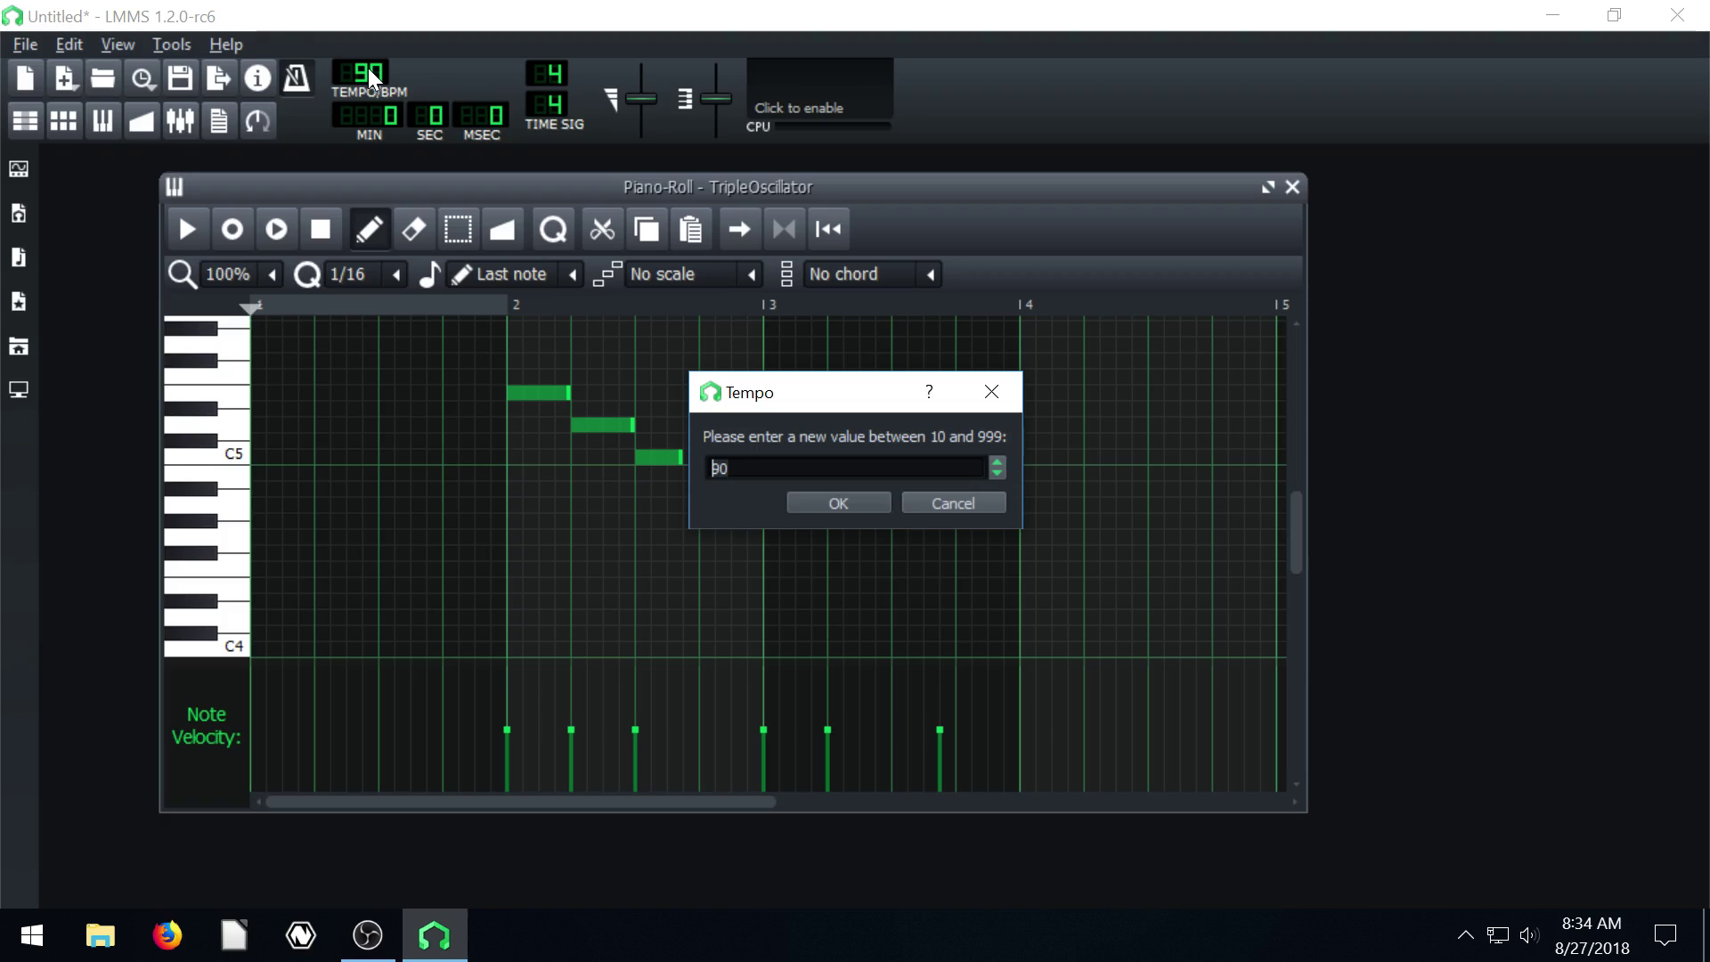
pyautogui.write('60')
pyautogui.press('Return')
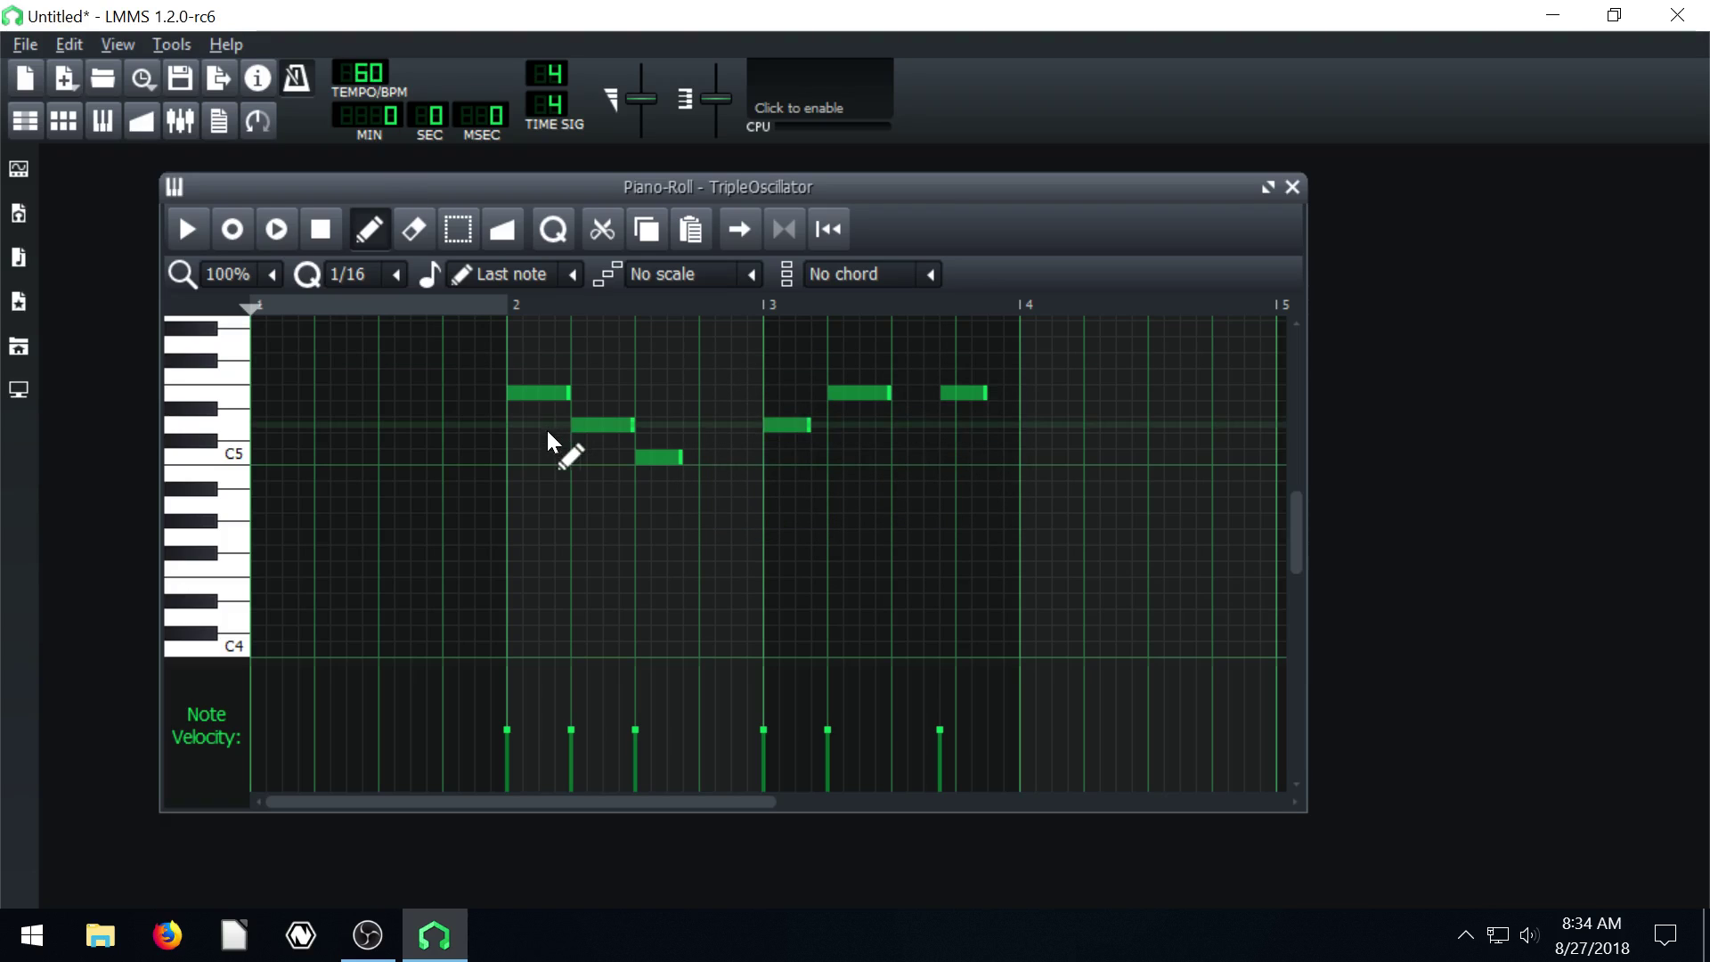
# Delete all six melody notes across bars 2–3 from the piano roll.
pyautogui.rightClick(542, 393)
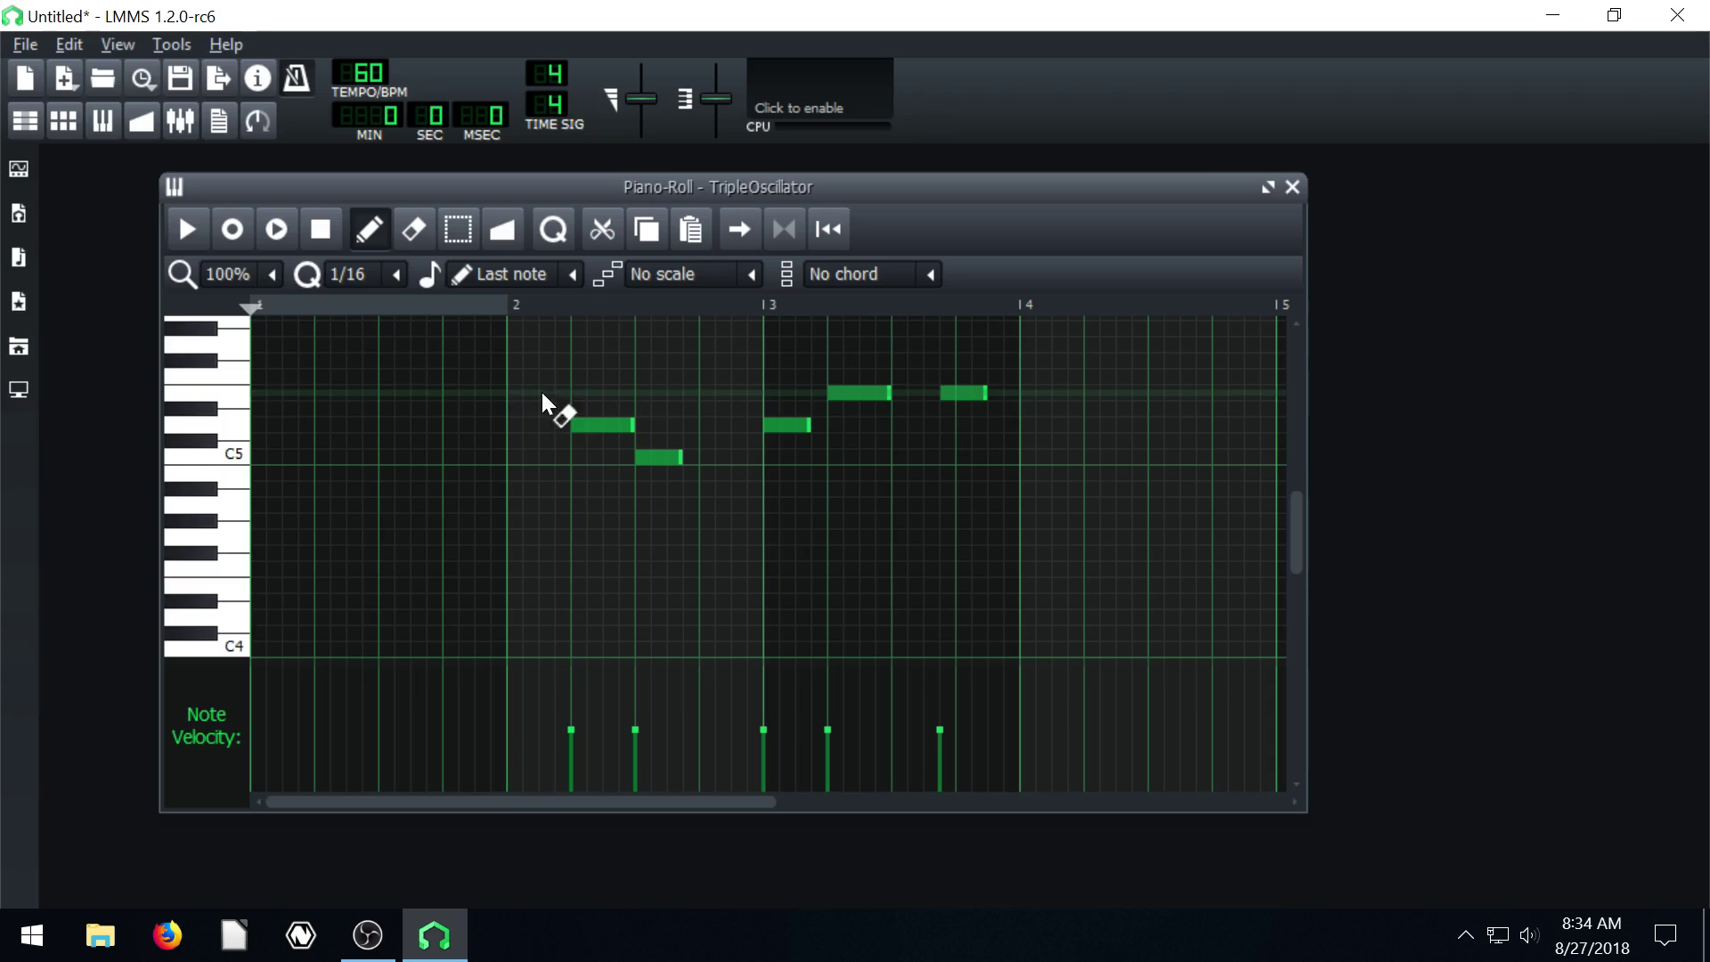
pyautogui.rightClick(591, 425)
pyautogui.rightClick(666, 456)
pyautogui.rightClick(793, 425)
pyautogui.rightClick(870, 395)
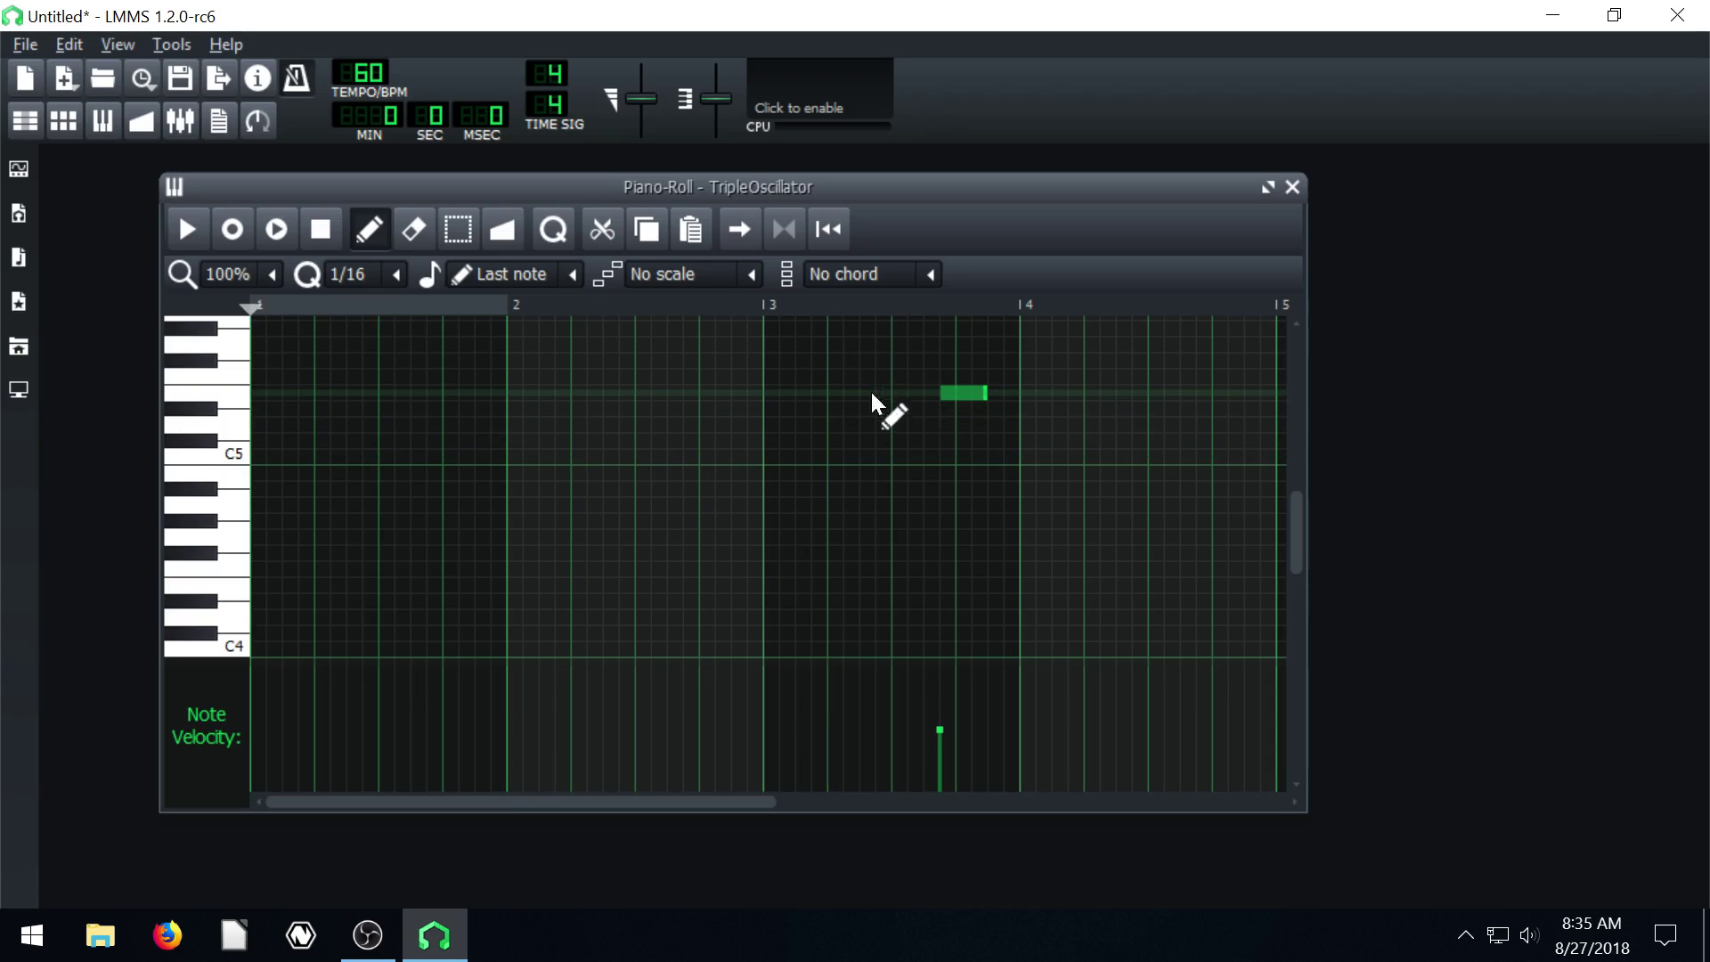
pyautogui.rightClick(964, 393)
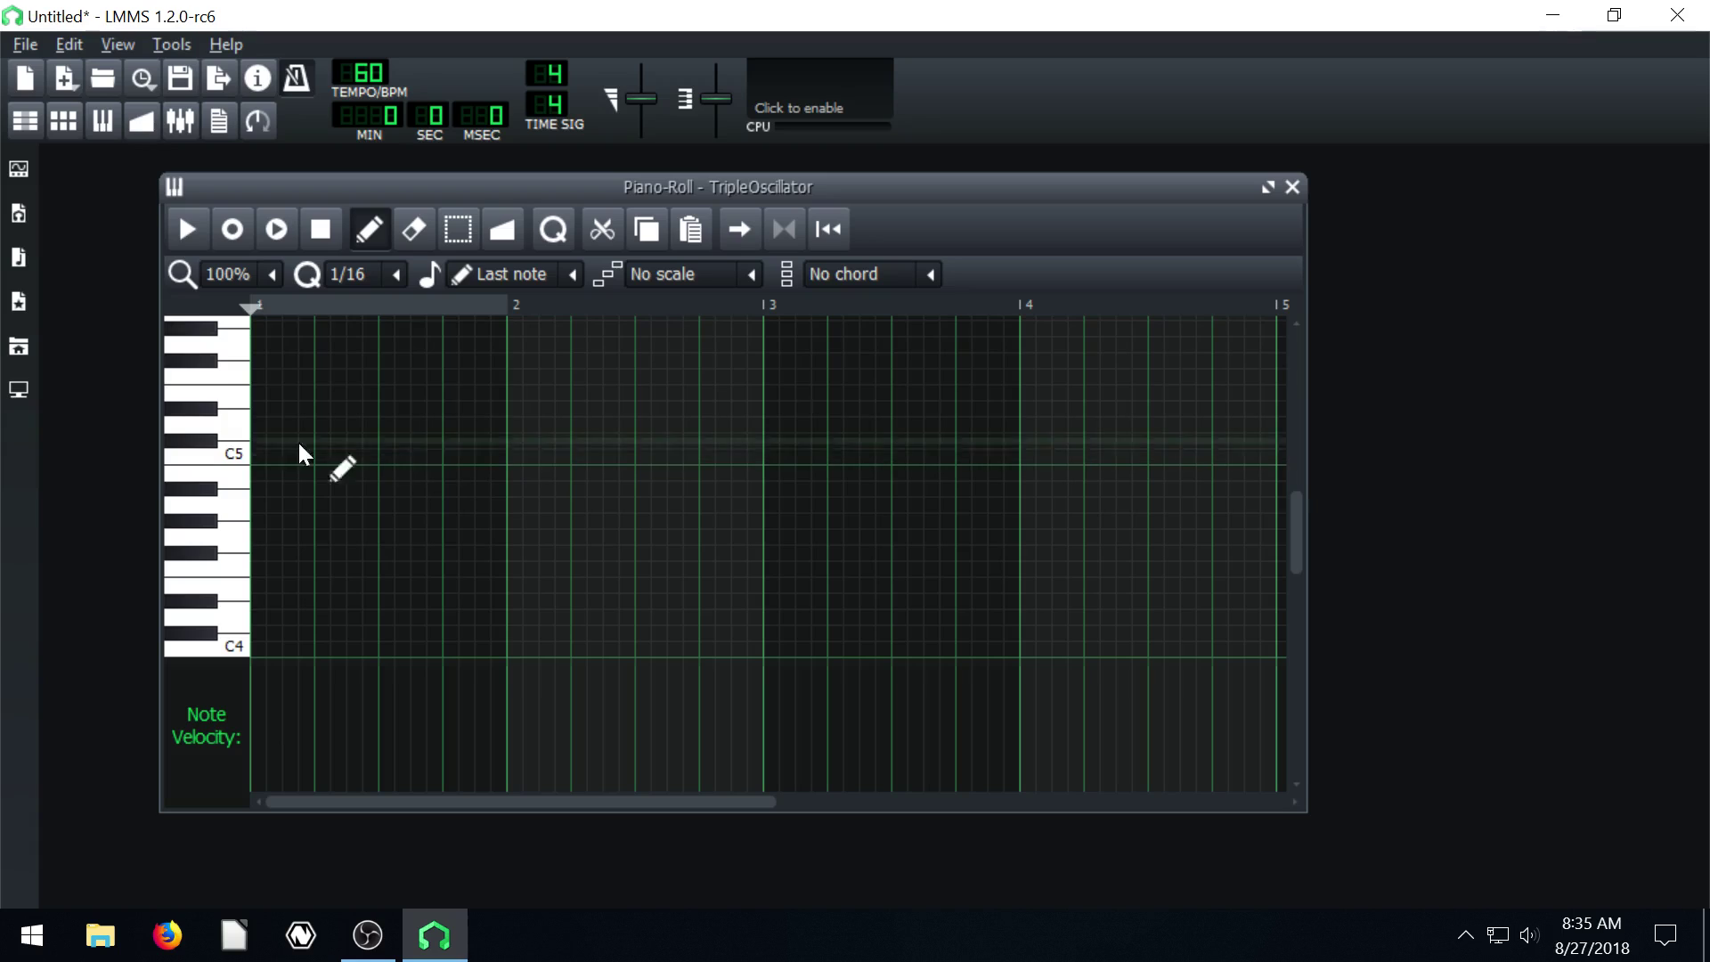
# Record E5, D5, C5, D5 and a held E5 live from bar 2 at 60 BPM.
pyautogui.click(230, 227)
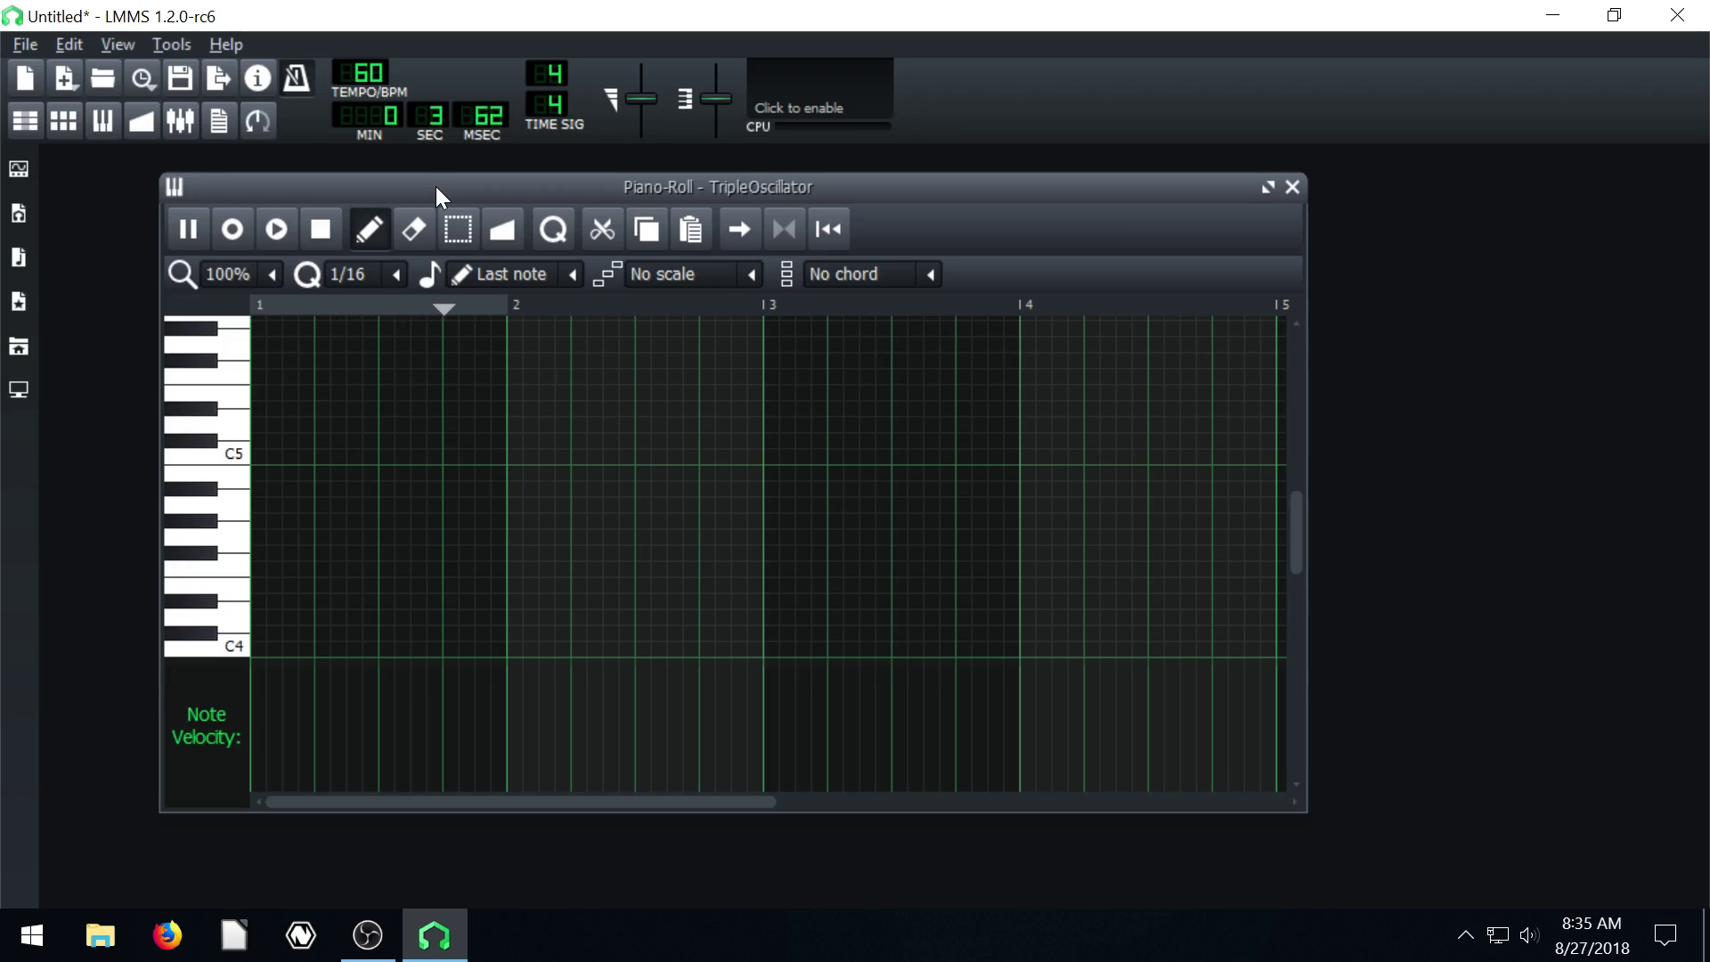
pyautogui.press('e')
pyautogui.press('w')
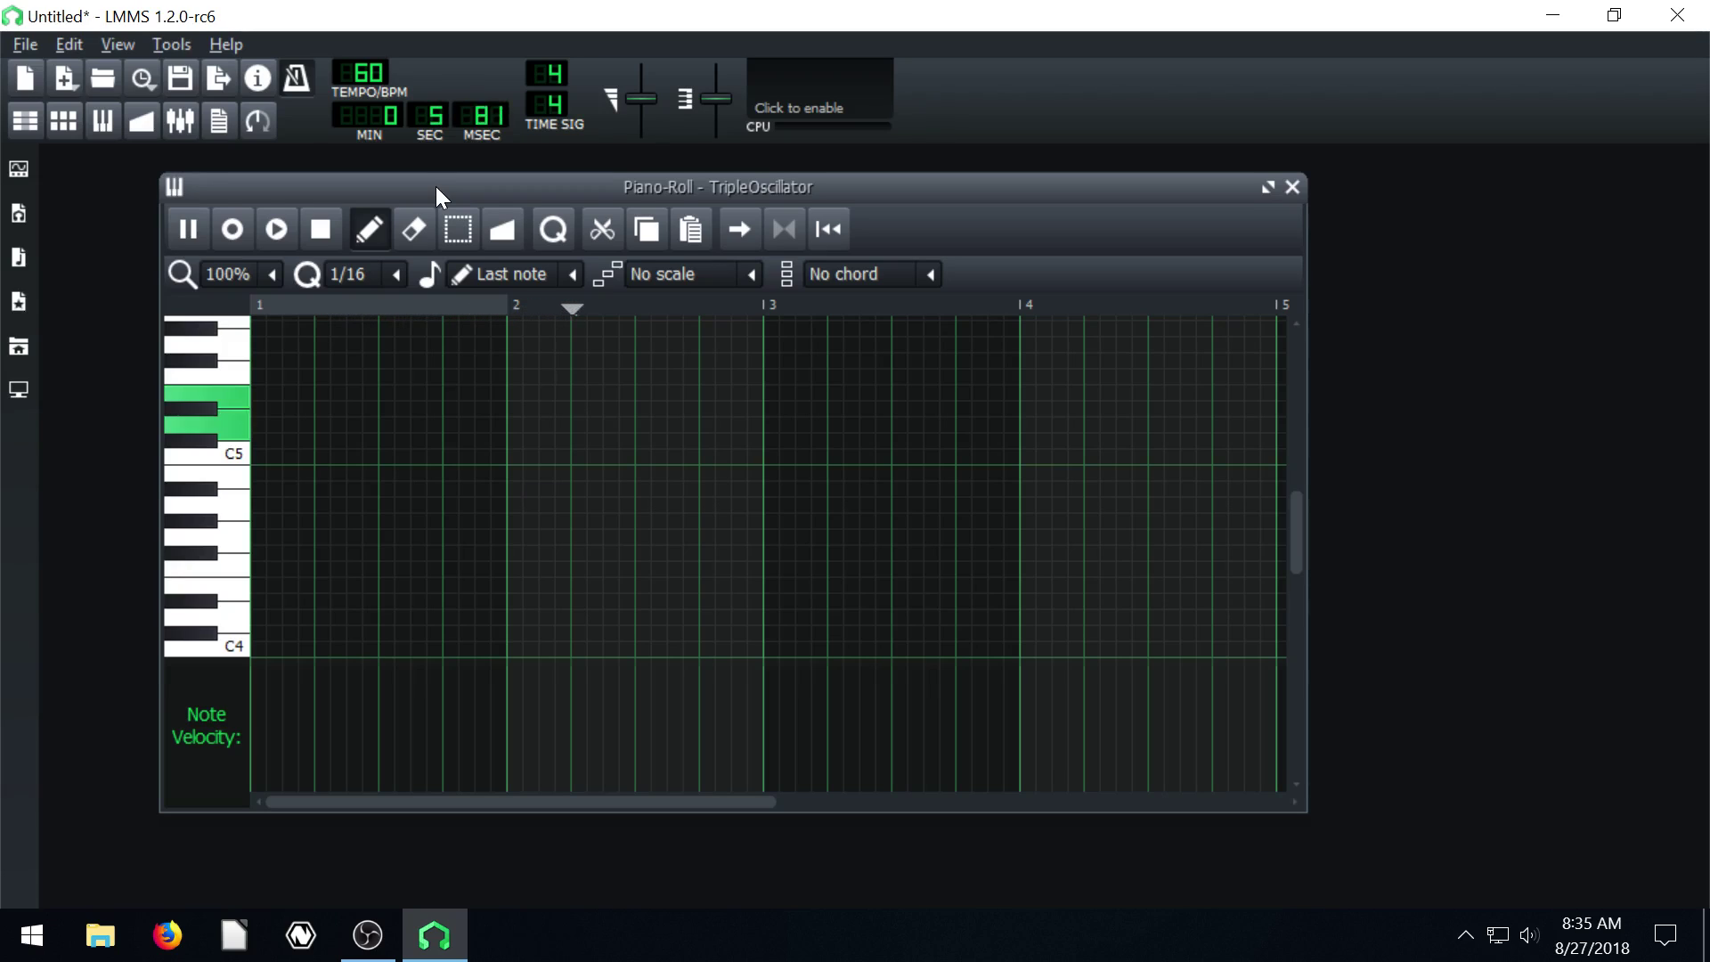
pyautogui.press('q')
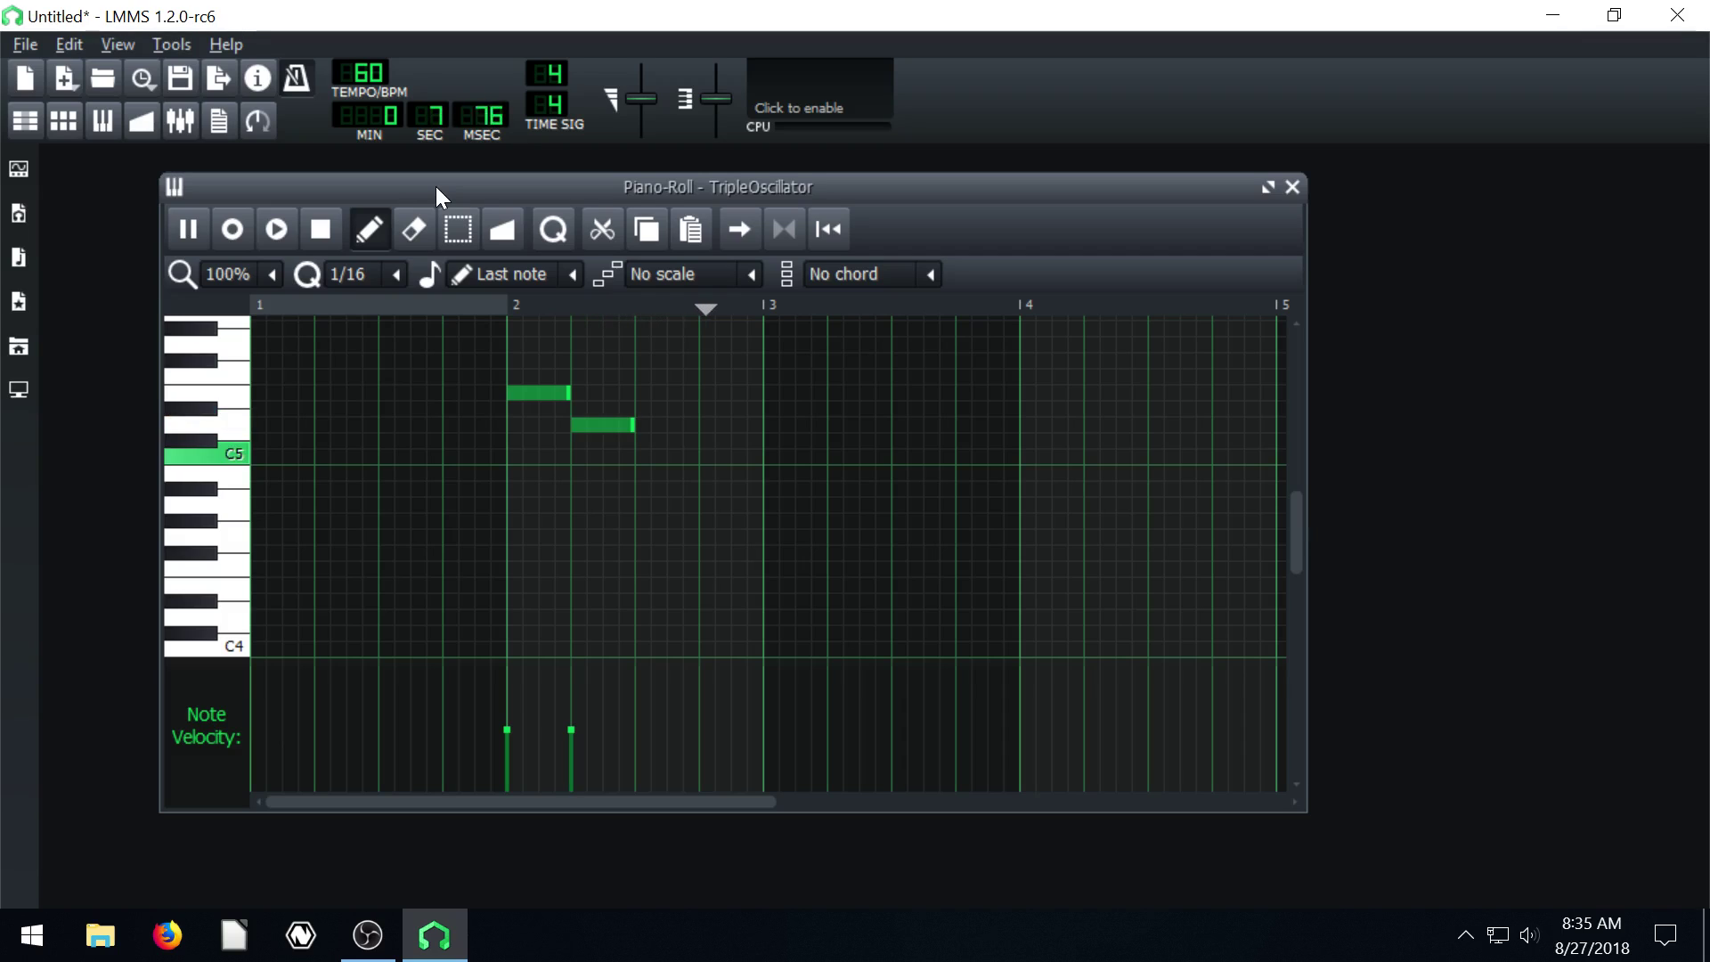
pyautogui.press('w')
pyautogui.press('e')
pyautogui.press('e')
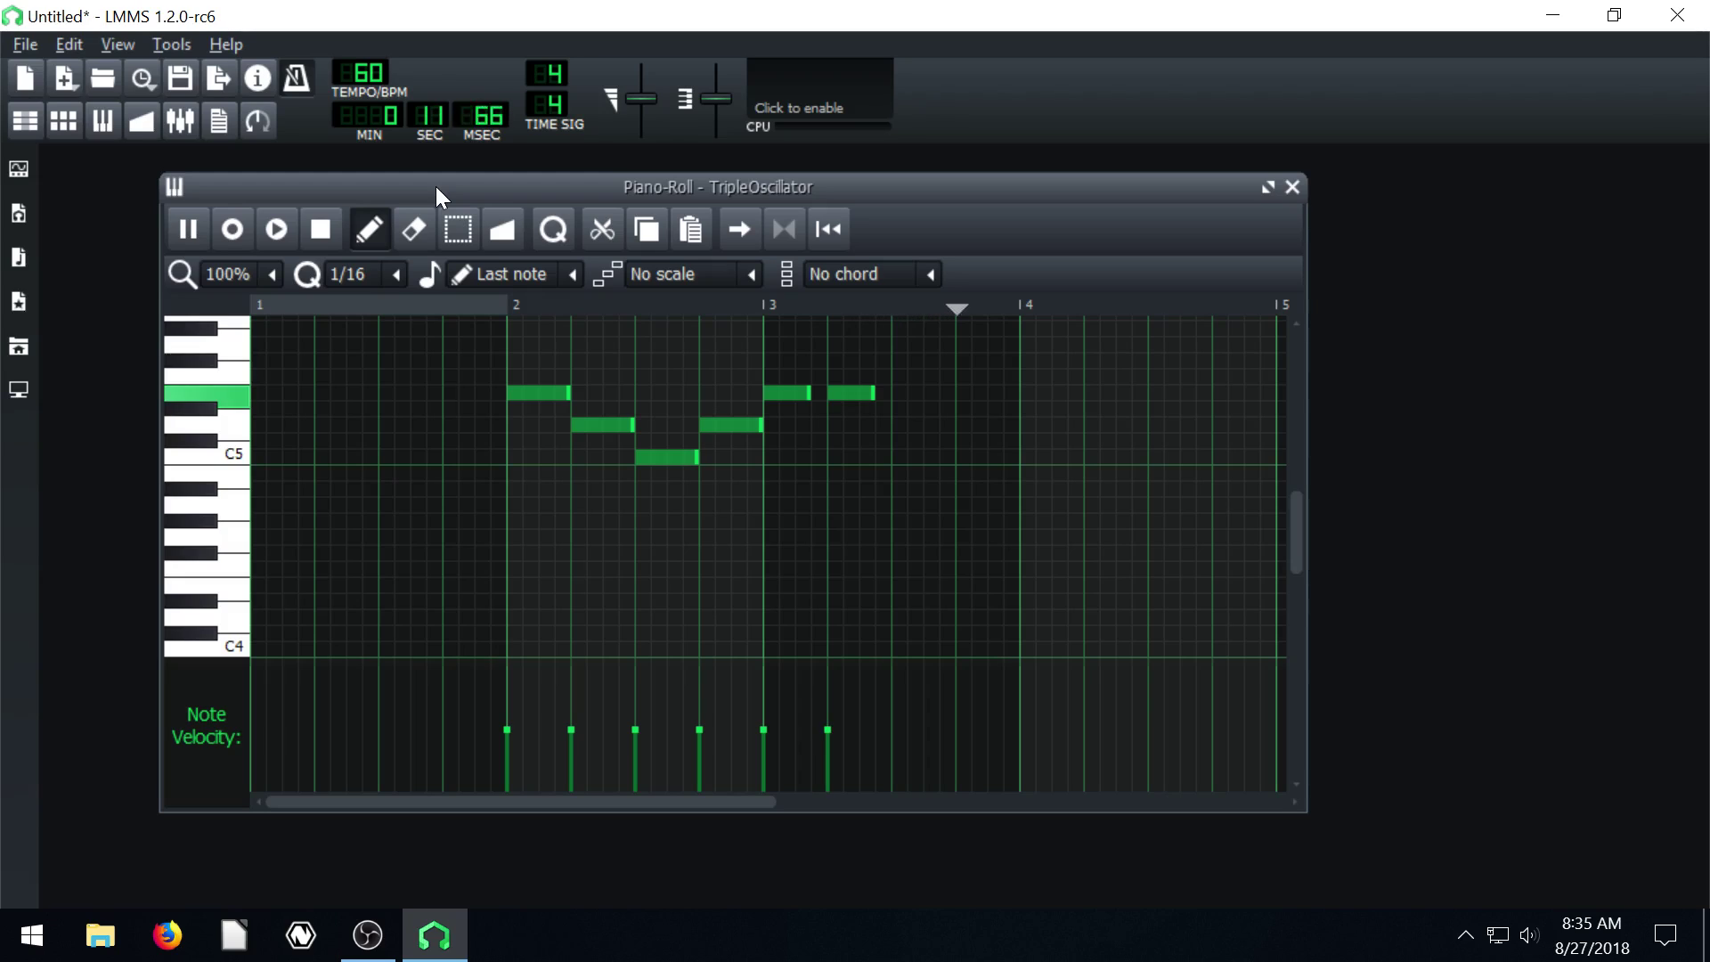
# Release the held E5 to end the phrase, stop recording, and play the recording back.
pyautogui.press('e')
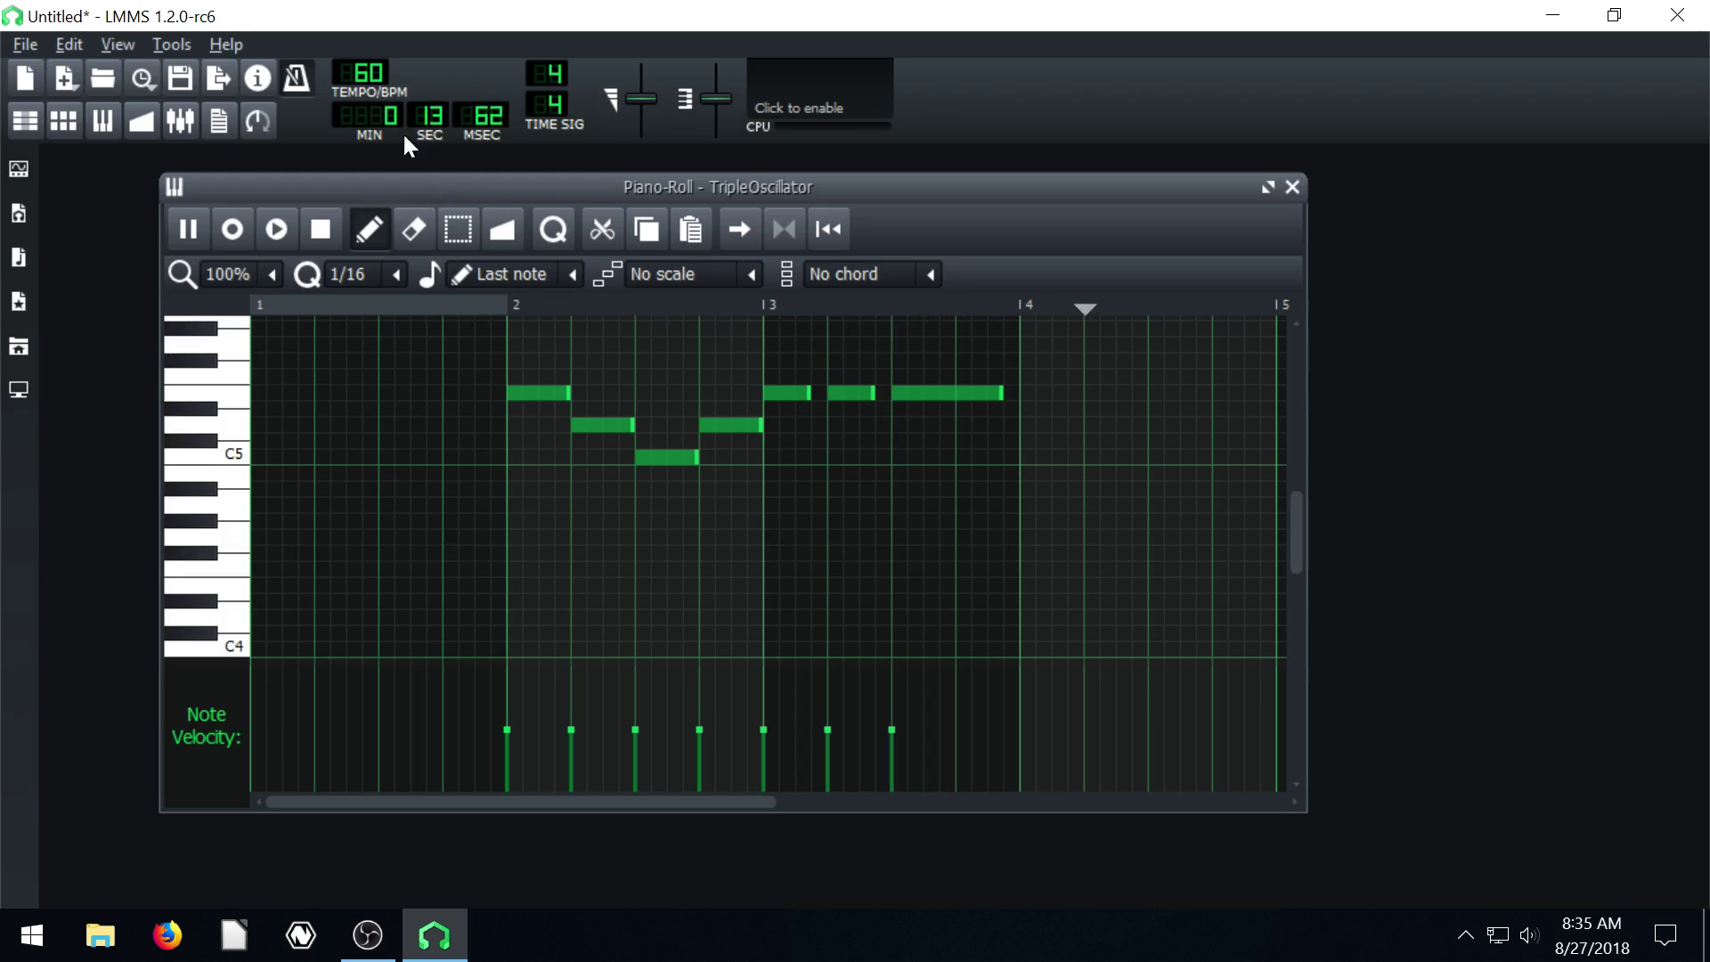
pyautogui.click(319, 233)
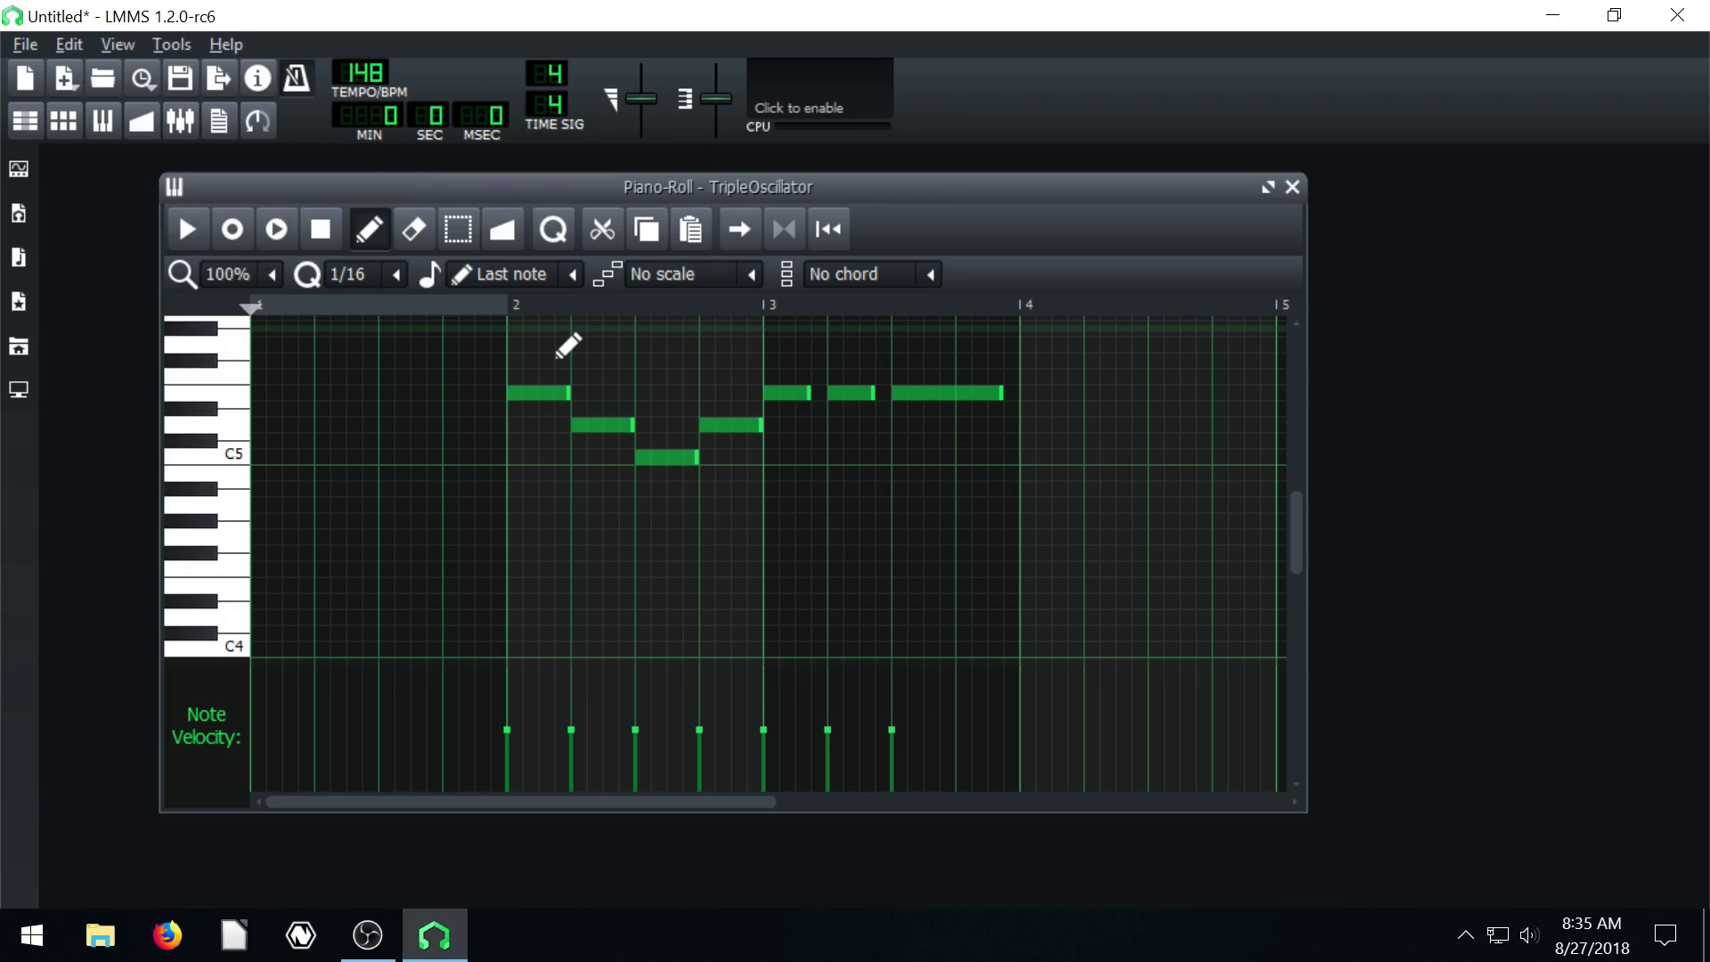
pyautogui.click(178, 234)
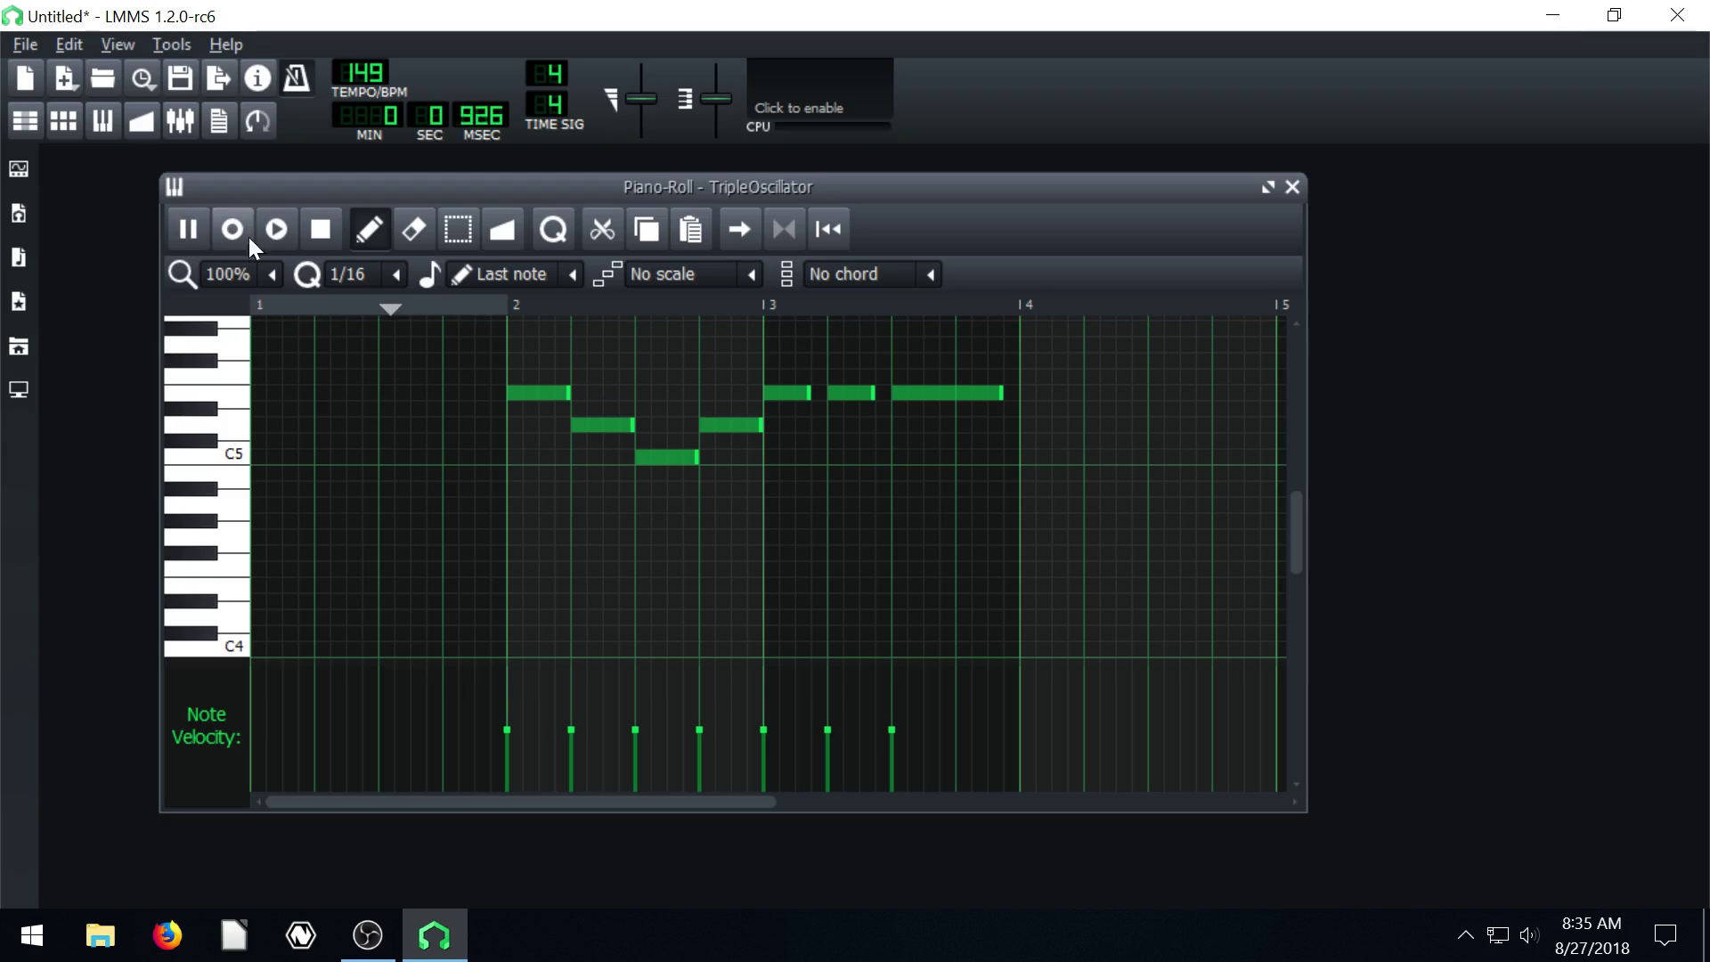
pyautogui.click(323, 232)
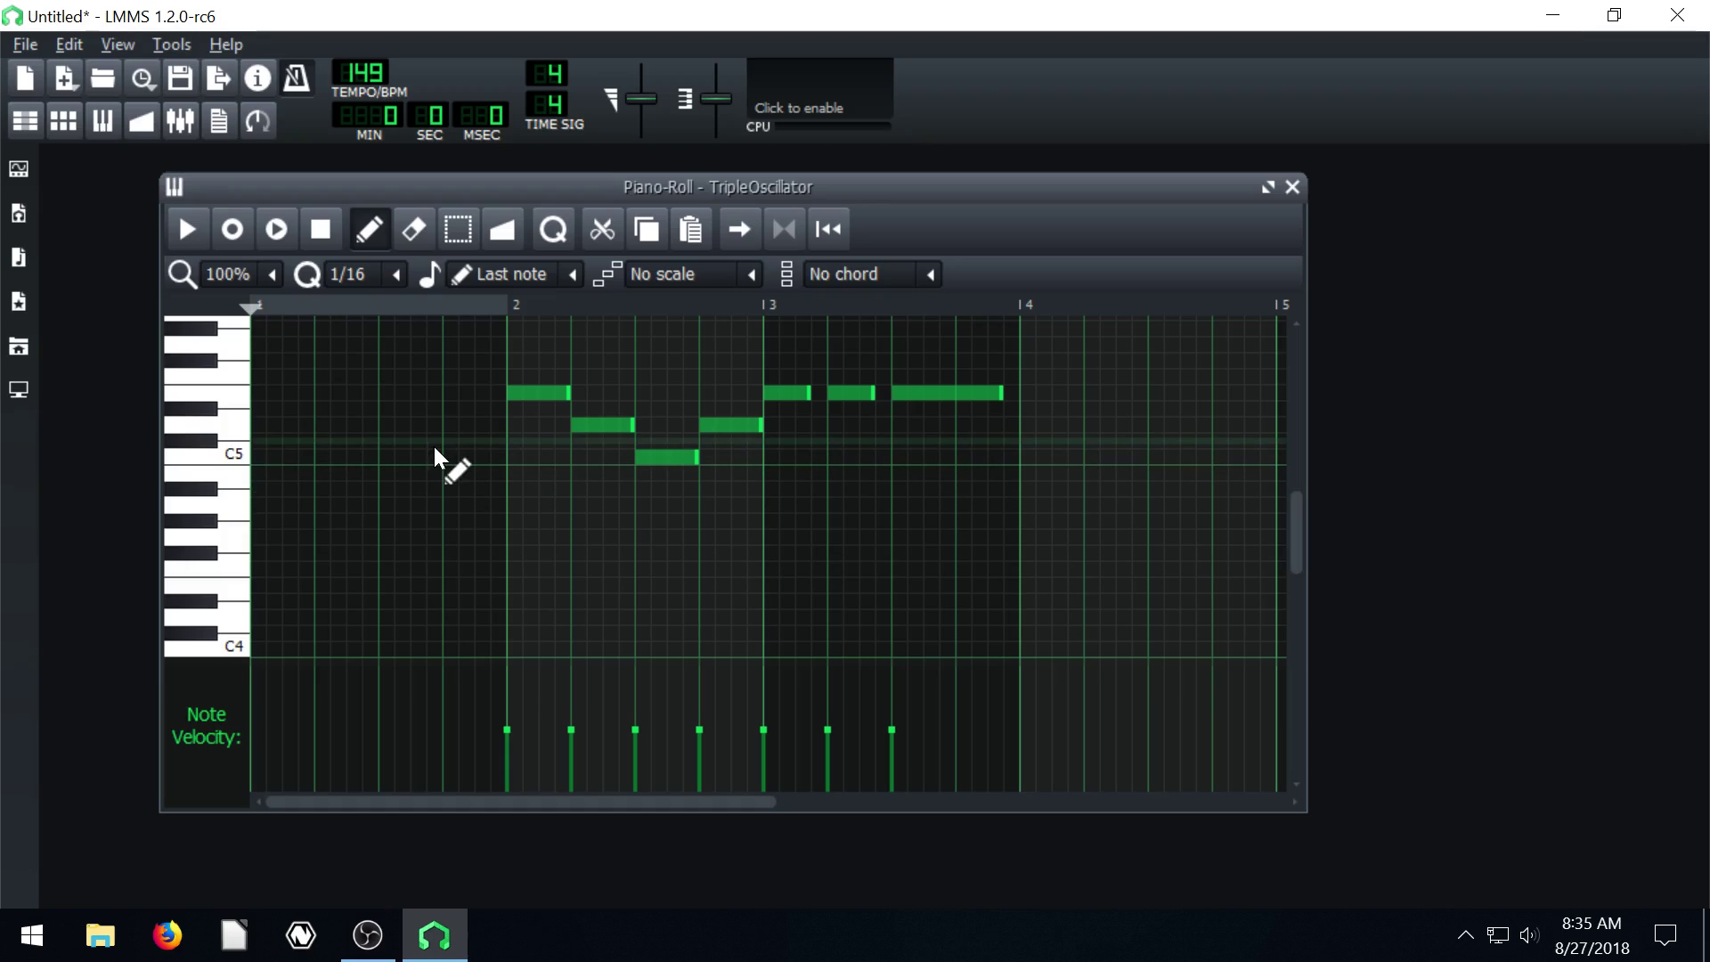
pyautogui.moveTo(612, 185)
pyautogui.mouseDown()
pyautogui.moveTo(627, 183)
pyautogui.moveTo(606, 182)
pyautogui.mouseUp()
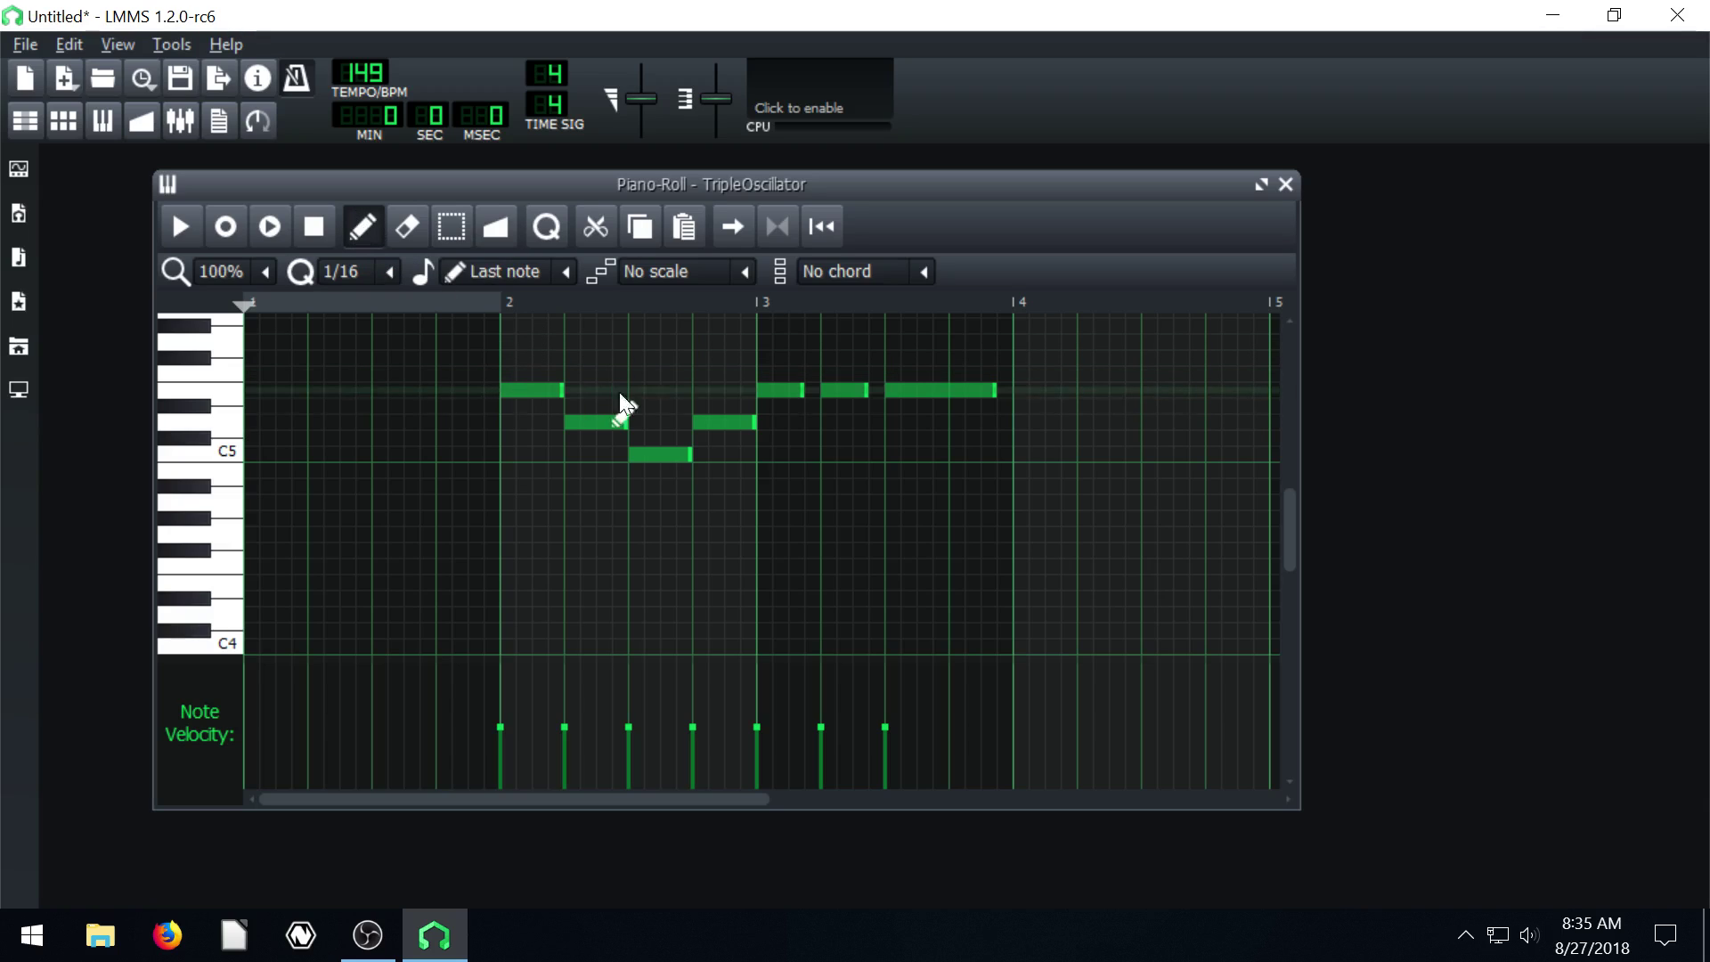
pyautogui.click(1049, 454)
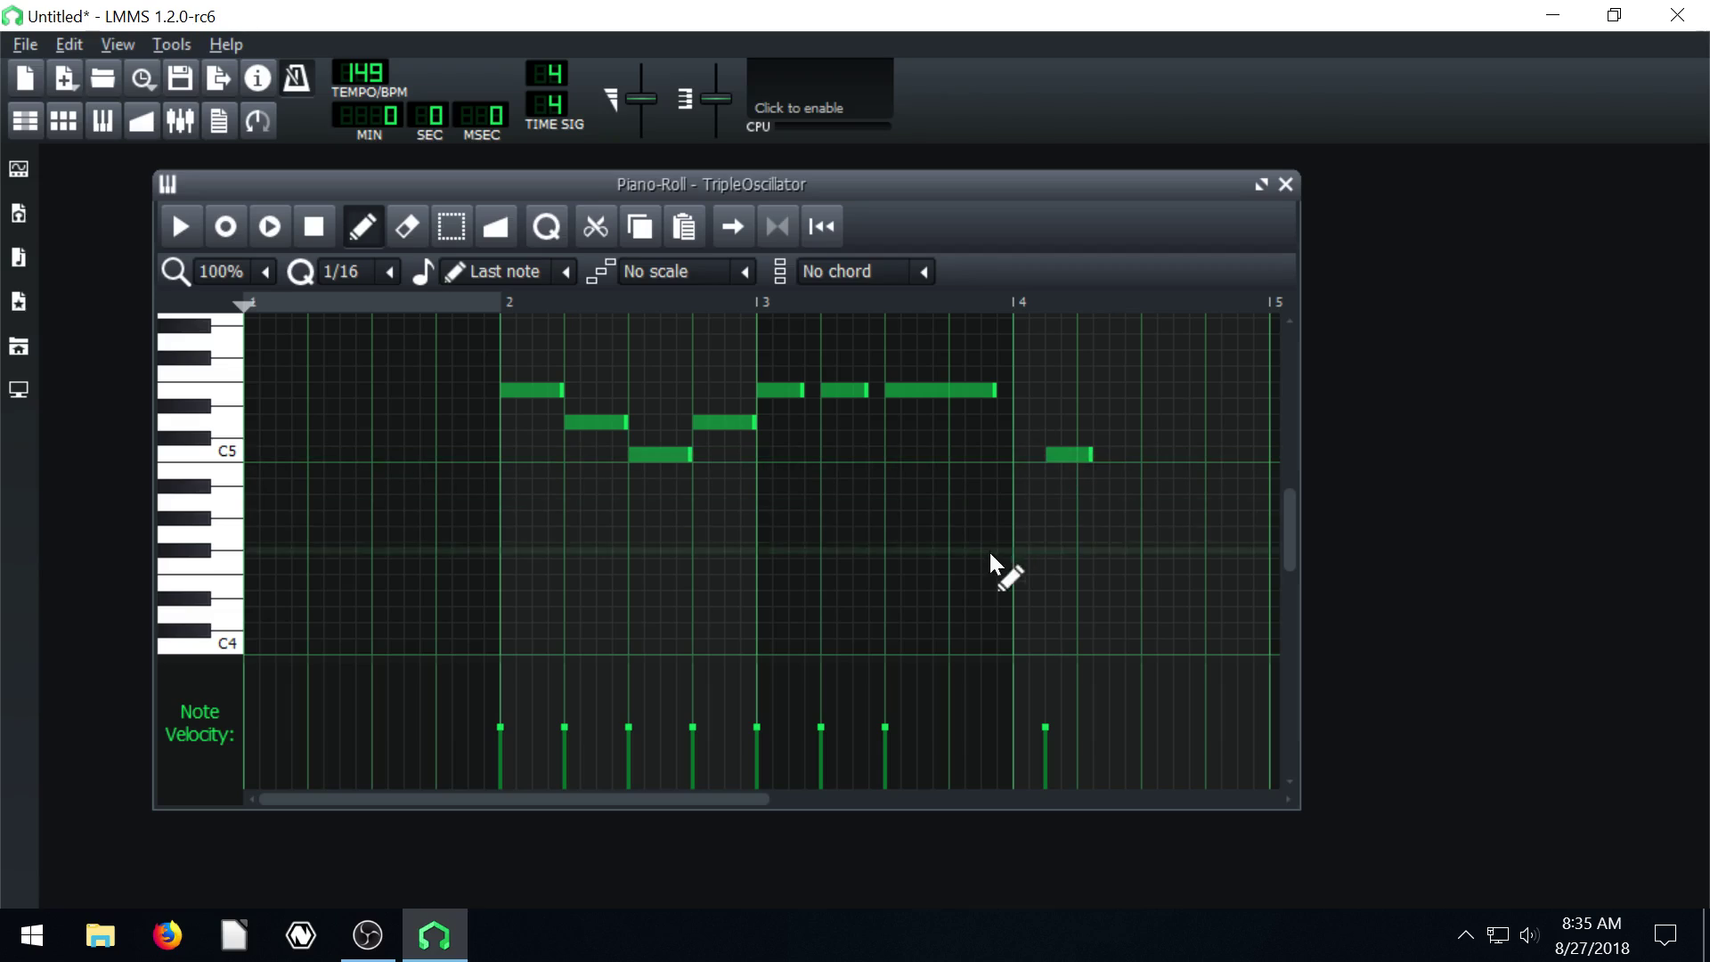
pyautogui.click(1038, 422)
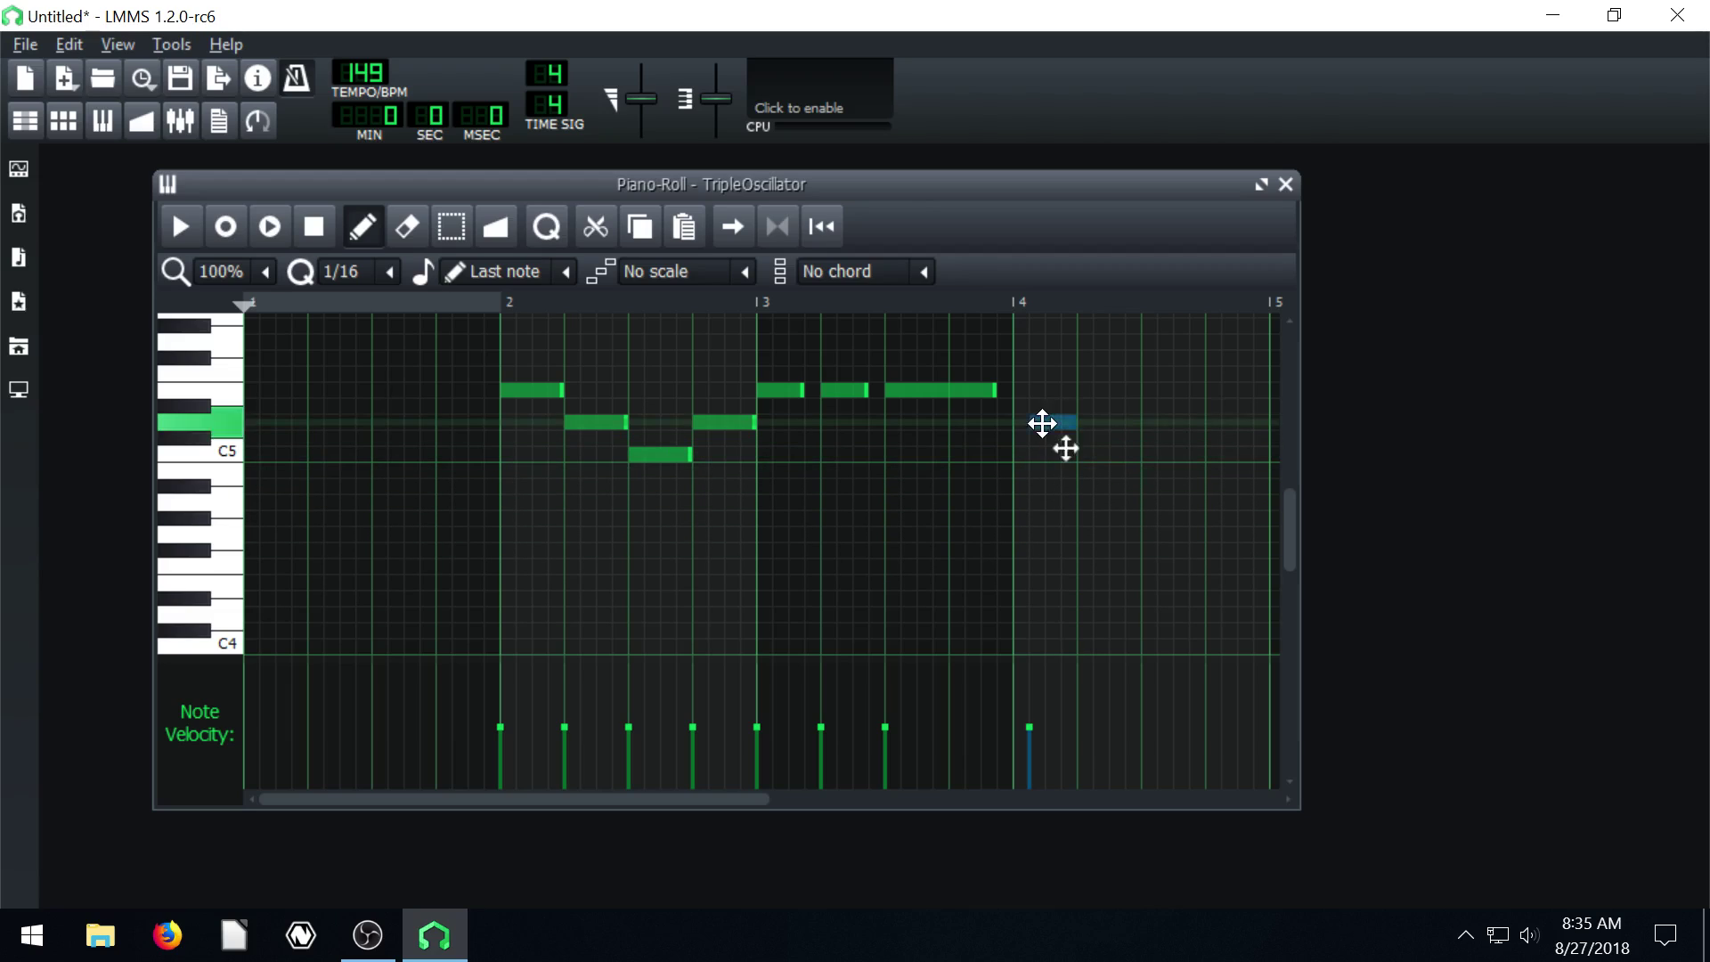
pyautogui.click(1069, 438)
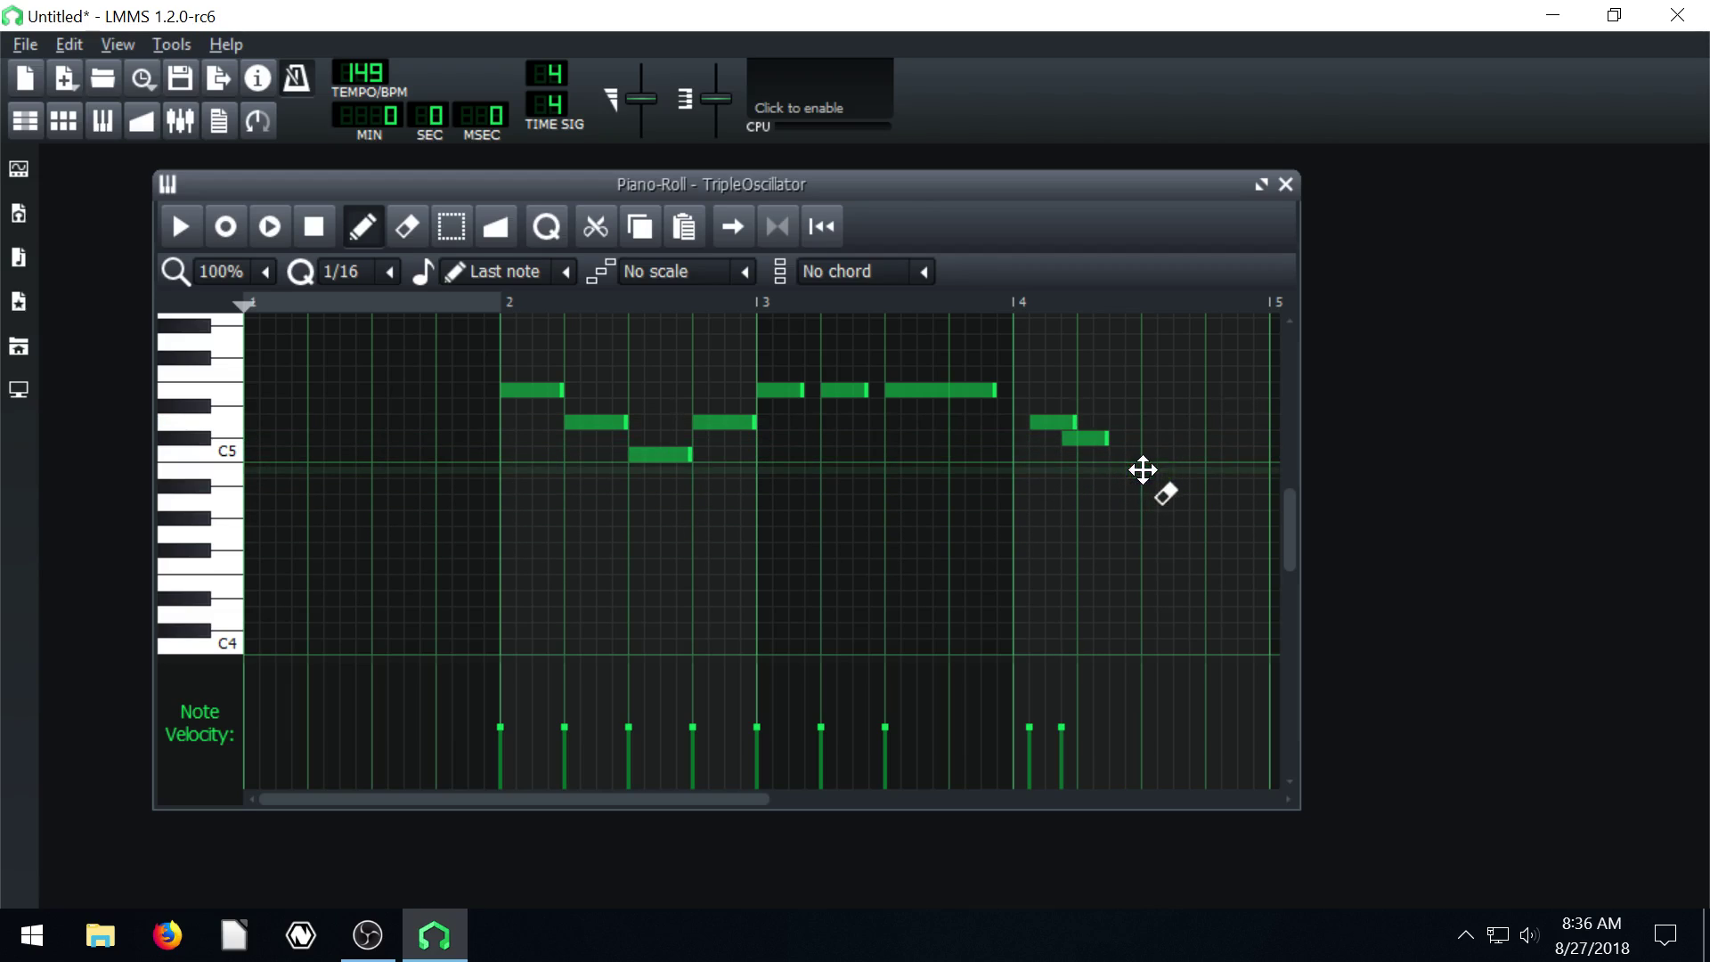
pyautogui.rightClick(1082, 438)
pyautogui.click(1087, 471)
pyautogui.click(1149, 518)
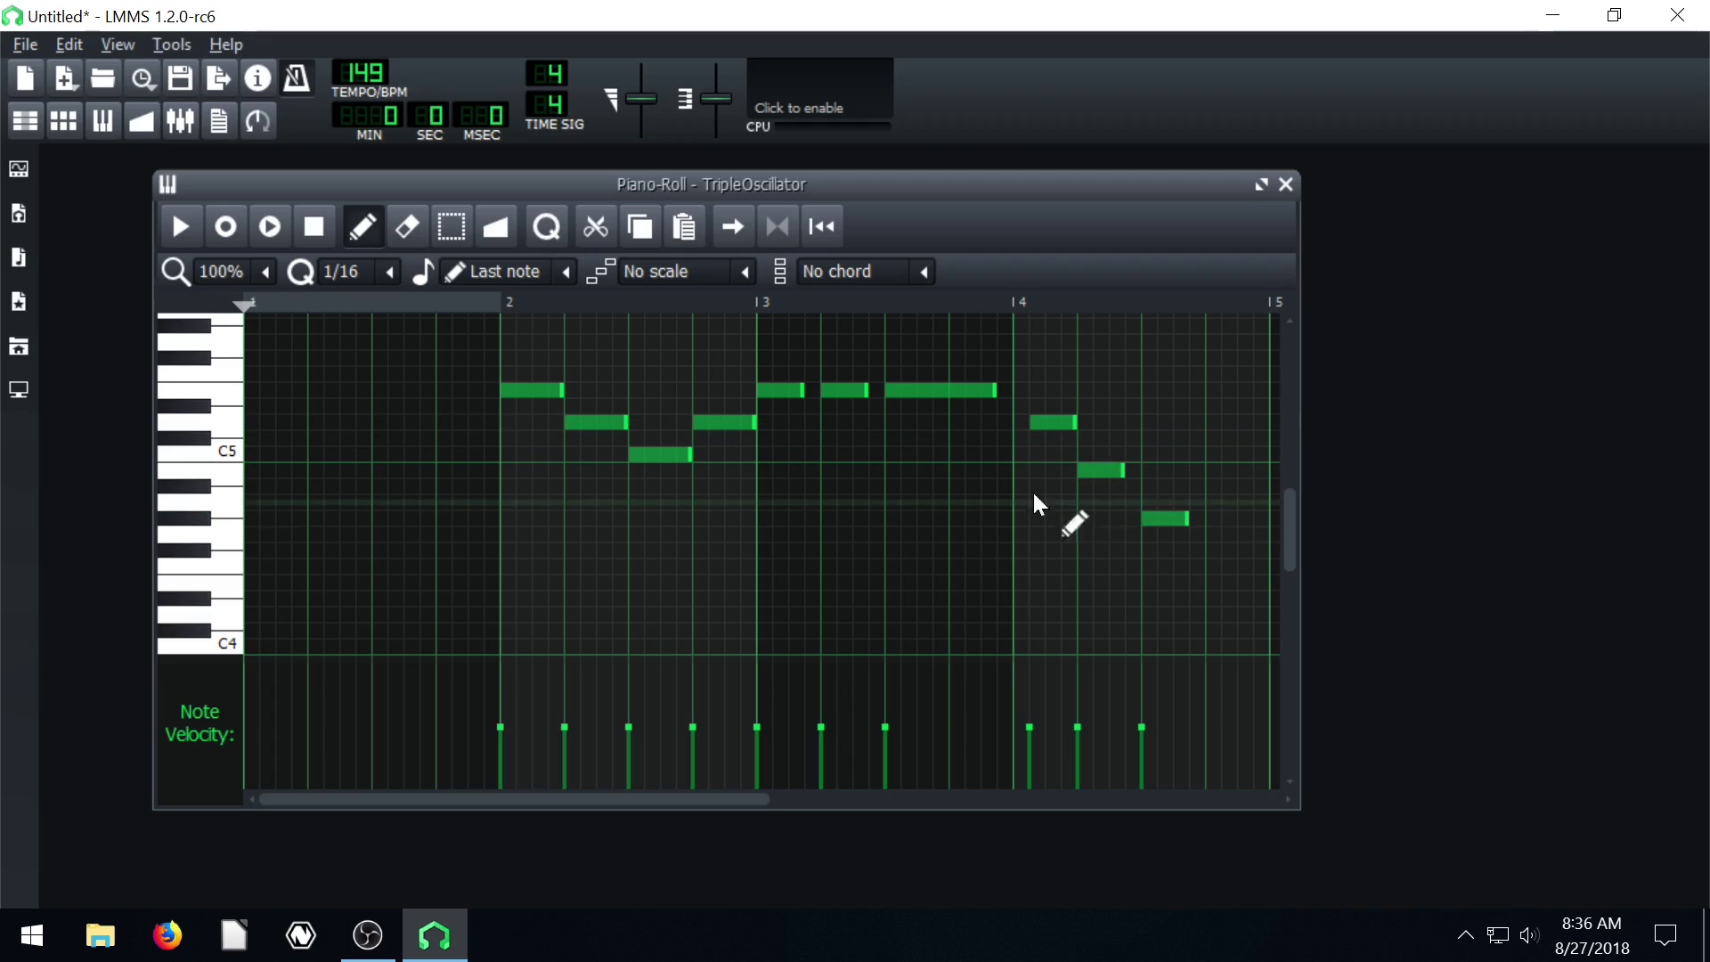
pyautogui.click(411, 224)
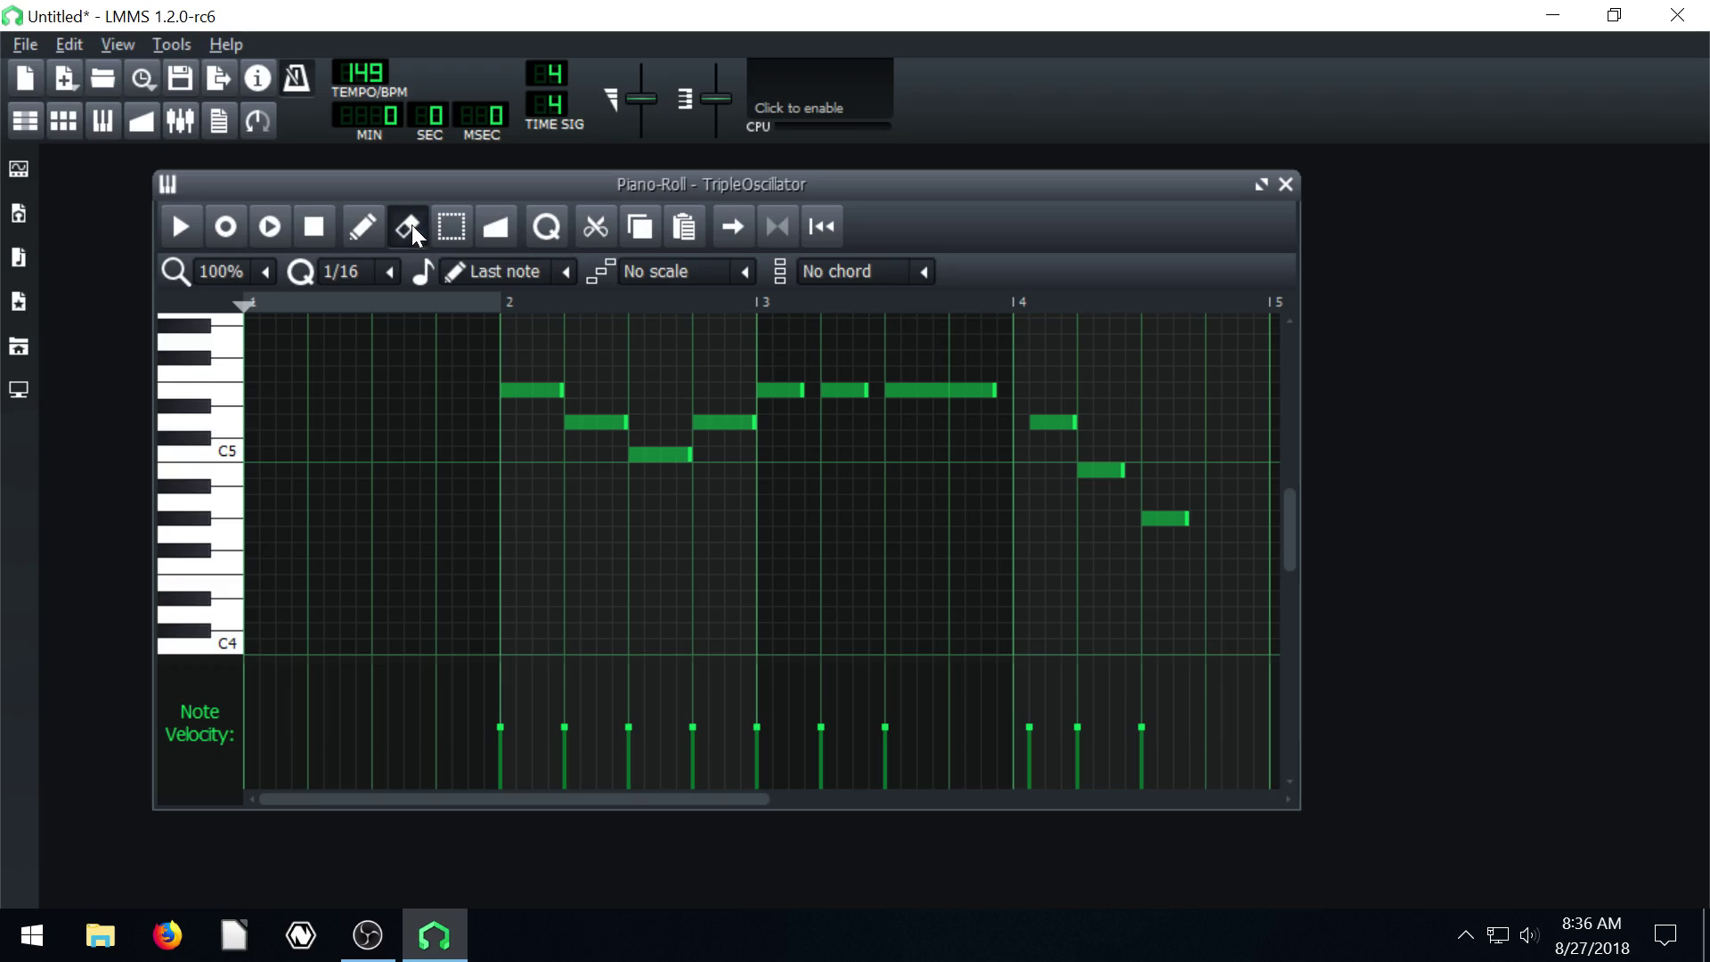
pyautogui.click(1167, 519)
pyautogui.click(1101, 470)
pyautogui.click(1072, 422)
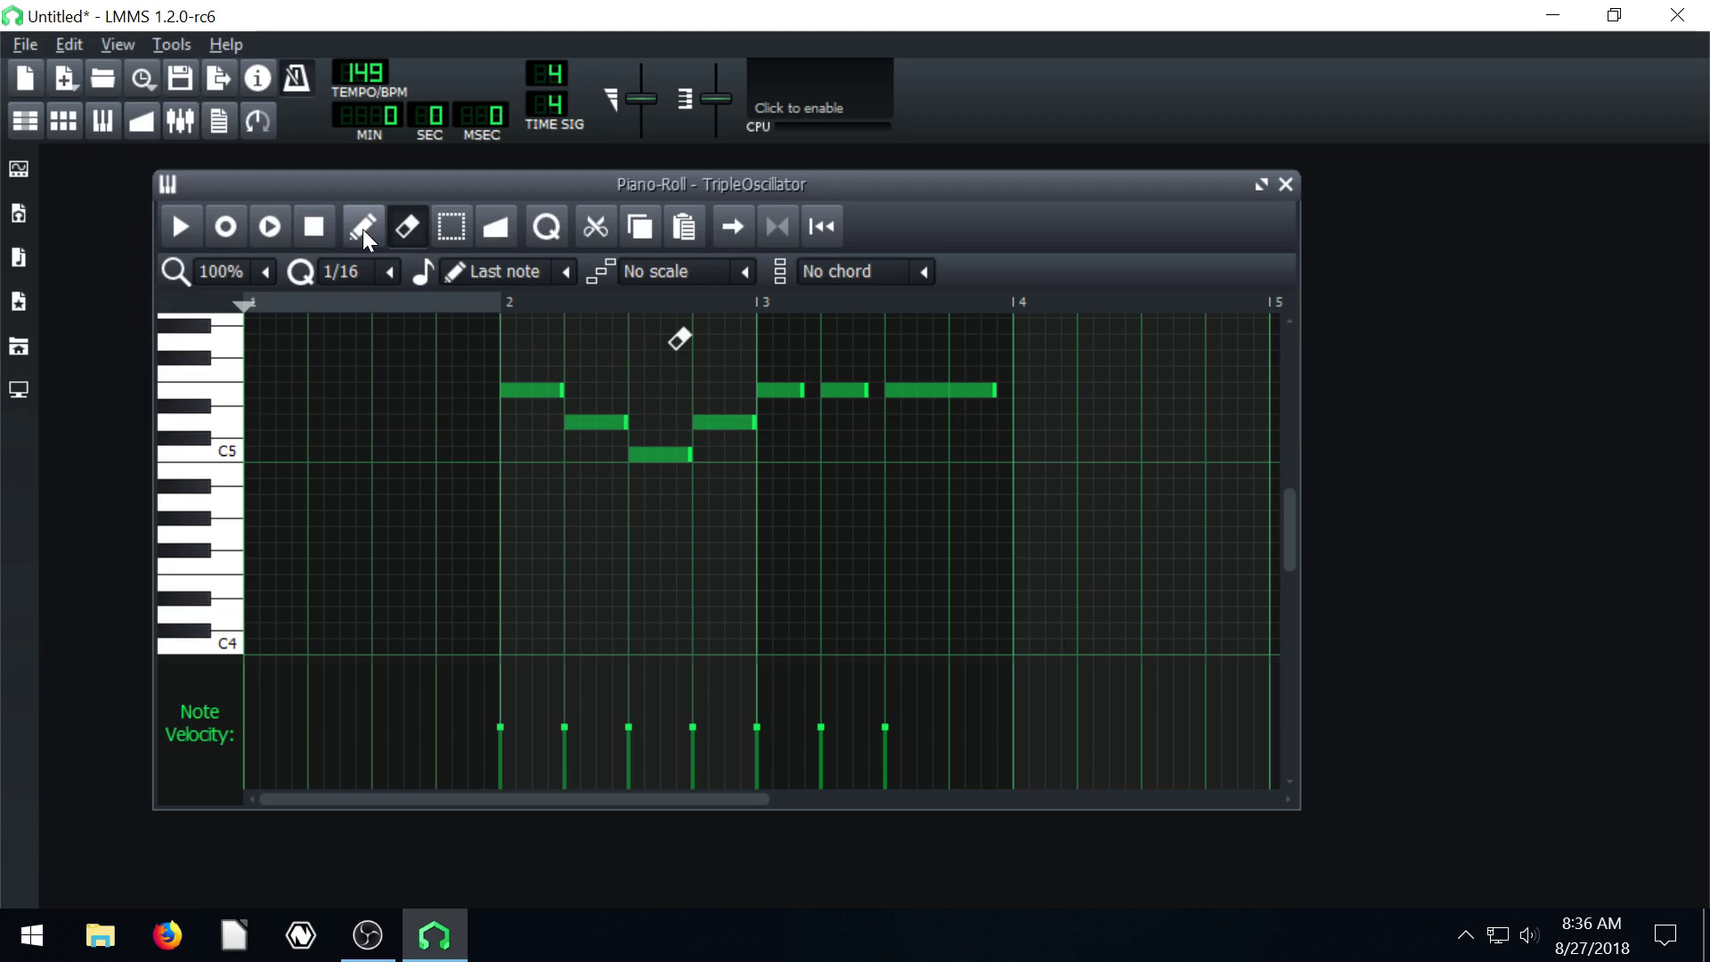
# With the Select tool, rectangle-select all seven melody notes starting at bar 2.
pyautogui.click(451, 226)
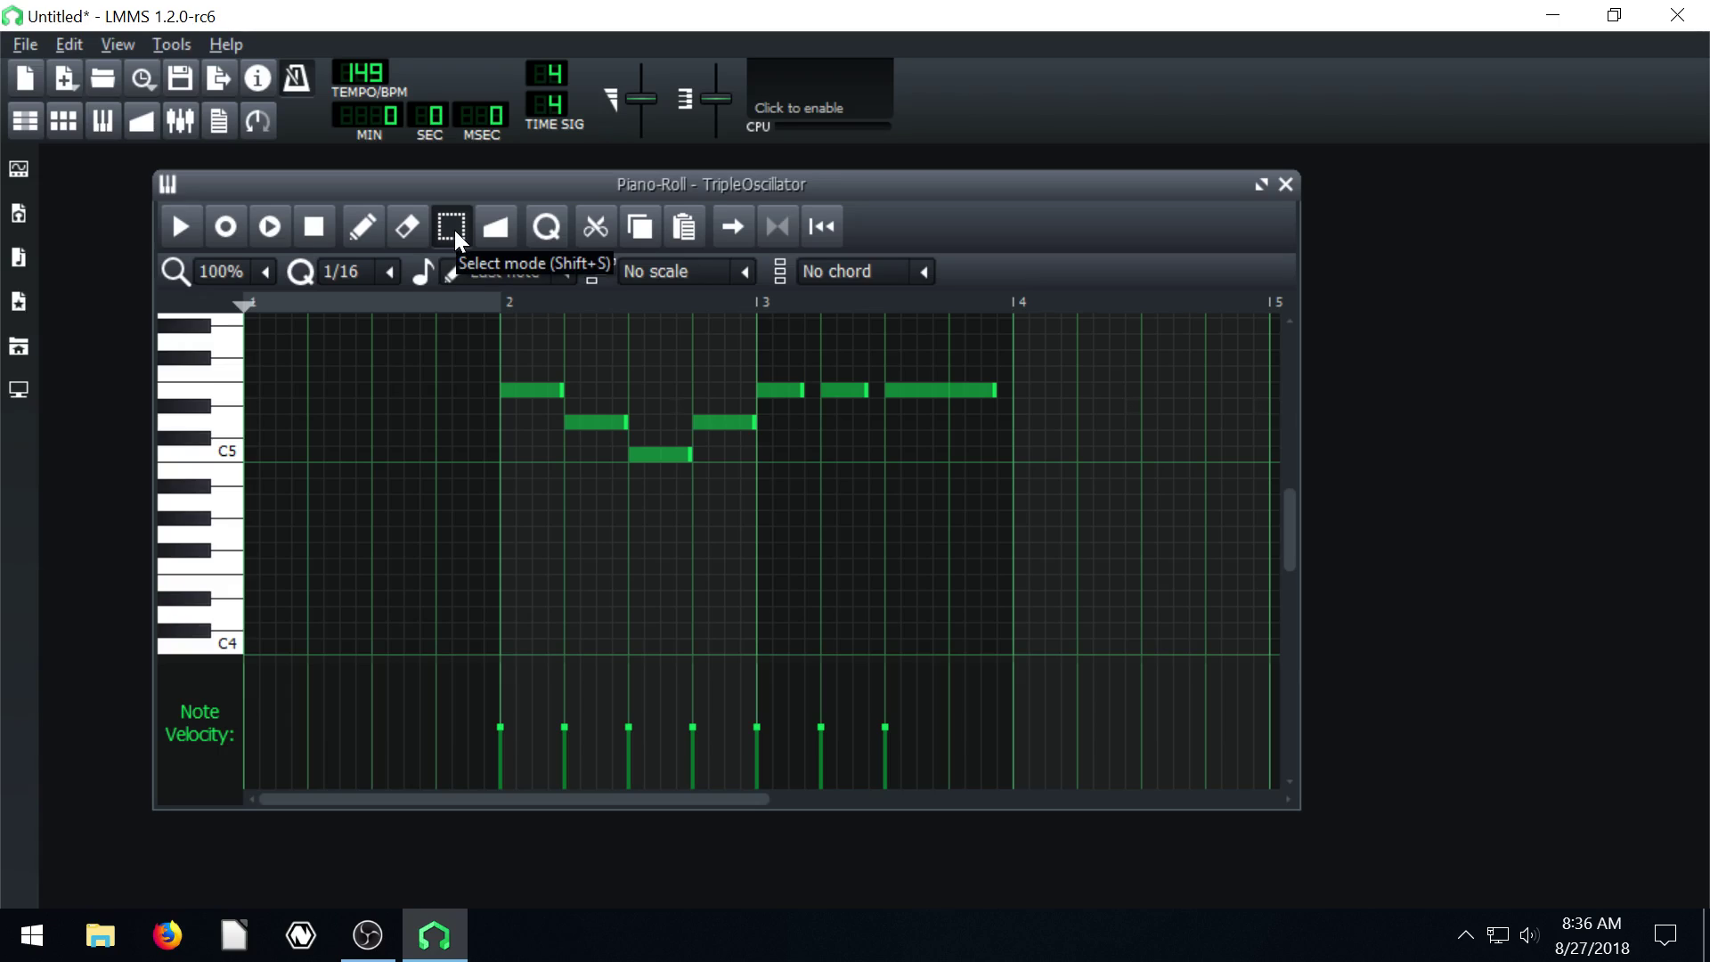
pyautogui.click(520, 388)
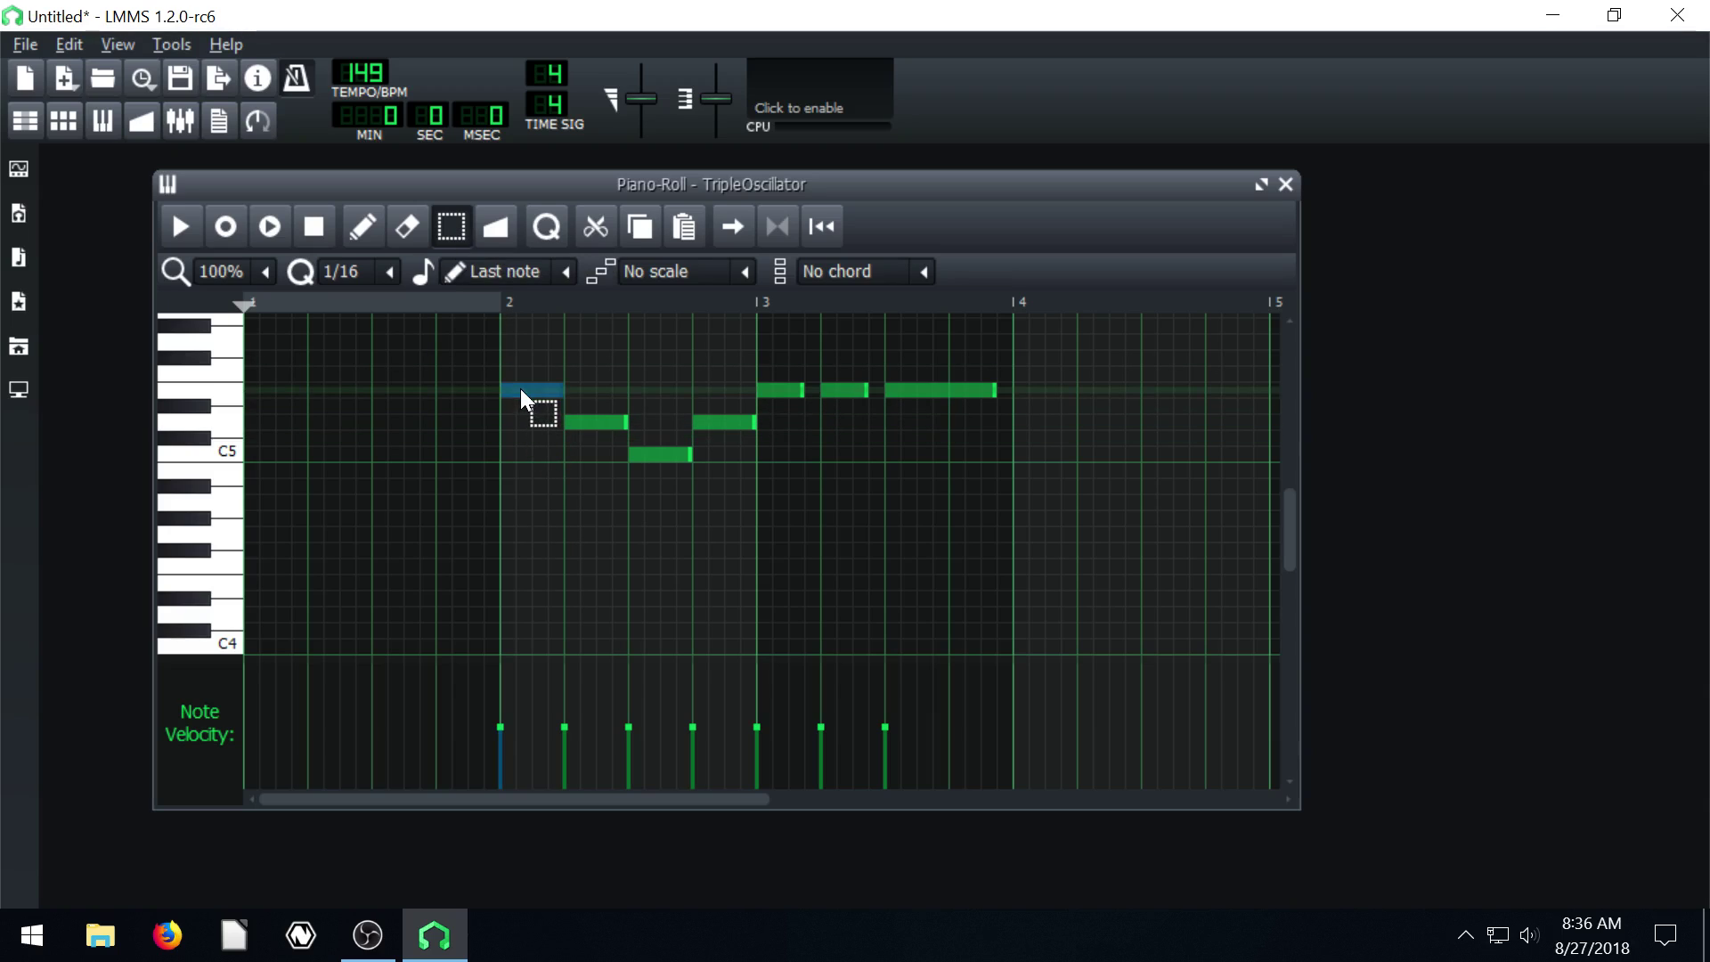
pyautogui.click(591, 420)
pyautogui.click(661, 455)
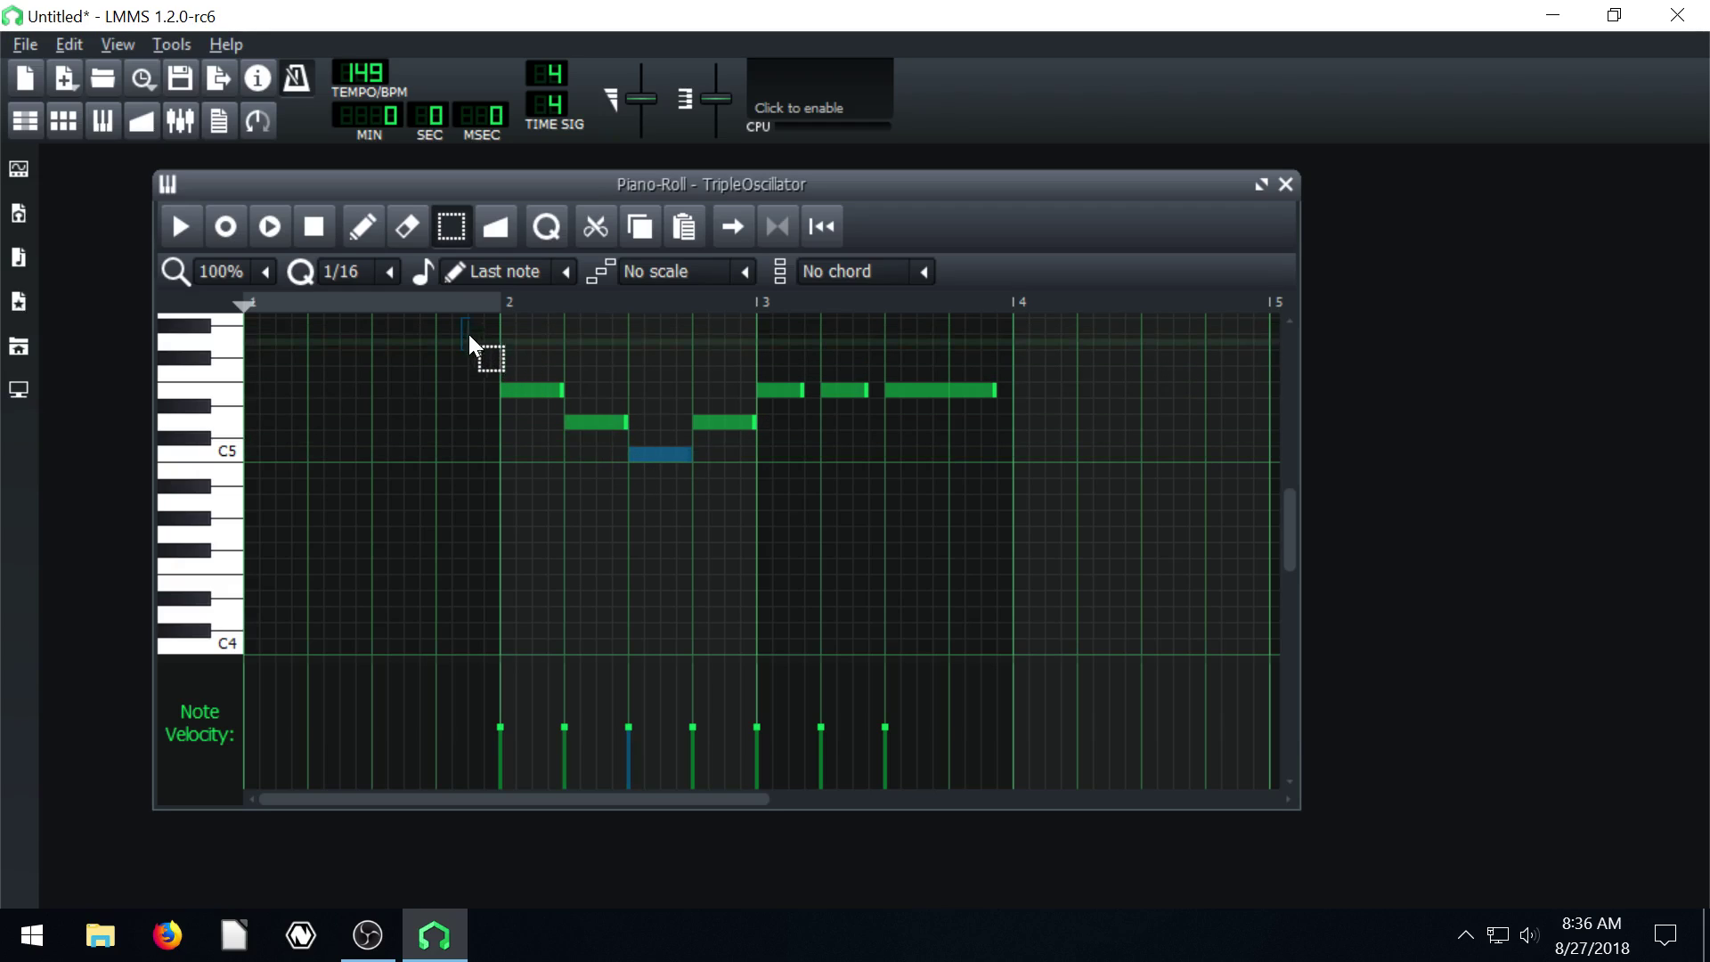
pyautogui.moveTo(469, 335); pyautogui.dragTo(1045, 559)
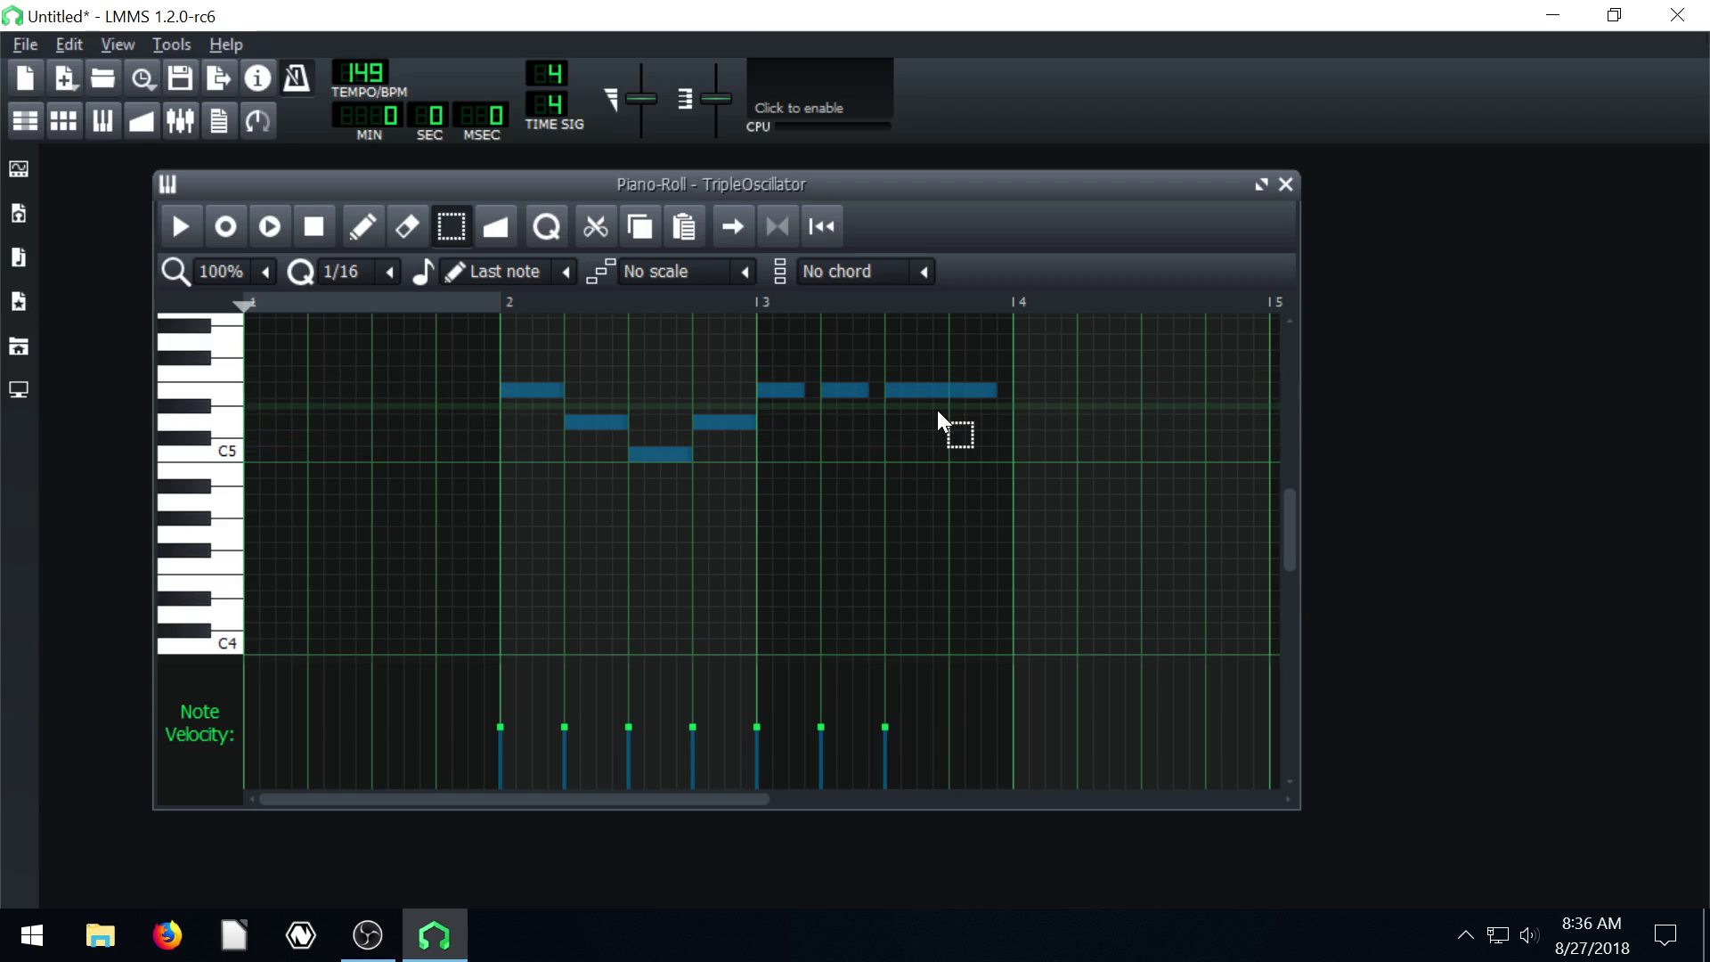
pyautogui.click(871, 448)
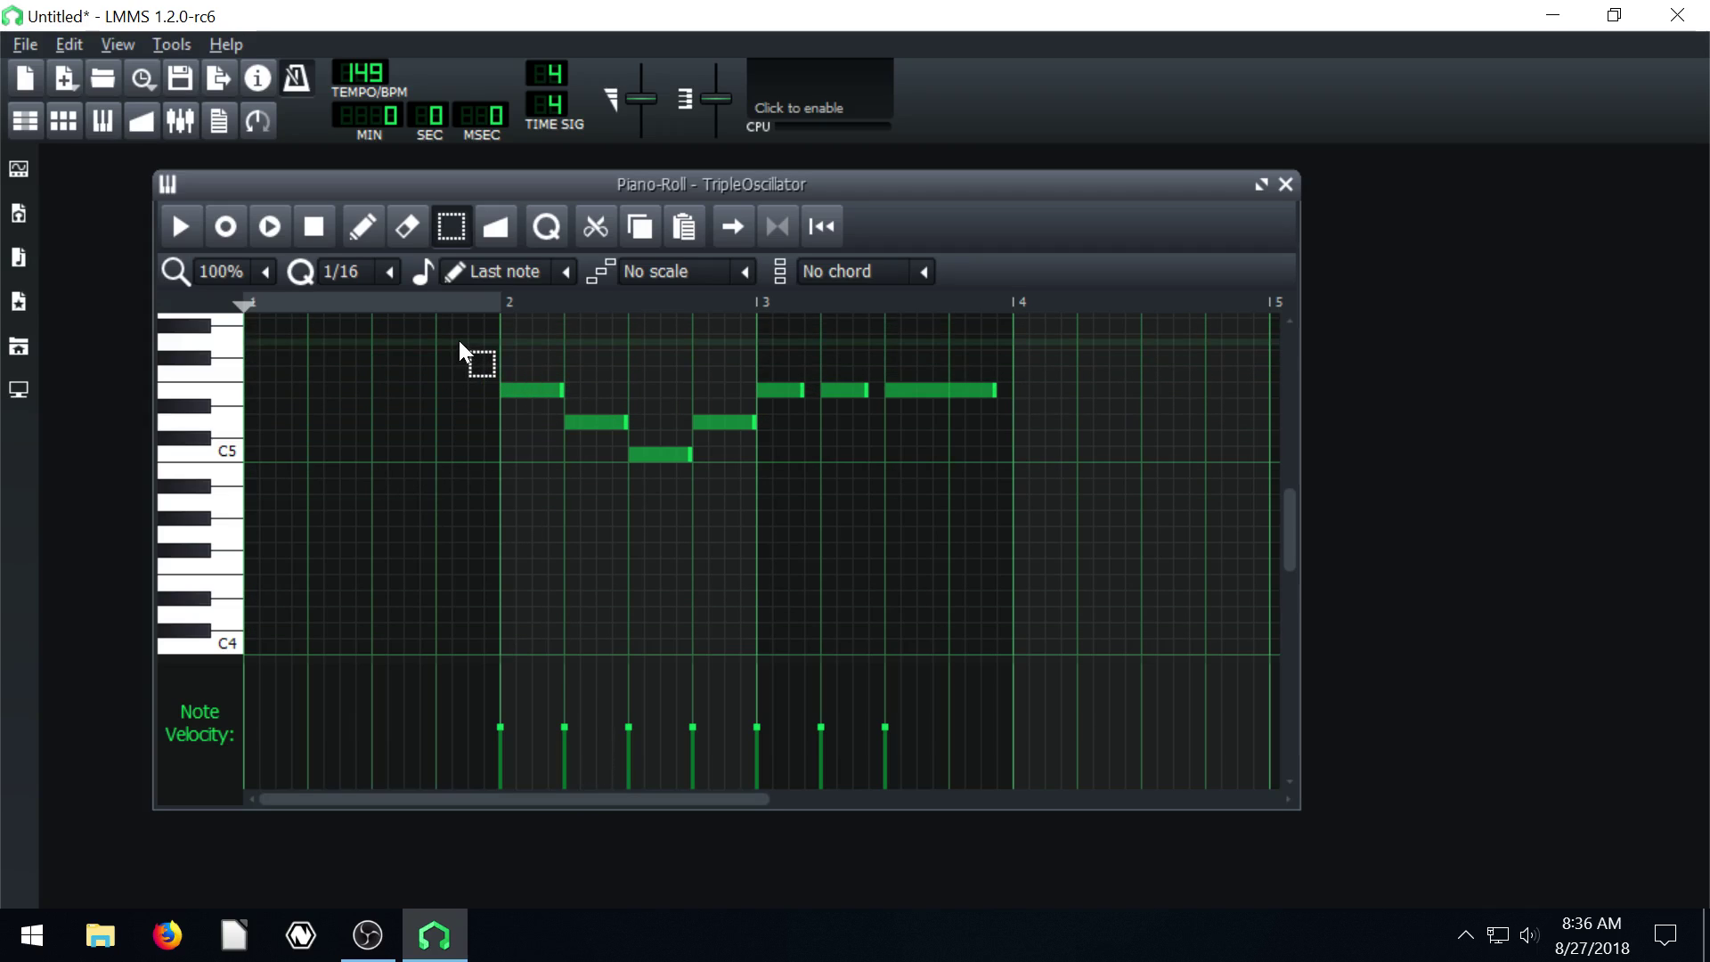
pyautogui.moveTo(459, 336); pyautogui.dragTo(1090, 547)
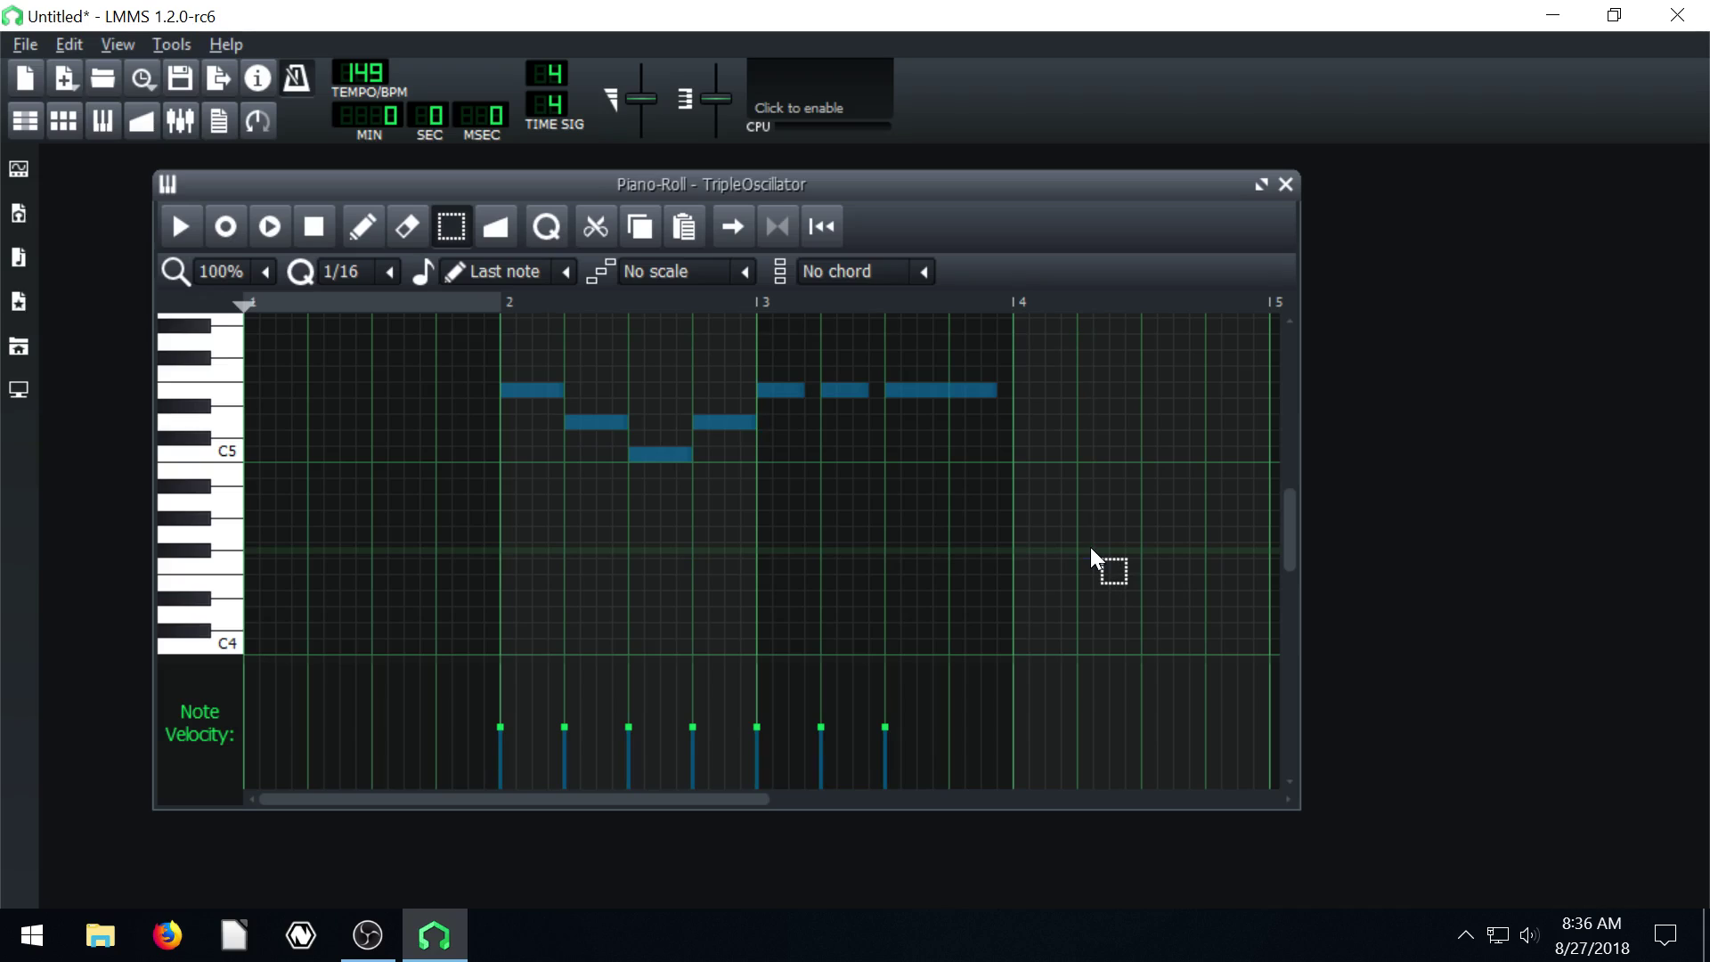
# Switch to Draw mode and move the selected phrase back to the start of bar 1.
pyautogui.click(359, 227)
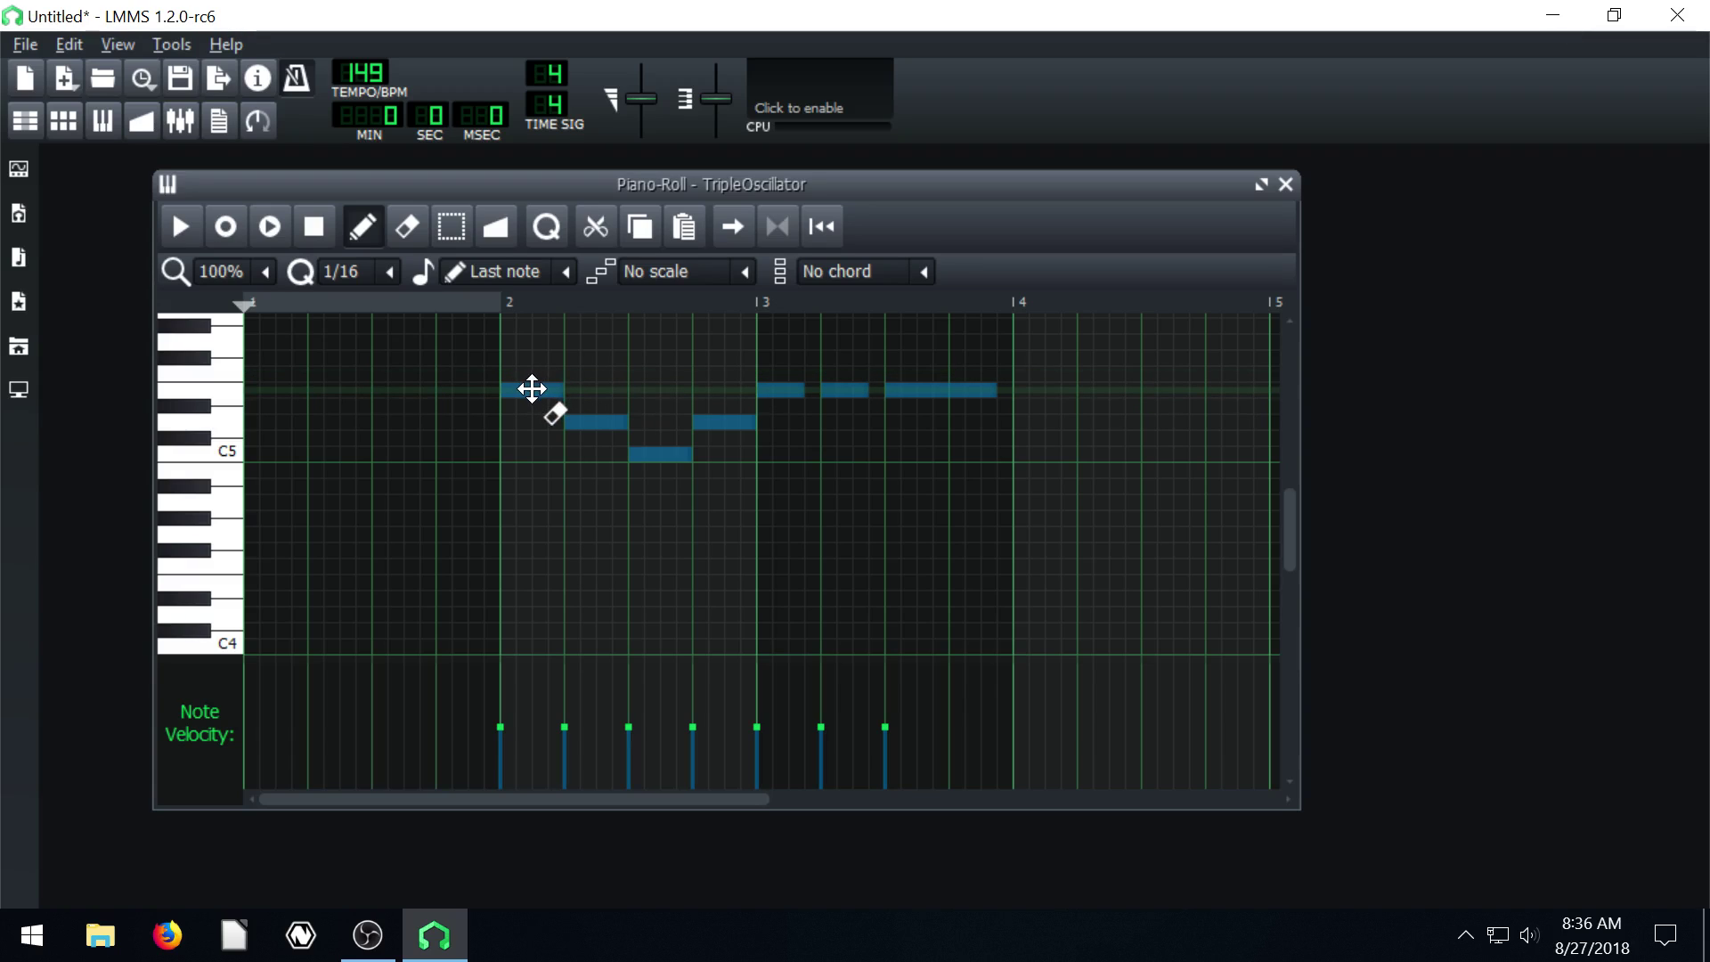
pyautogui.moveTo(532, 389); pyautogui.dragTo(286, 390)
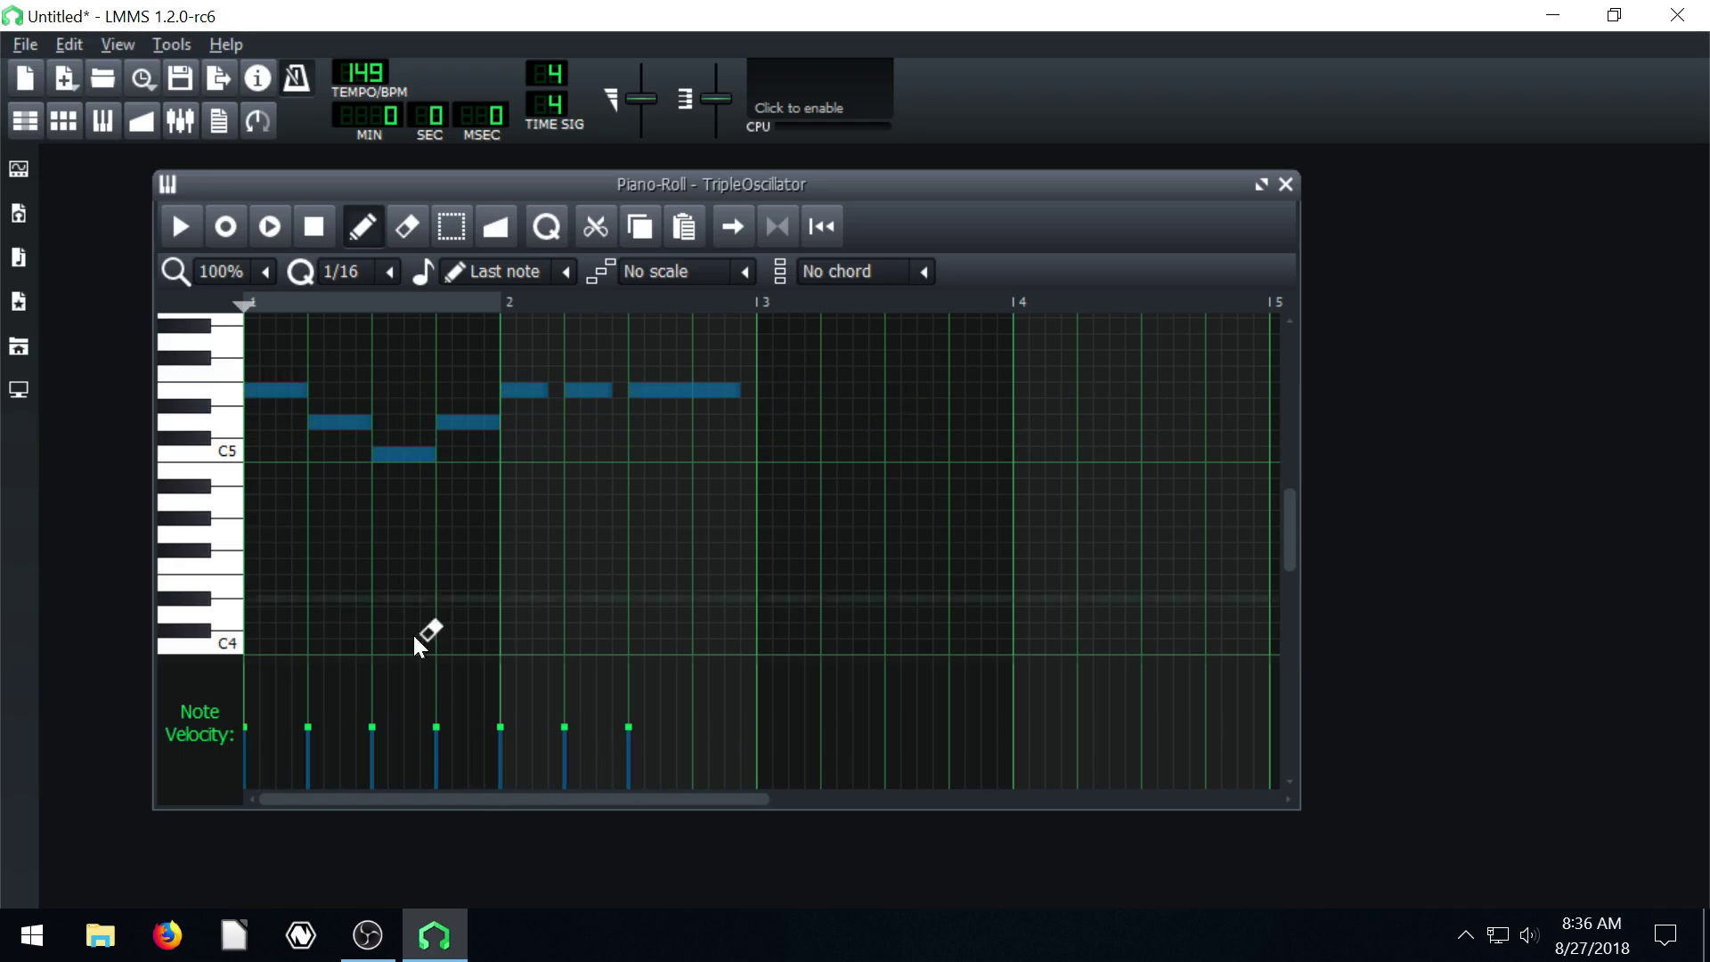
pyautogui.moveTo(484, 795)
pyautogui.mouseDown()
pyautogui.moveTo(564, 802)
pyautogui.moveTo(485, 796)
pyautogui.mouseUp()
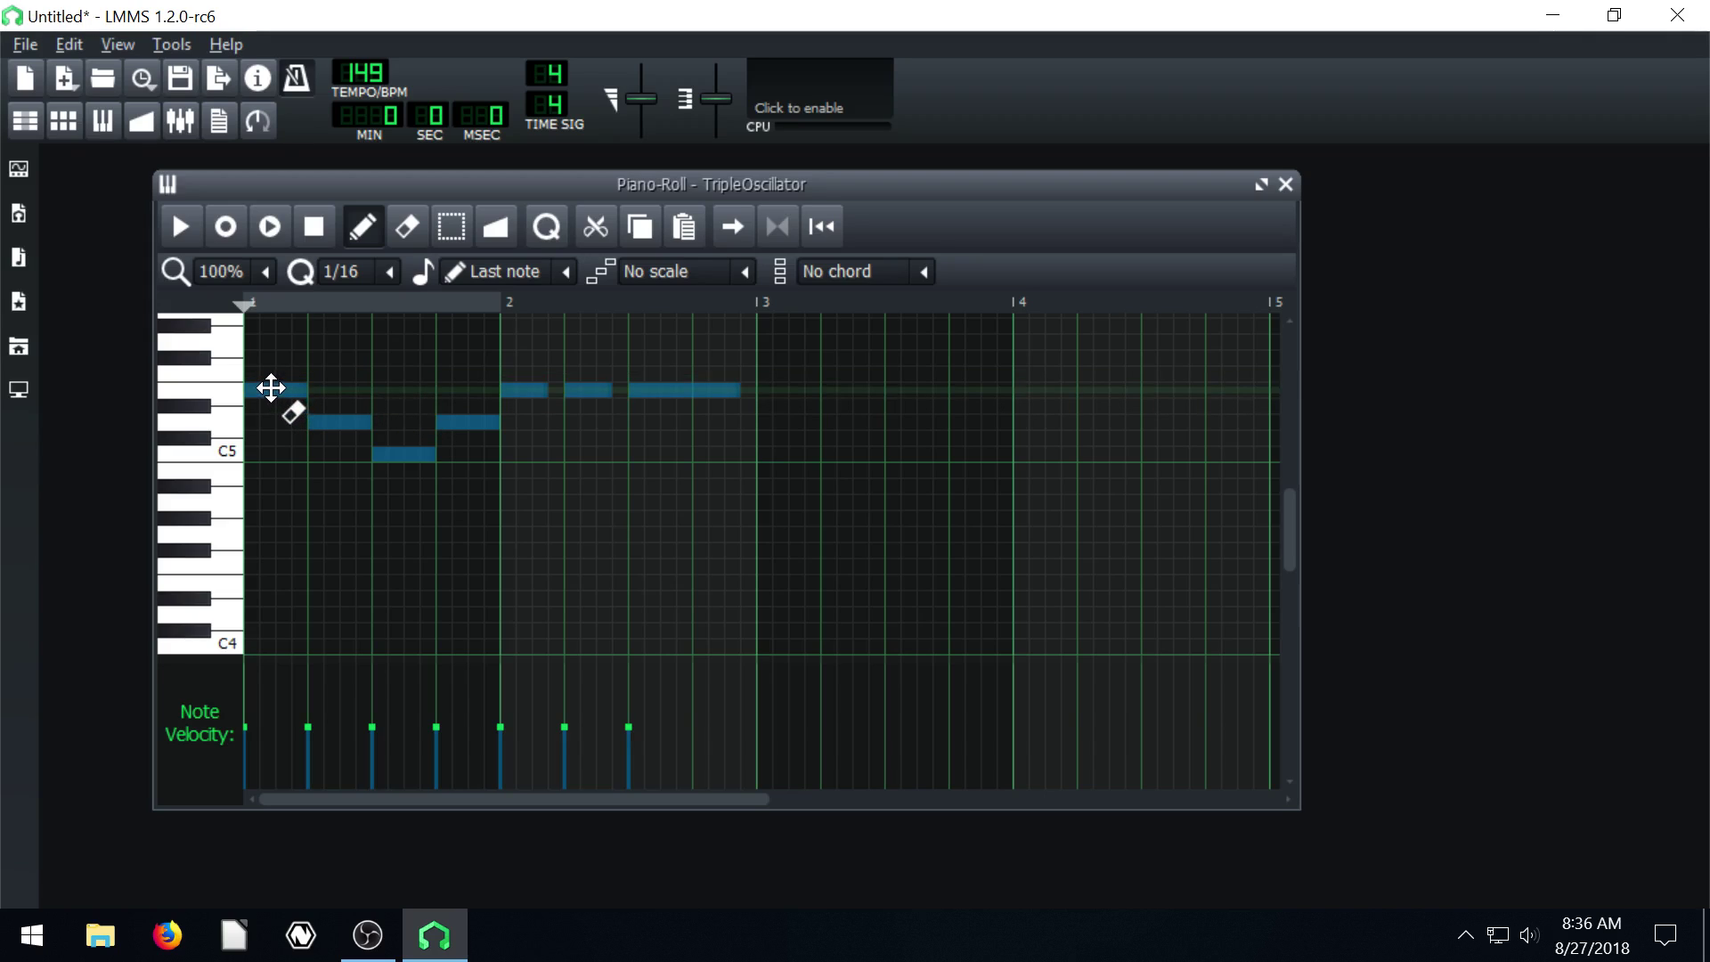
pyautogui.moveTo(274, 387)
pyautogui.mouseDown()
pyautogui.moveTo(274, 450)
pyautogui.moveTo(297, 454)
pyautogui.moveTo(279, 452)
pyautogui.moveTo(275, 392)
pyautogui.mouseUp()
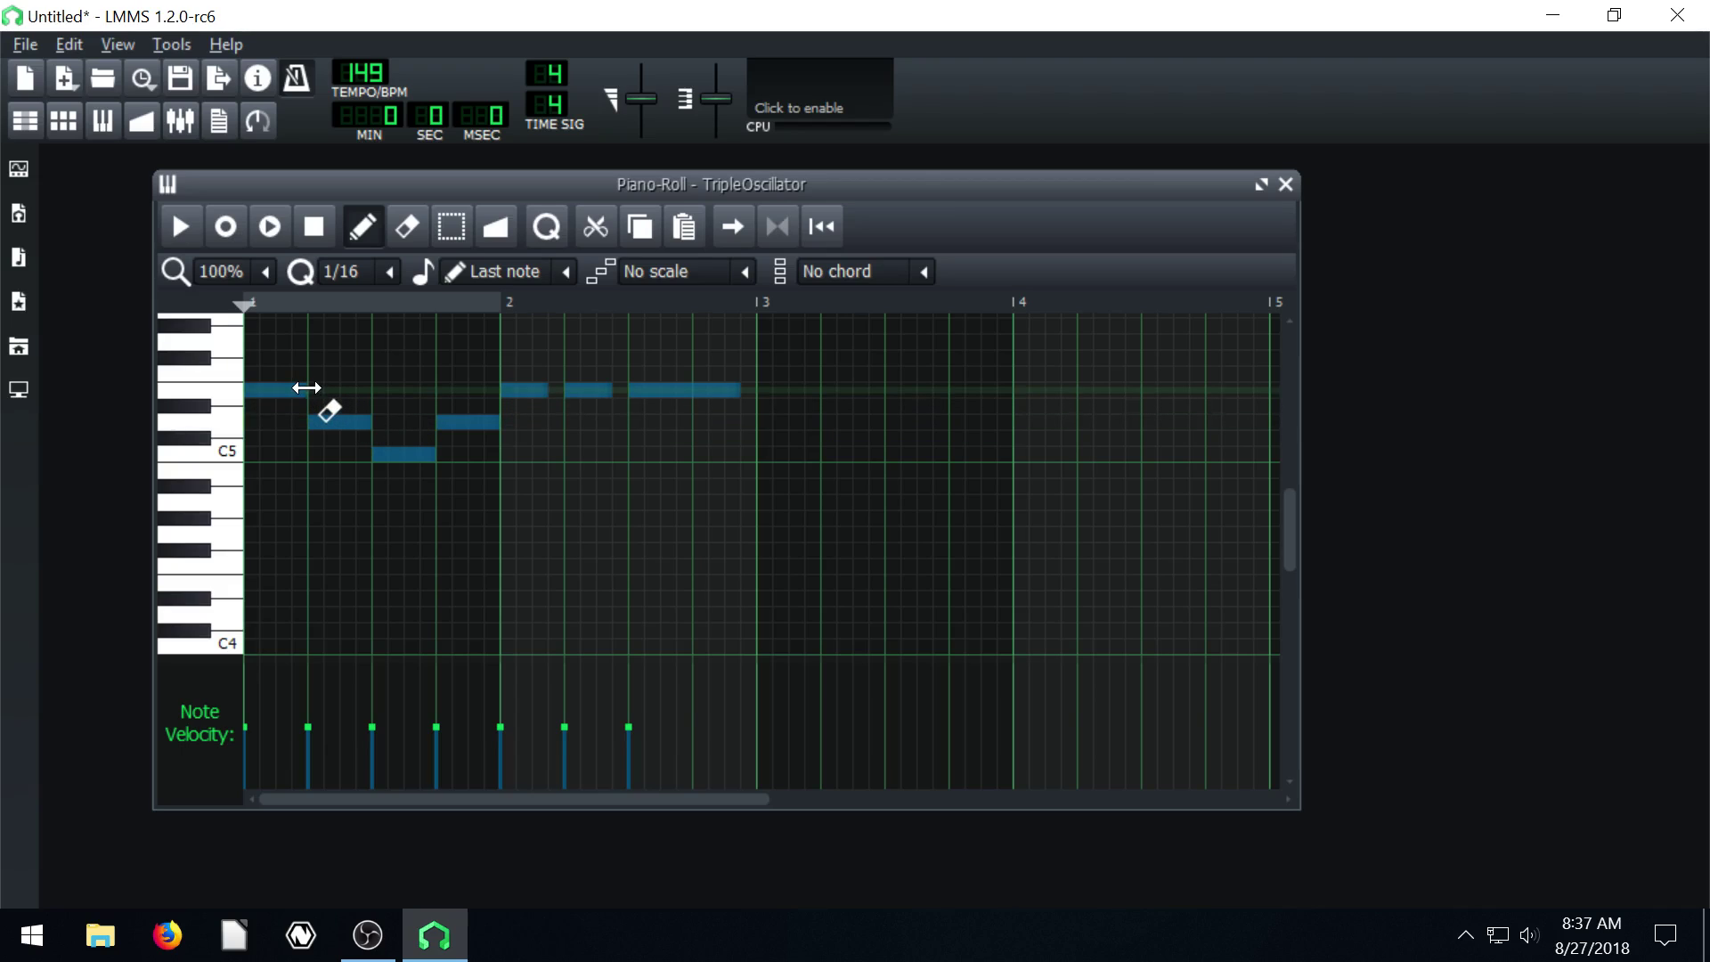
# Shorten all selected notes together so the phrase ends before bar 3, then play it back.
pyautogui.moveTo(307, 387); pyautogui.dragTo(267, 389)
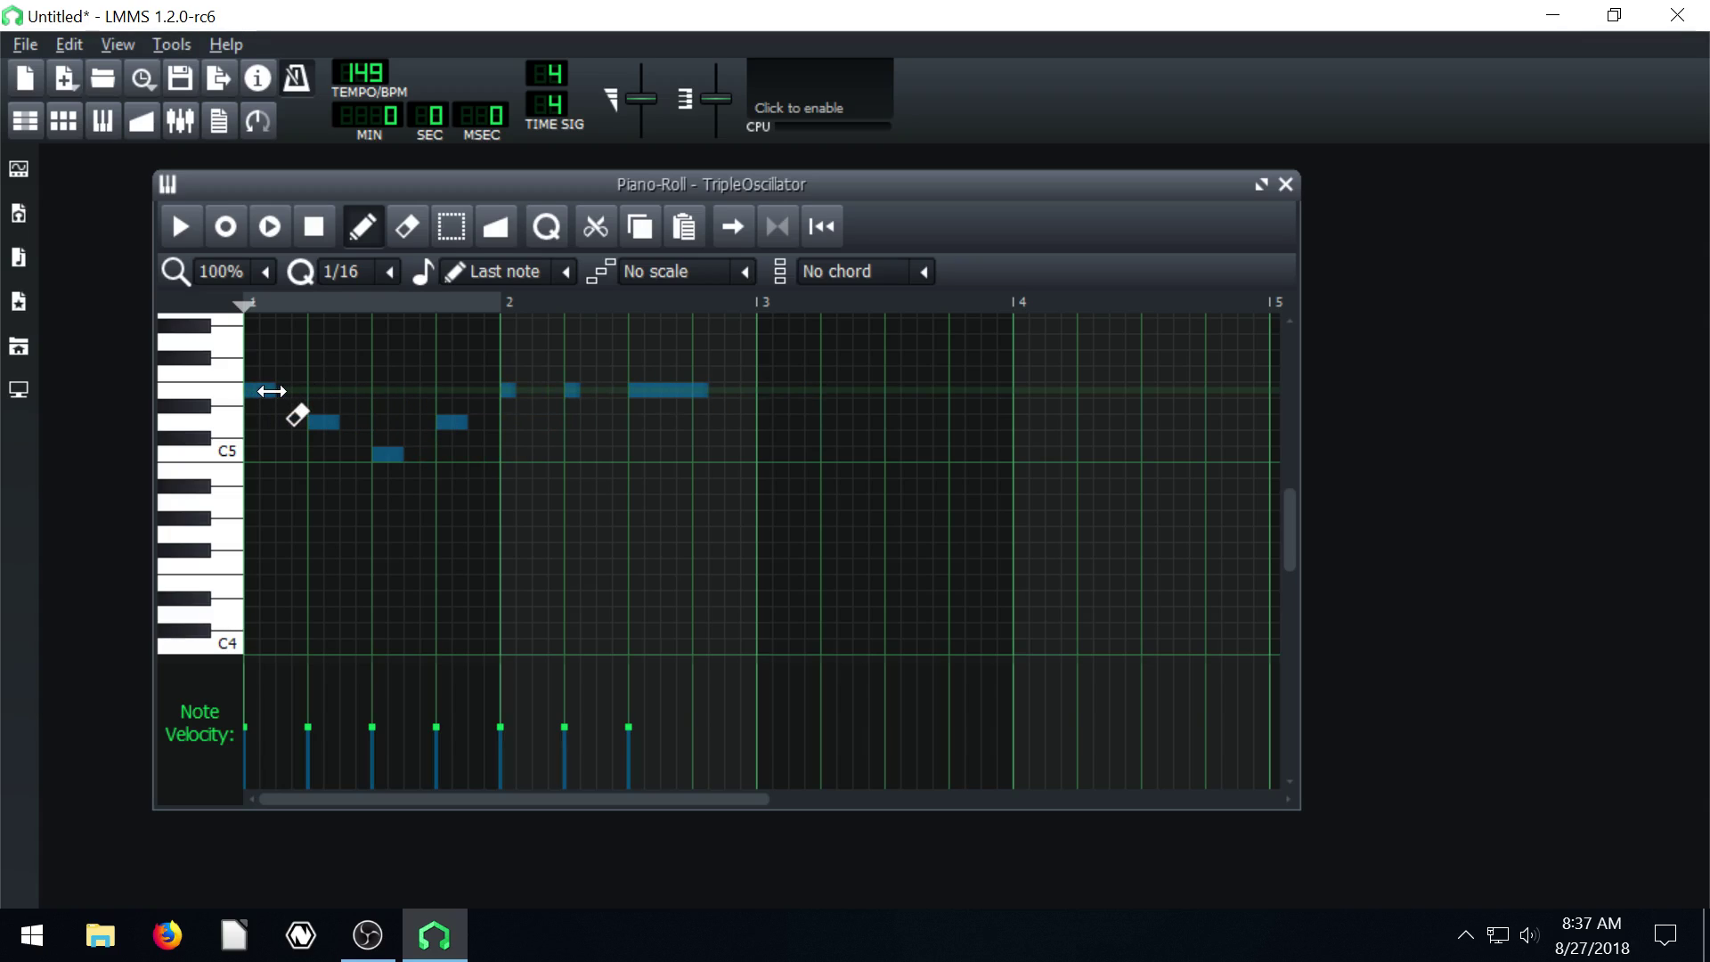
pyautogui.click(191, 226)
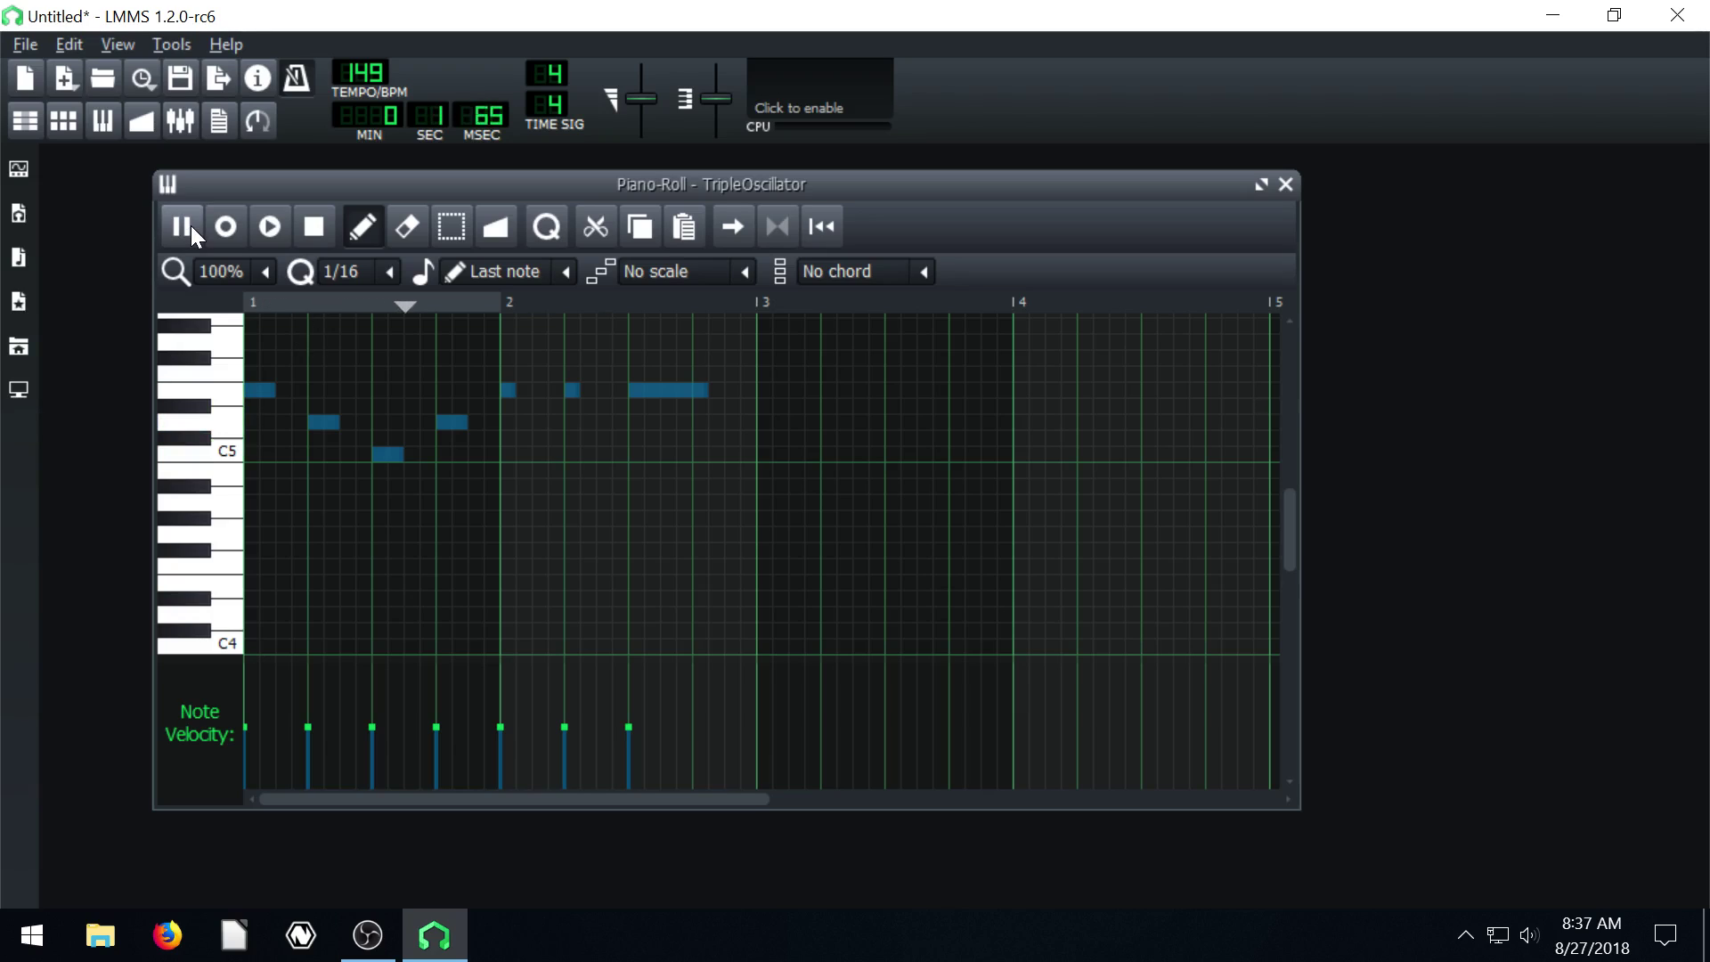
pyautogui.click(314, 227)
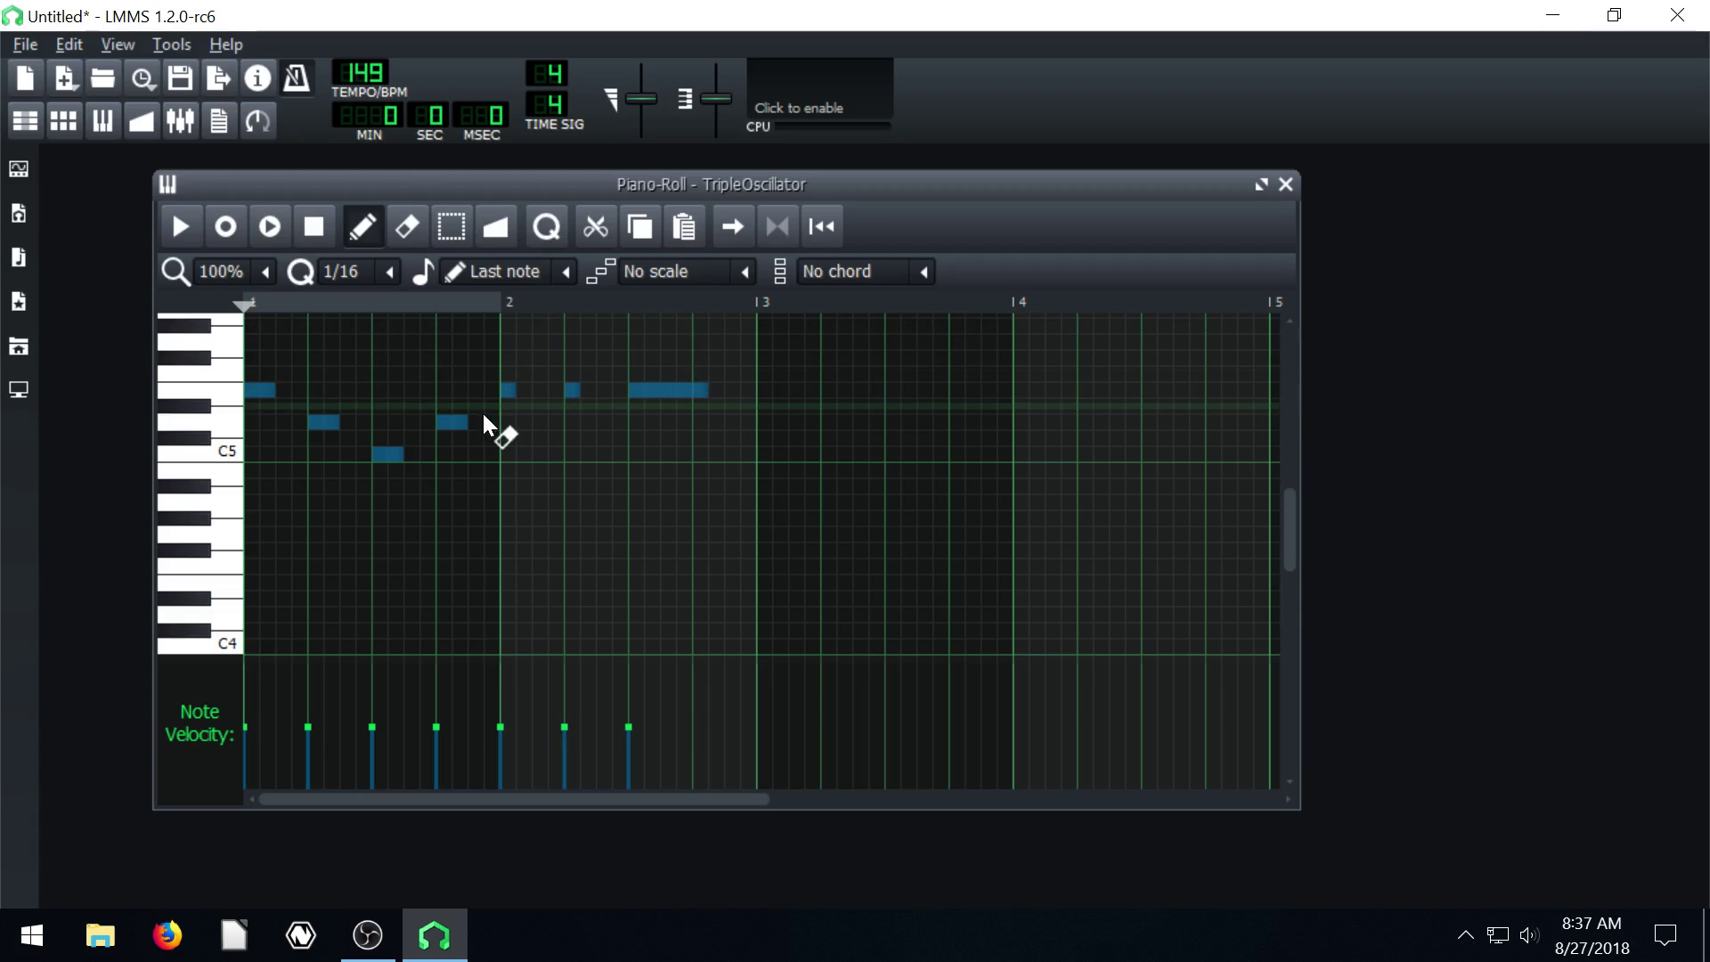
pyautogui.click(452, 226)
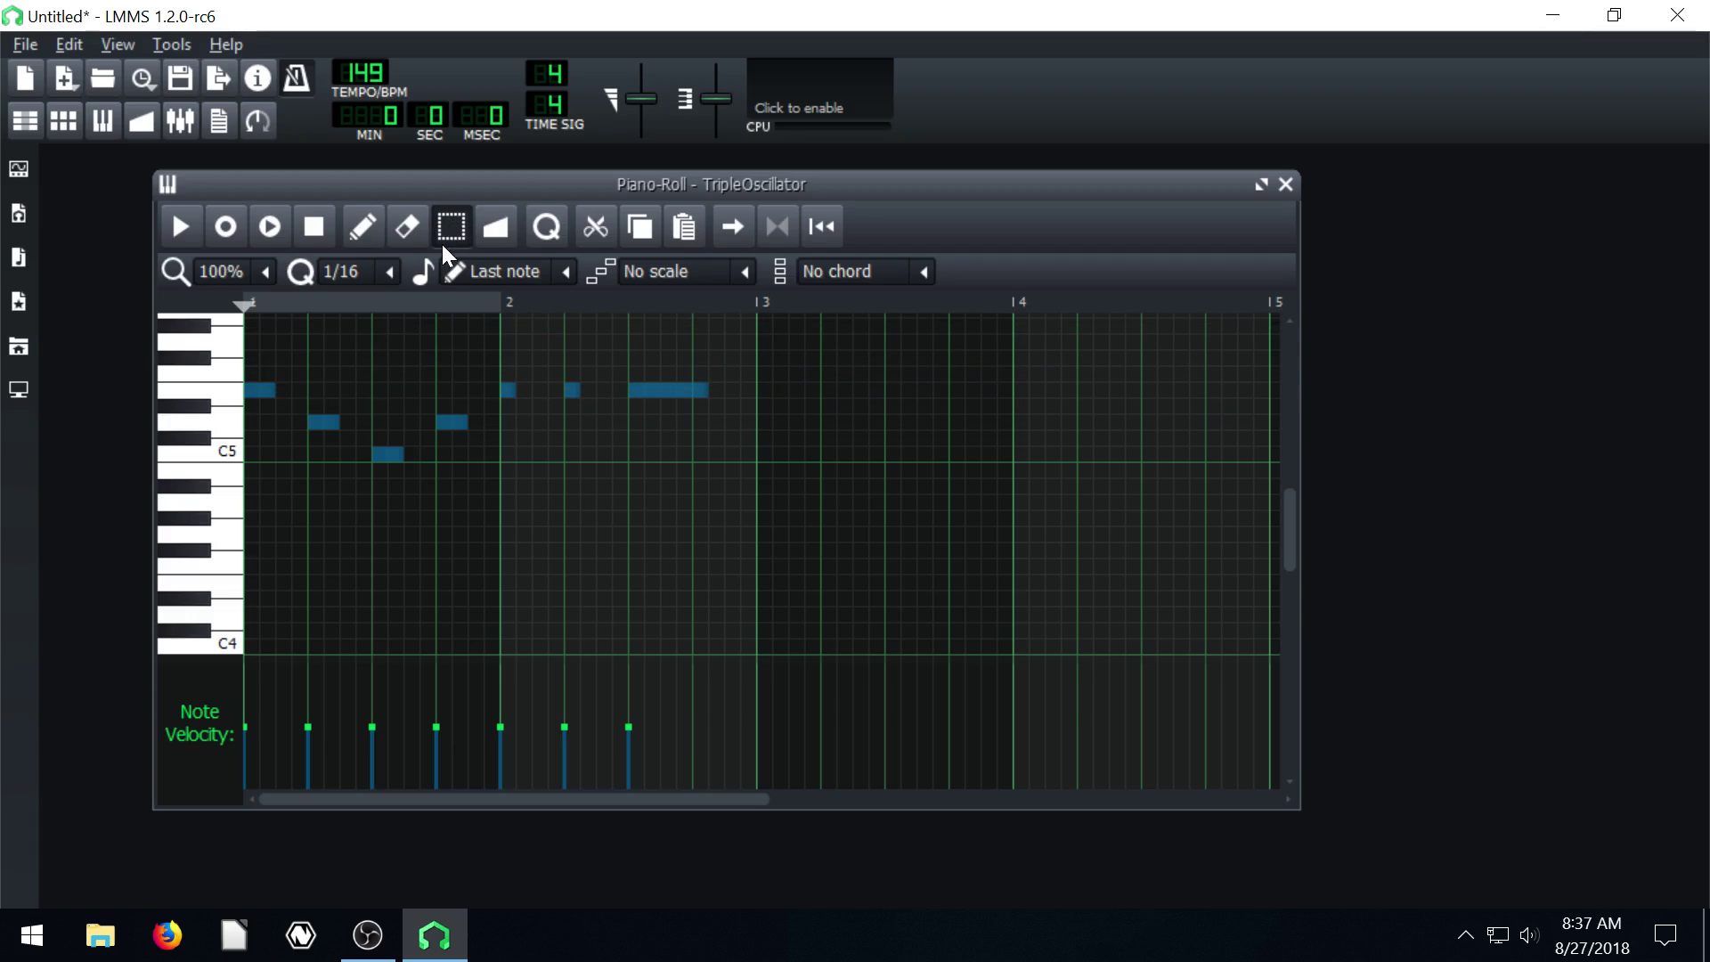
# Select the C5 note and two short notes after bar 2, lengthen them, then delete and restore them.
pyautogui.hotkey('ctrl', 'a')
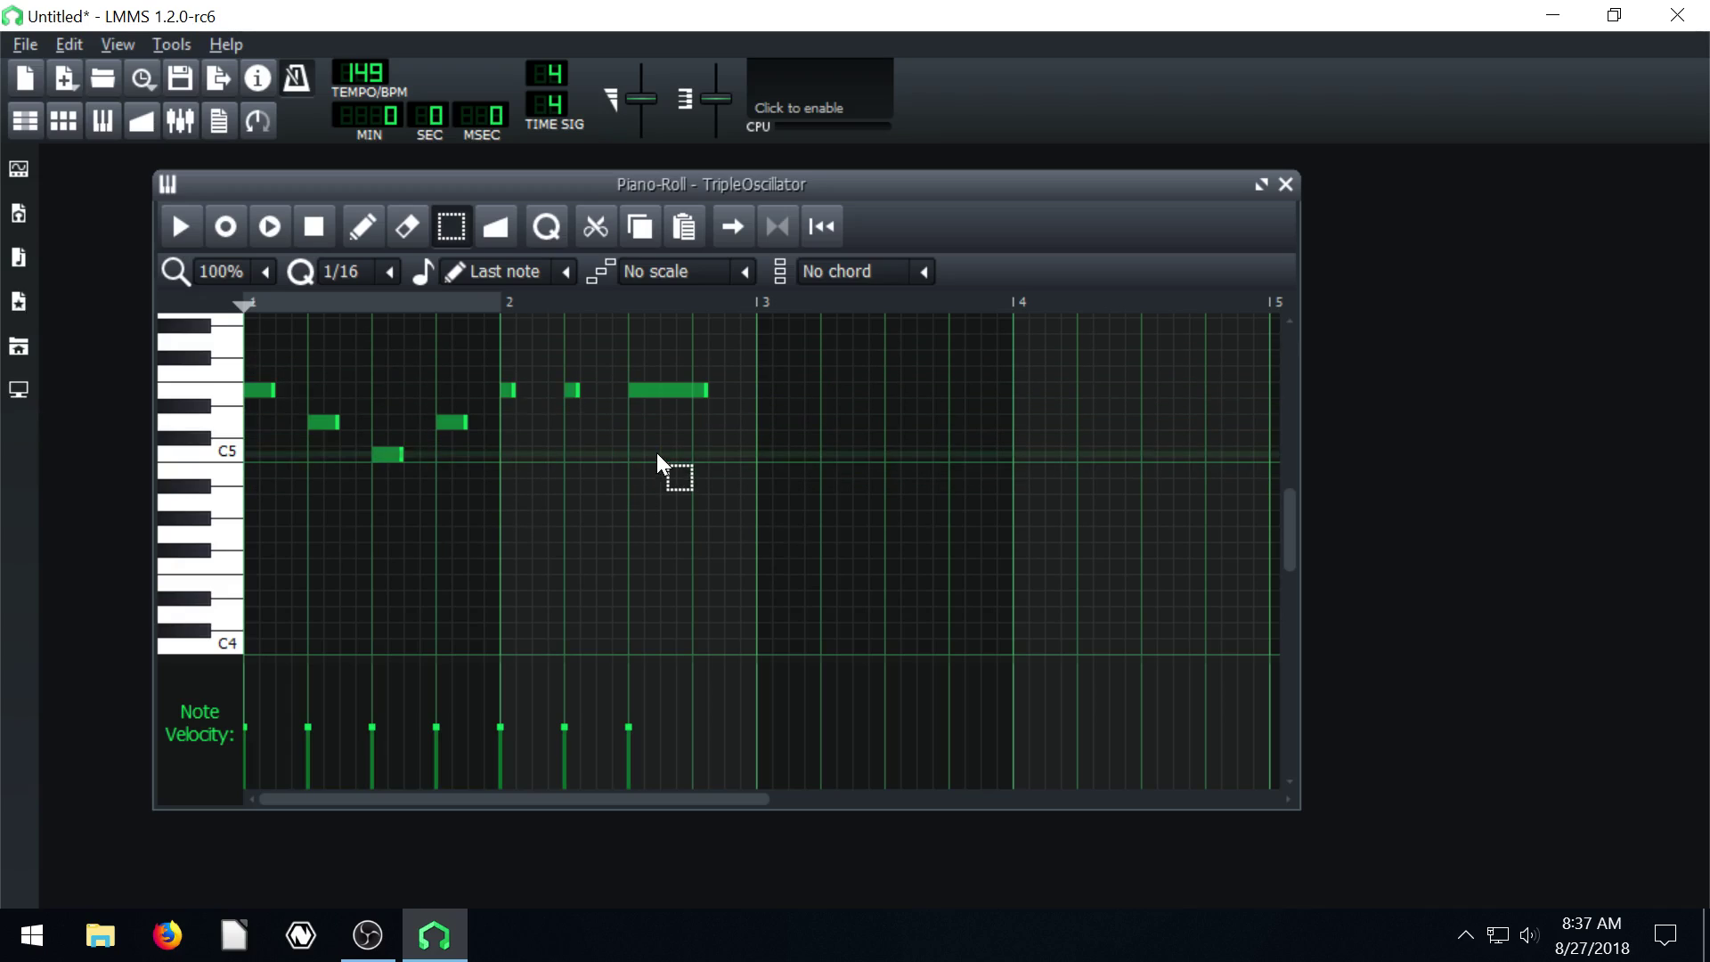
pyautogui.click(387, 454)
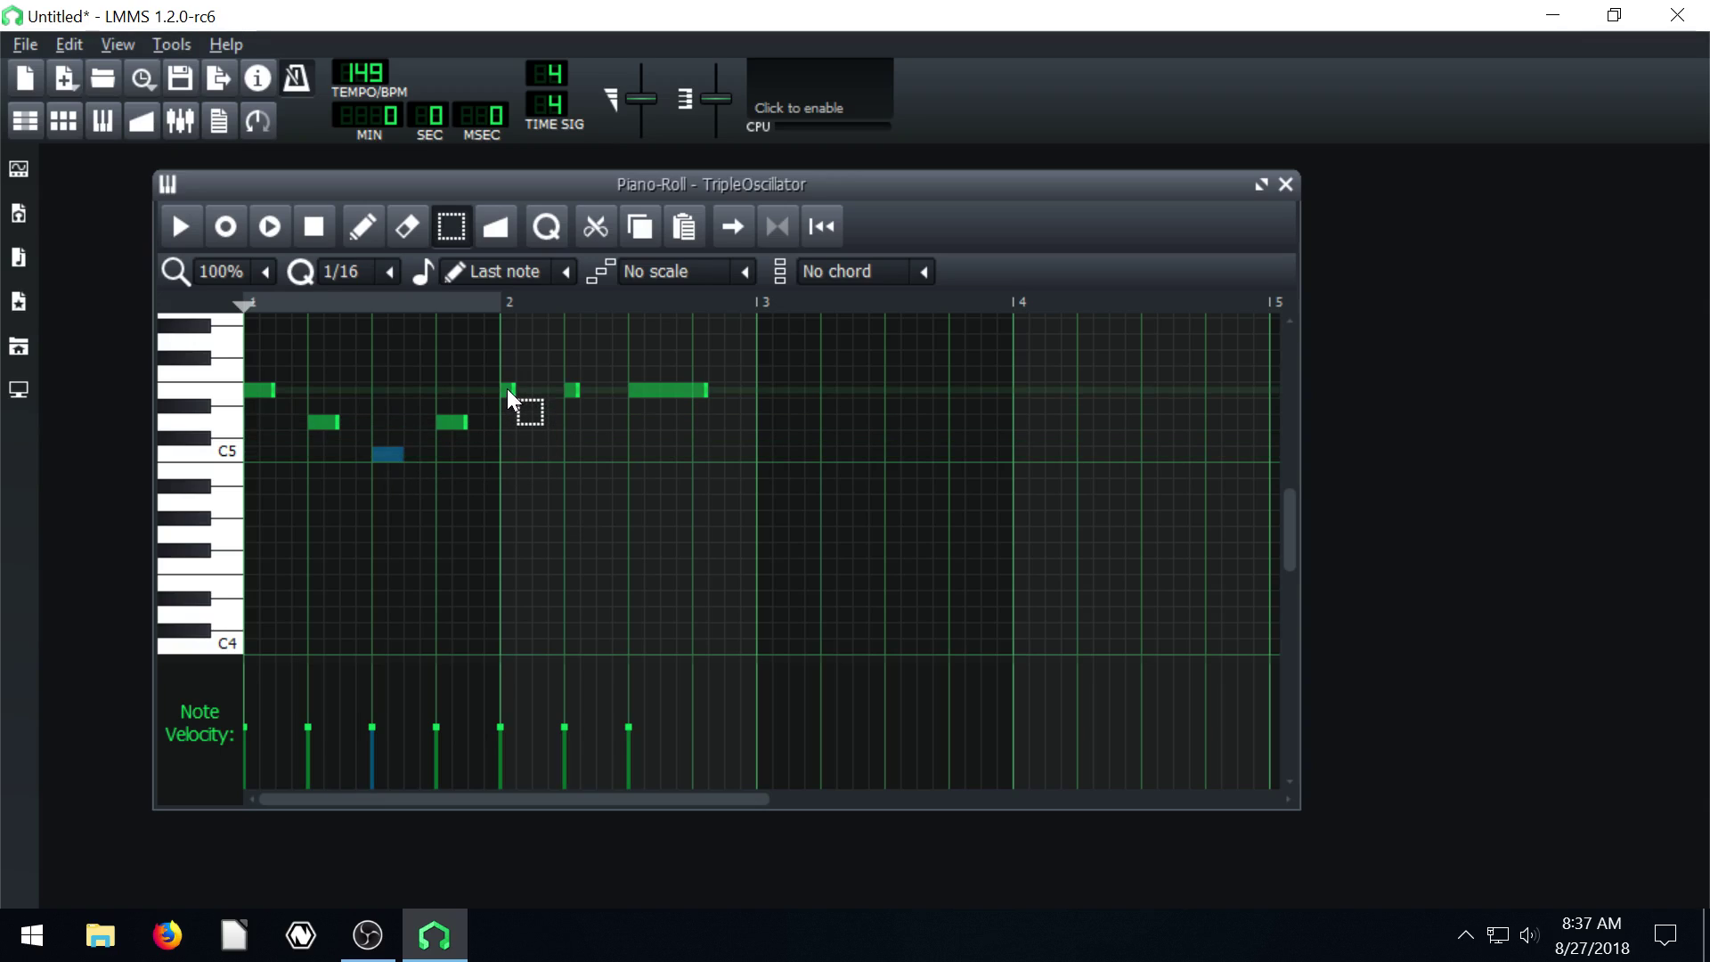
pyautogui.click(572, 391)
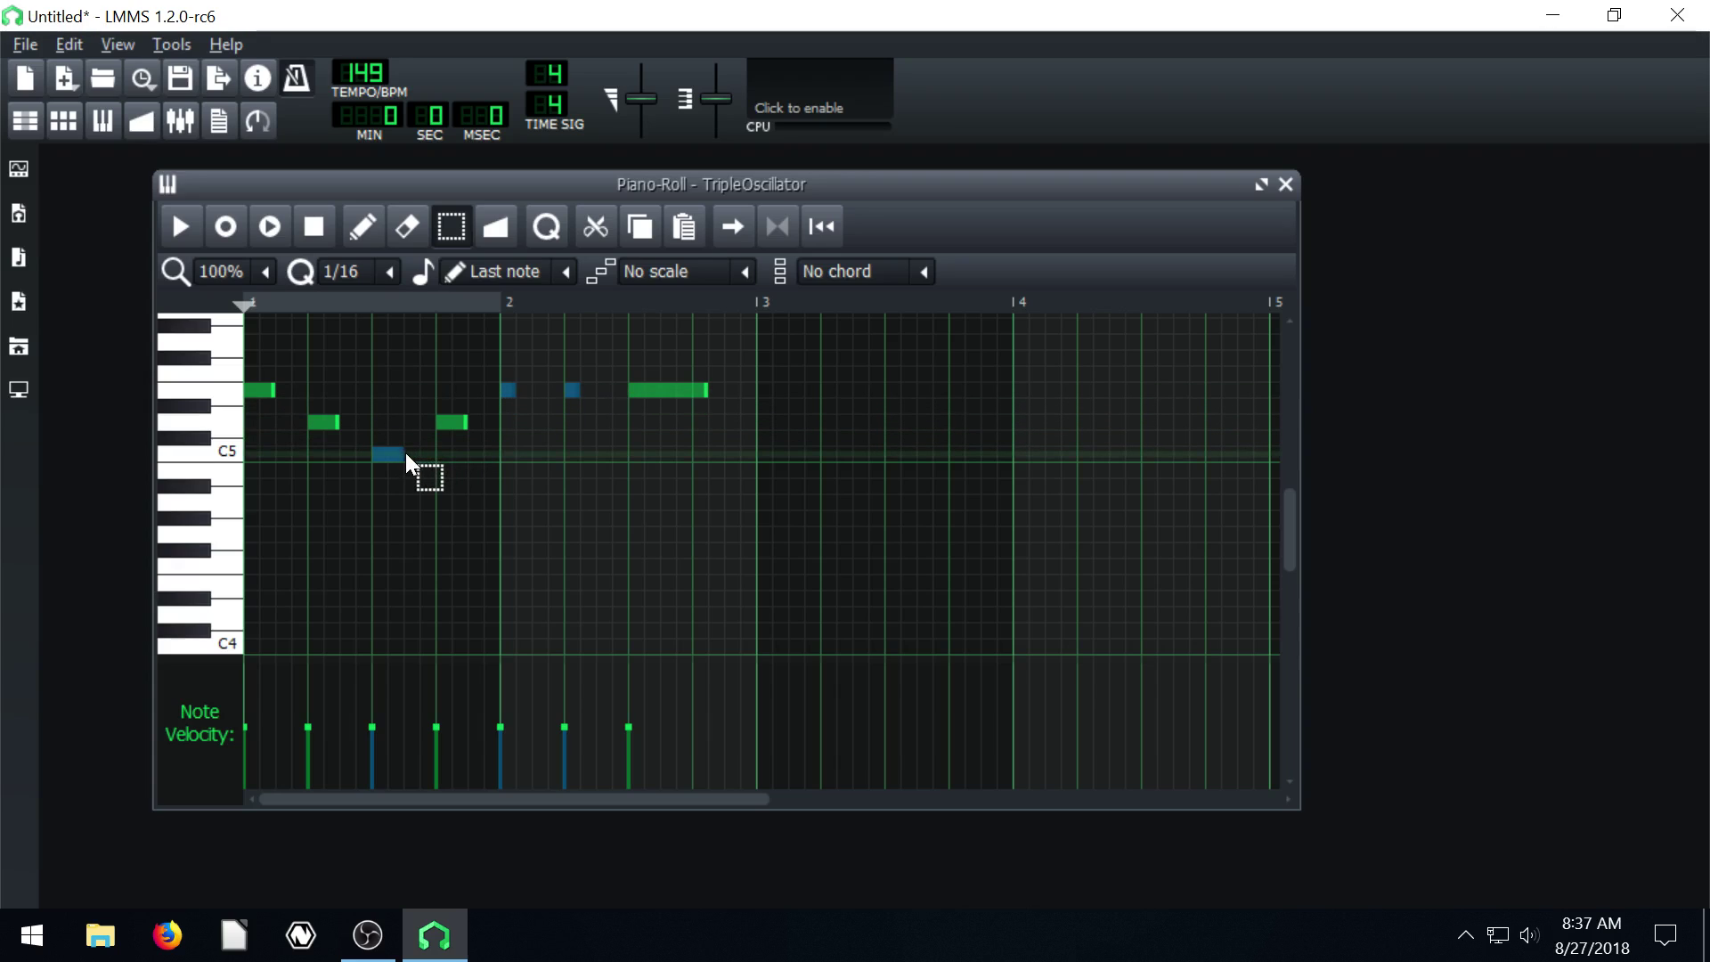
pyautogui.click(365, 223)
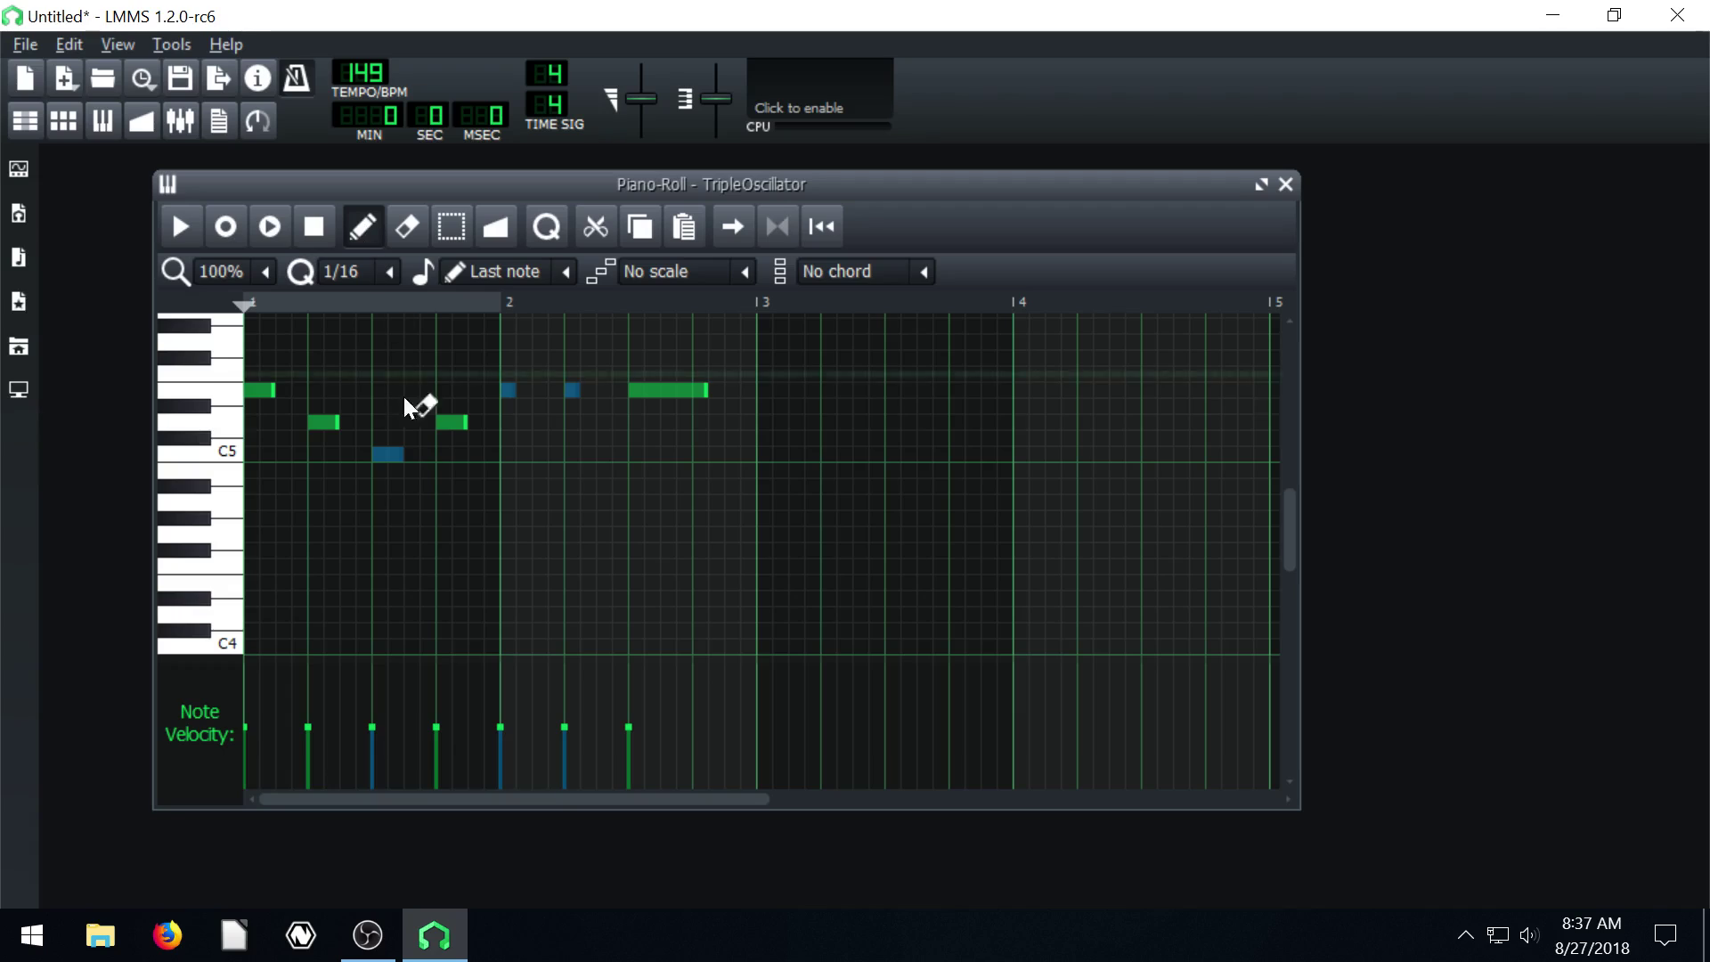
pyautogui.moveTo(401, 452); pyautogui.dragTo(438, 452)
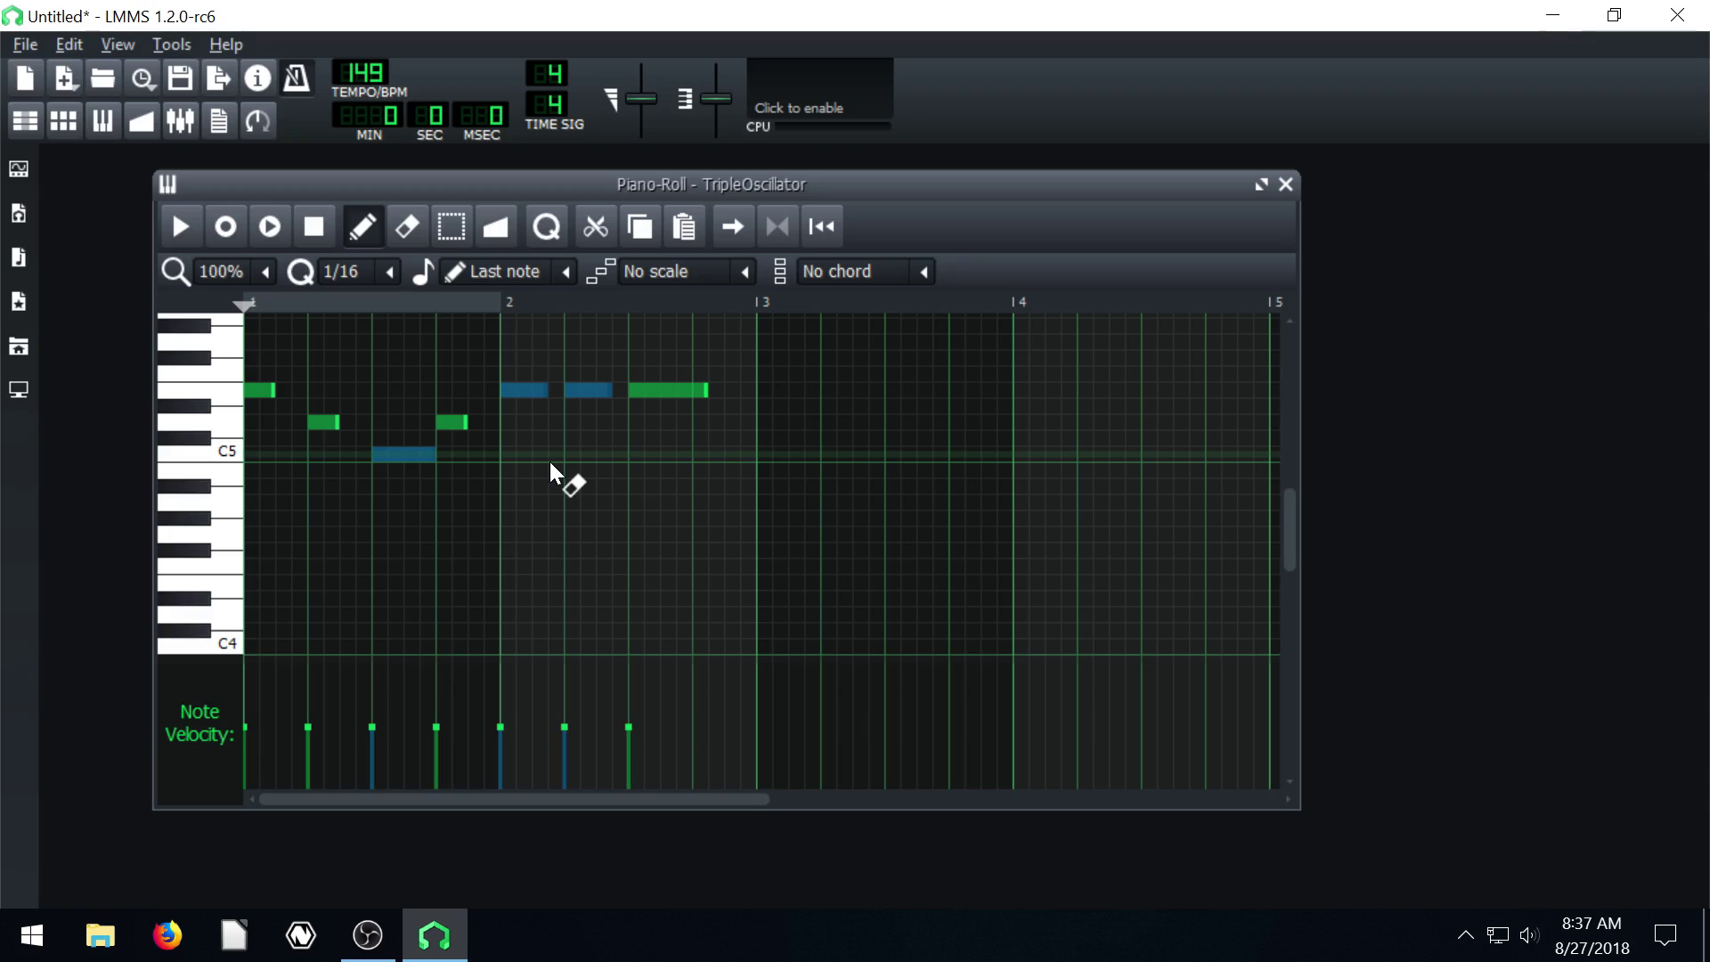
pyautogui.press('Delete')
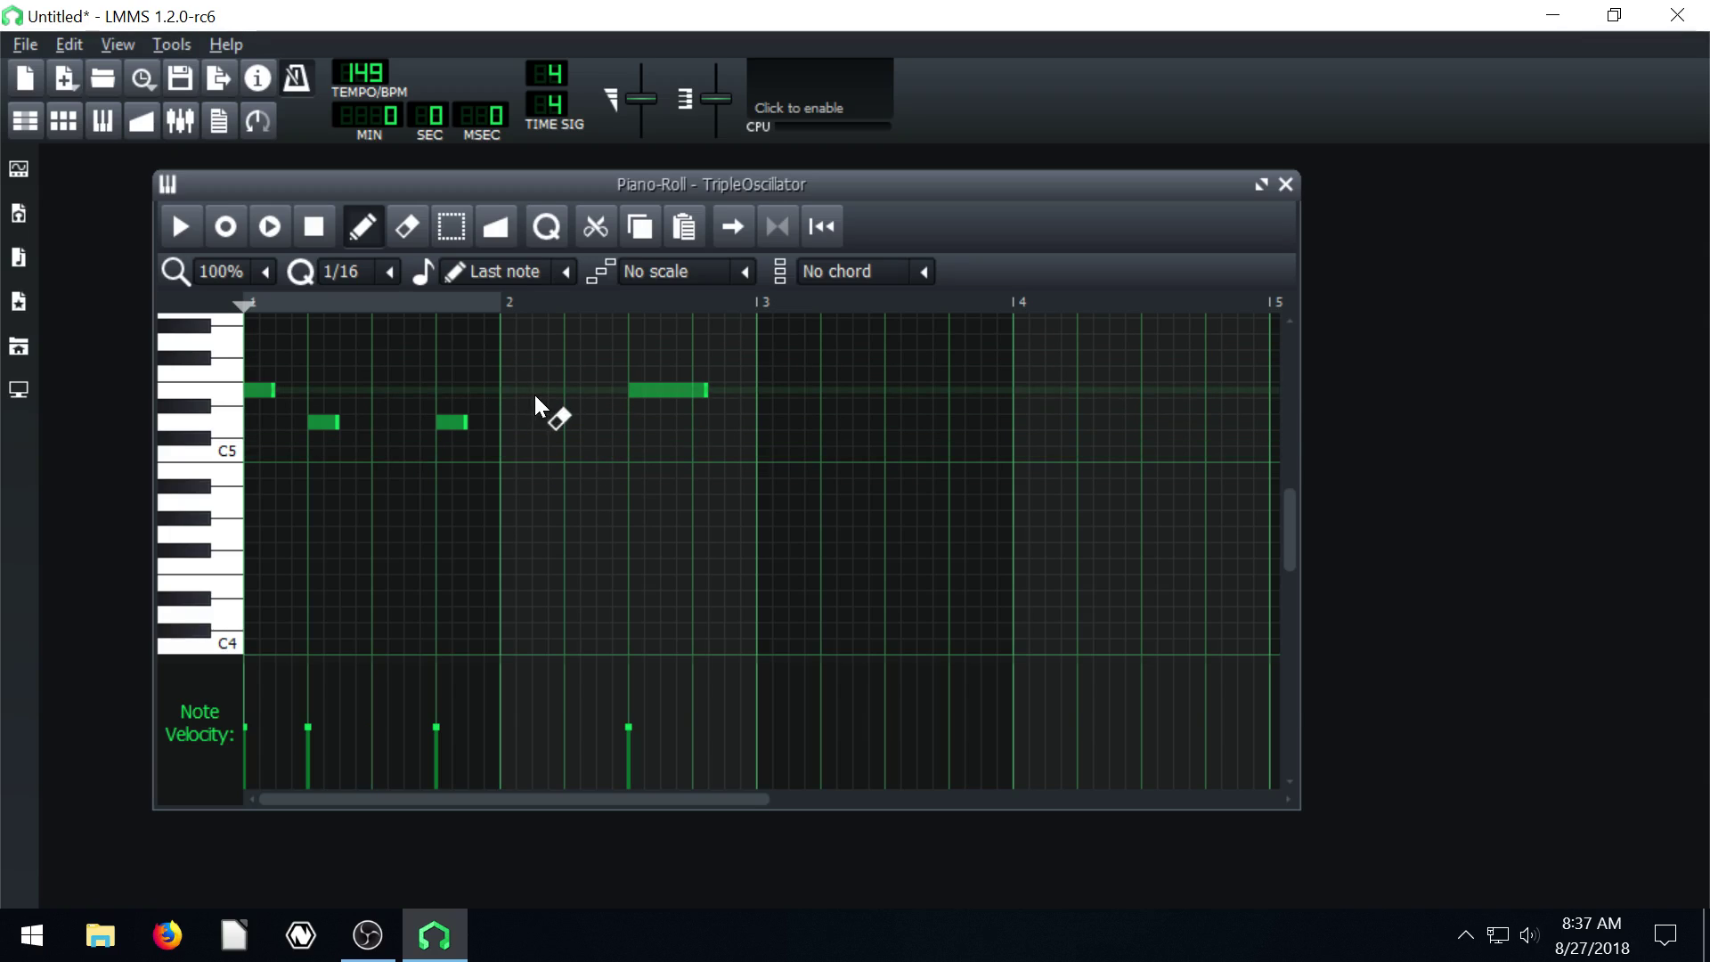
pyautogui.hotkey('ctrl', 'z')
pyautogui.hotkey('ctrl', 'z')
pyautogui.hotkey('ctrl', 'z')
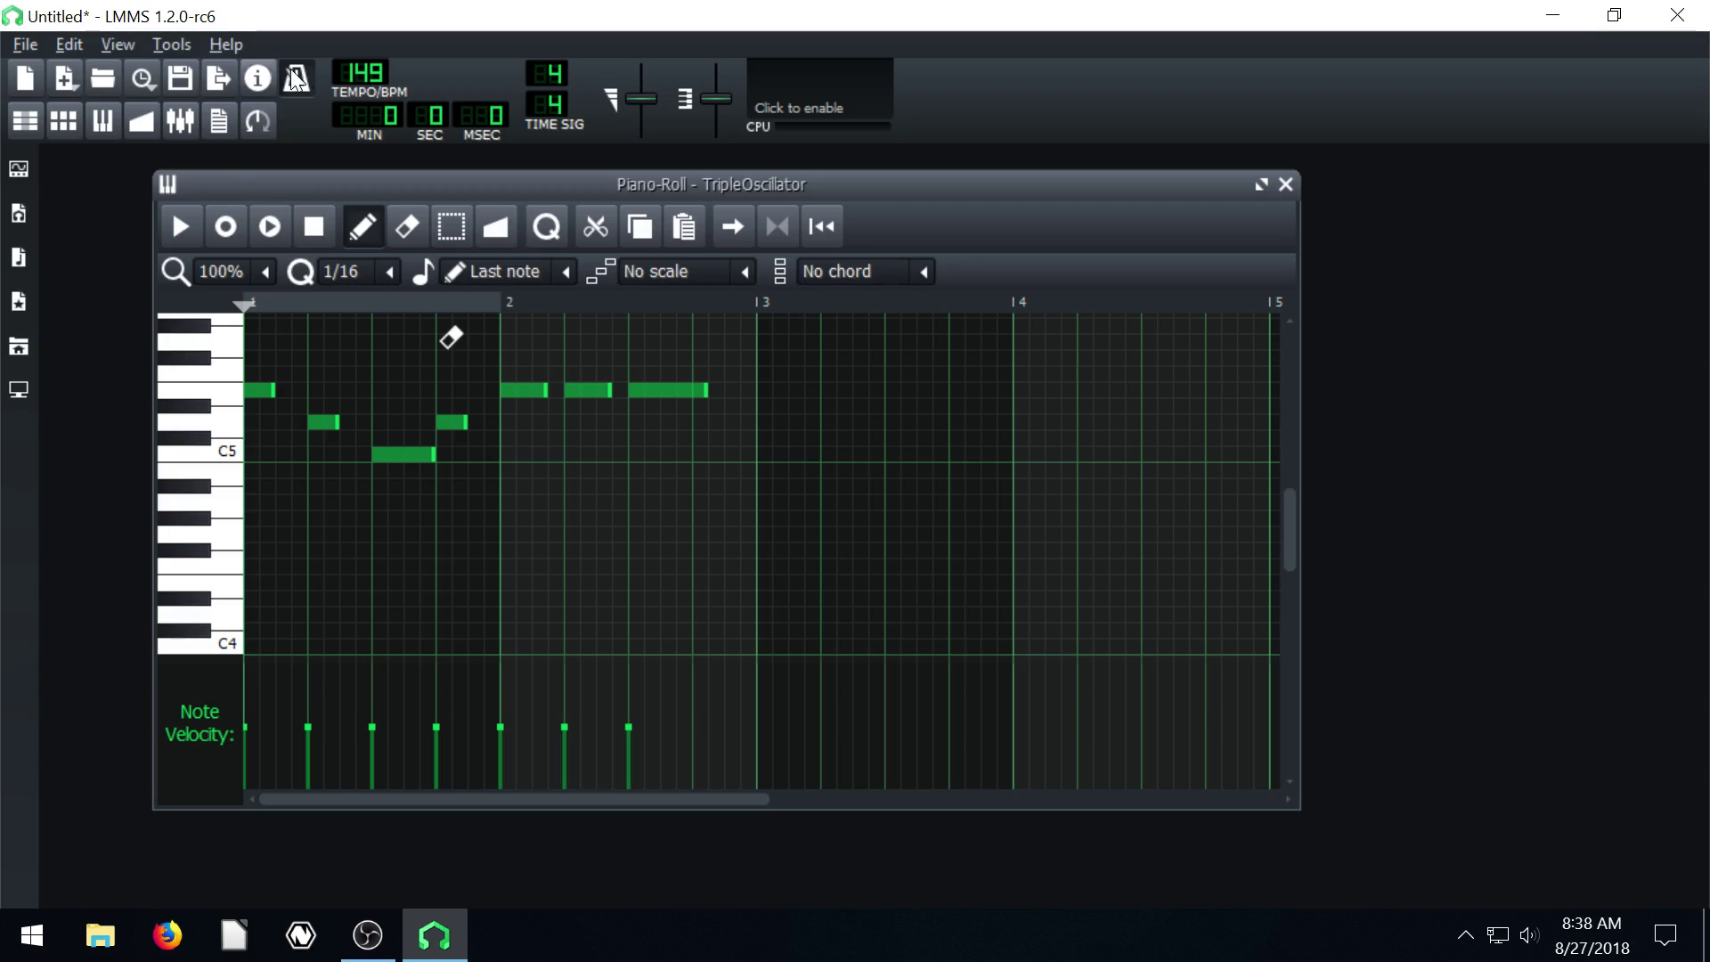
# Read the What's This help for the new note length box.
pyautogui.click(259, 79)
pyautogui.click(494, 271)
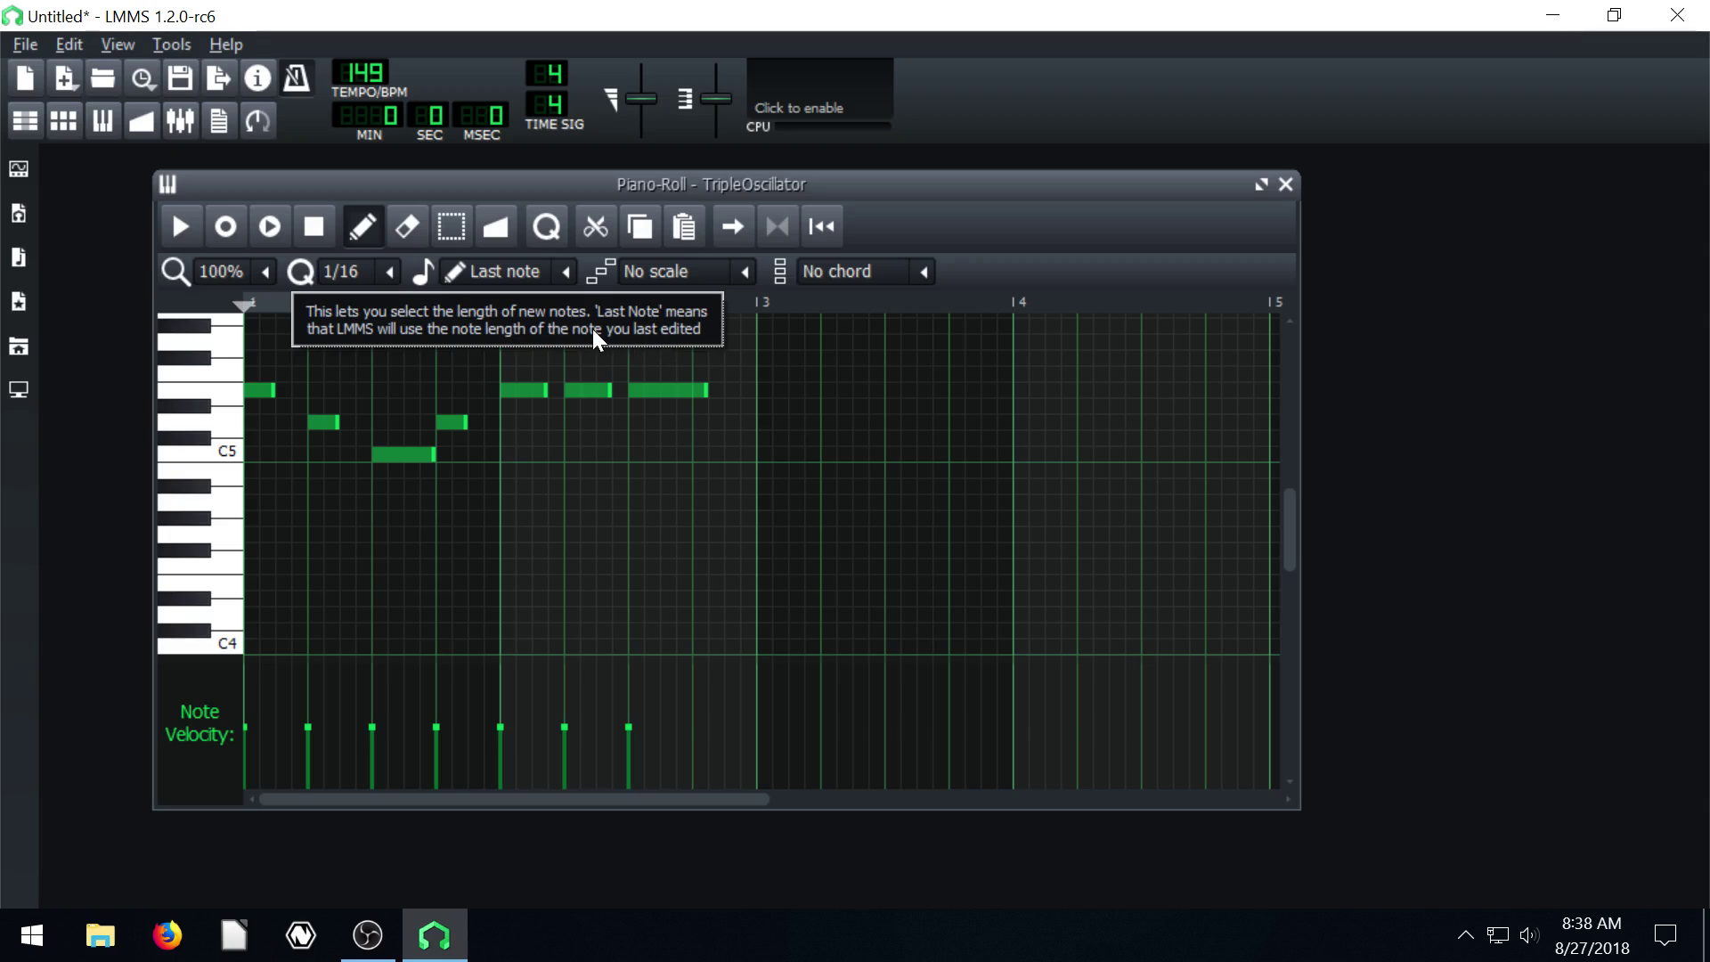
pyautogui.click(526, 312)
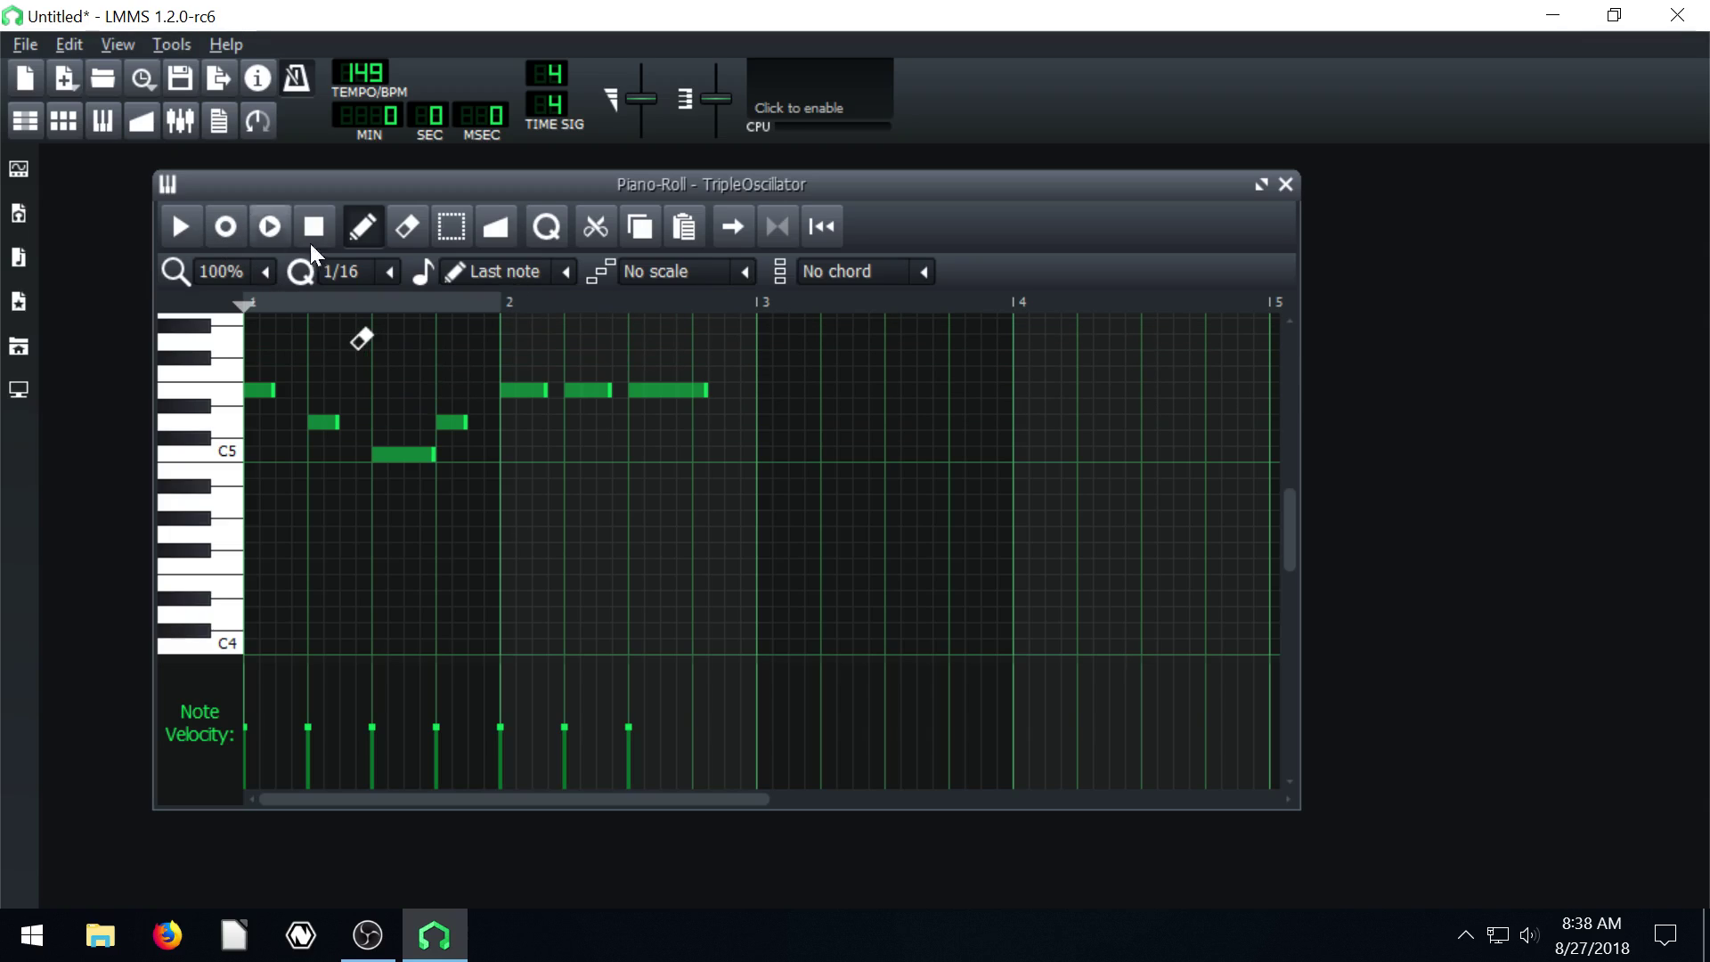
# Draw a long D5 and a higher long note from bar 3, plus short notes near C6.
pyautogui.click(776, 423)
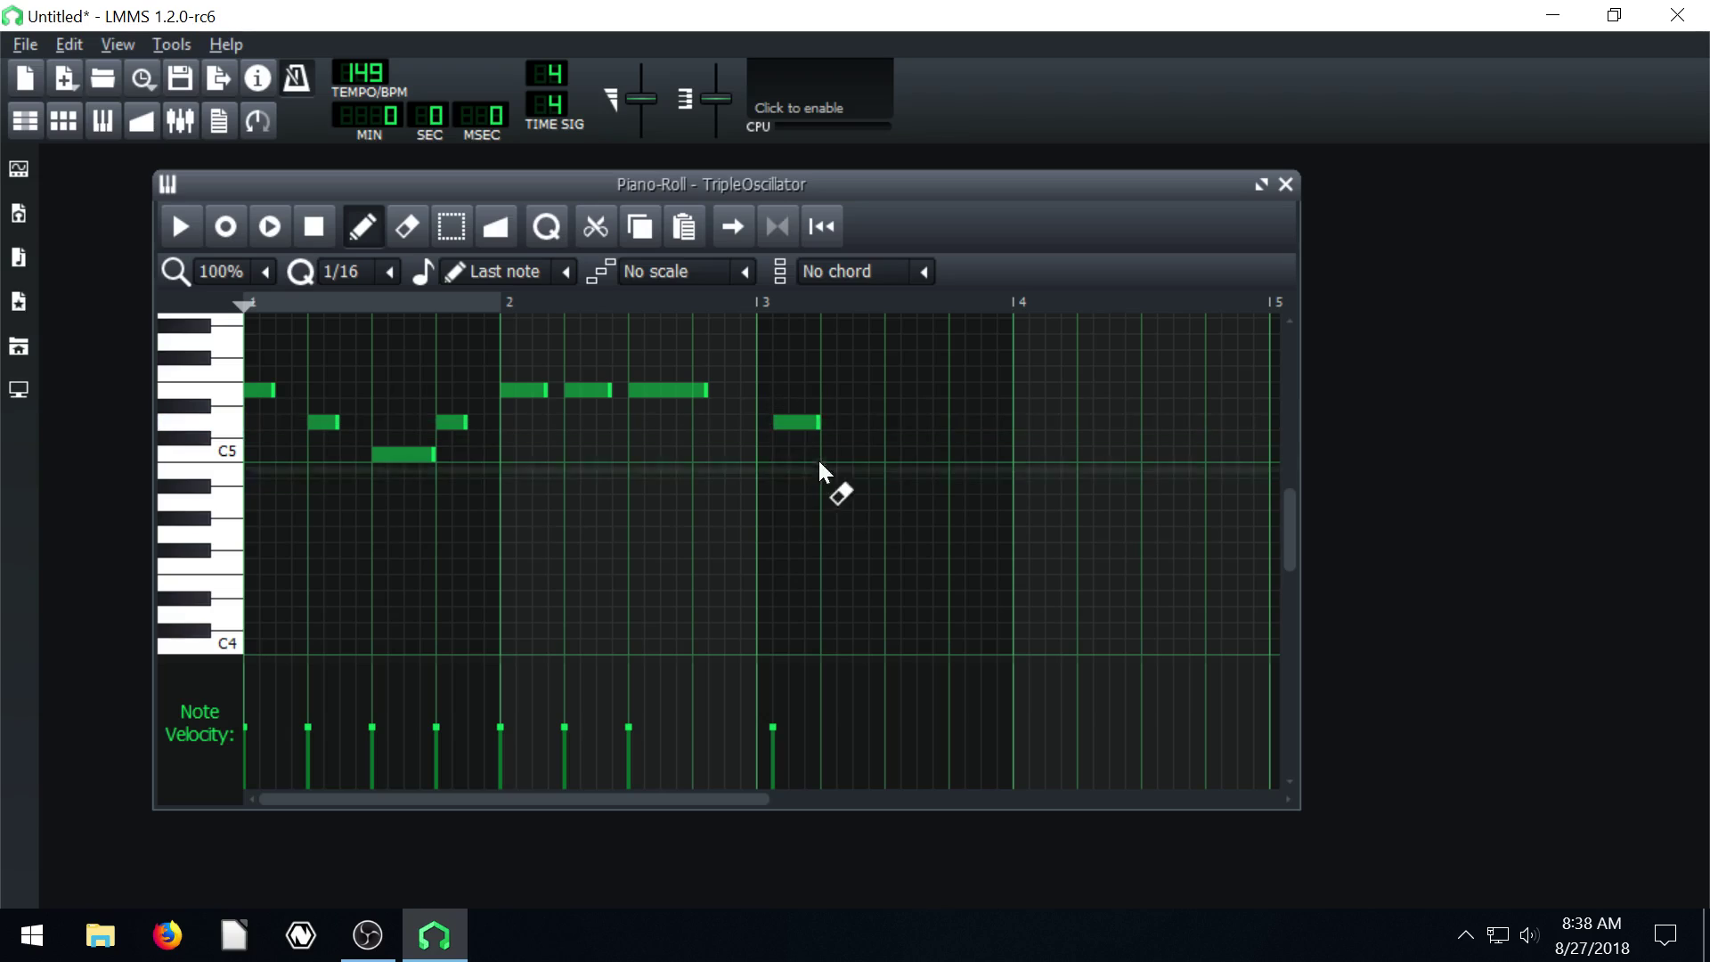
pyautogui.moveTo(818, 422); pyautogui.dragTo(1002, 422)
pyautogui.click(840, 359)
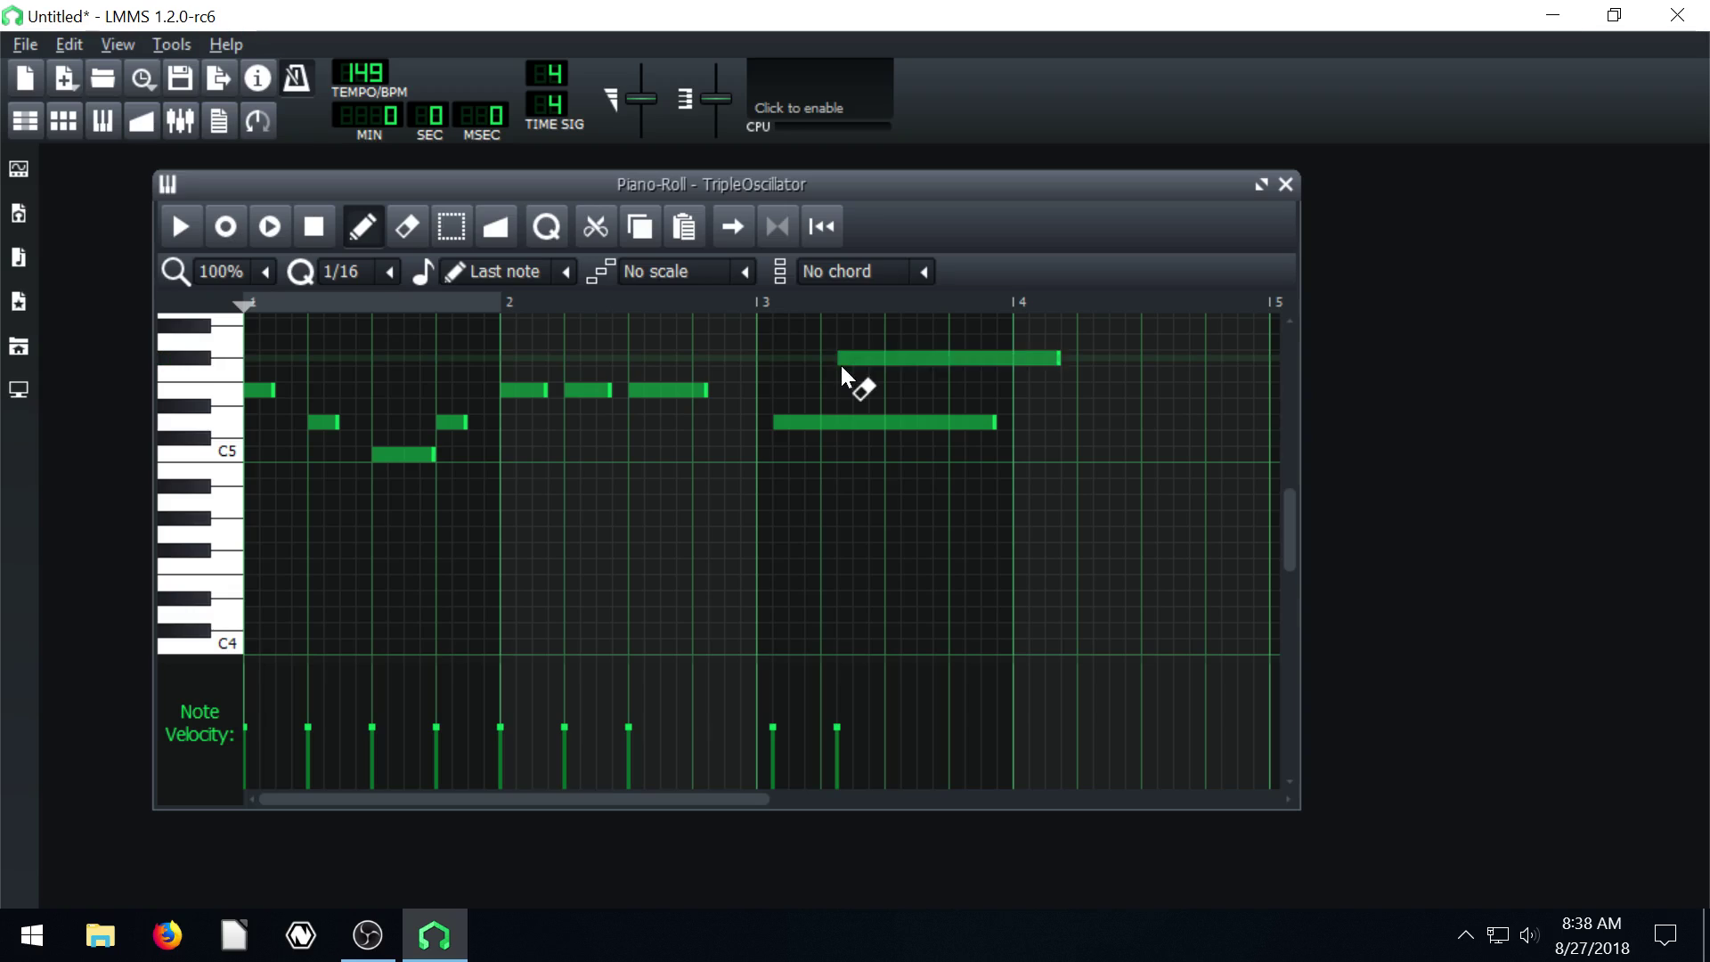
pyautogui.scroll(2, 981, 411)
pyautogui.click(942, 421)
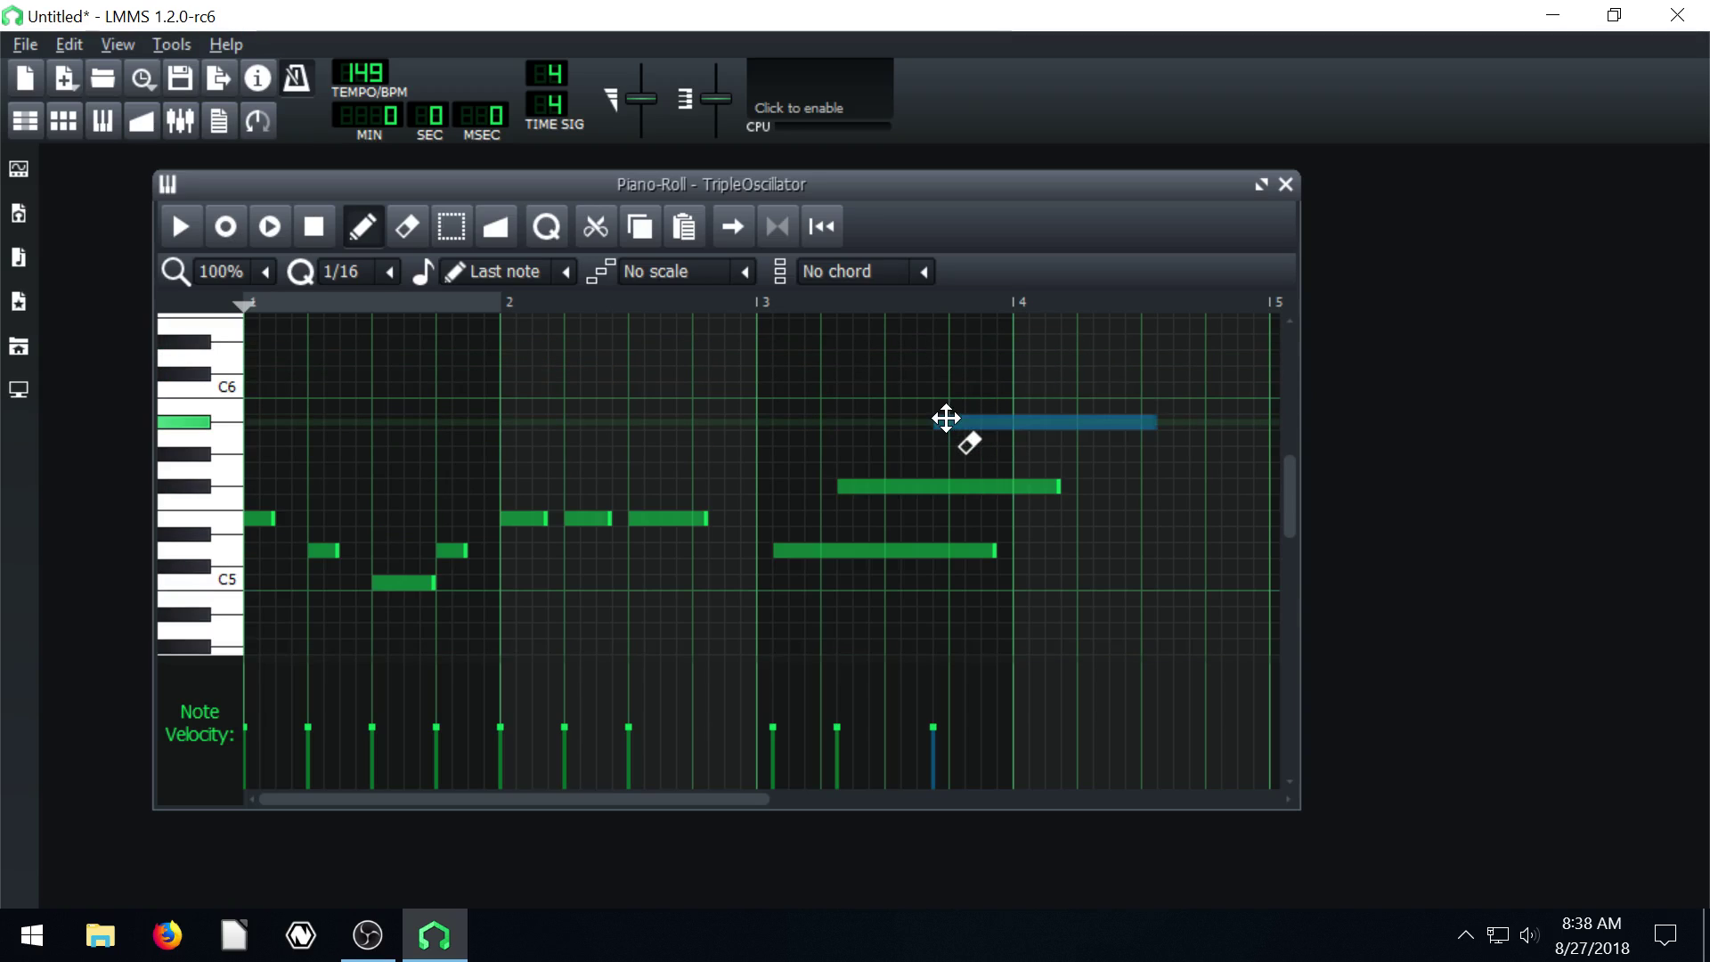
pyautogui.moveTo(1151, 422); pyautogui.dragTo(959, 427)
pyautogui.click(862, 390)
pyautogui.click(815, 374)
pyautogui.click(738, 342)
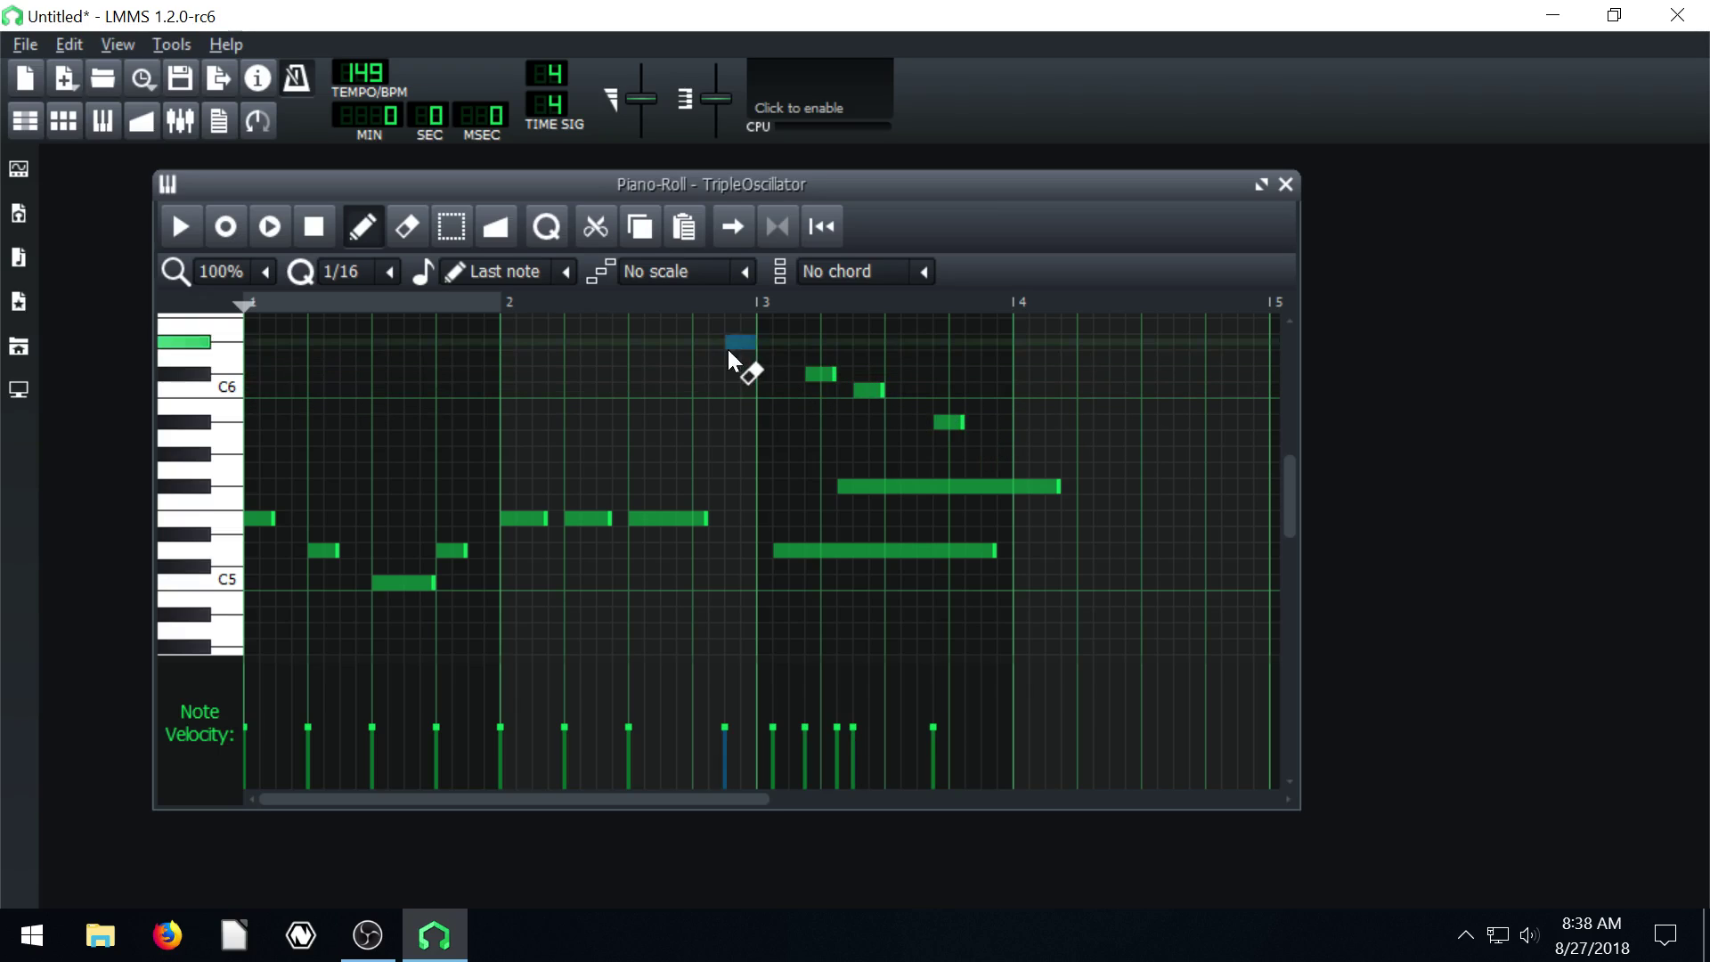
# Erase two stray short high notes and draw four quarter-length notes around bar 2.
pyautogui.rightClick(738, 342)
pyautogui.rightClick(817, 375)
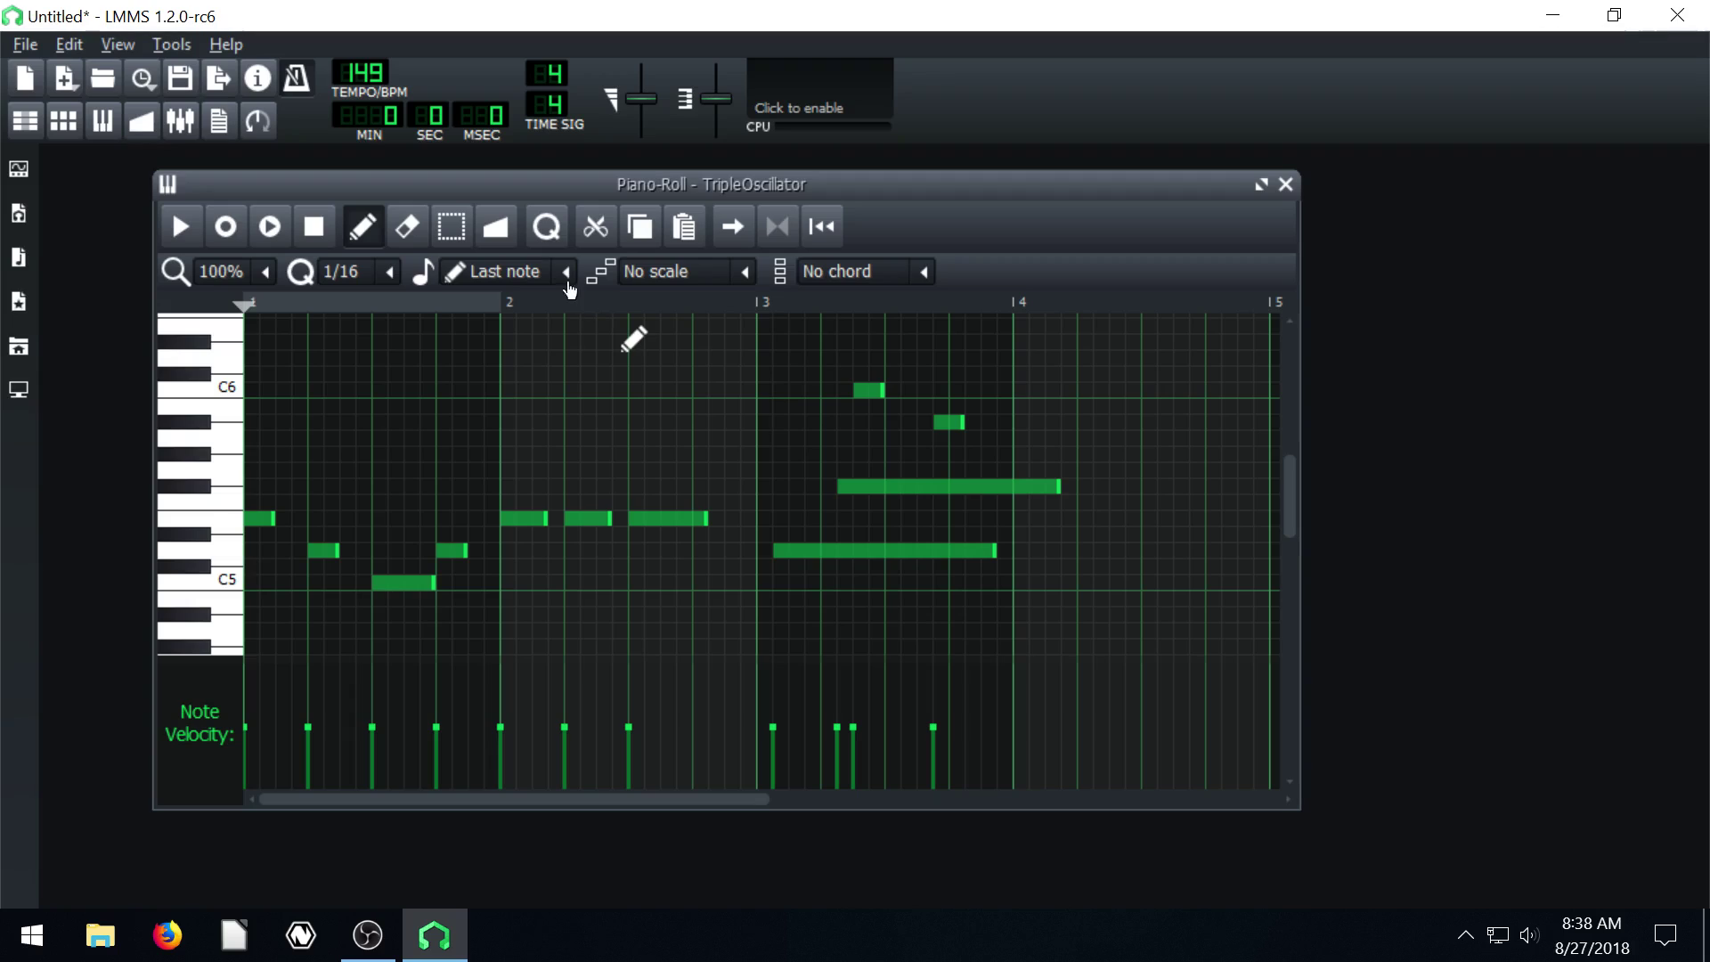
pyautogui.click(565, 272)
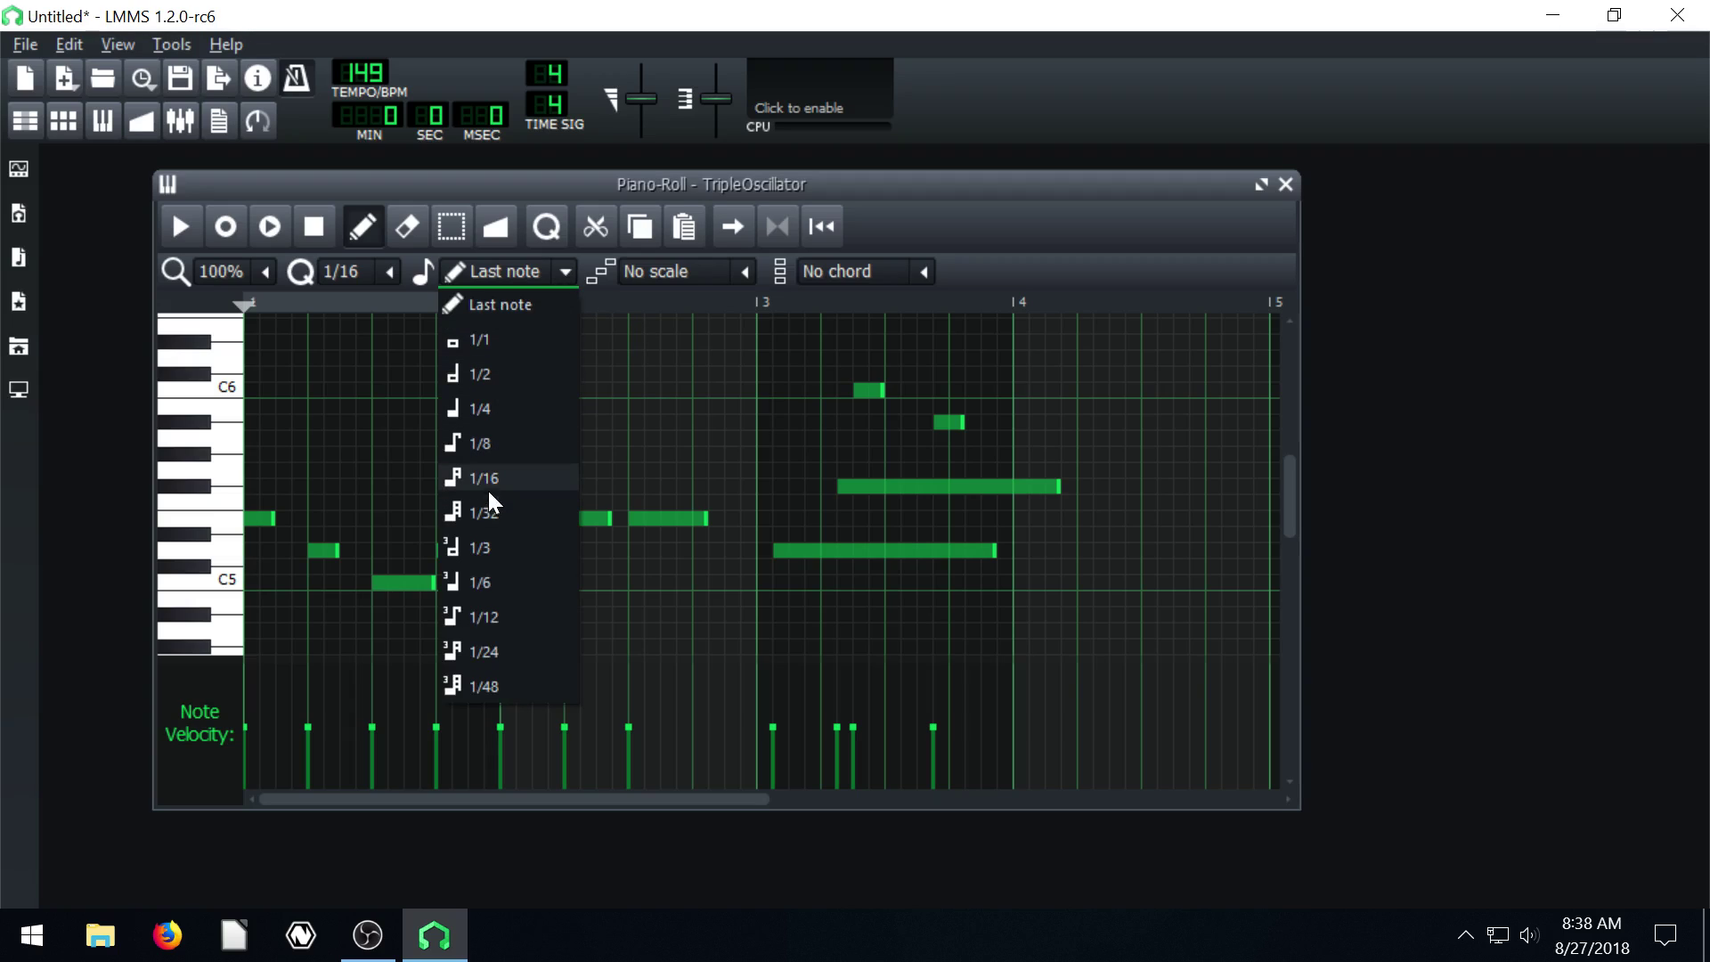
pyautogui.click(479, 408)
pyautogui.click(635, 341)
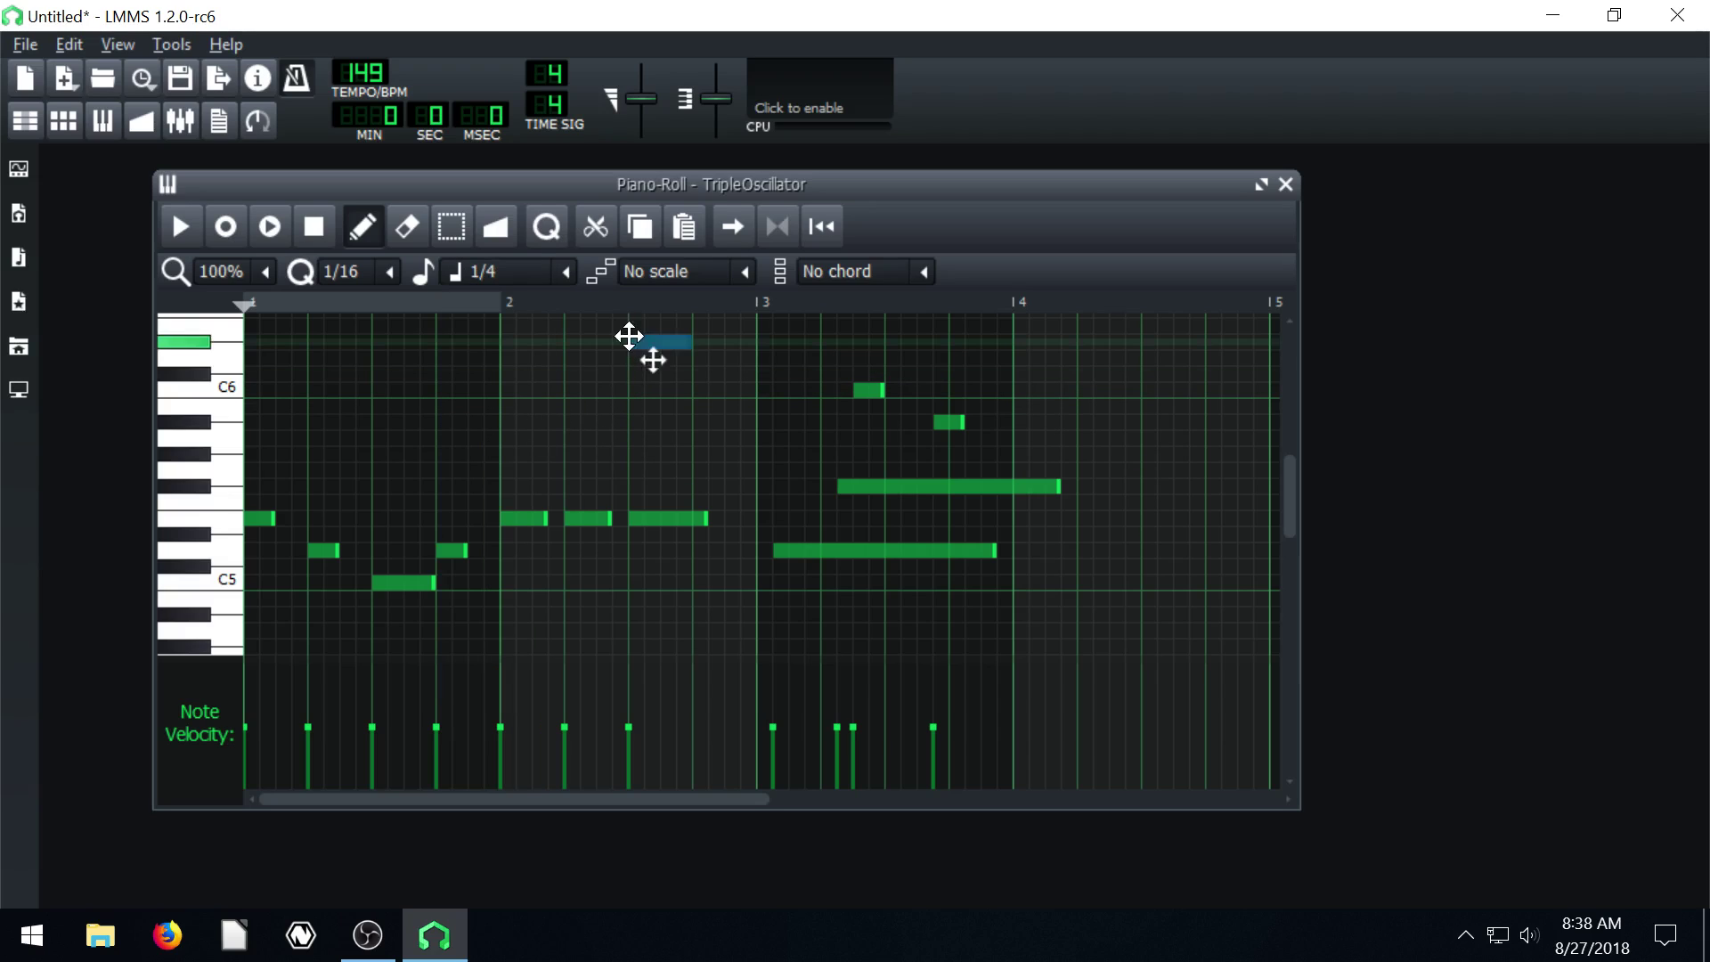
pyautogui.click(675, 375)
pyautogui.click(552, 402)
pyautogui.click(456, 359)
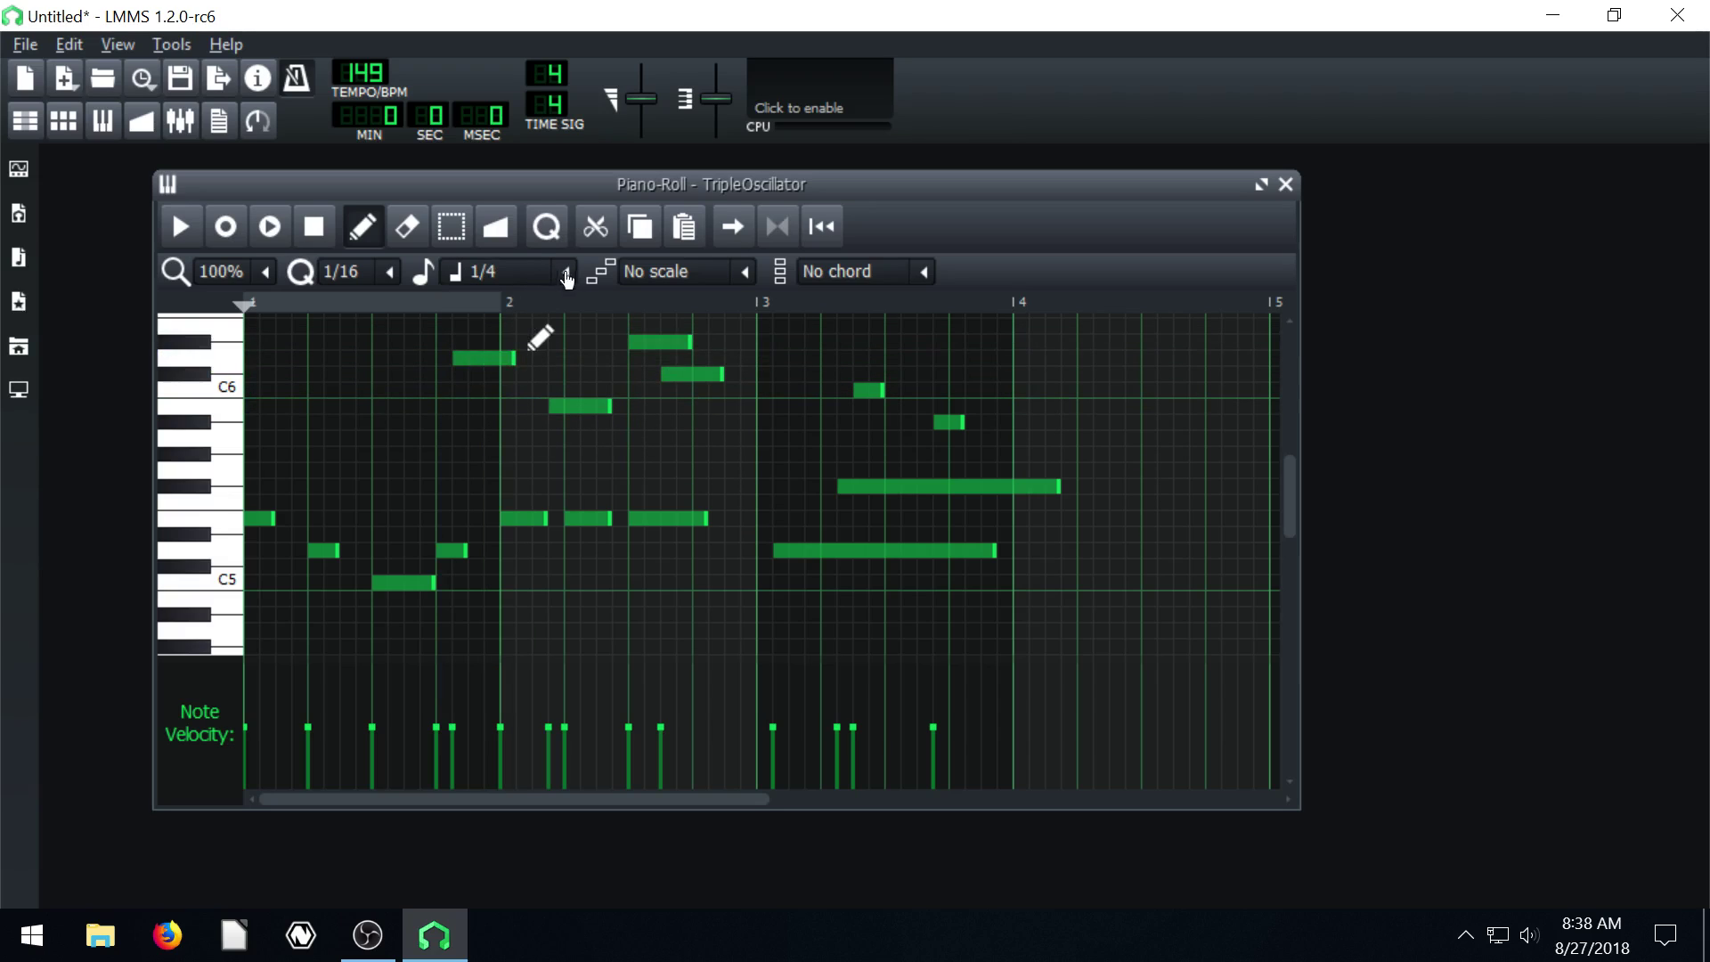
# Switch new notes to half-note length and draw two half notes at and below C6.
pyautogui.click(565, 272)
pyautogui.click(481, 374)
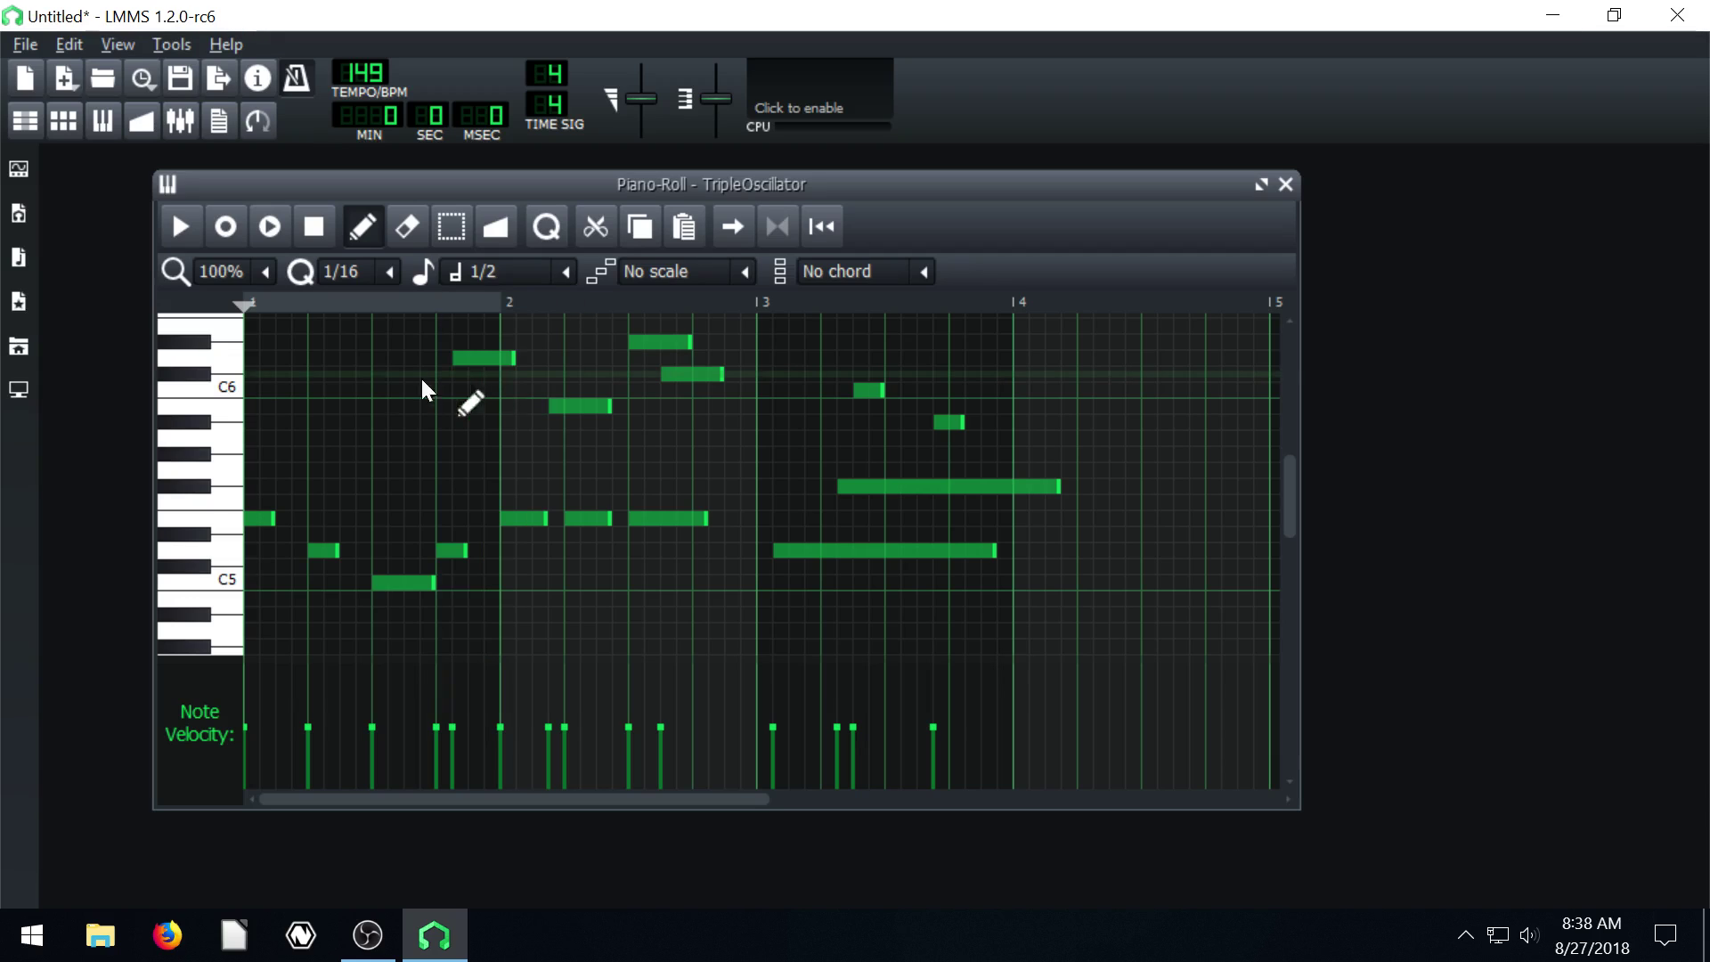
pyautogui.click(325, 389)
pyautogui.click(349, 439)
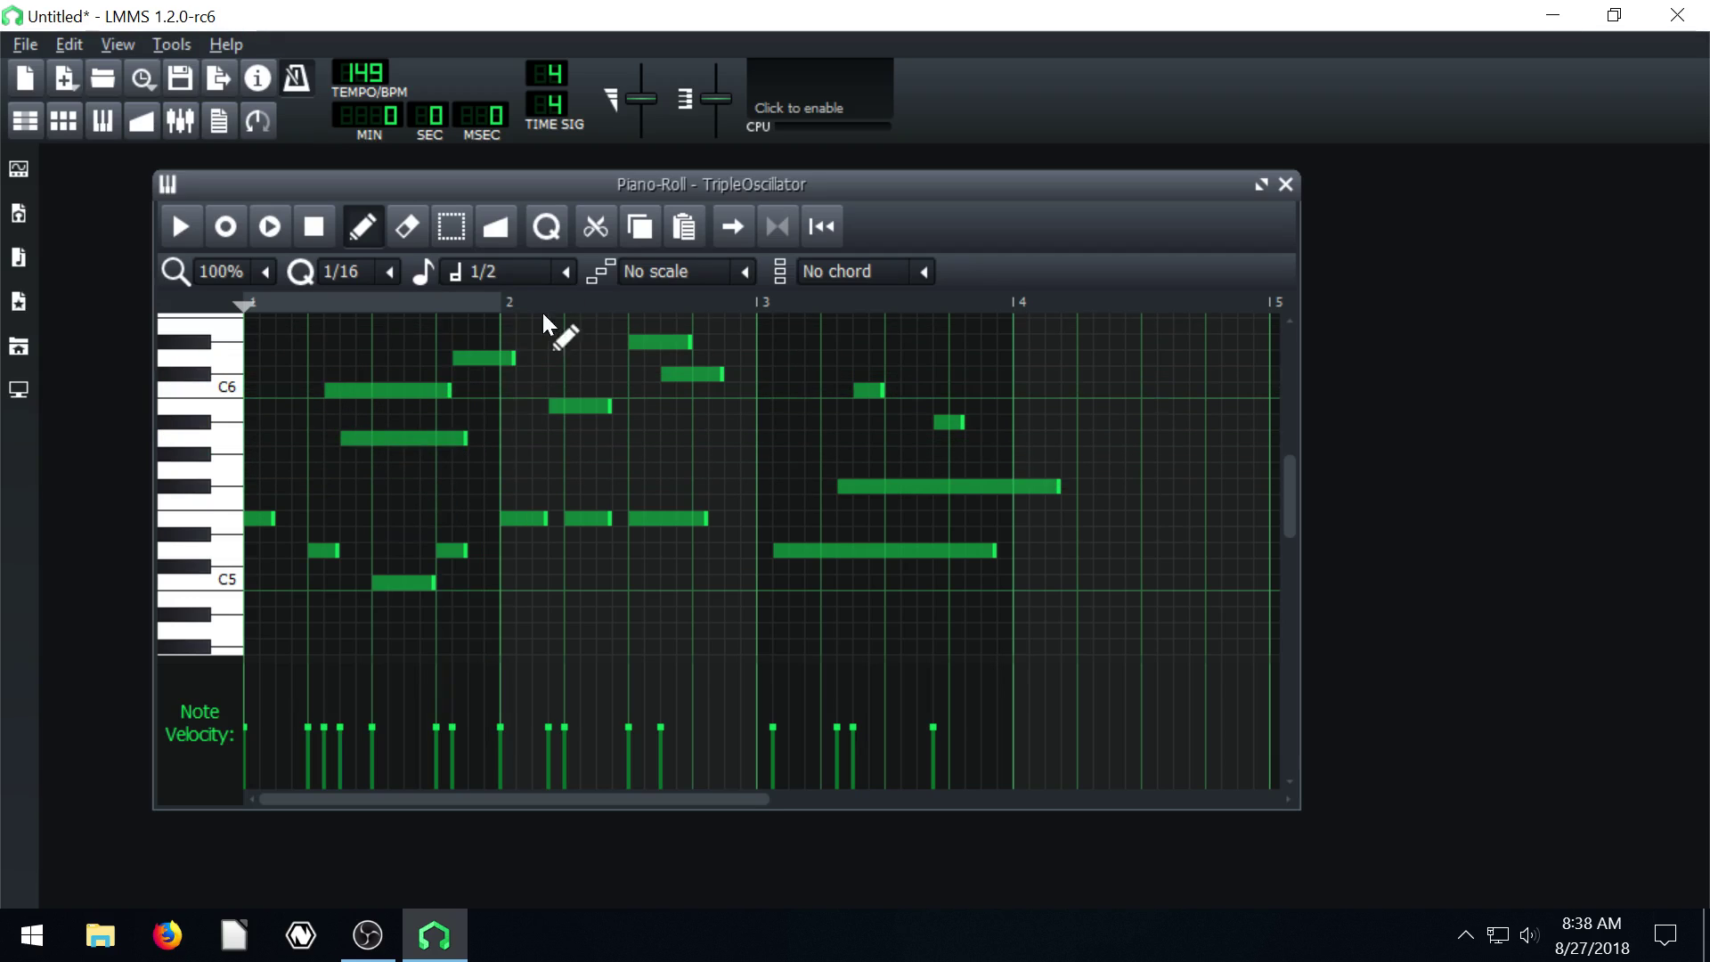
pyautogui.scroll(3, 634, 395)
pyautogui.scroll(3, 634, 396)
# Set note length to 1/32 and draw a rising-then-falling run of short notes.
pyautogui.click(565, 273)
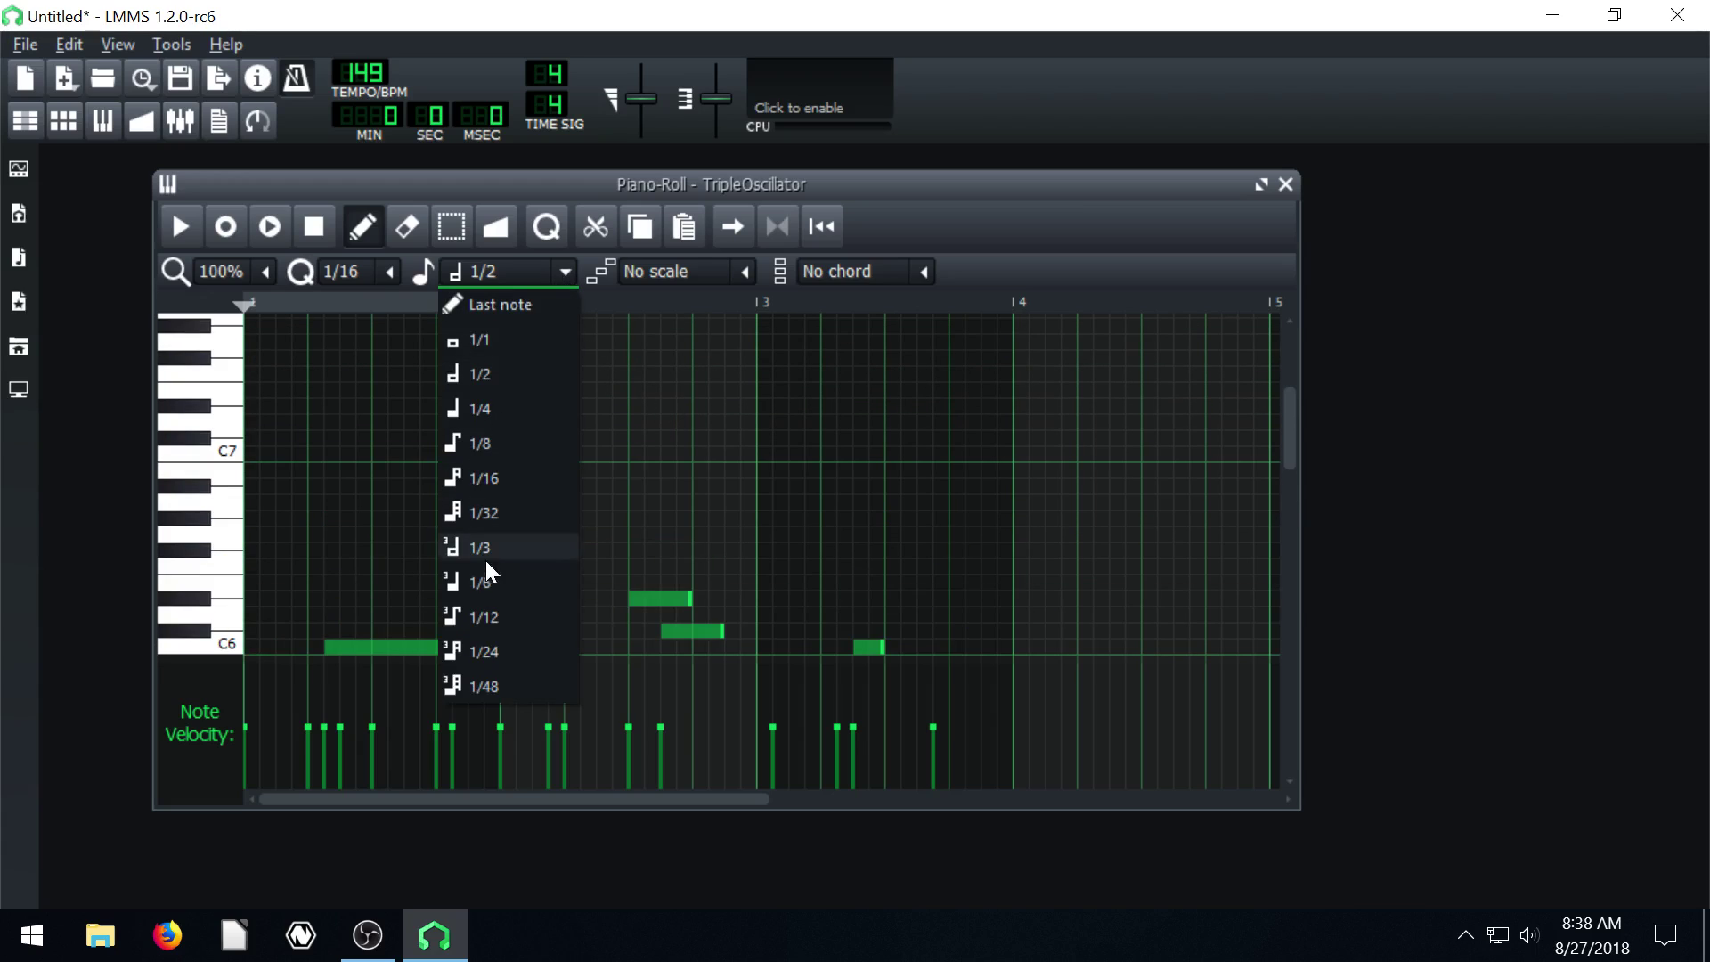
pyautogui.click(481, 513)
pyautogui.click(585, 502)
pyautogui.click(616, 486)
pyautogui.click(672, 454)
pyautogui.click(720, 422)
pyautogui.click(744, 406)
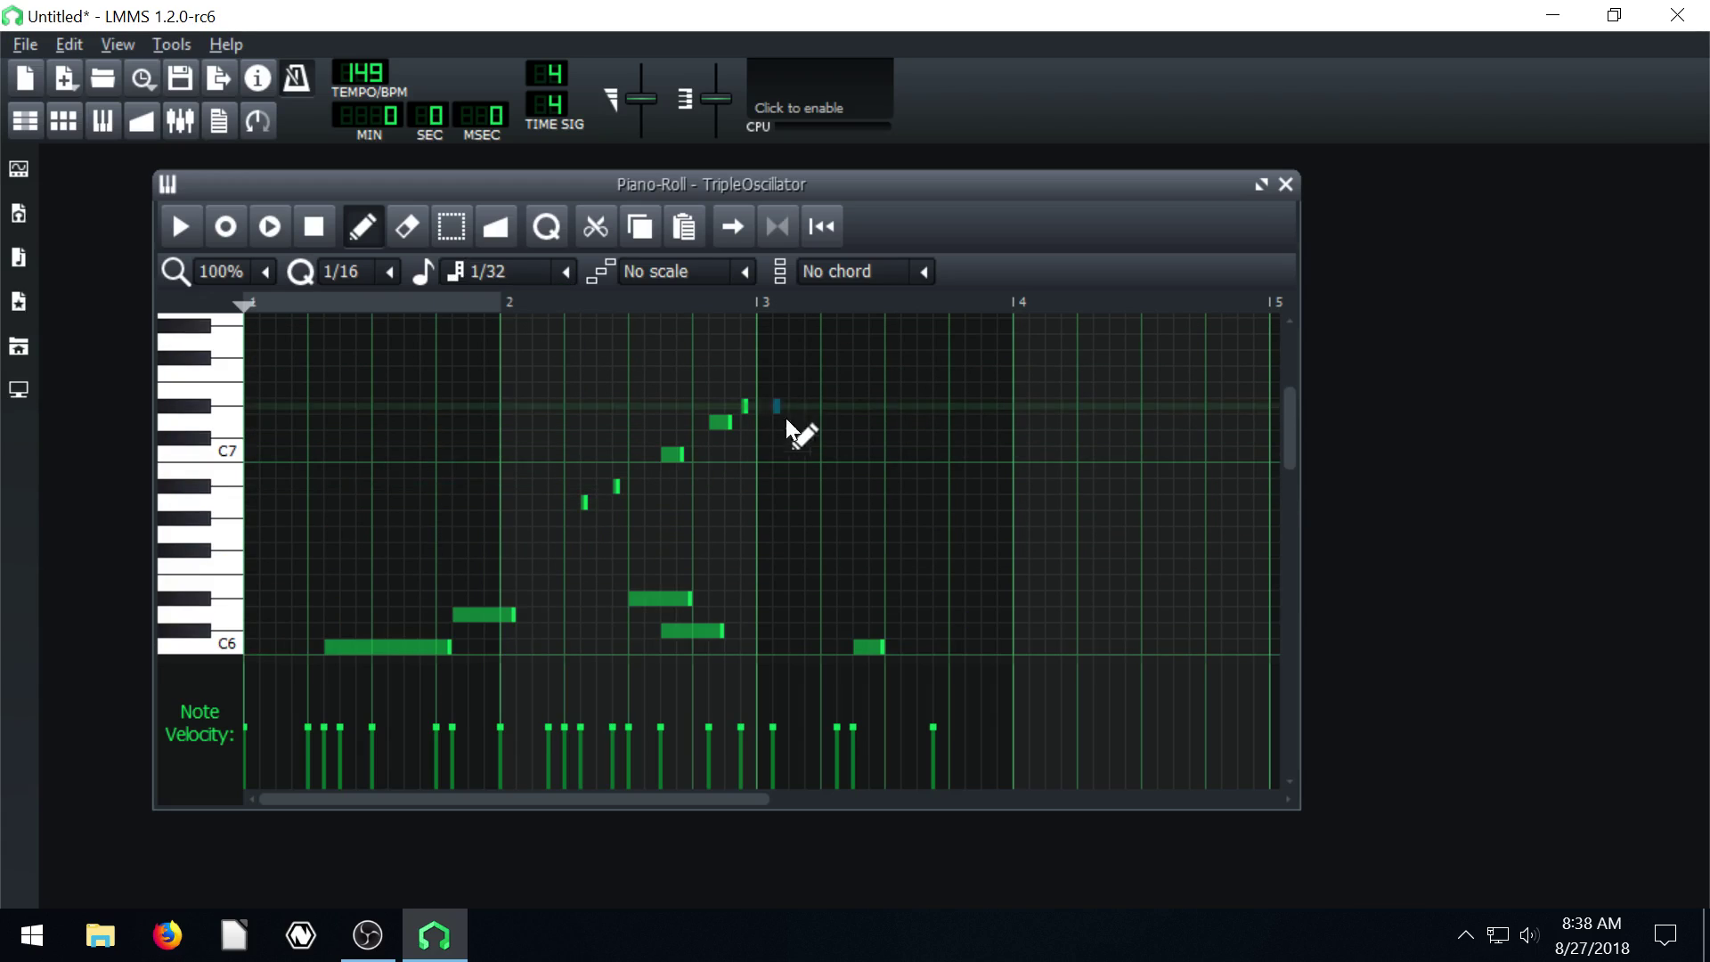
pyautogui.click(777, 407)
pyautogui.click(857, 534)
pyautogui.click(873, 549)
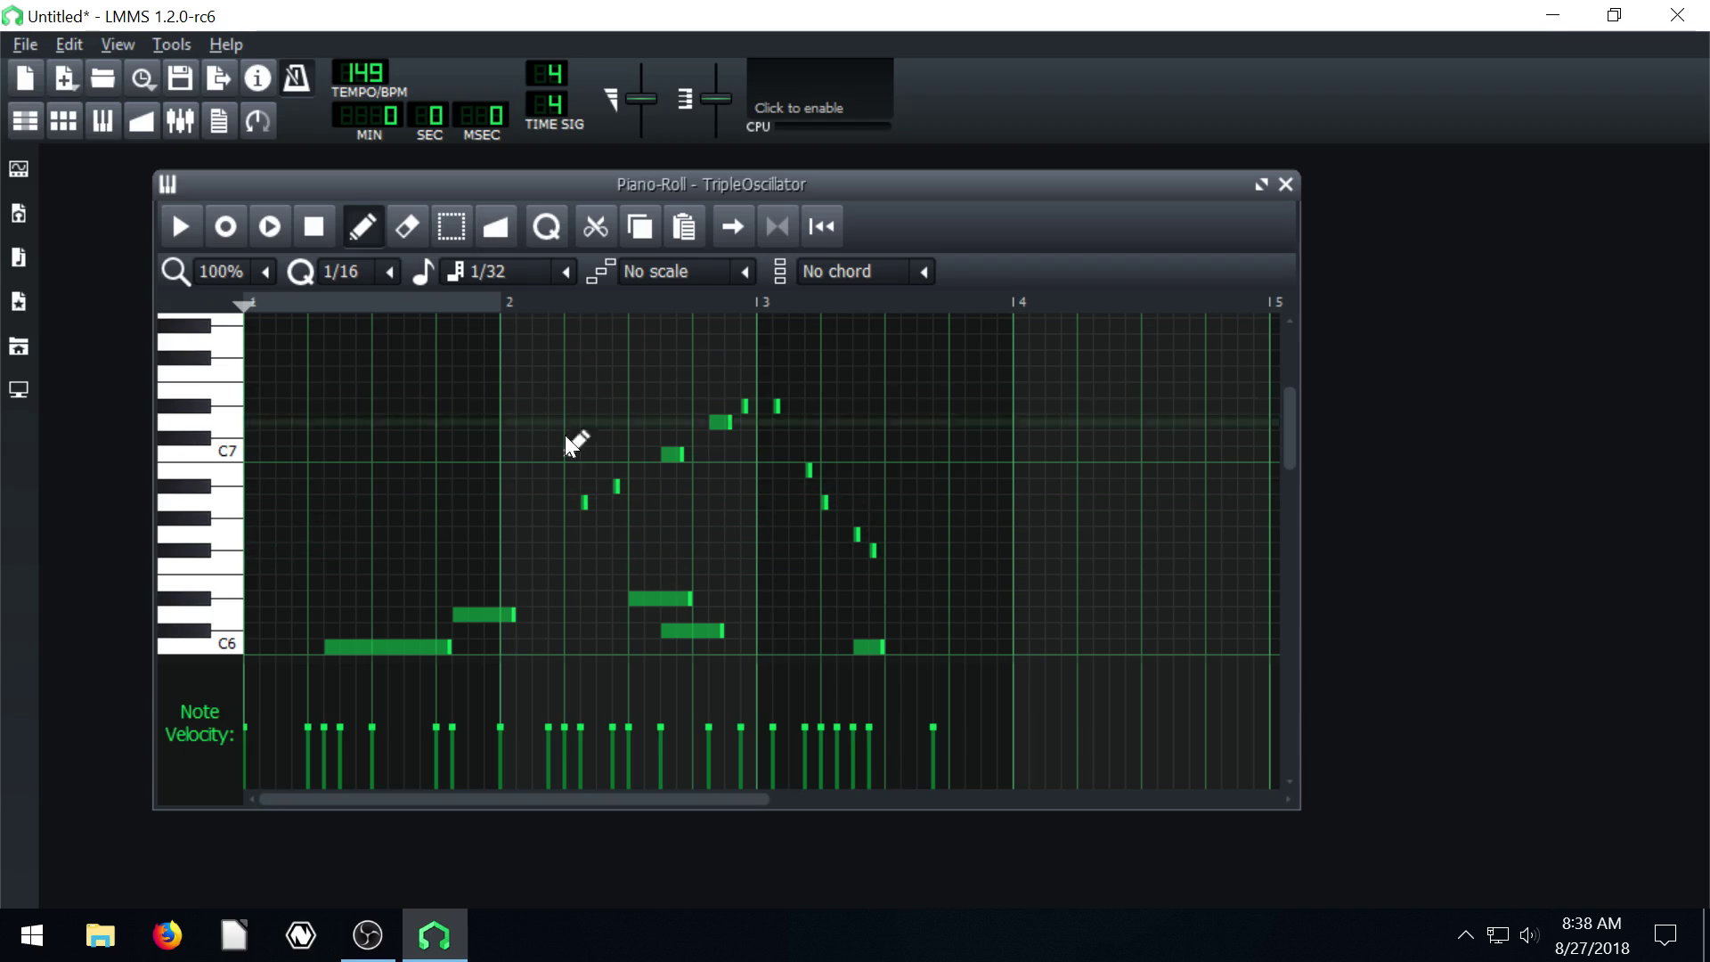
pyautogui.scroll(-1, 564, 435)
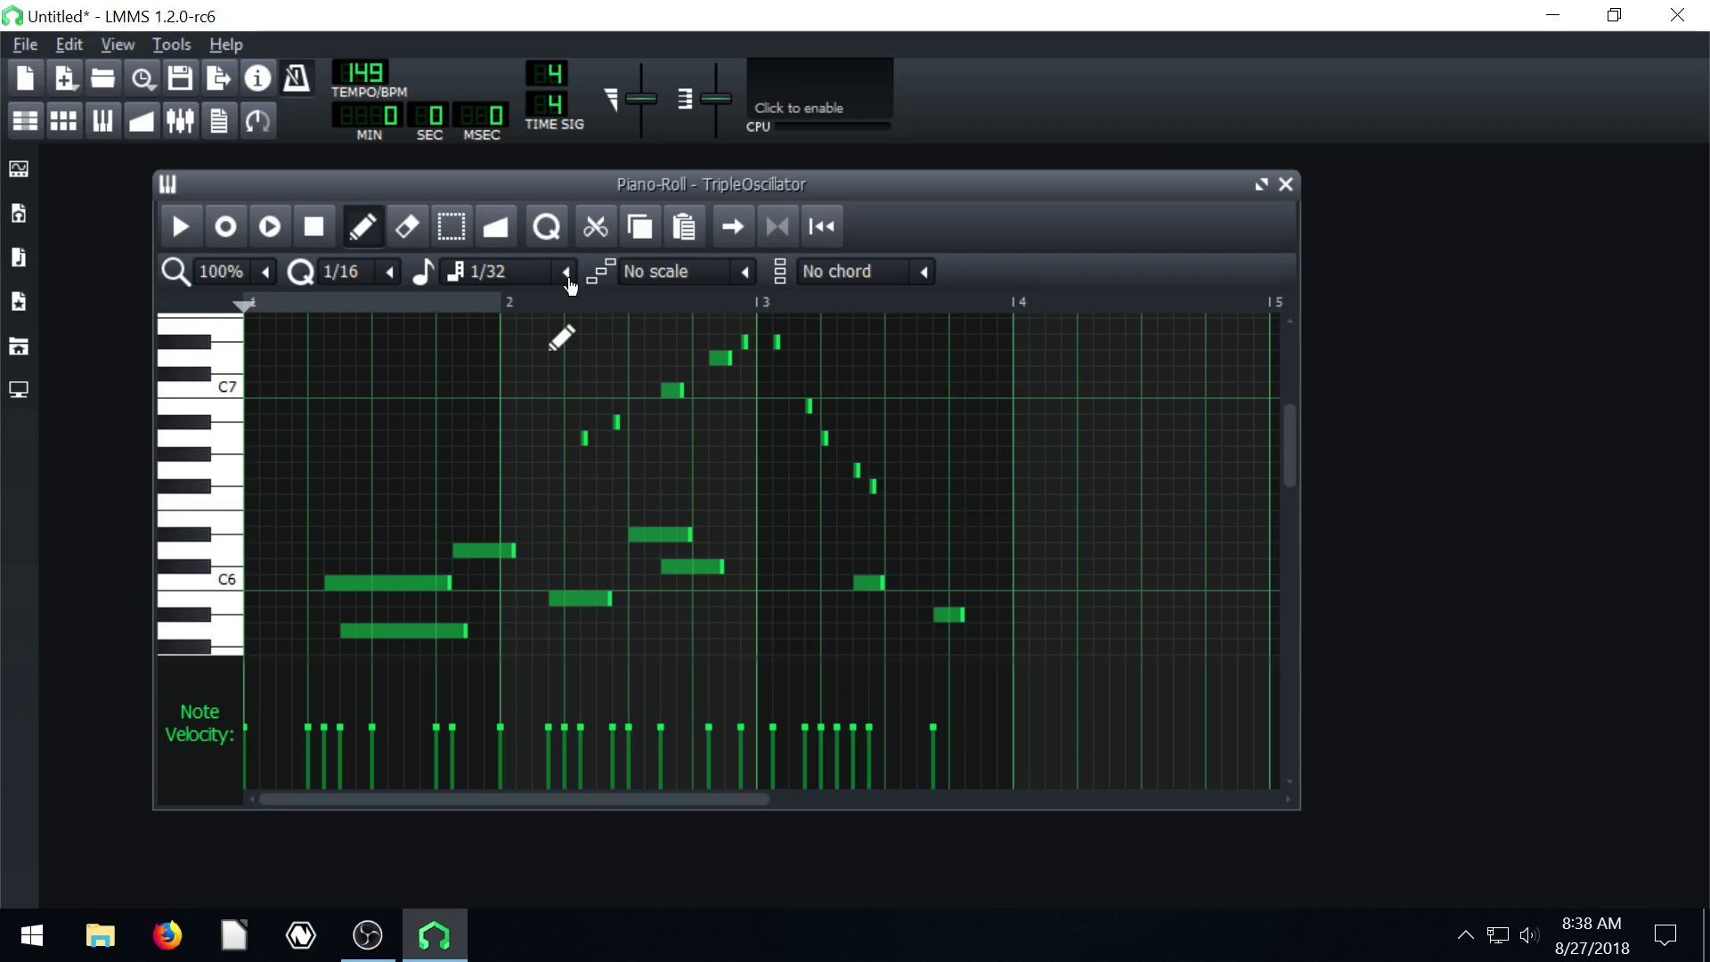
# Undo the added short notes three times, leaving the note length at 1/32.
pyautogui.hotkey('ctrl', 'z')
pyautogui.hotkey('ctrl', 'z')
pyautogui.hotkey('ctrl', 'z')
pyautogui.hotkey('ctrl', 'z')
pyautogui.hotkey('ctrl', 'z')
pyautogui.hotkey('ctrl', 'z')
pyautogui.hotkey('ctrl', 'z')
pyautogui.hotkey('ctrl', 'z')
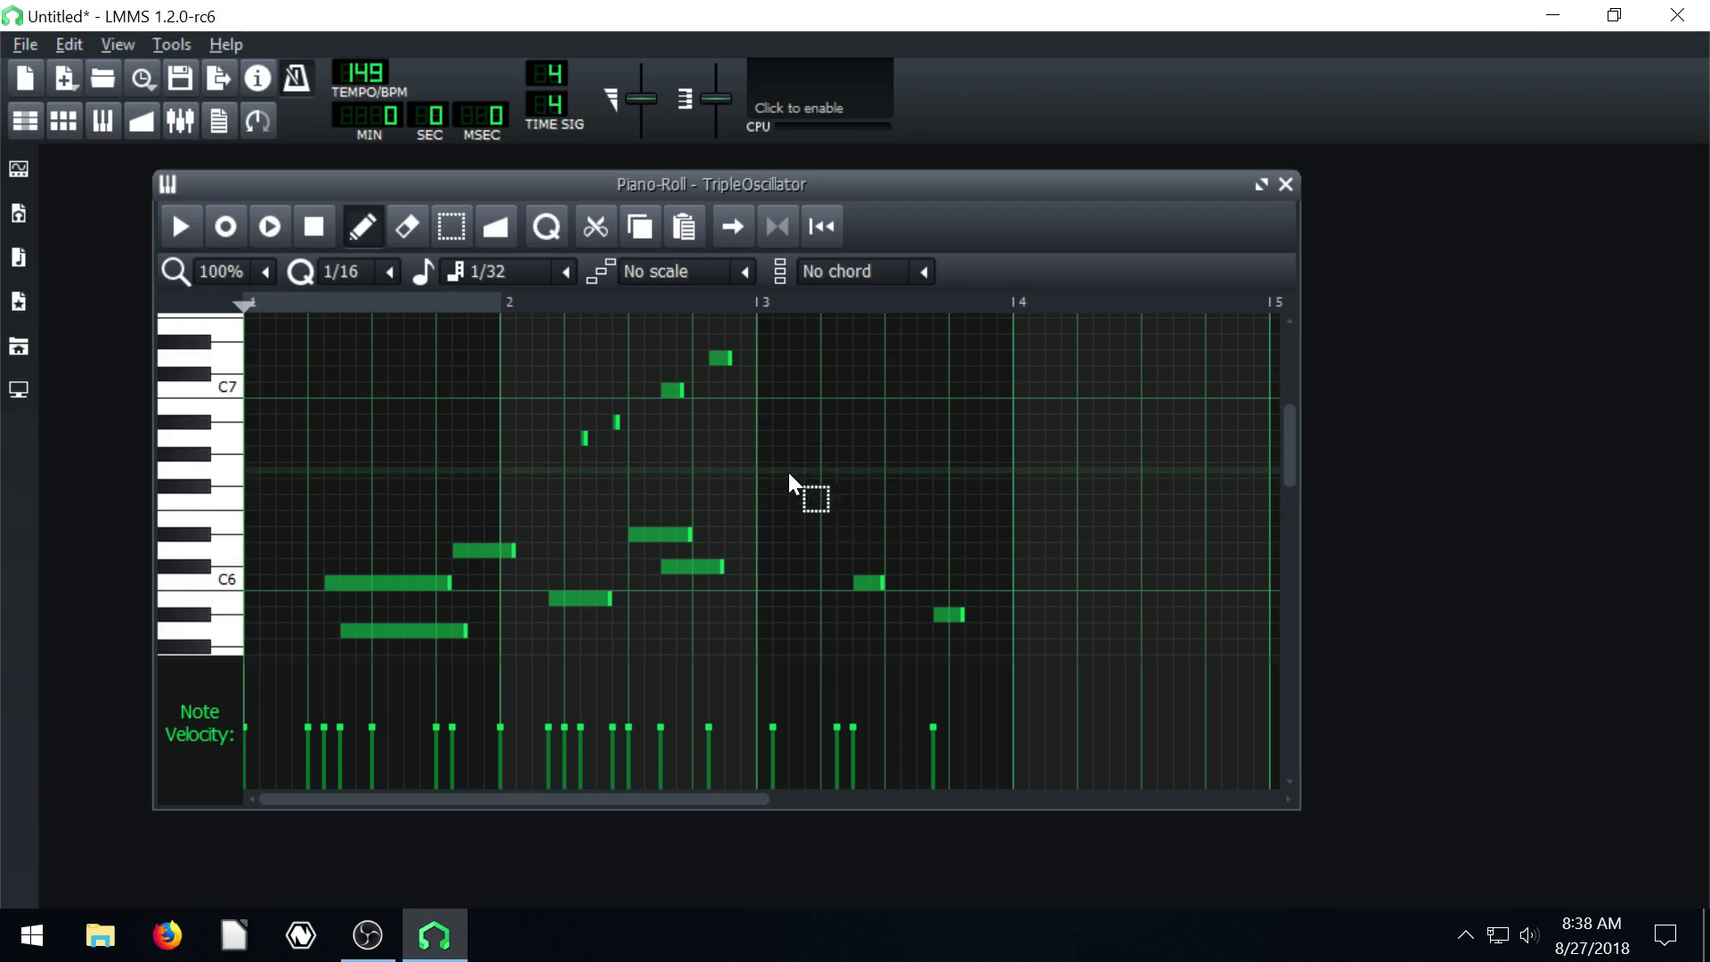
pyautogui.hotkey('ctrl', 'z')
pyautogui.hotkey('ctrl', 'z')
pyautogui.hotkey('ctrl', 'z')
pyautogui.hotkey('ctrl', 'z')
pyautogui.hotkey('ctrl', 'z')
pyautogui.hotkey('ctrl', 'z')
pyautogui.hotkey('ctrl', 'z')
pyautogui.hotkey('ctrl', 'z')
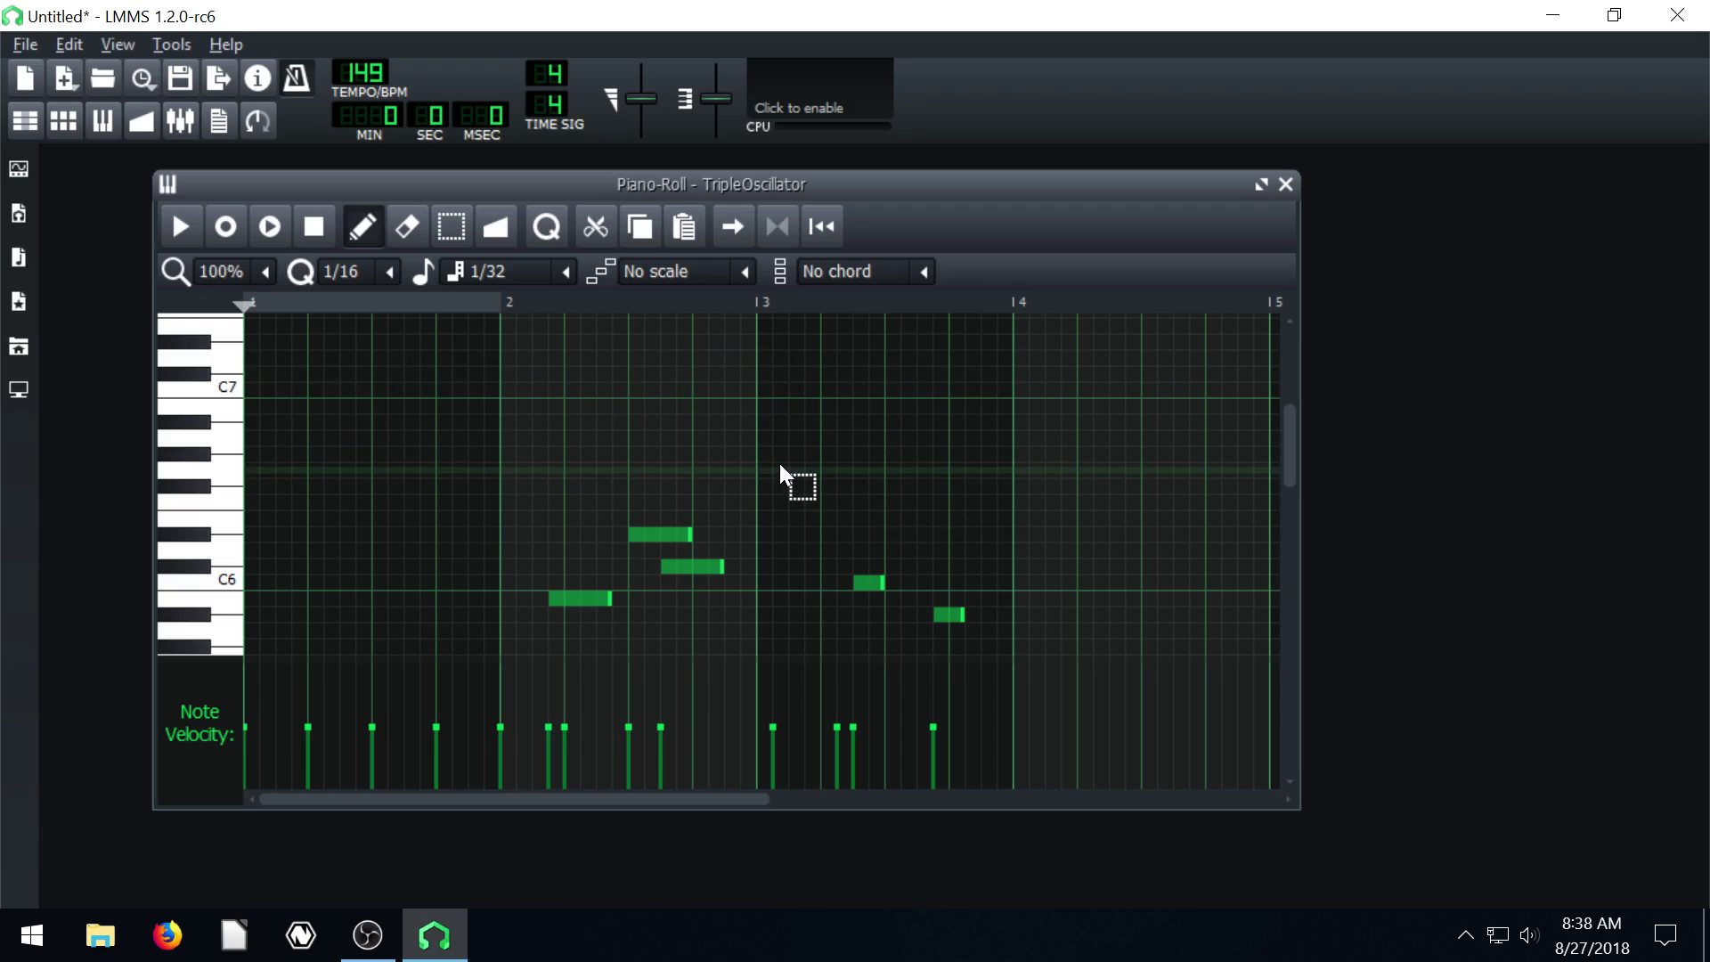
pyautogui.hotkey('ctrl', 'z')
pyautogui.hotkey('ctrl', 'z')
pyautogui.hotkey('ctrl', 'z')
pyautogui.hotkey('ctrl', 'z')
pyautogui.scroll(-2, 778, 463)
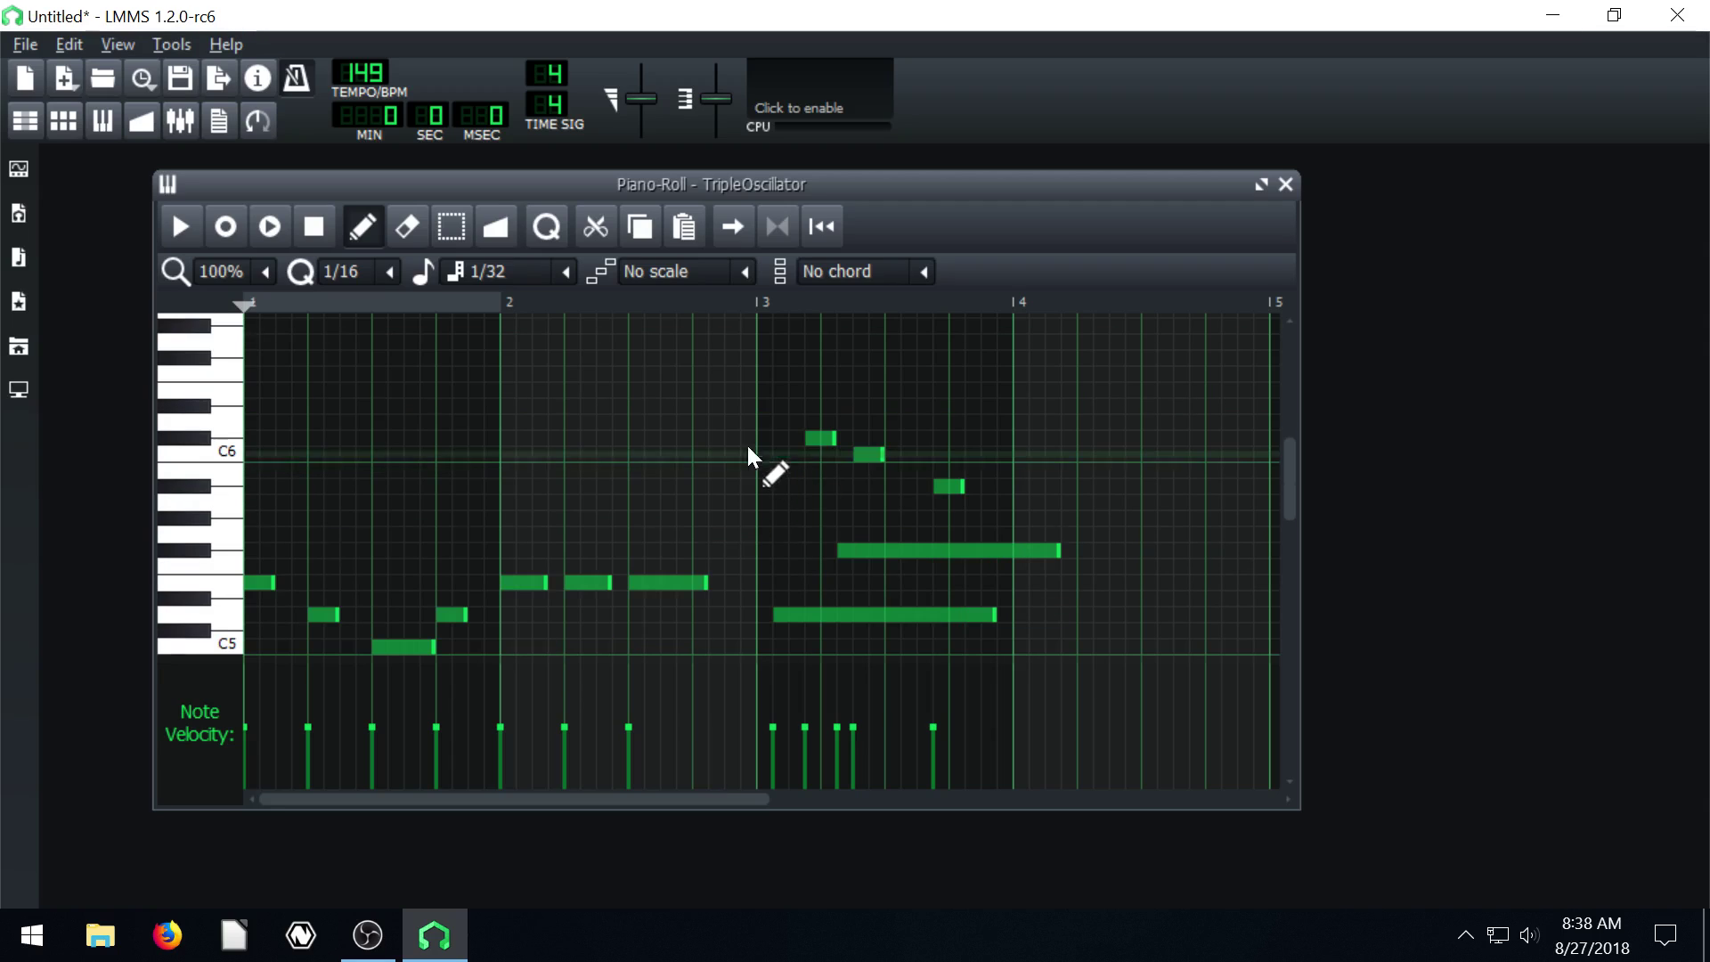
pyautogui.click(564, 272)
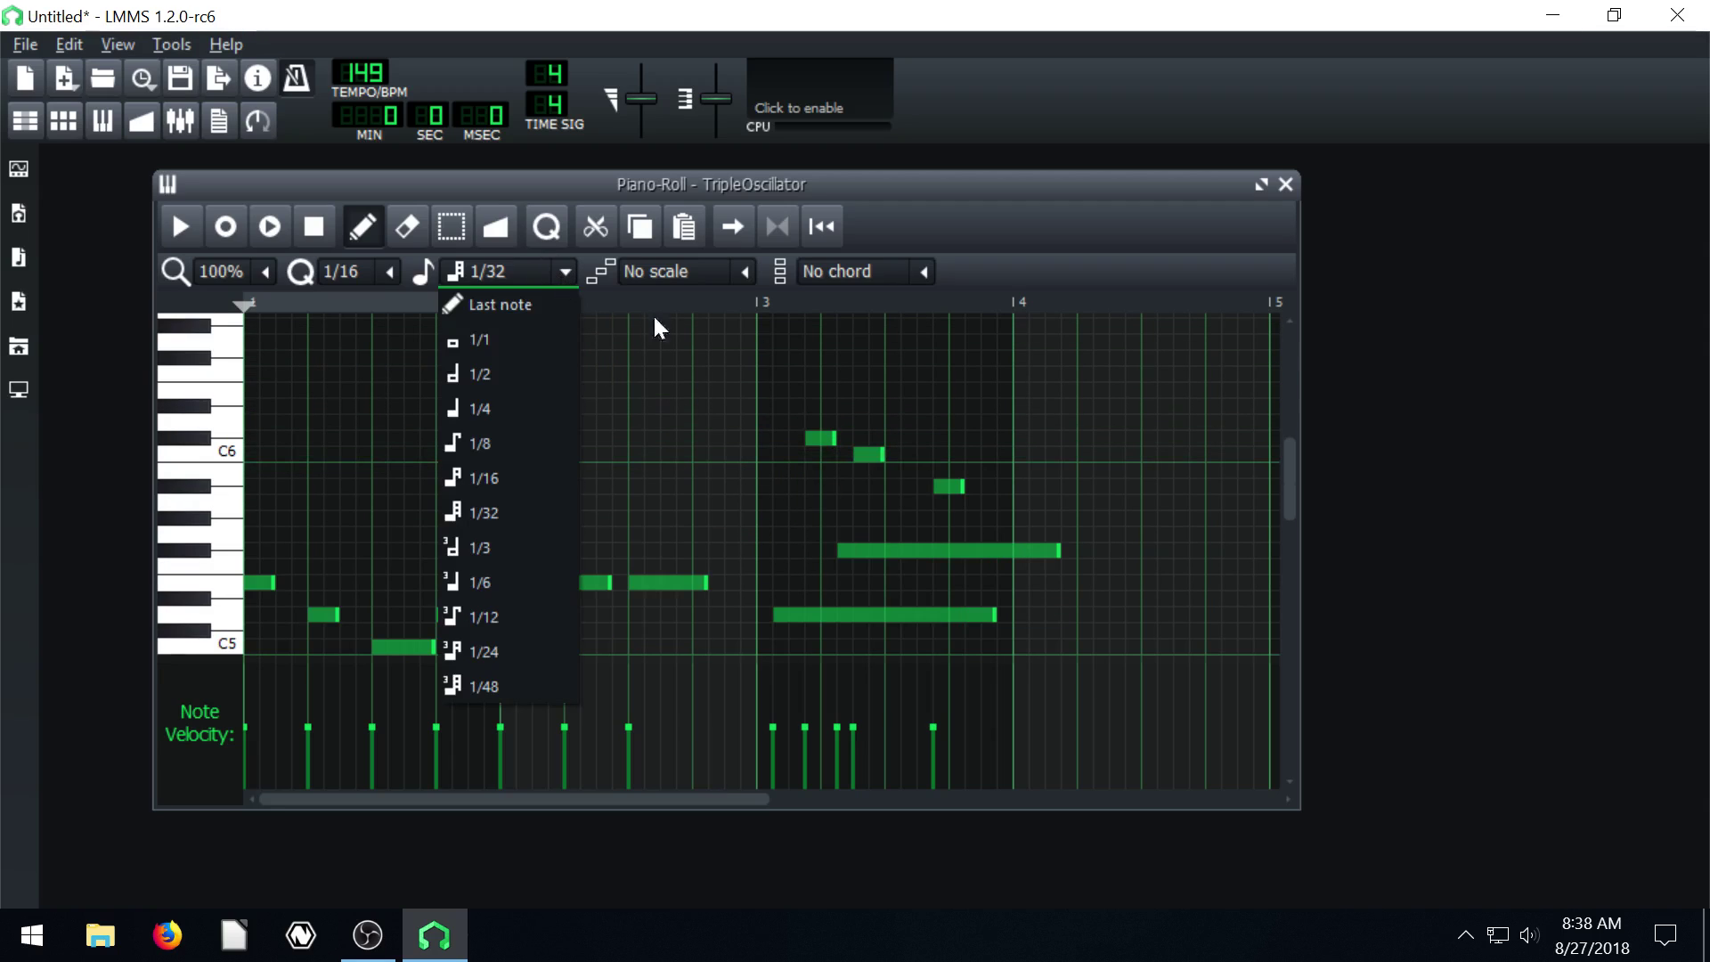
pyautogui.click(564, 259)
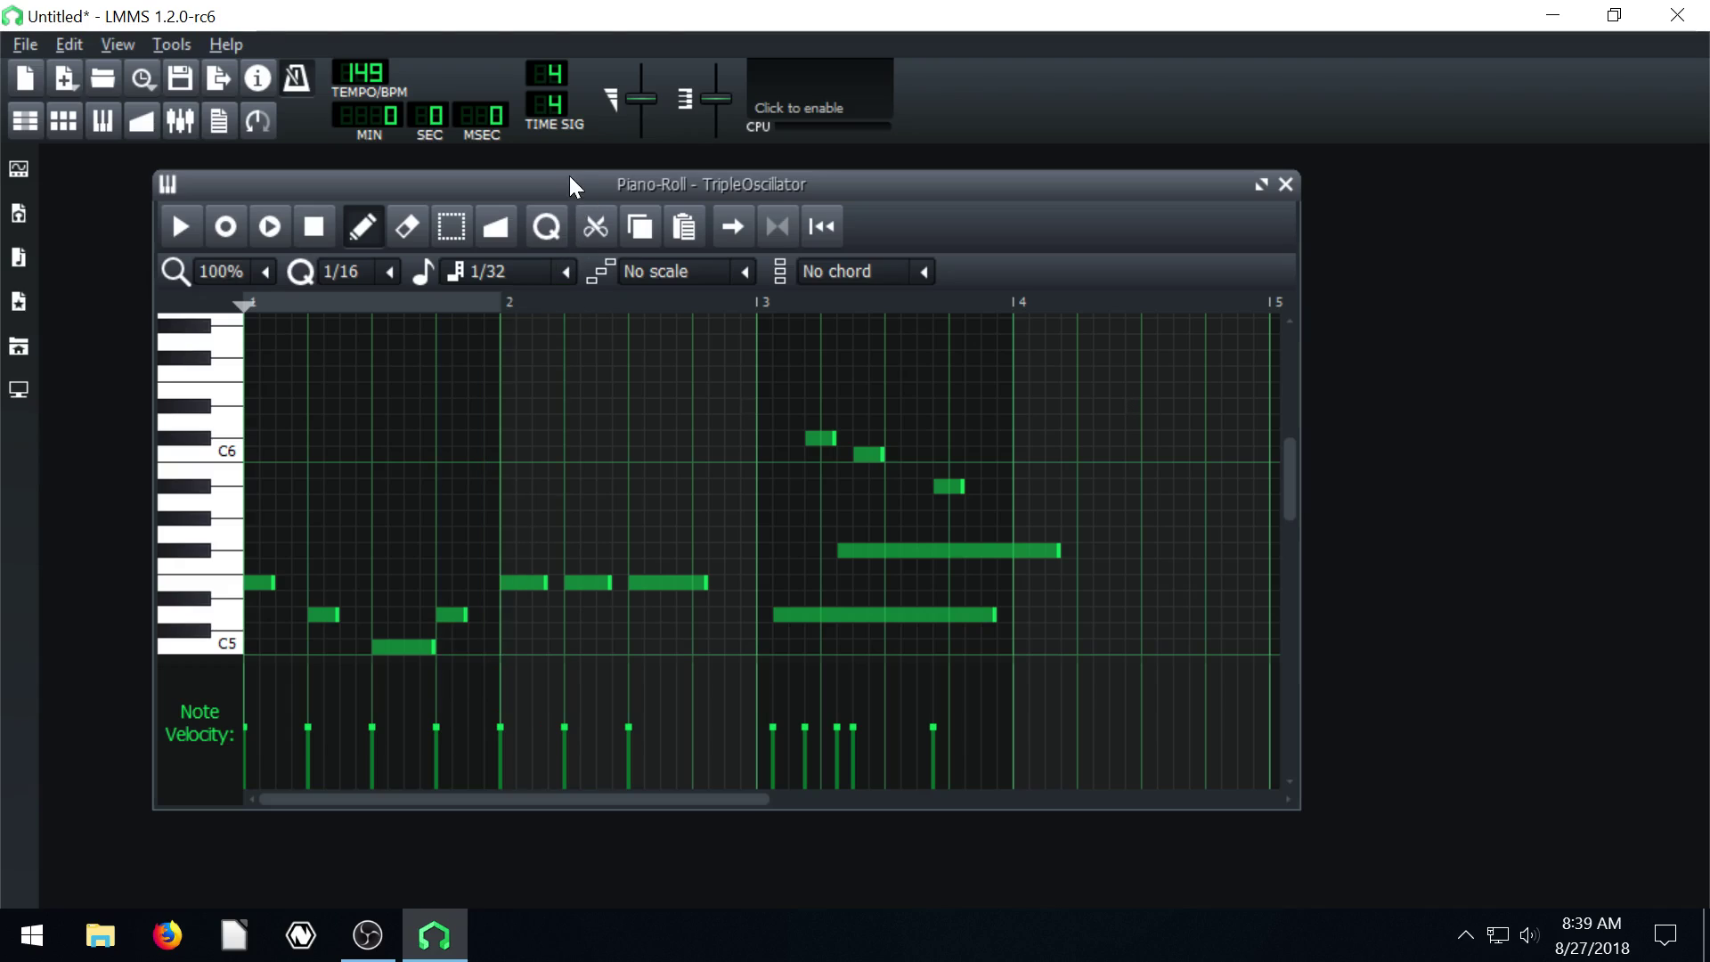
pyautogui.scroll(-1, 629, 374)
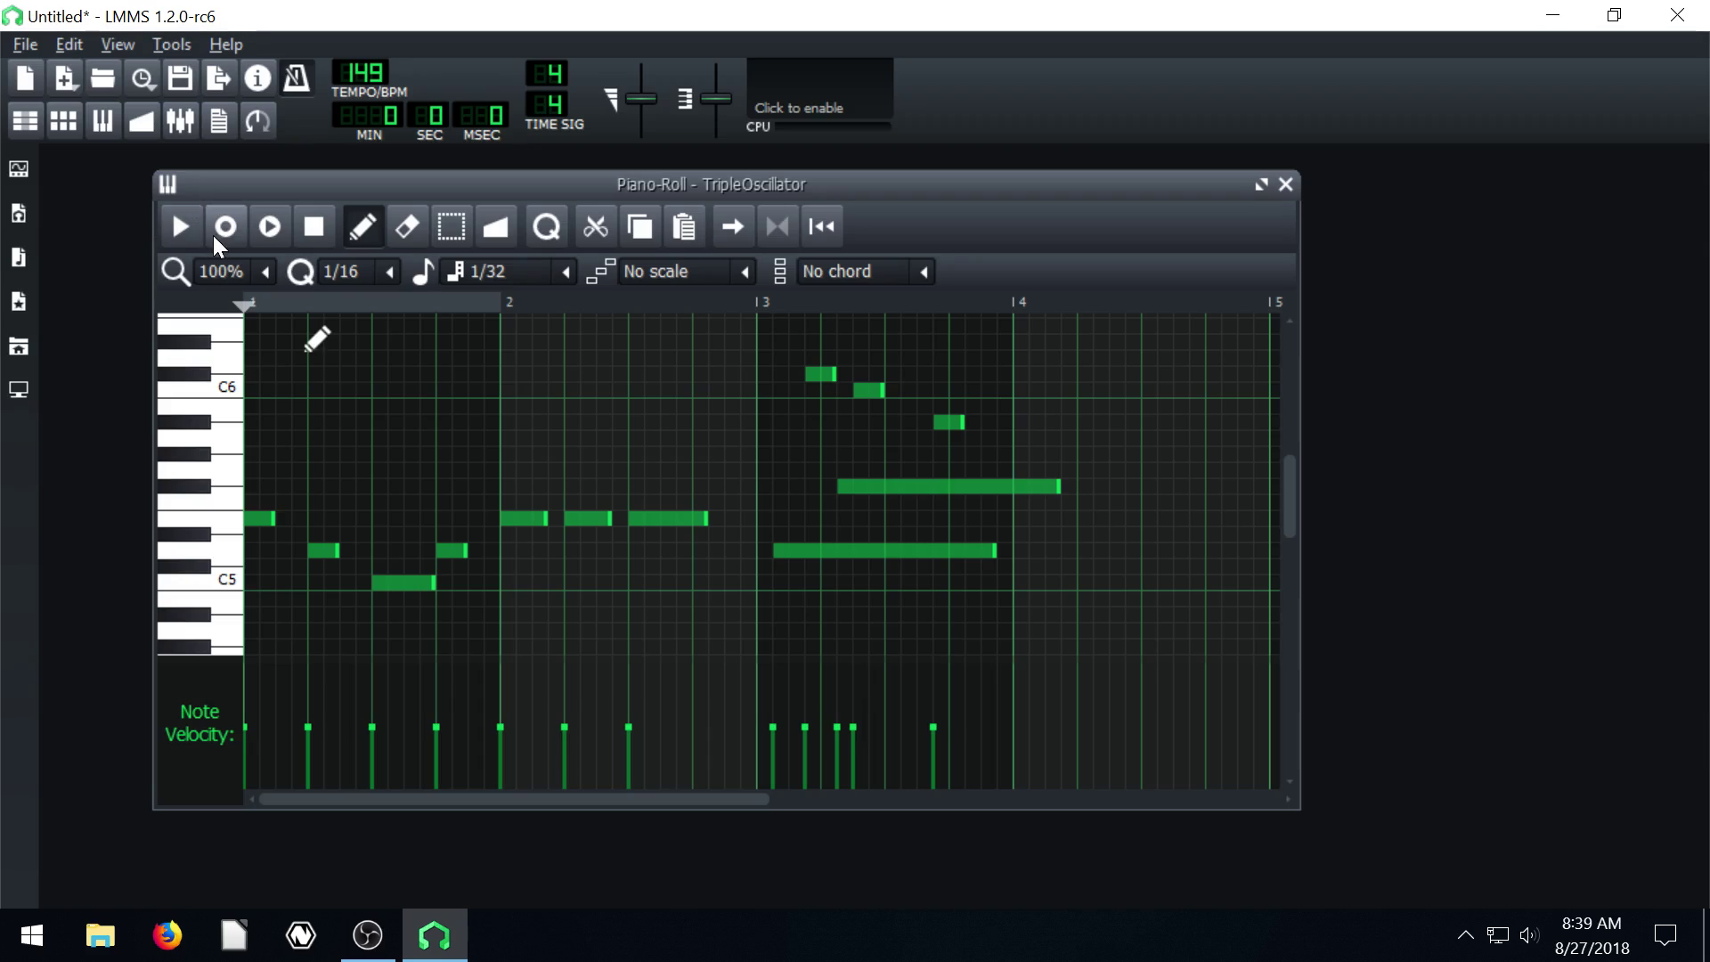
# Preview B4, D5, F5 and G5 live from the computer keyboard (M, W, R, T).
pyautogui.press('m')
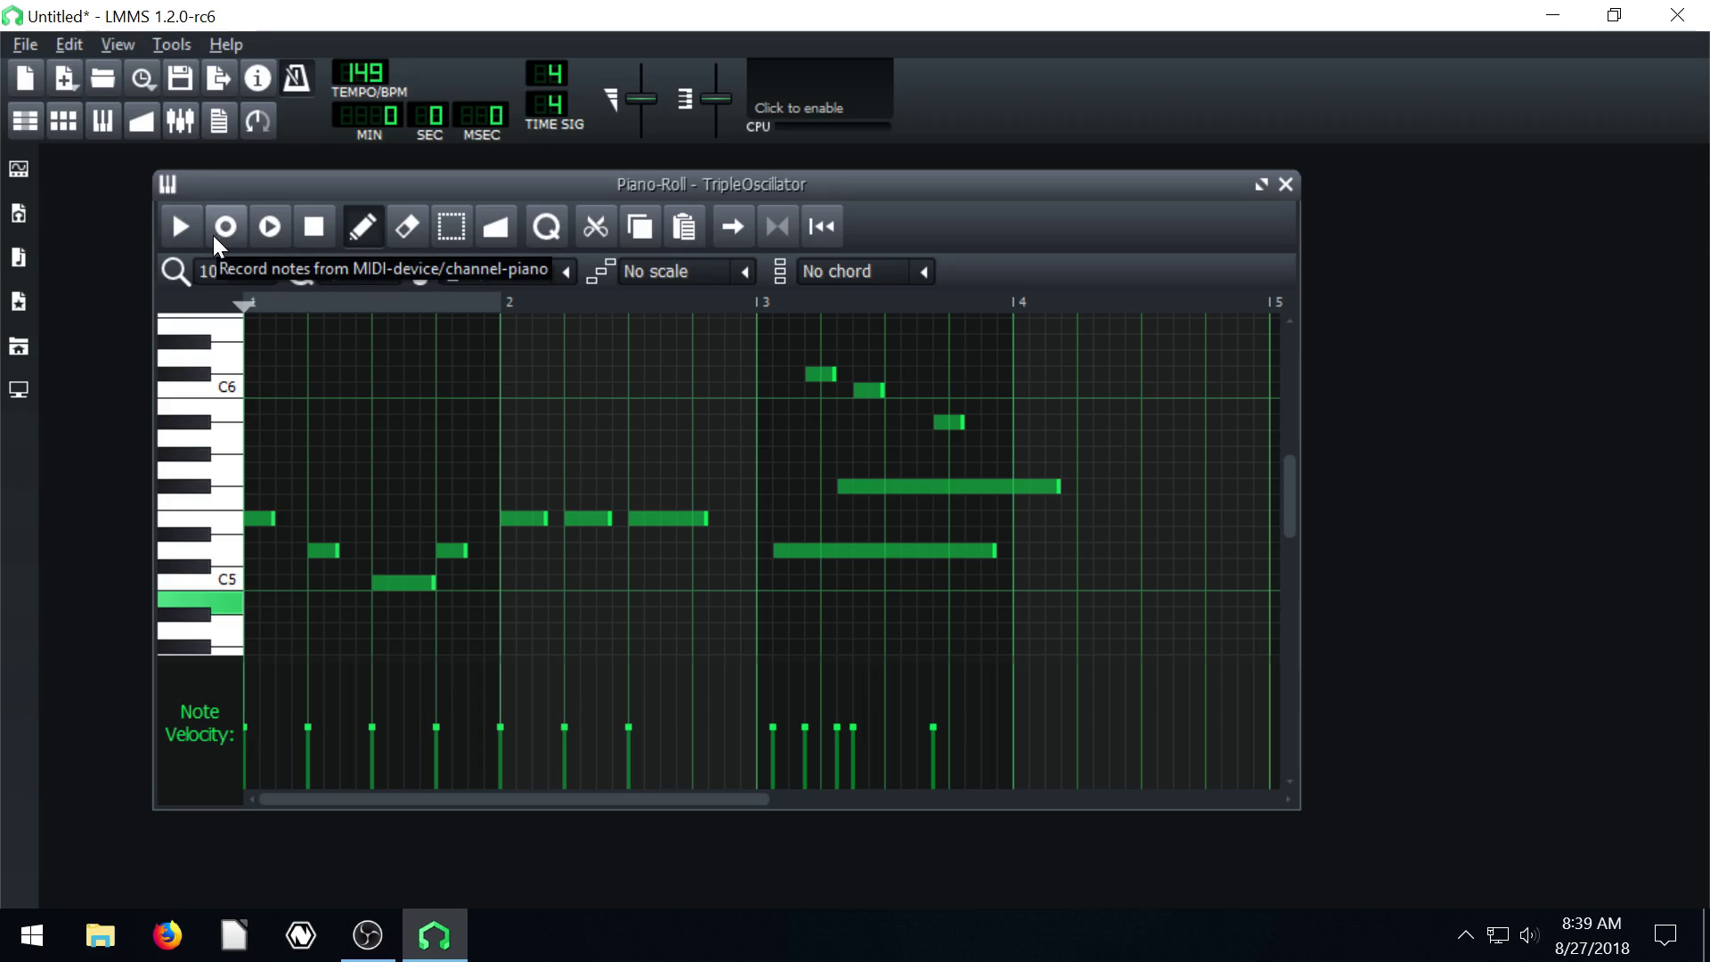
pyautogui.press('w')
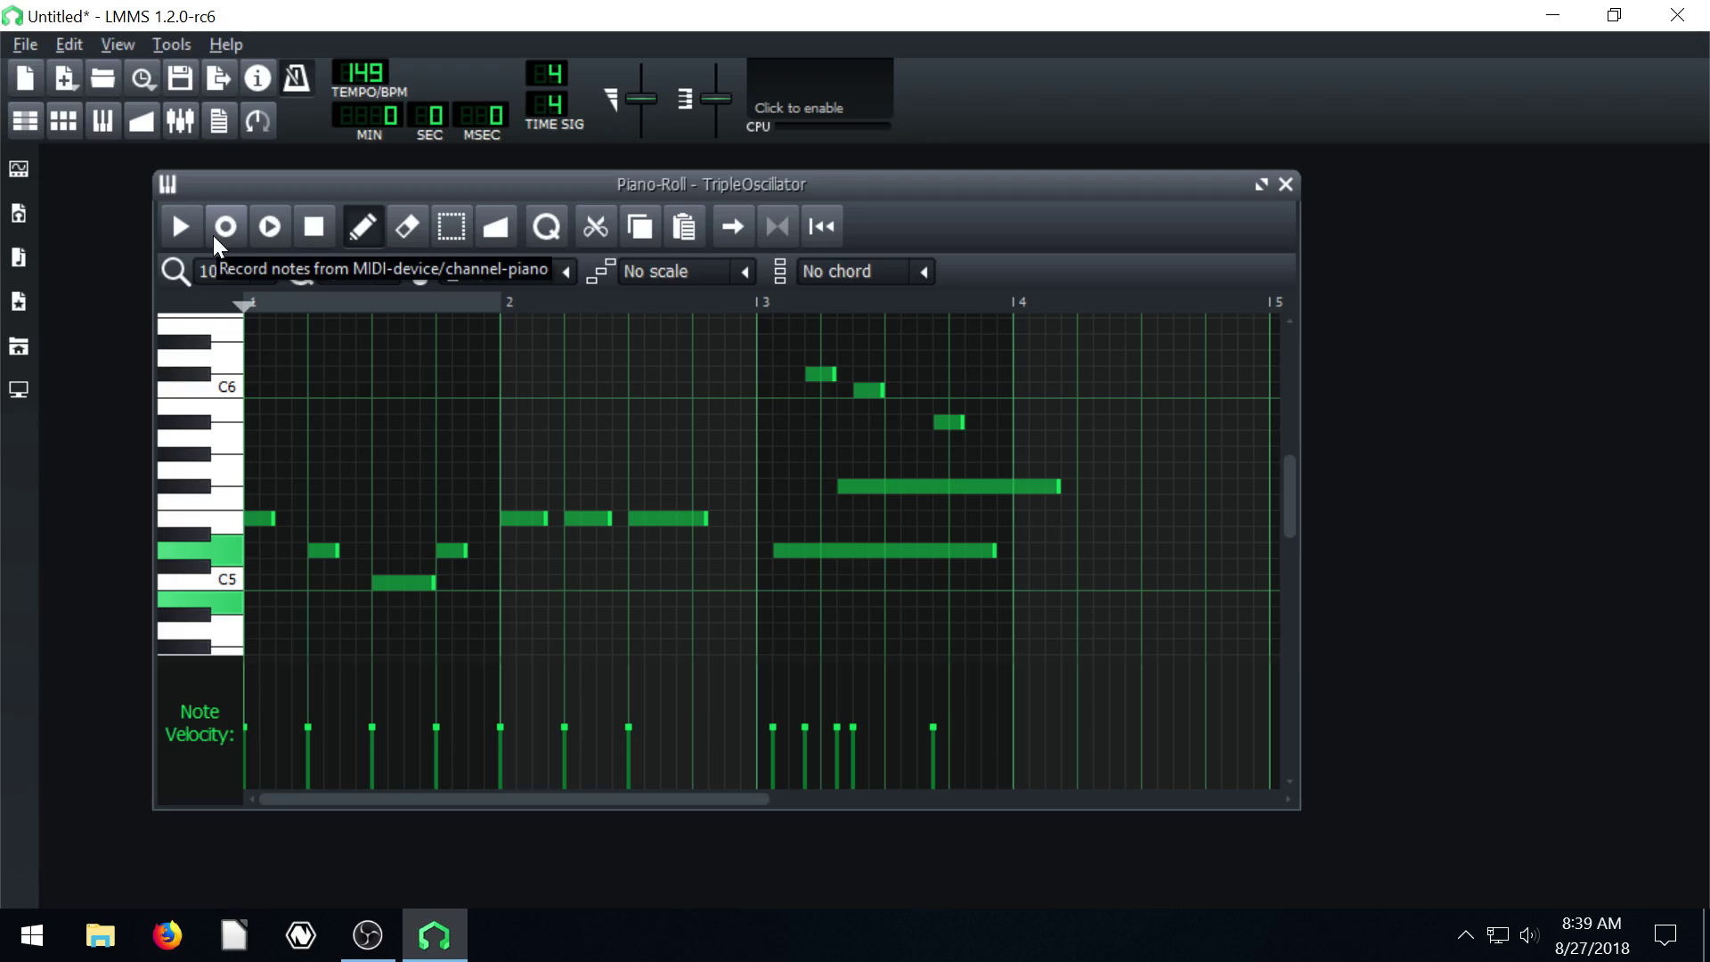
pyautogui.press('t')
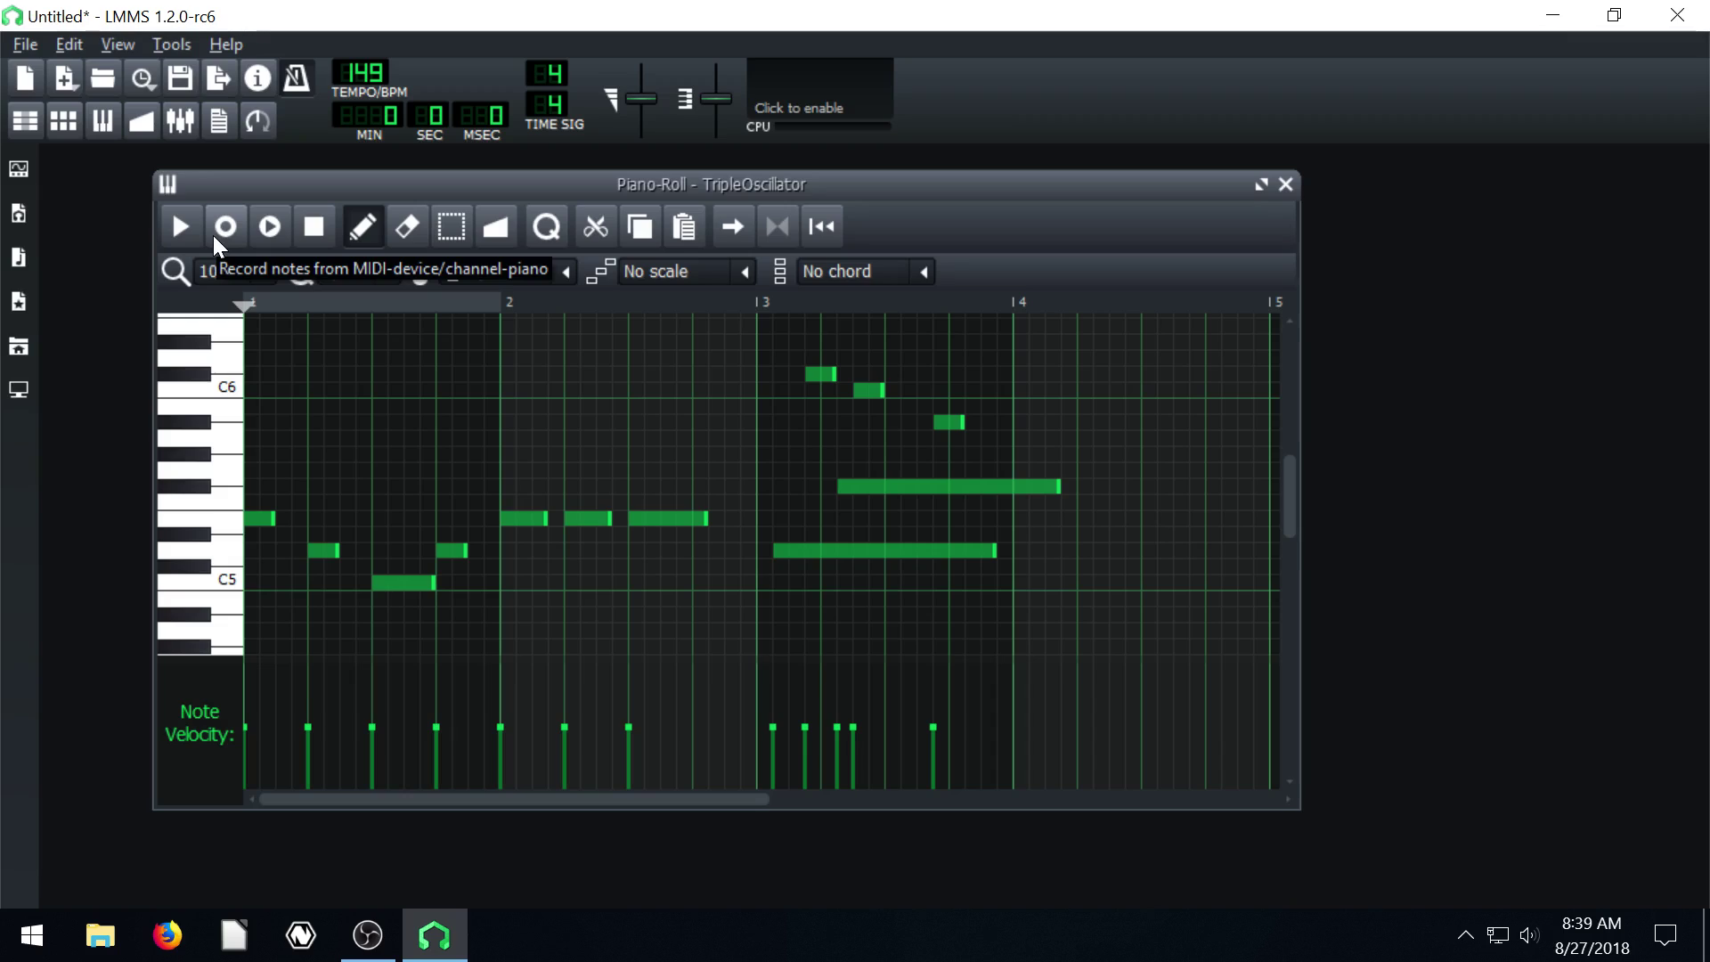
pyautogui.press('m')
pyautogui.press('w')
pyautogui.press('r')
pyautogui.press('t')
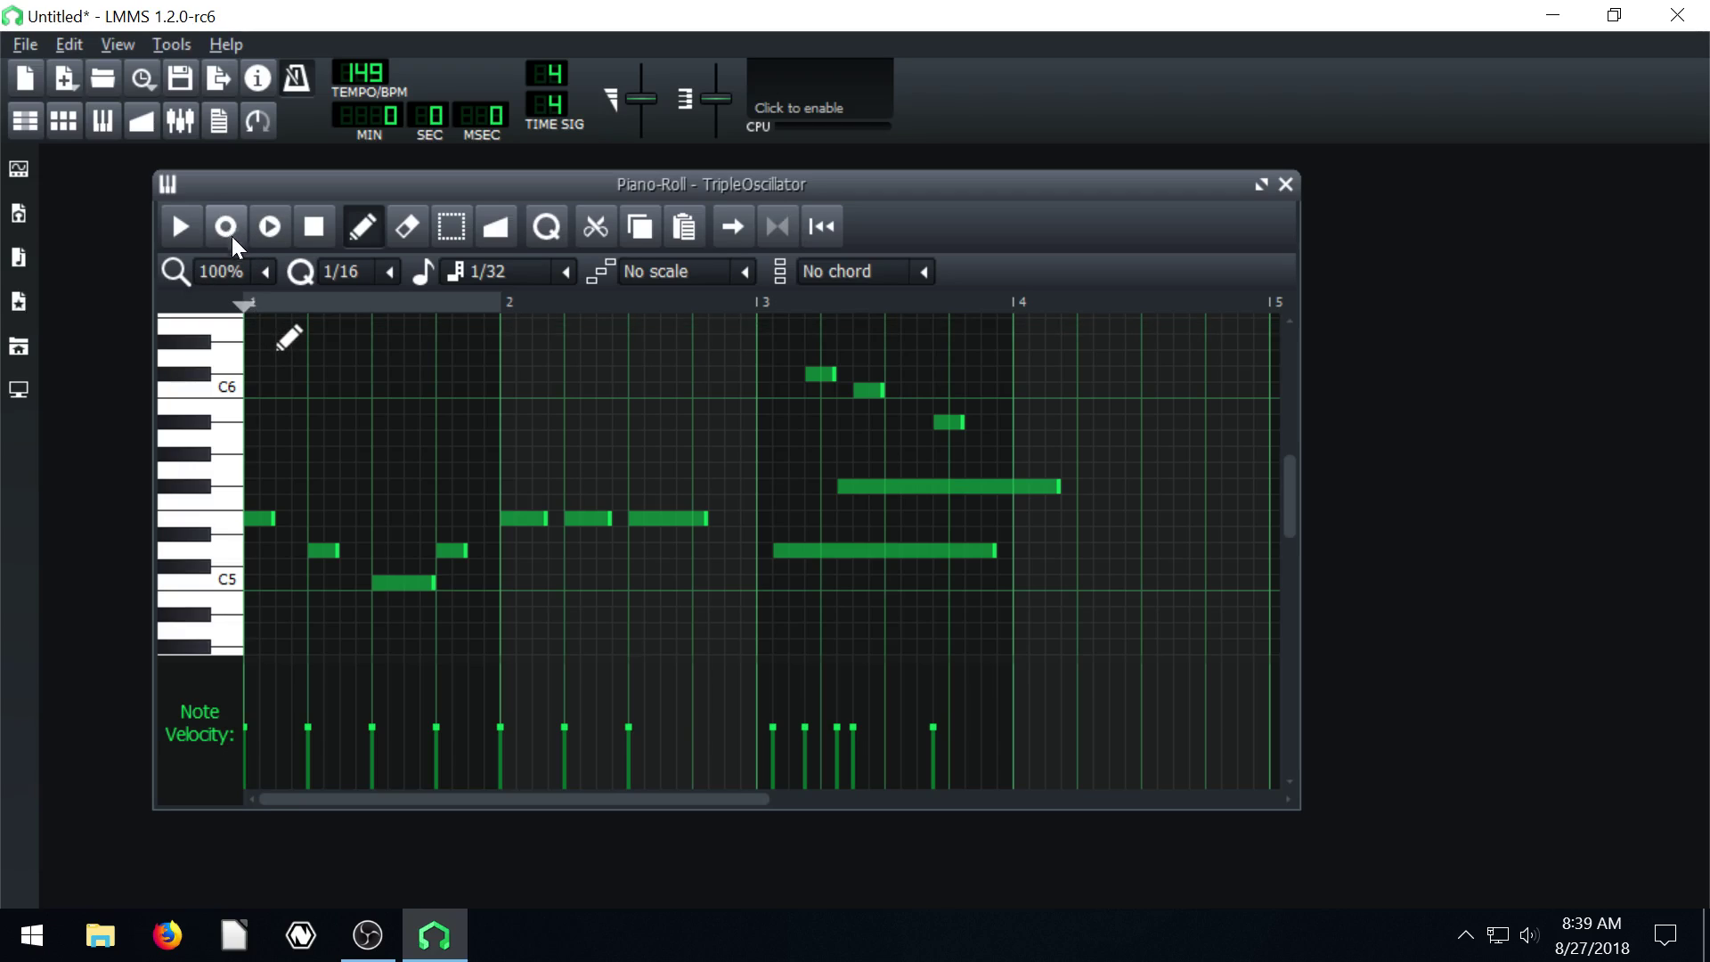
# Set placed notes to Major chords and stamp a C major chord at the bar start.
pyautogui.click(925, 272)
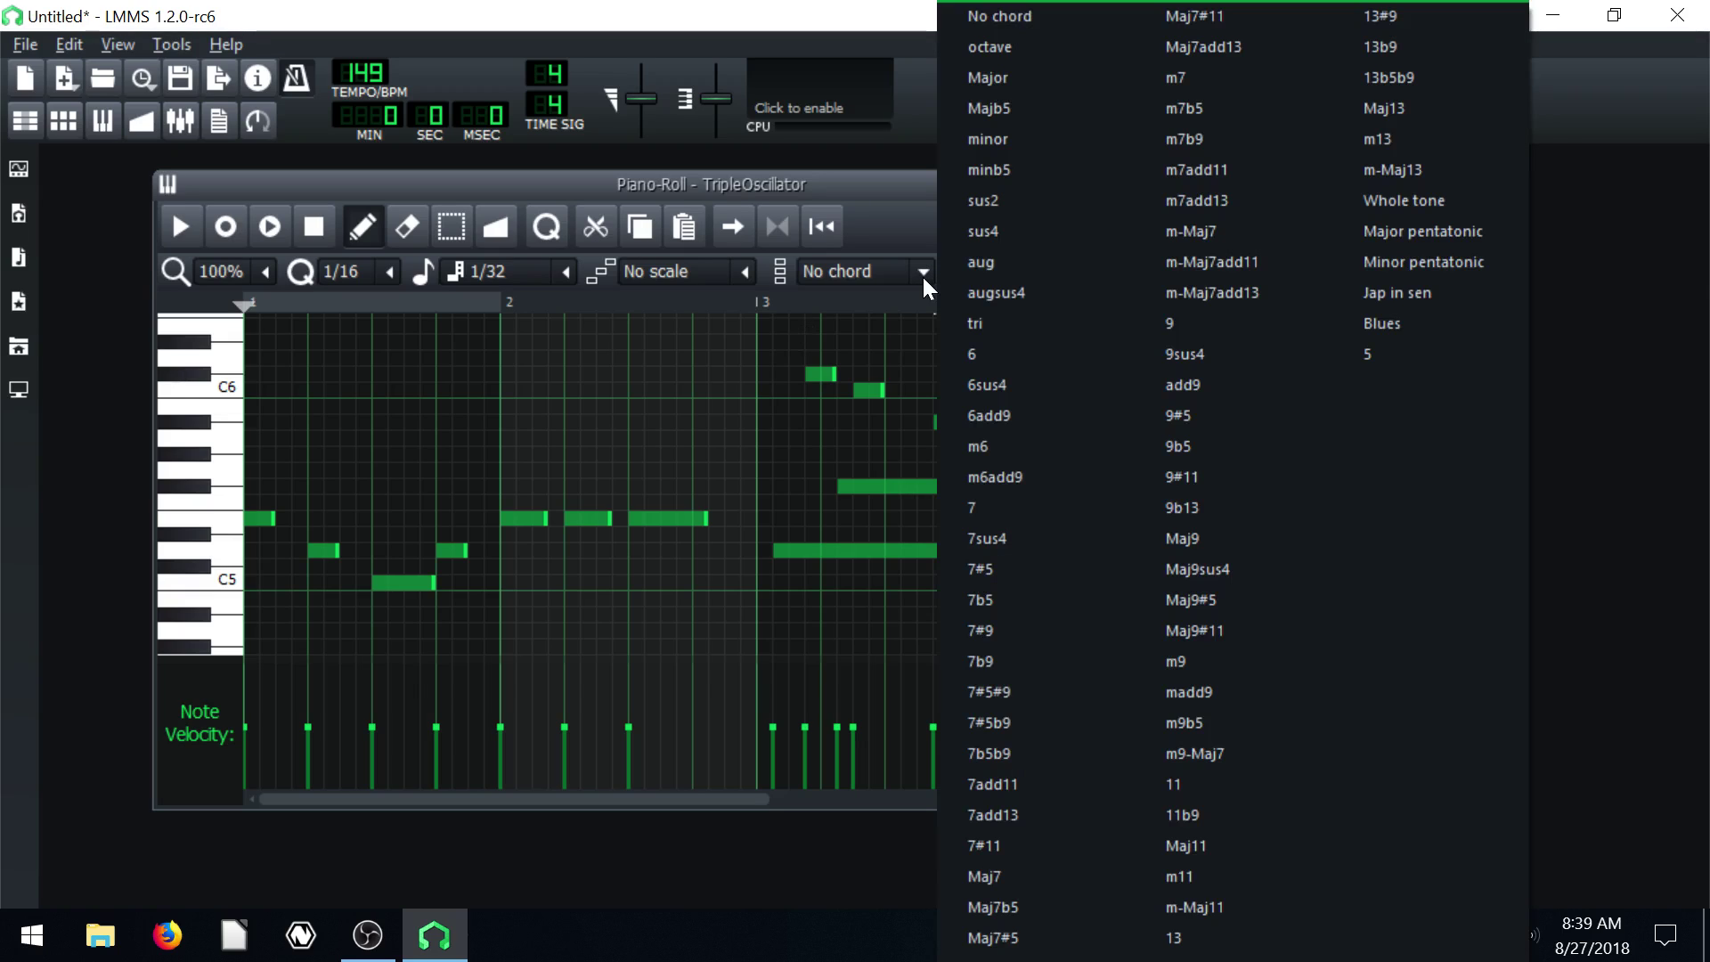
pyautogui.click(985, 76)
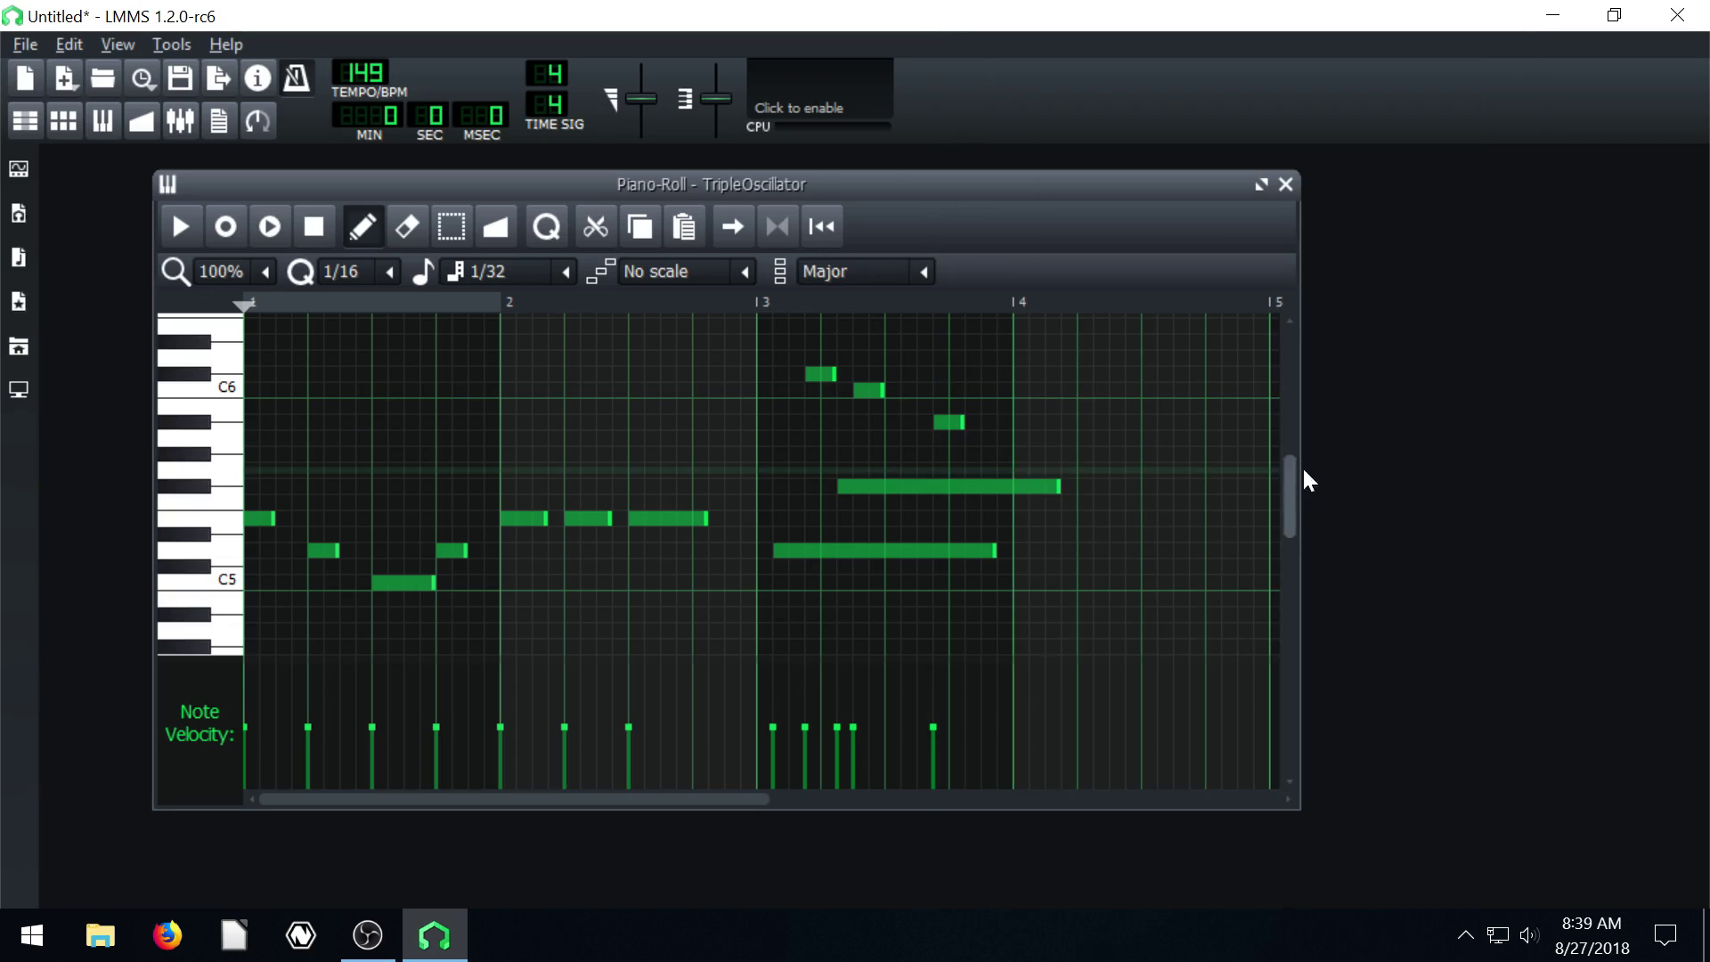
pyautogui.moveTo(1288, 492); pyautogui.dragTo(1285, 443)
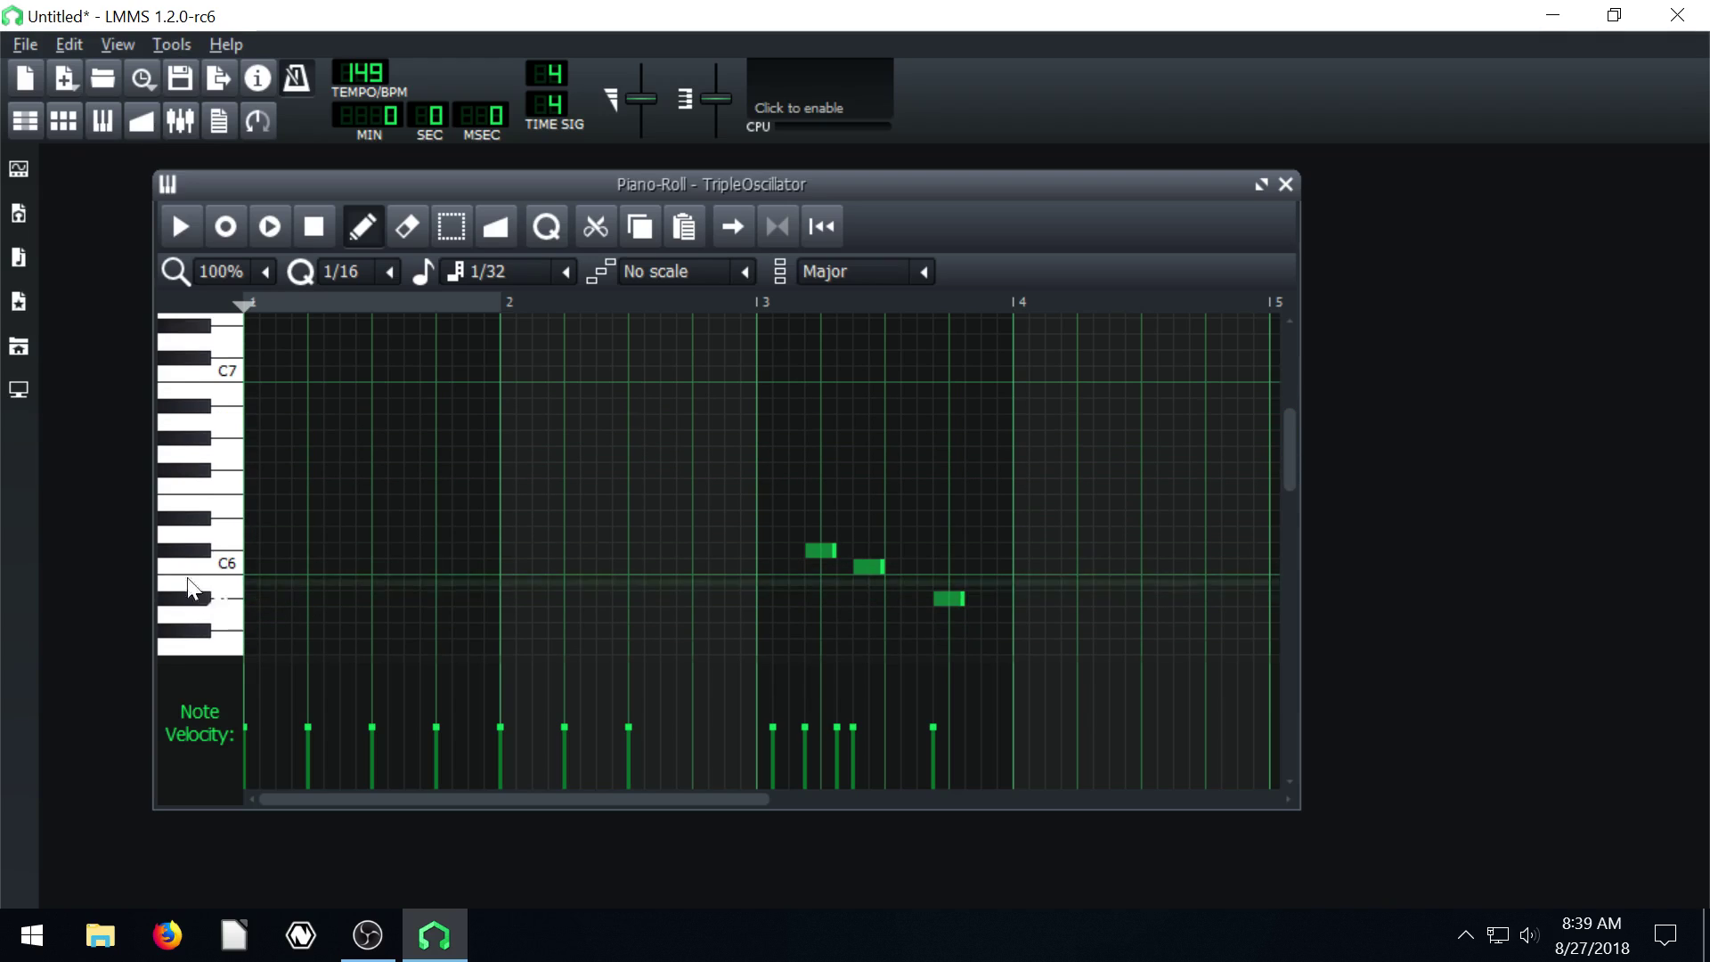
pyautogui.click(260, 563)
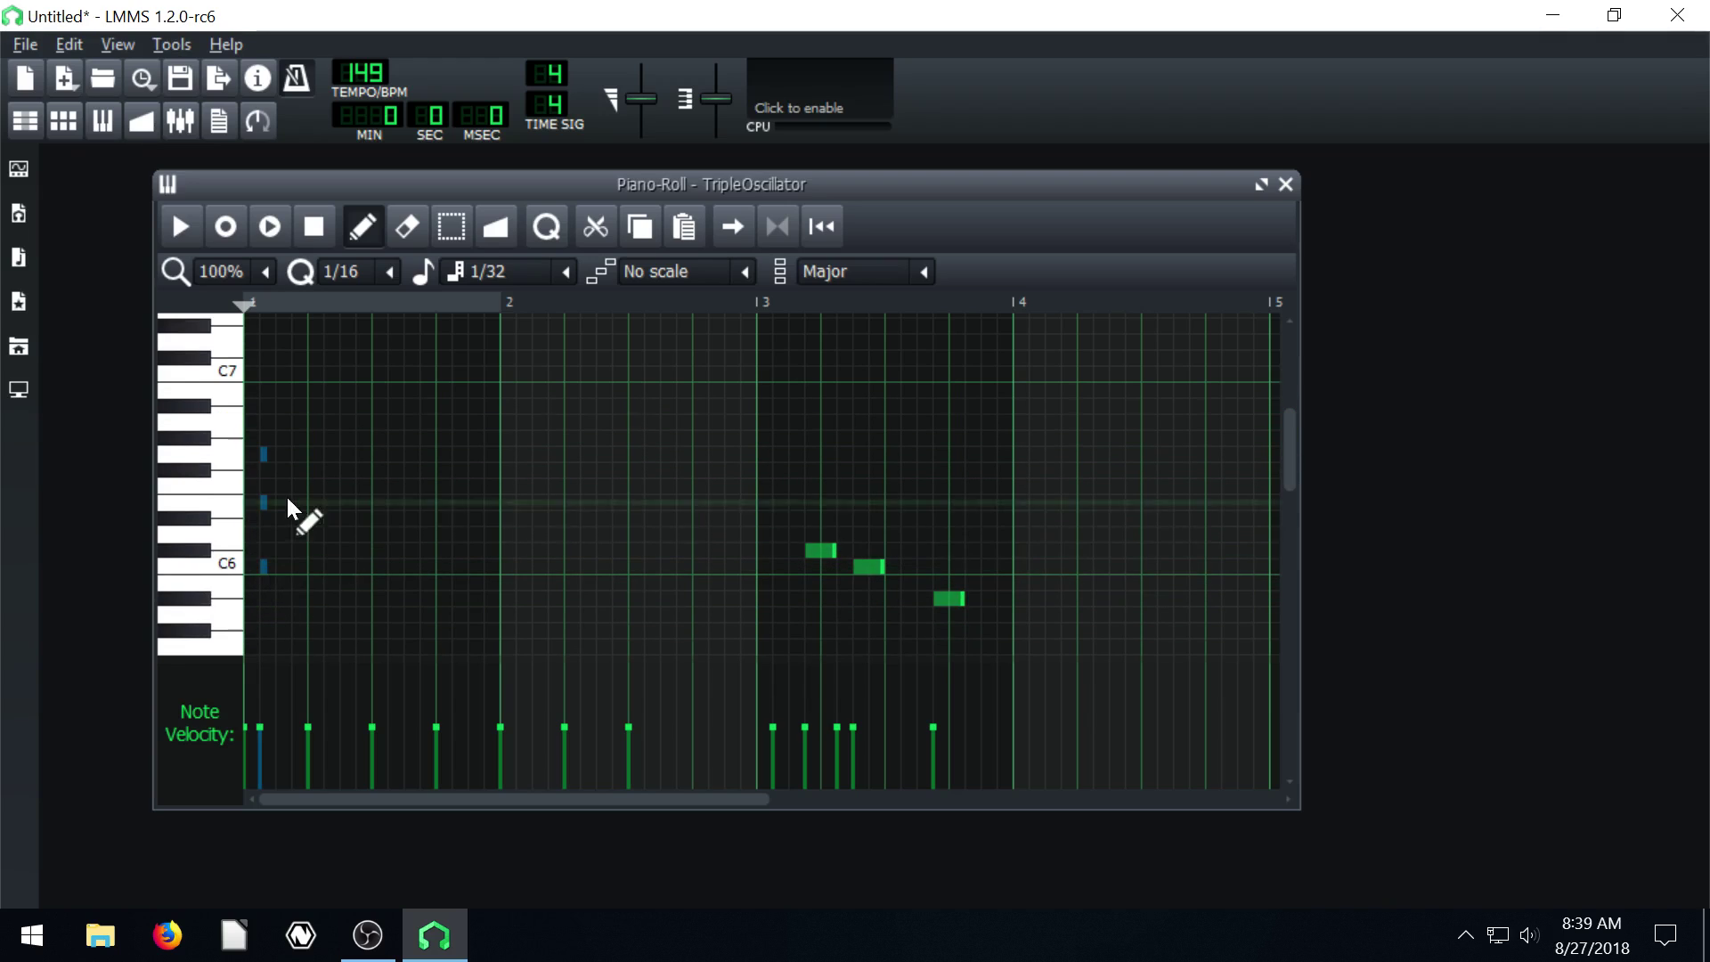
# Set note length to 1/4 and replace the tiny chord with a quarter-length C major chord.
pyautogui.click(564, 272)
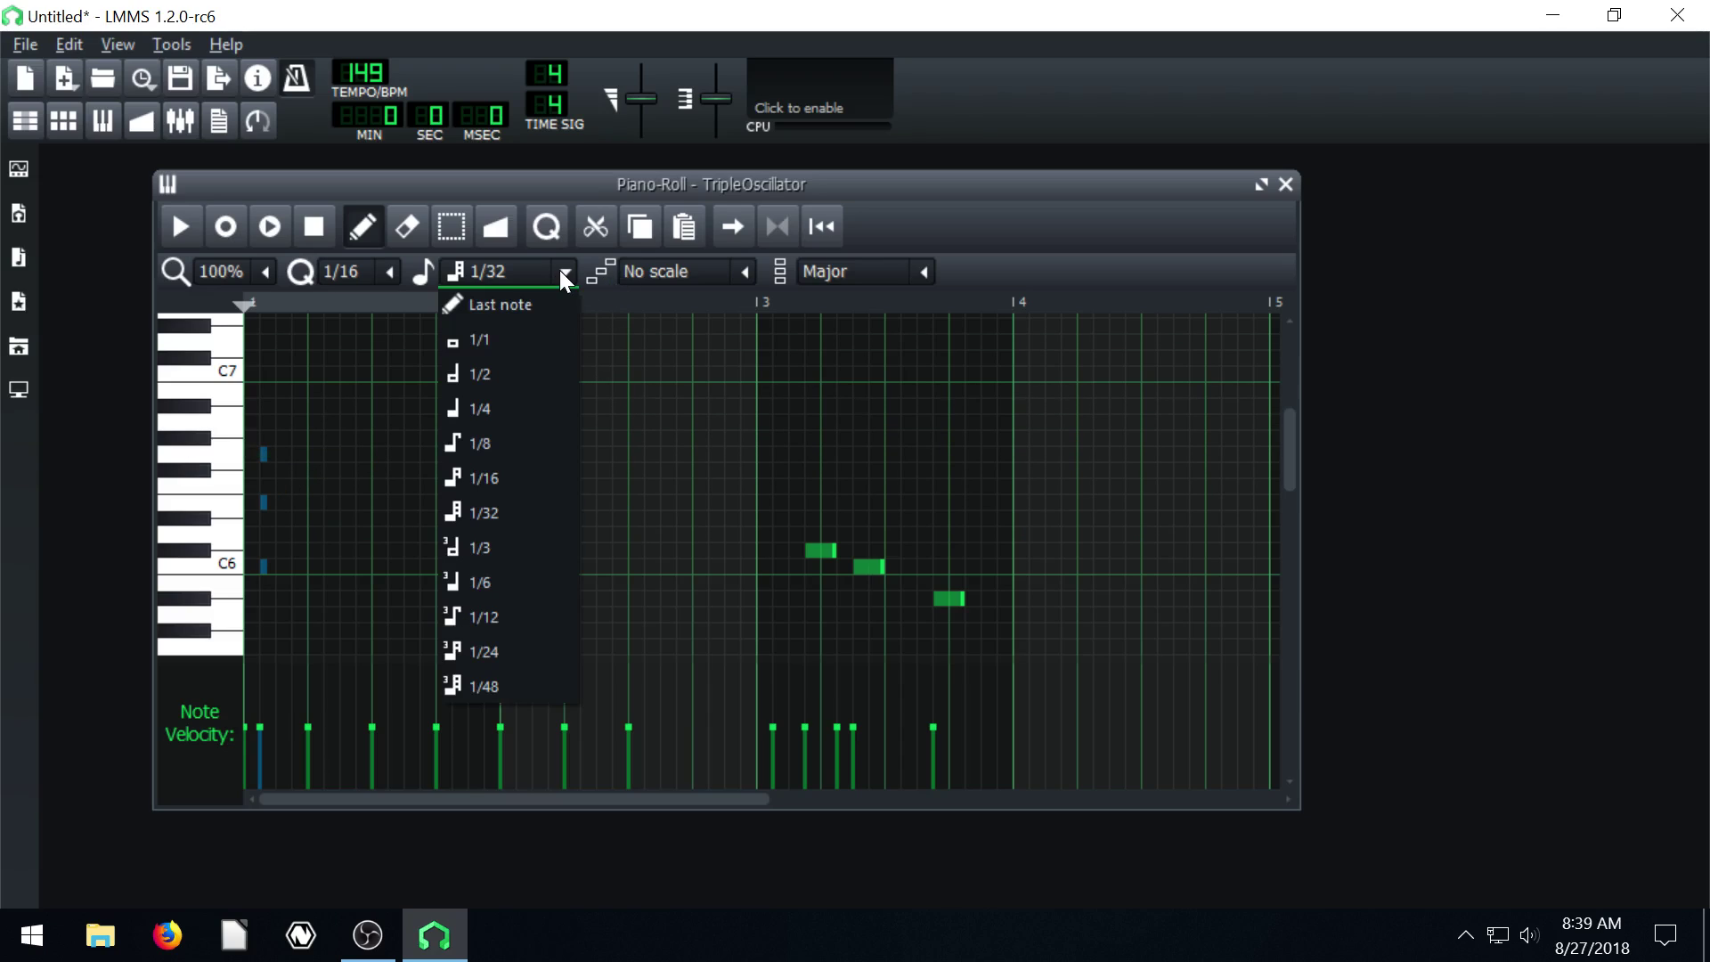
pyautogui.click(476, 411)
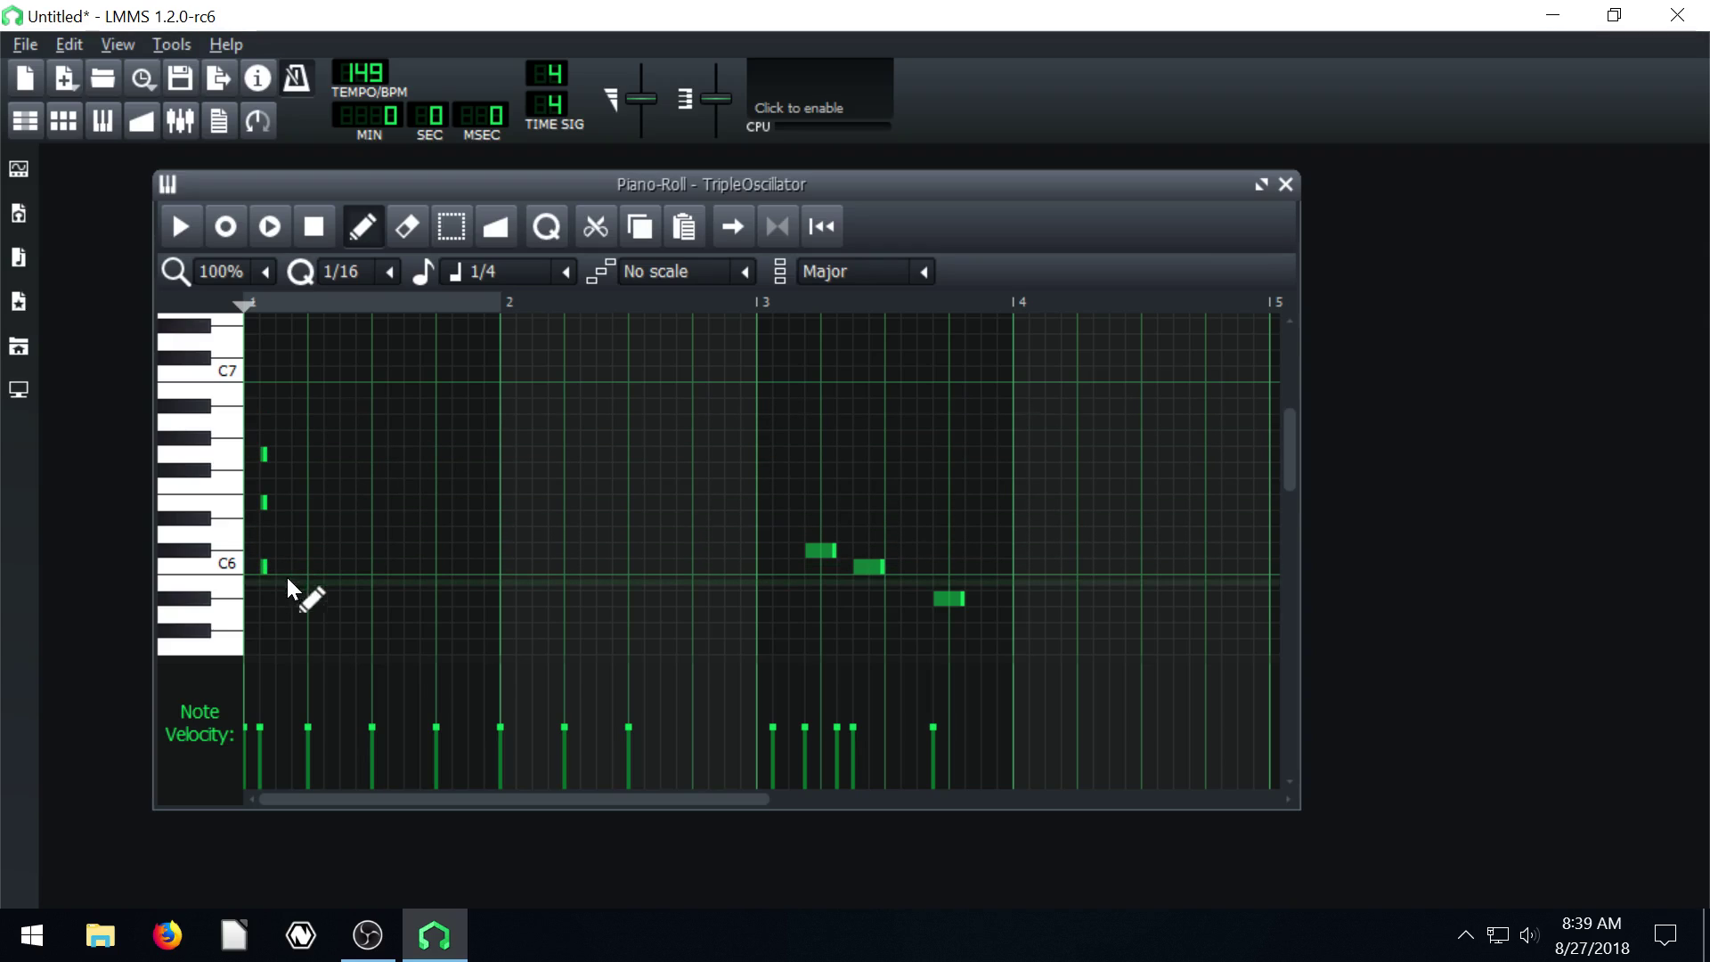
pyautogui.press('Delete')
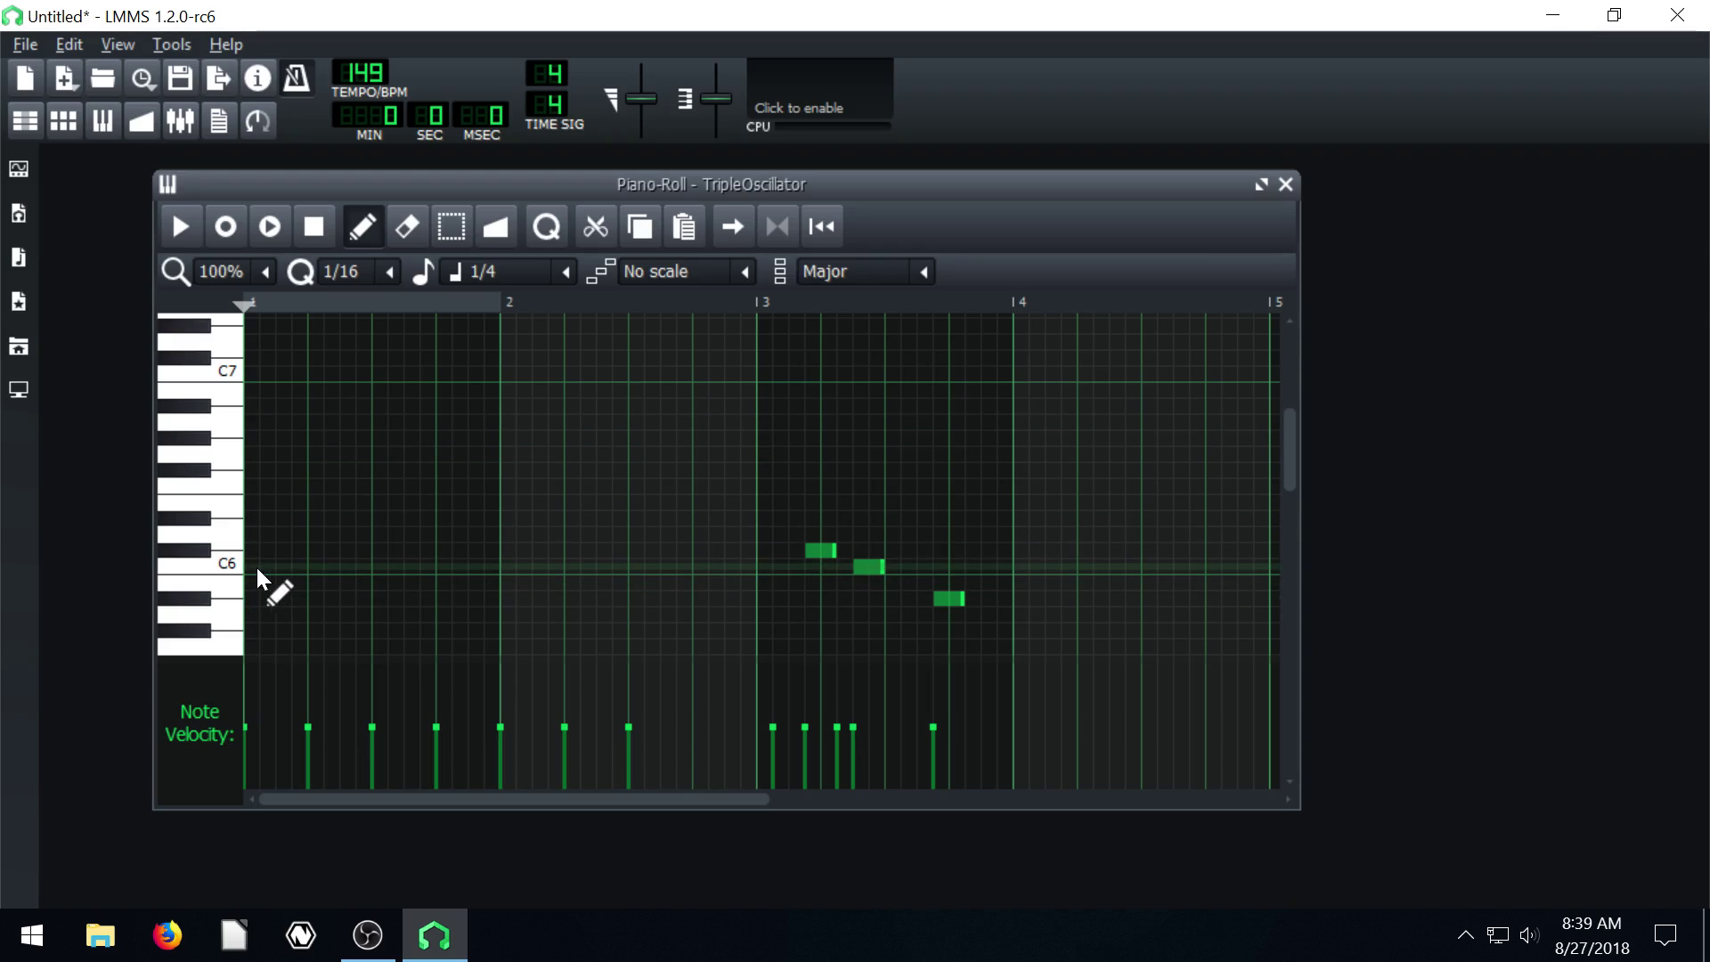
pyautogui.click(258, 569)
# Play back the piano roll, stop, and delete the C major chord.
pyautogui.scroll(-2, 312, 516)
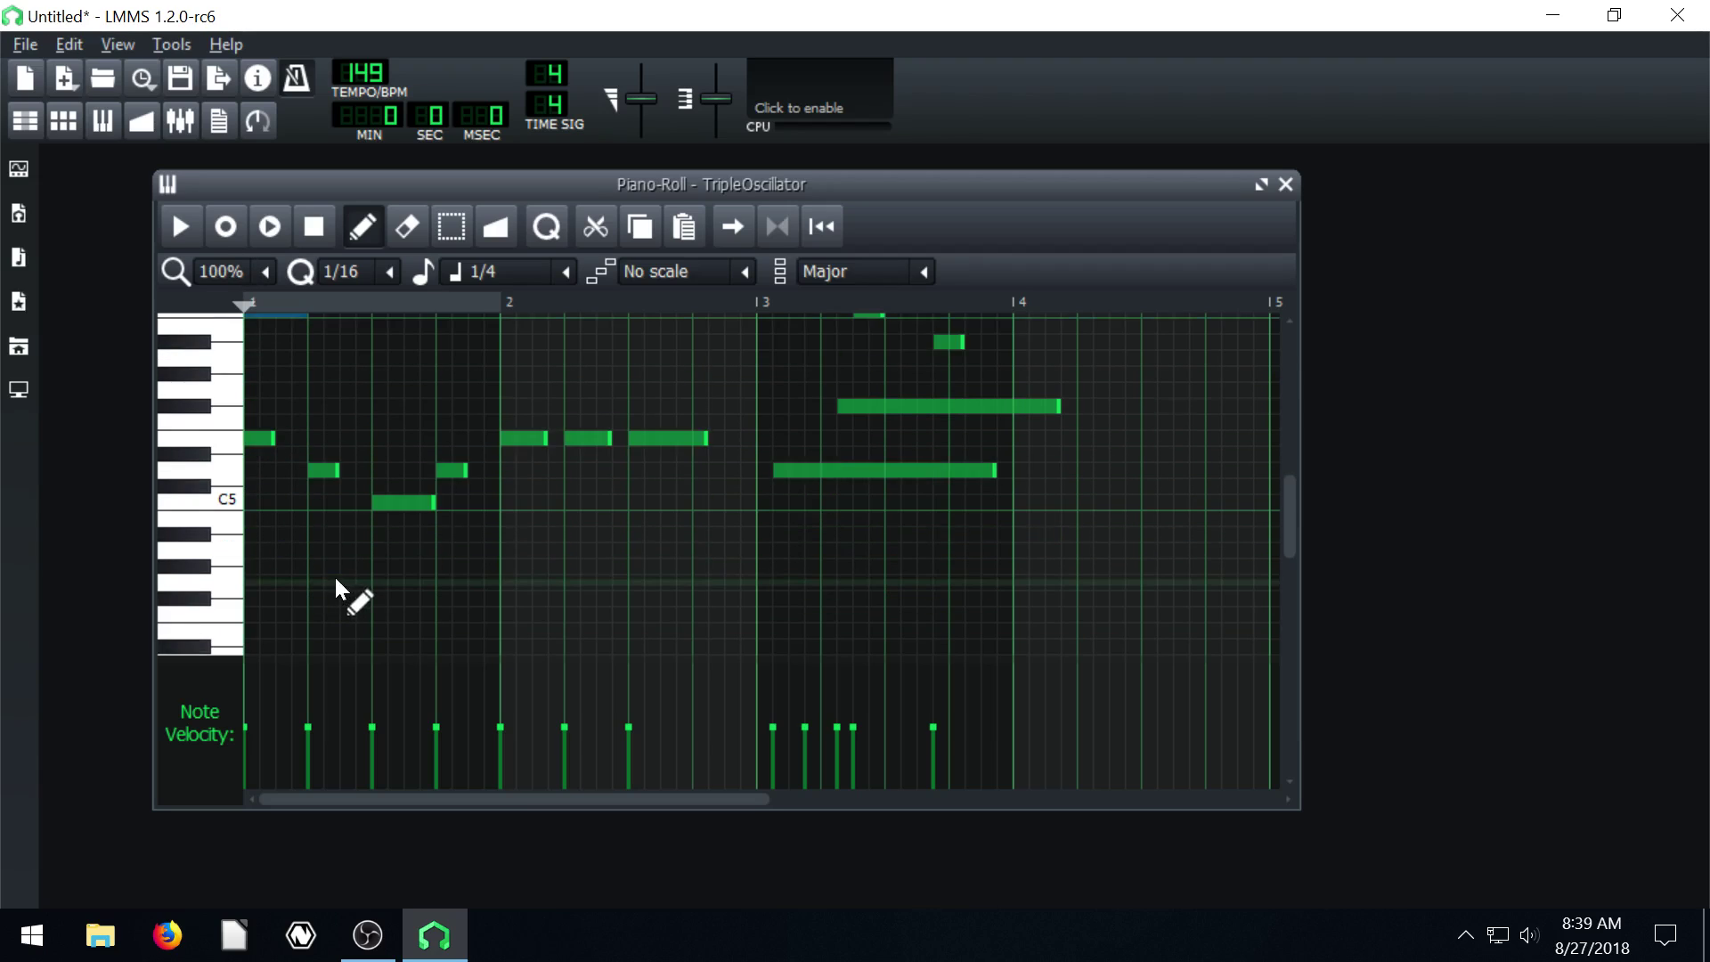
pyautogui.click(180, 226)
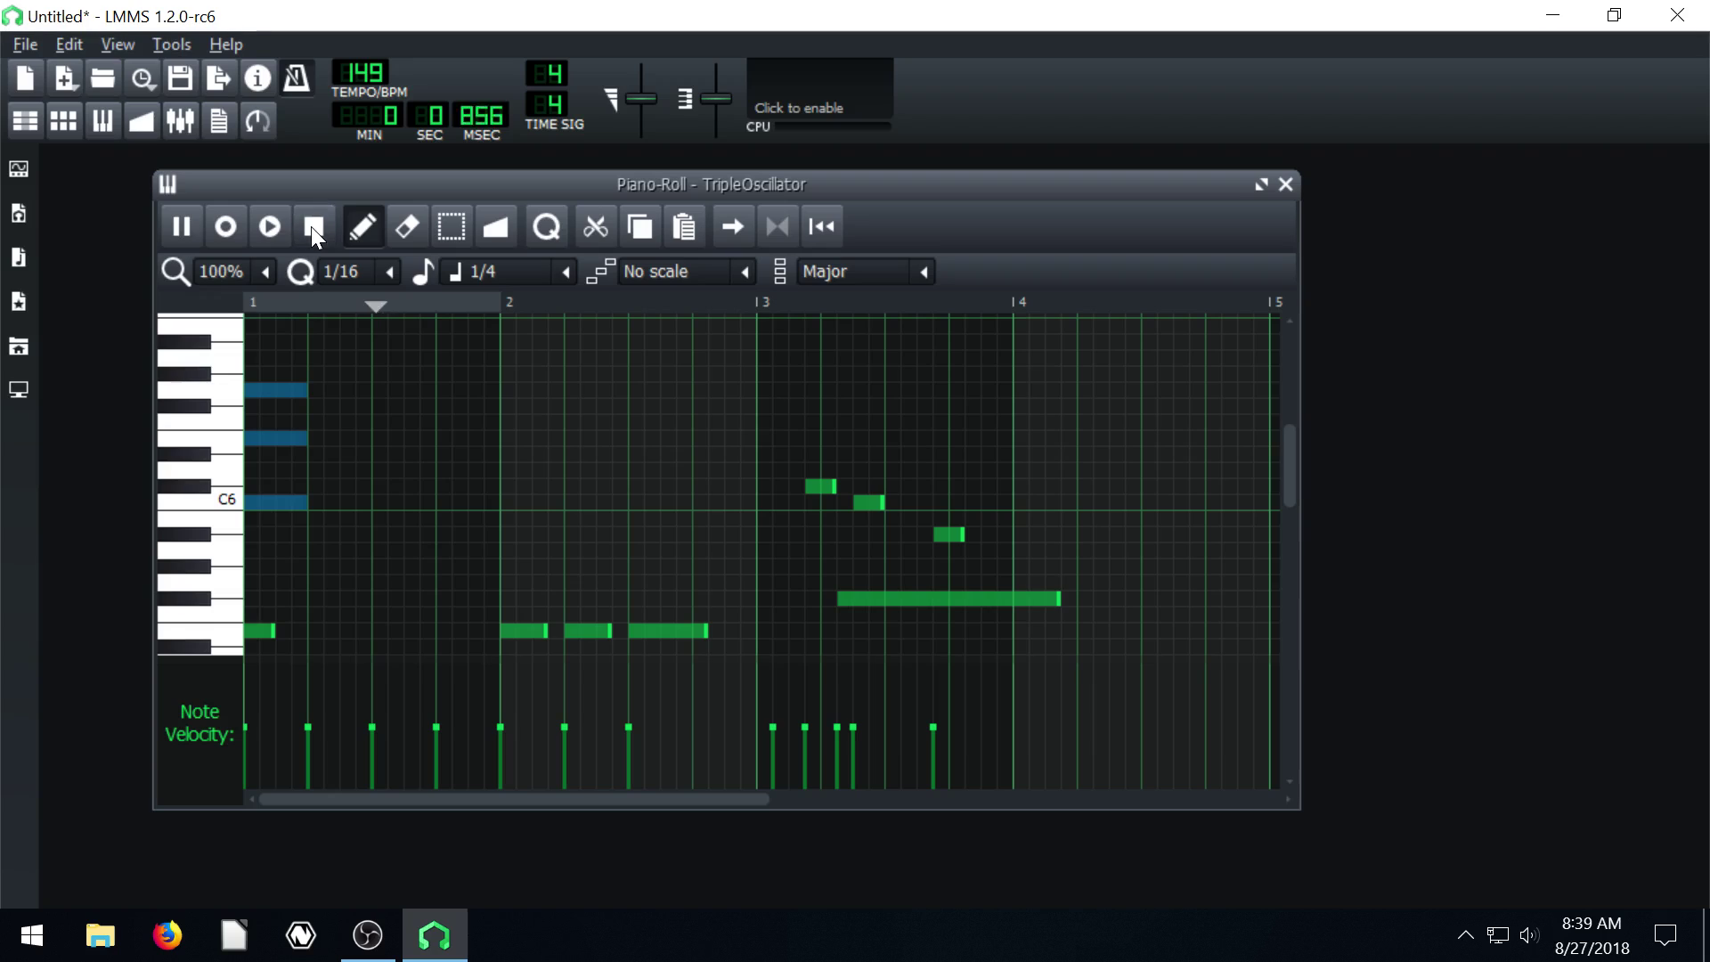
pyautogui.click(314, 226)
pyautogui.scroll(2, 328, 441)
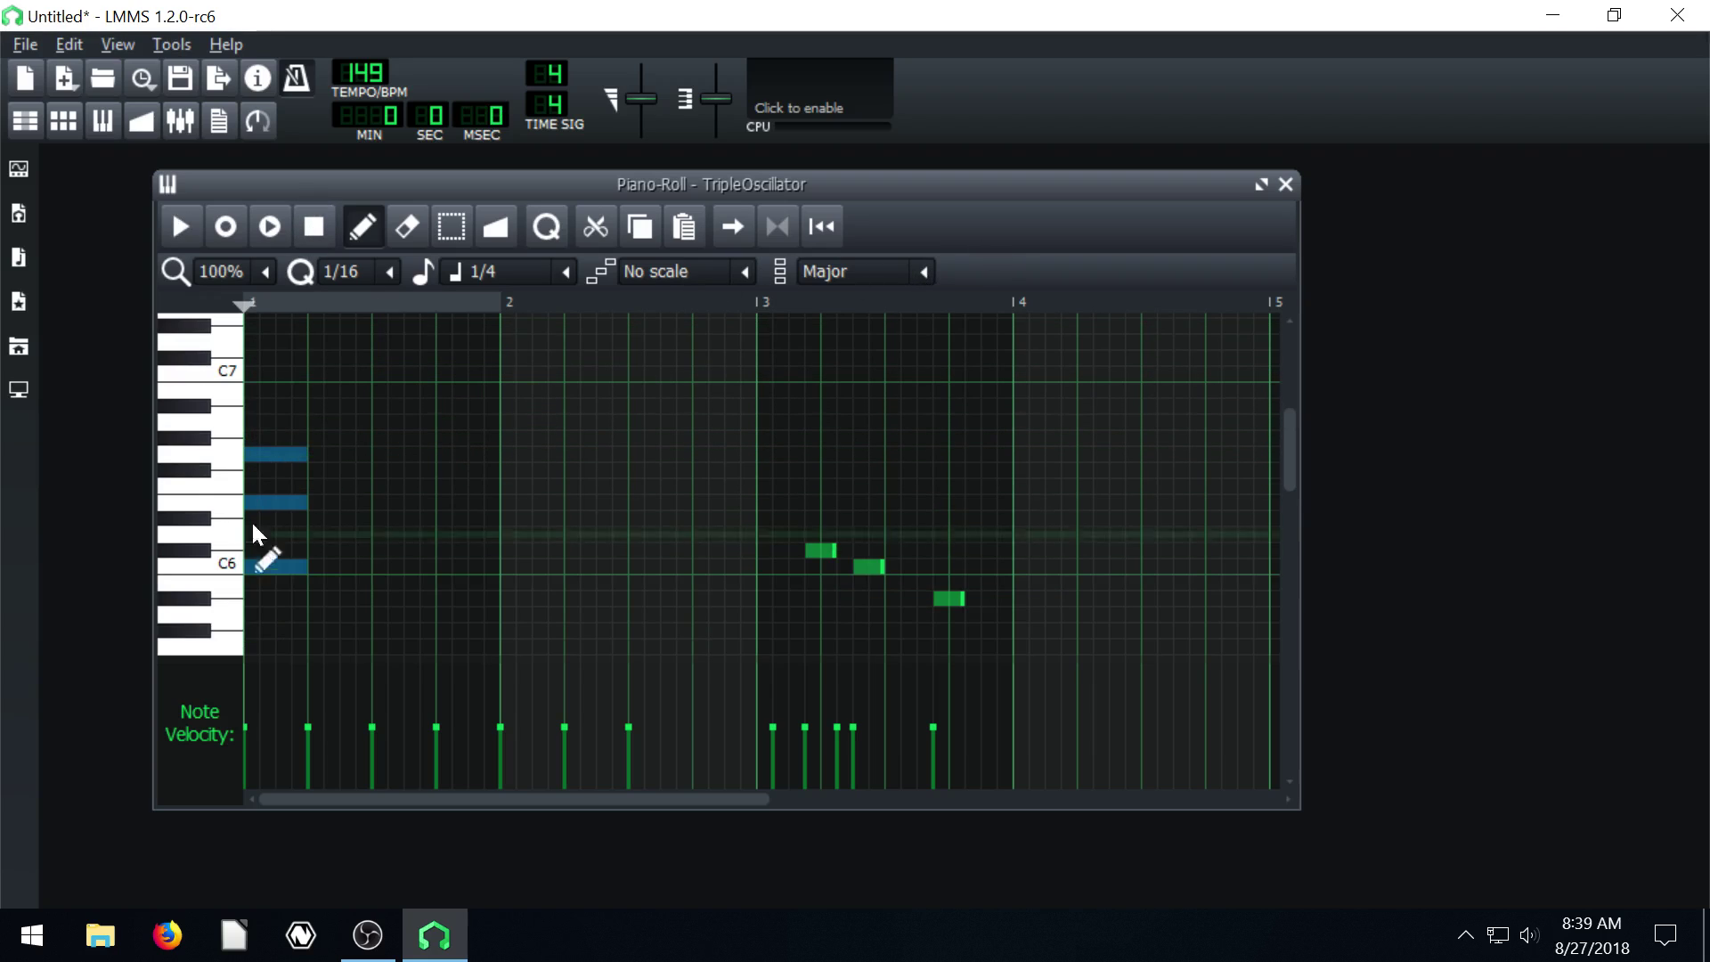
pyautogui.press('Delete')
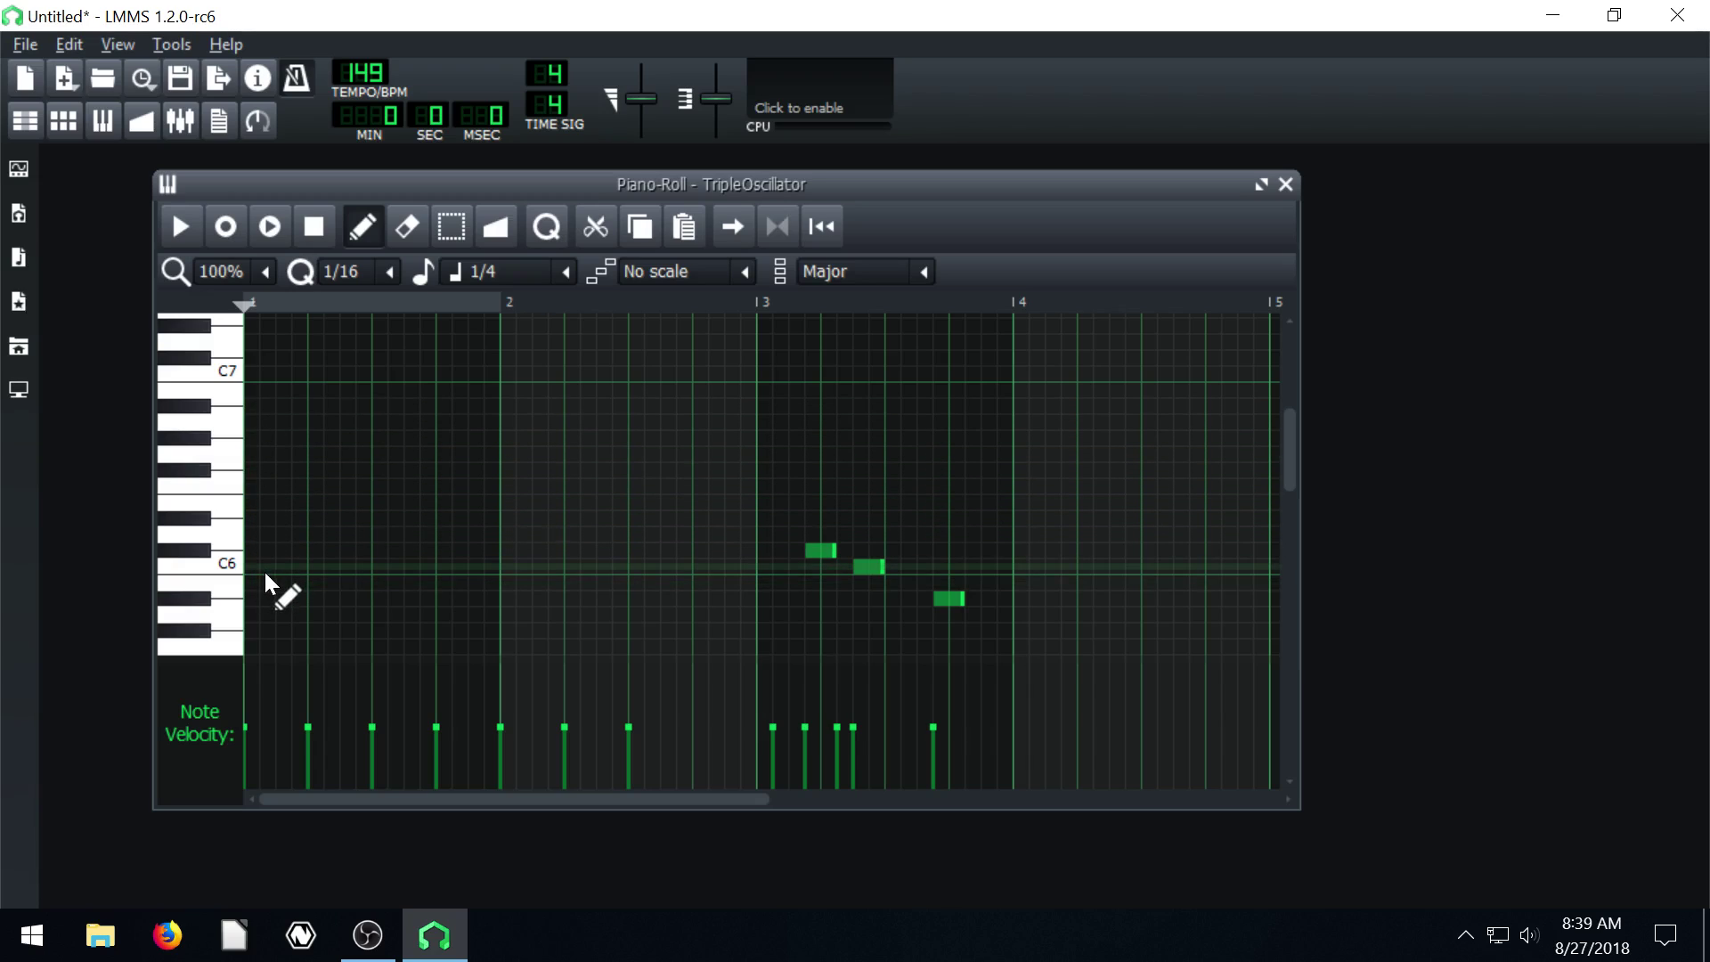
# Place a minor chord on C6 at the bar start and play it back.
pyautogui.click(925, 275)
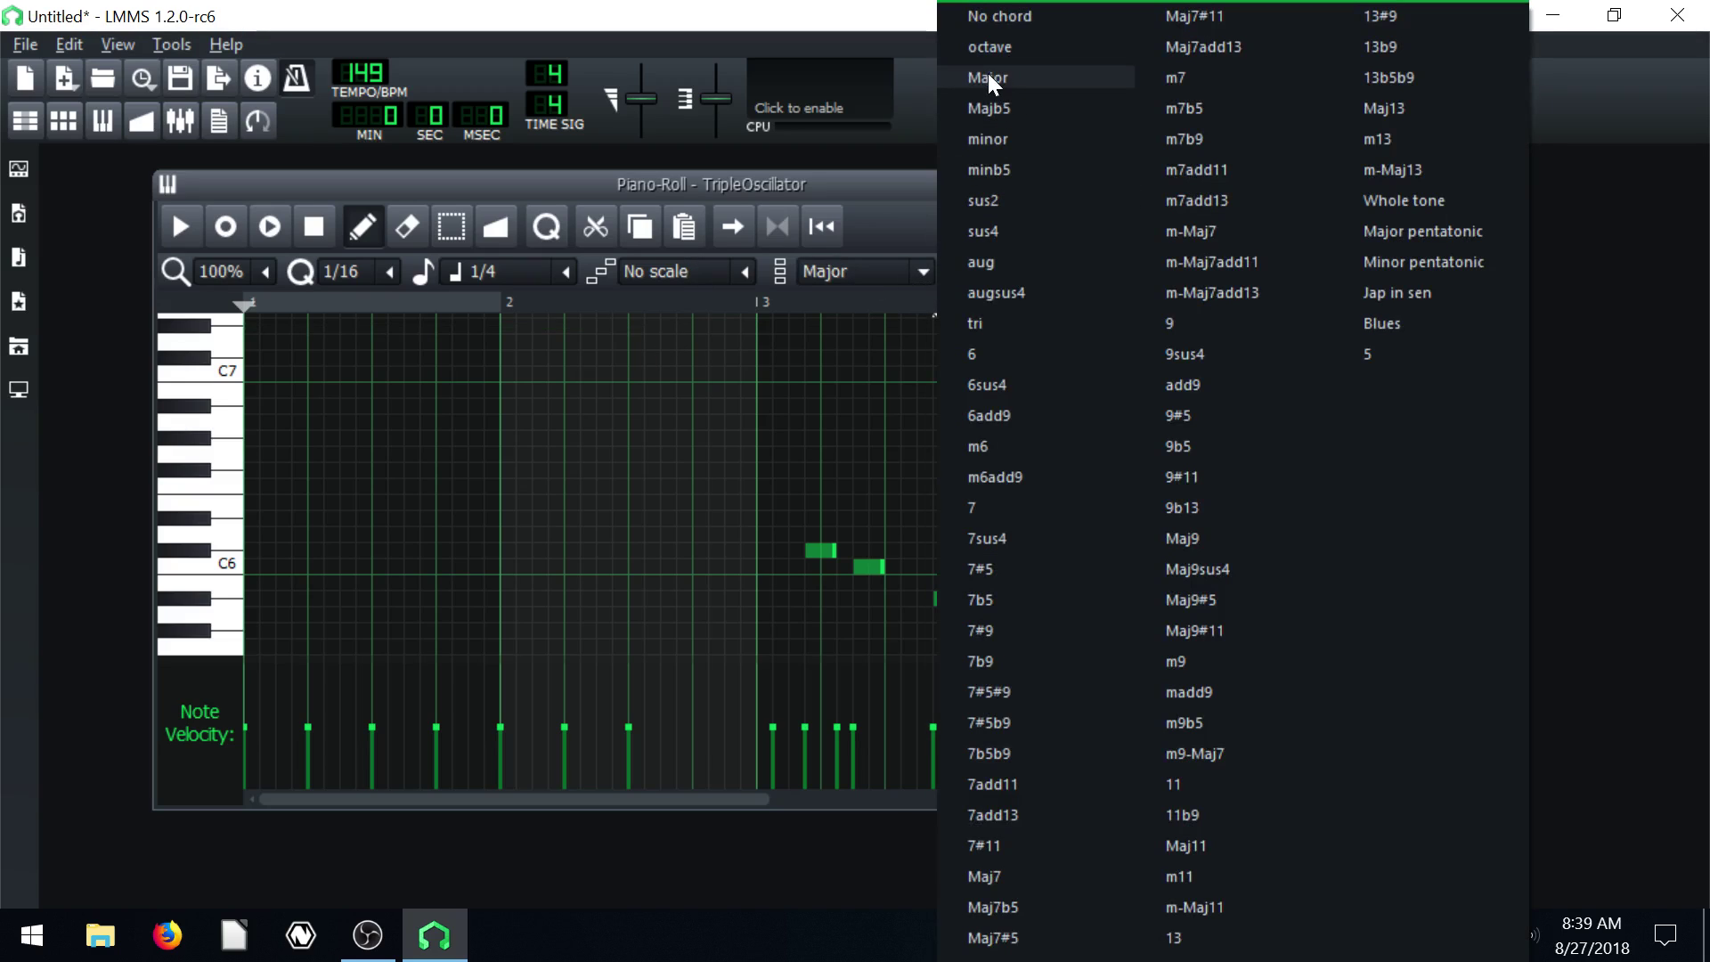
pyautogui.click(985, 140)
pyautogui.click(271, 565)
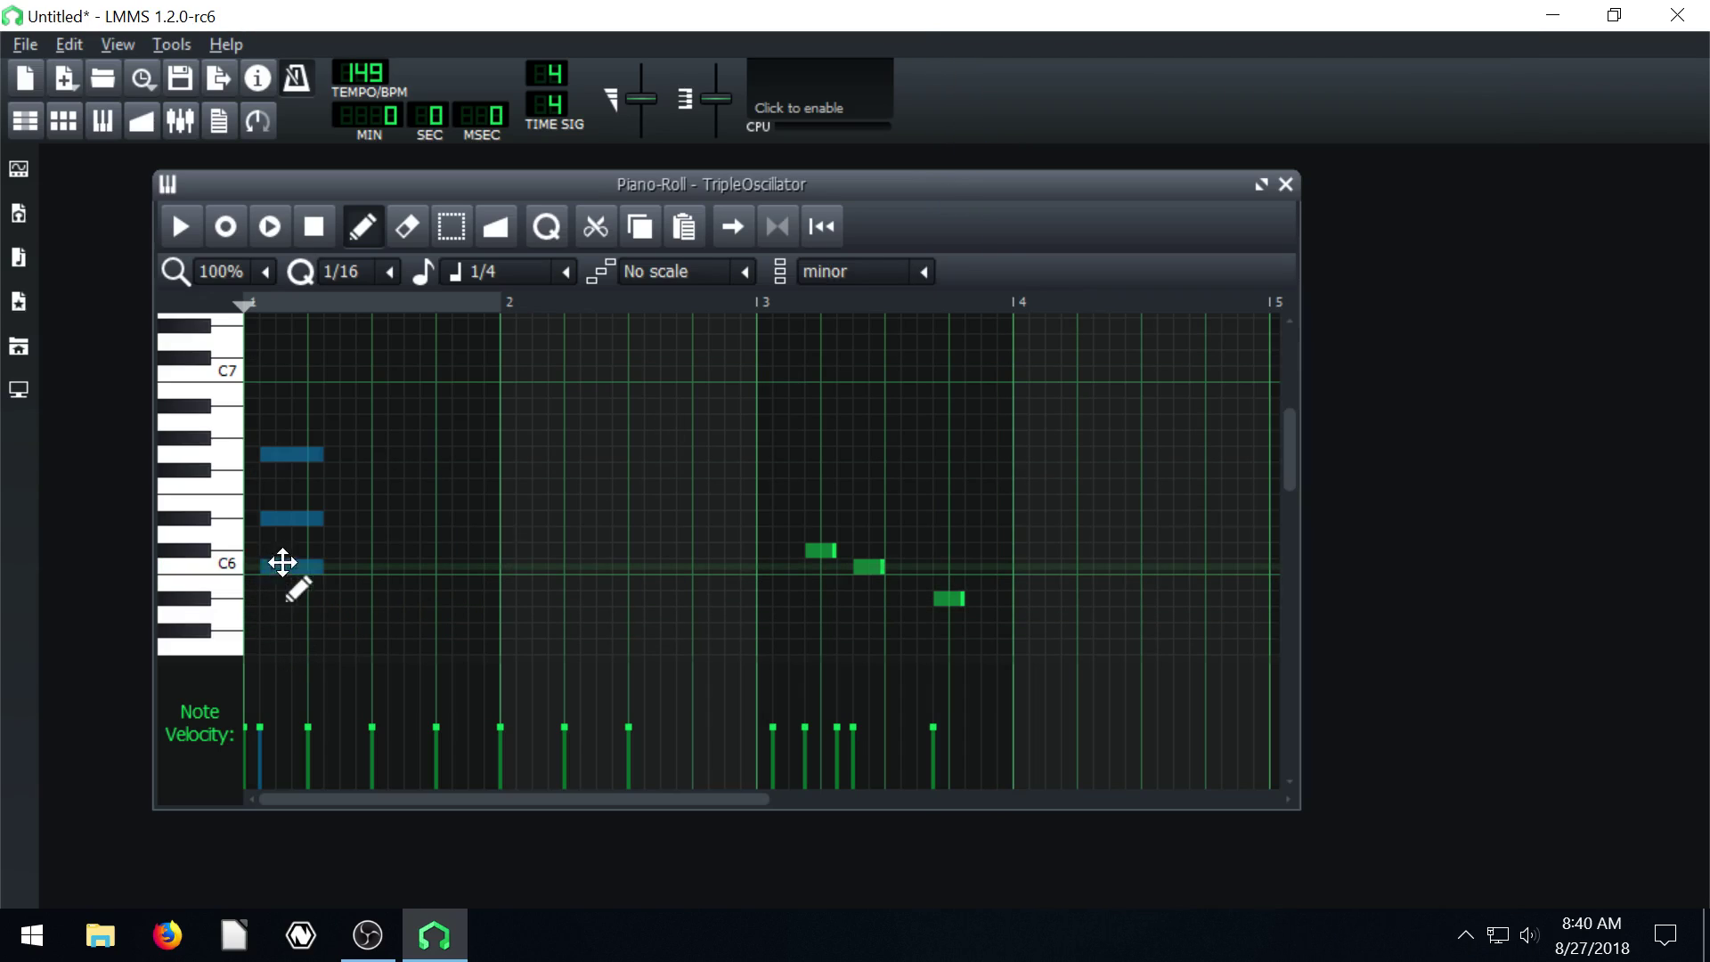
pyautogui.click(180, 228)
pyautogui.click(313, 226)
# Add an m7add11 chord just before bar 2 and play the melody from there.
pyautogui.click(921, 272)
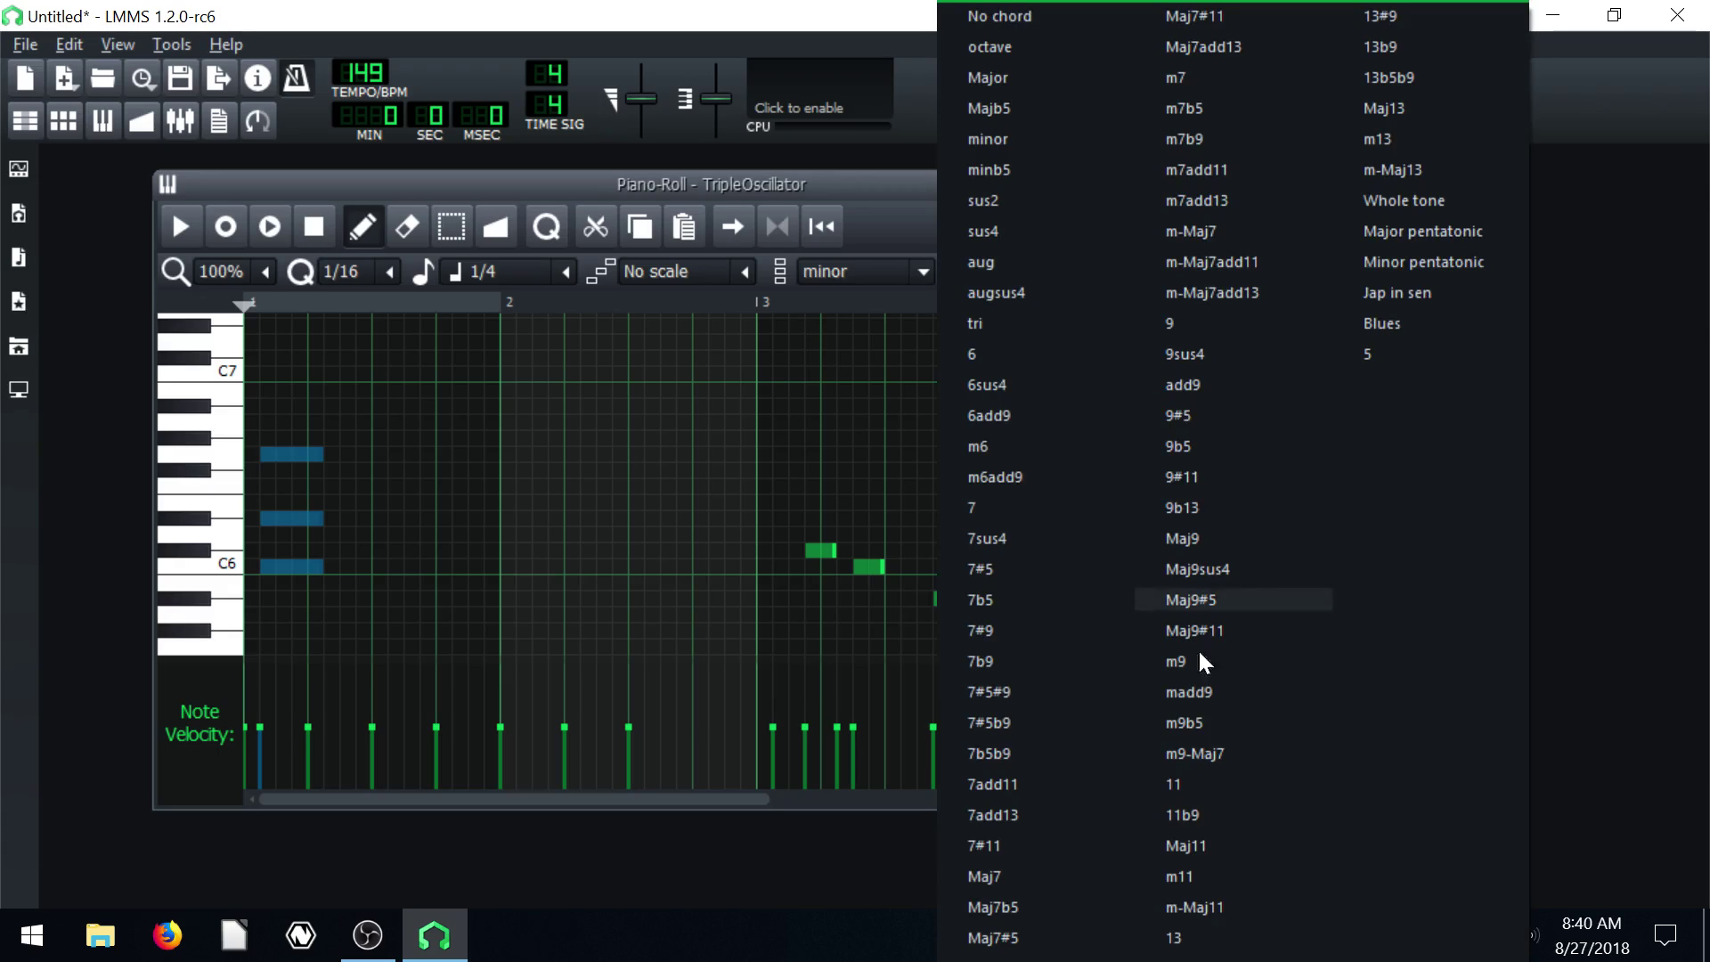
pyautogui.click(1202, 170)
pyautogui.click(466, 535)
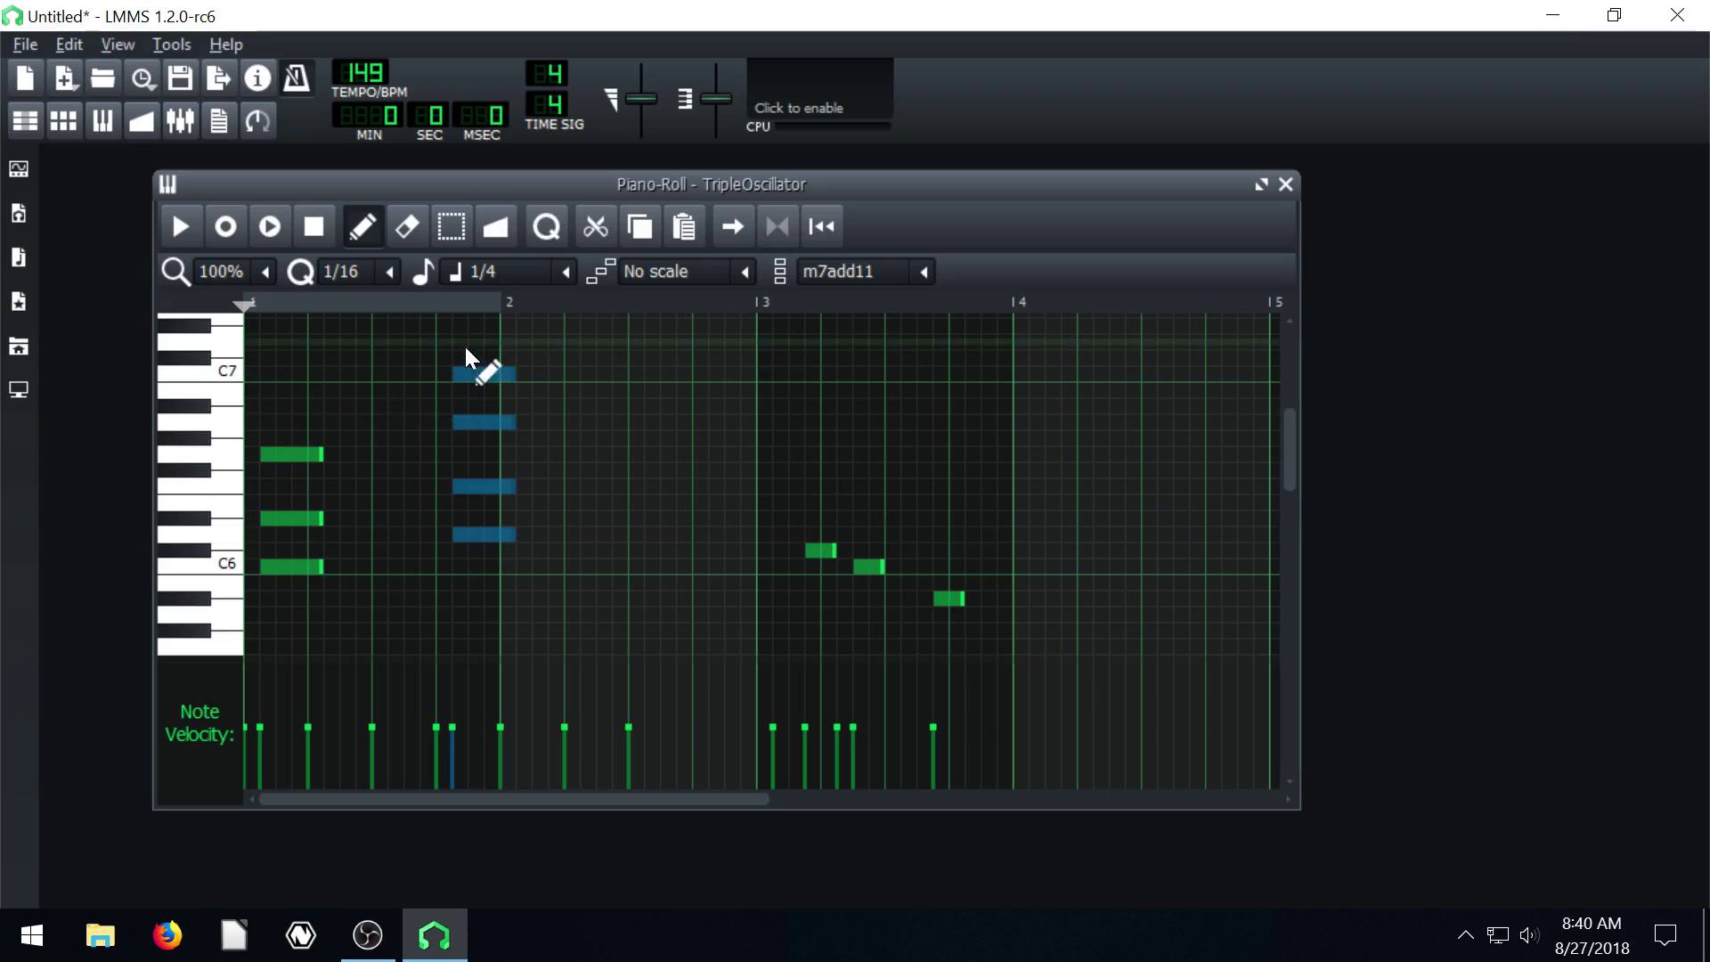
pyautogui.click(440, 307)
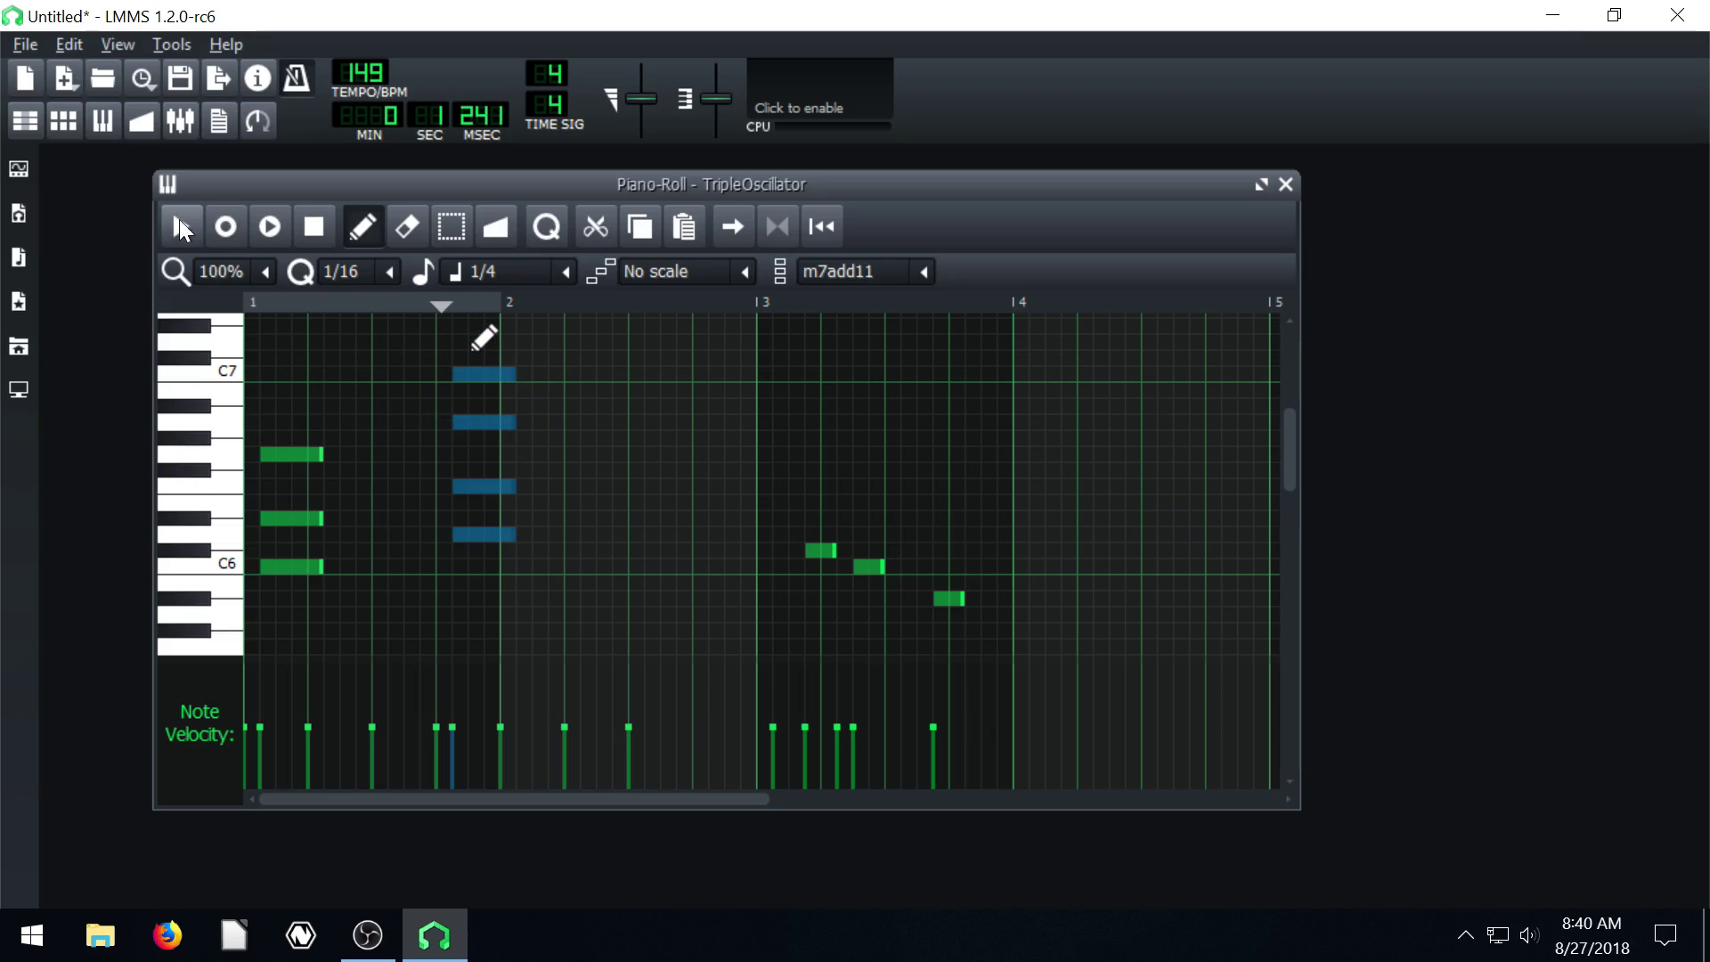
pyautogui.click(179, 223)
pyautogui.click(315, 227)
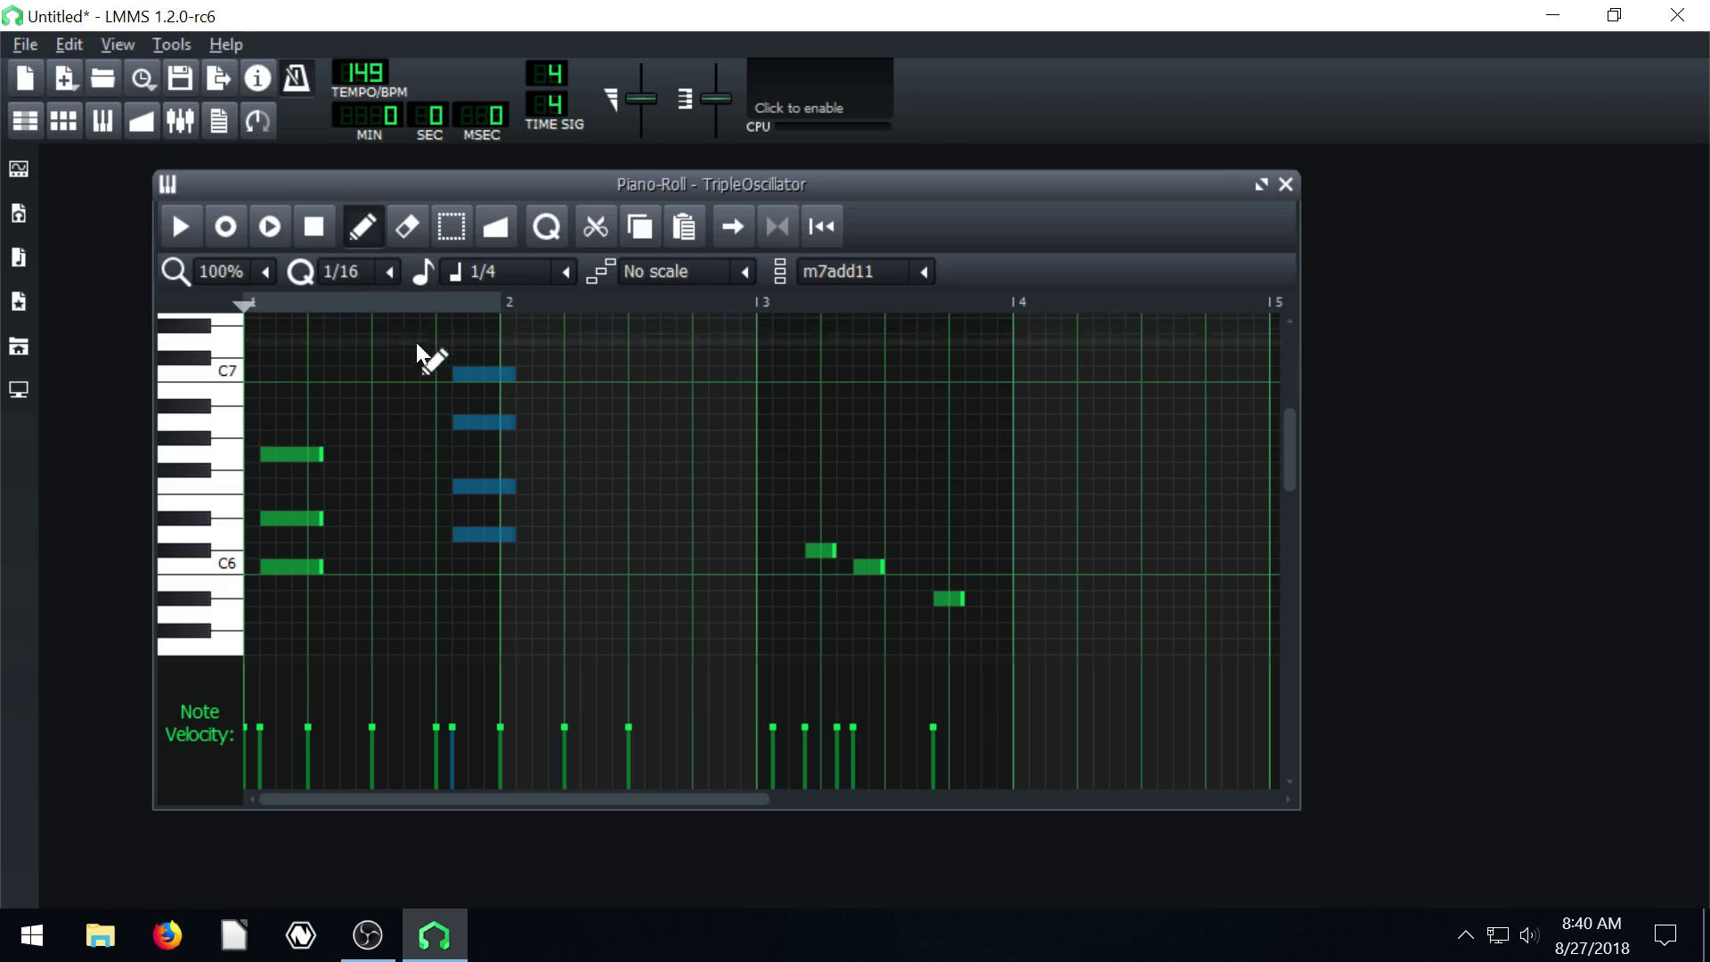
# Scroll through the piano roll and bring up the chord type list.
pyautogui.scroll(-10, 859, 489)
pyautogui.scroll(8, 715, 532)
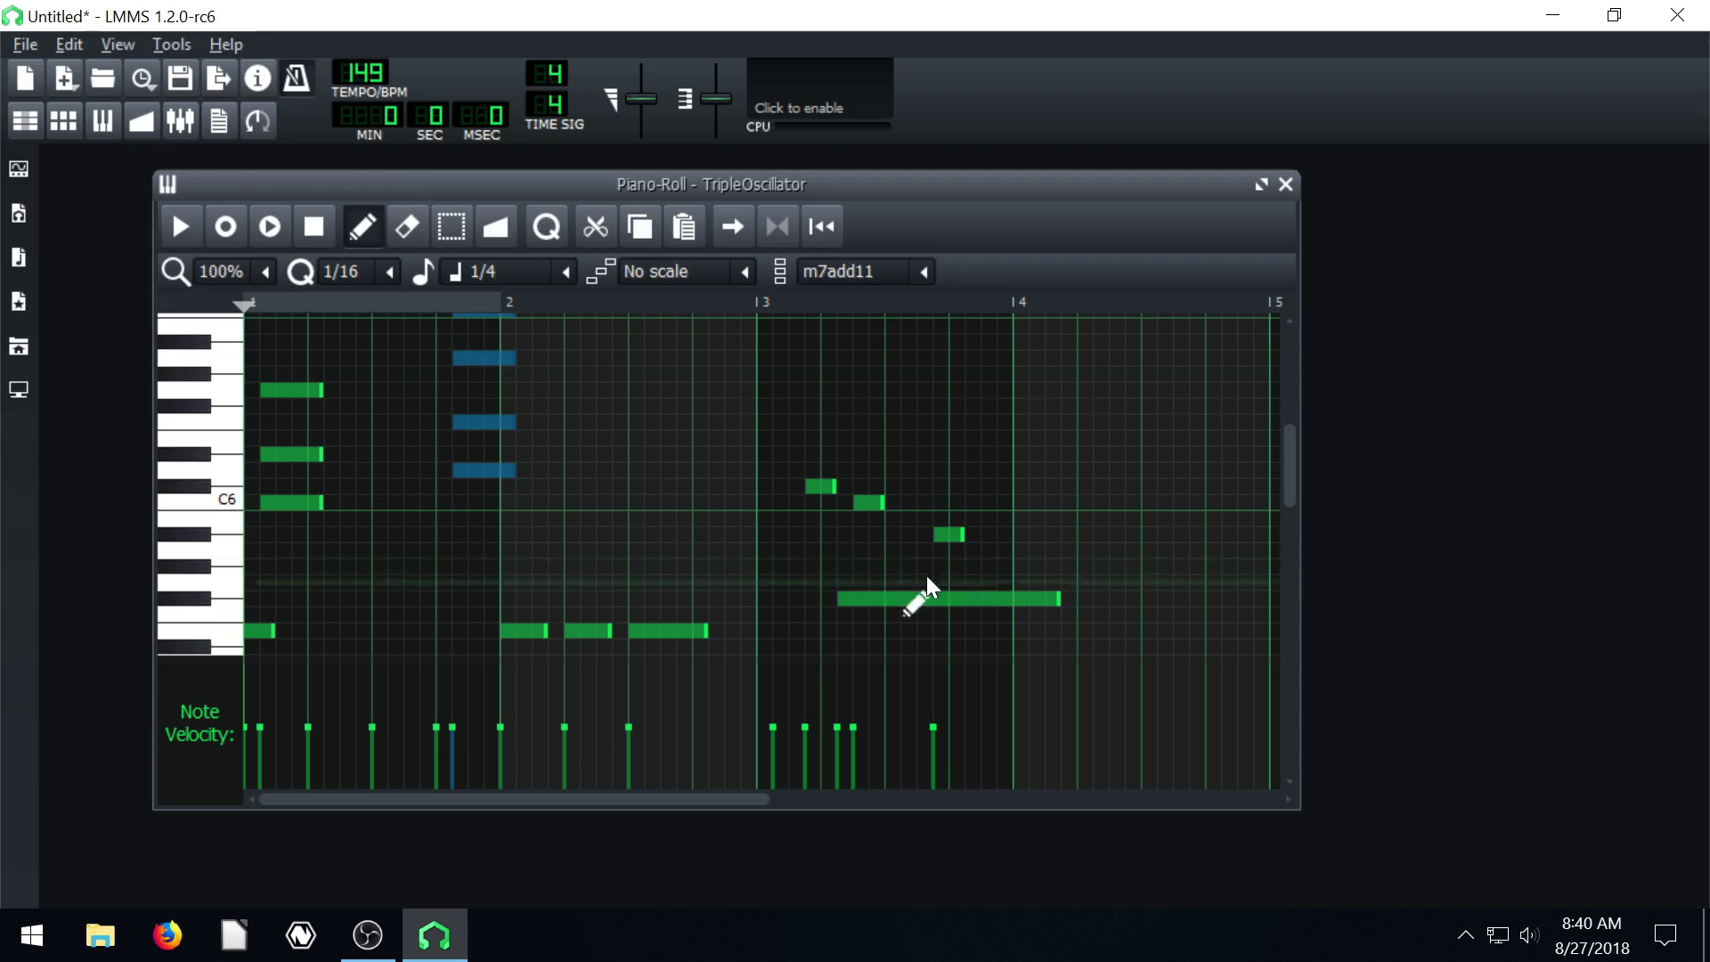
pyautogui.scroll(-5, 679, 563)
pyautogui.scroll(-1, 519, 552)
pyautogui.scroll(6, 521, 549)
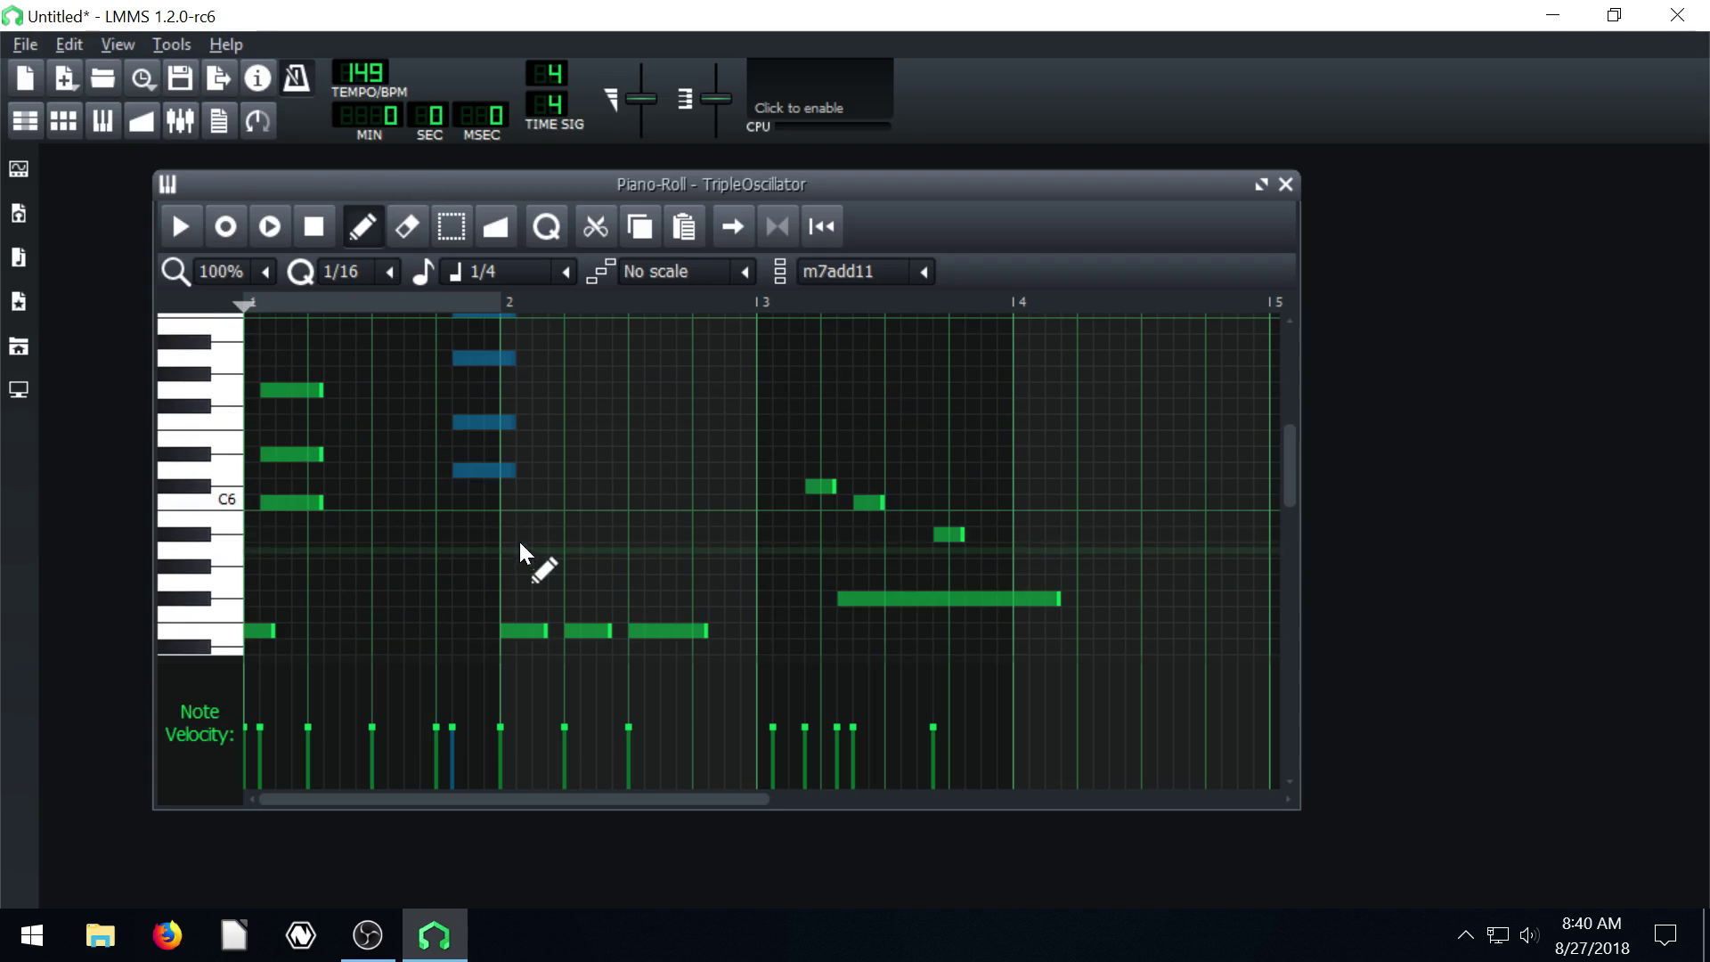
pyautogui.scroll(3, 468, 440)
pyautogui.scroll(-12, 483, 431)
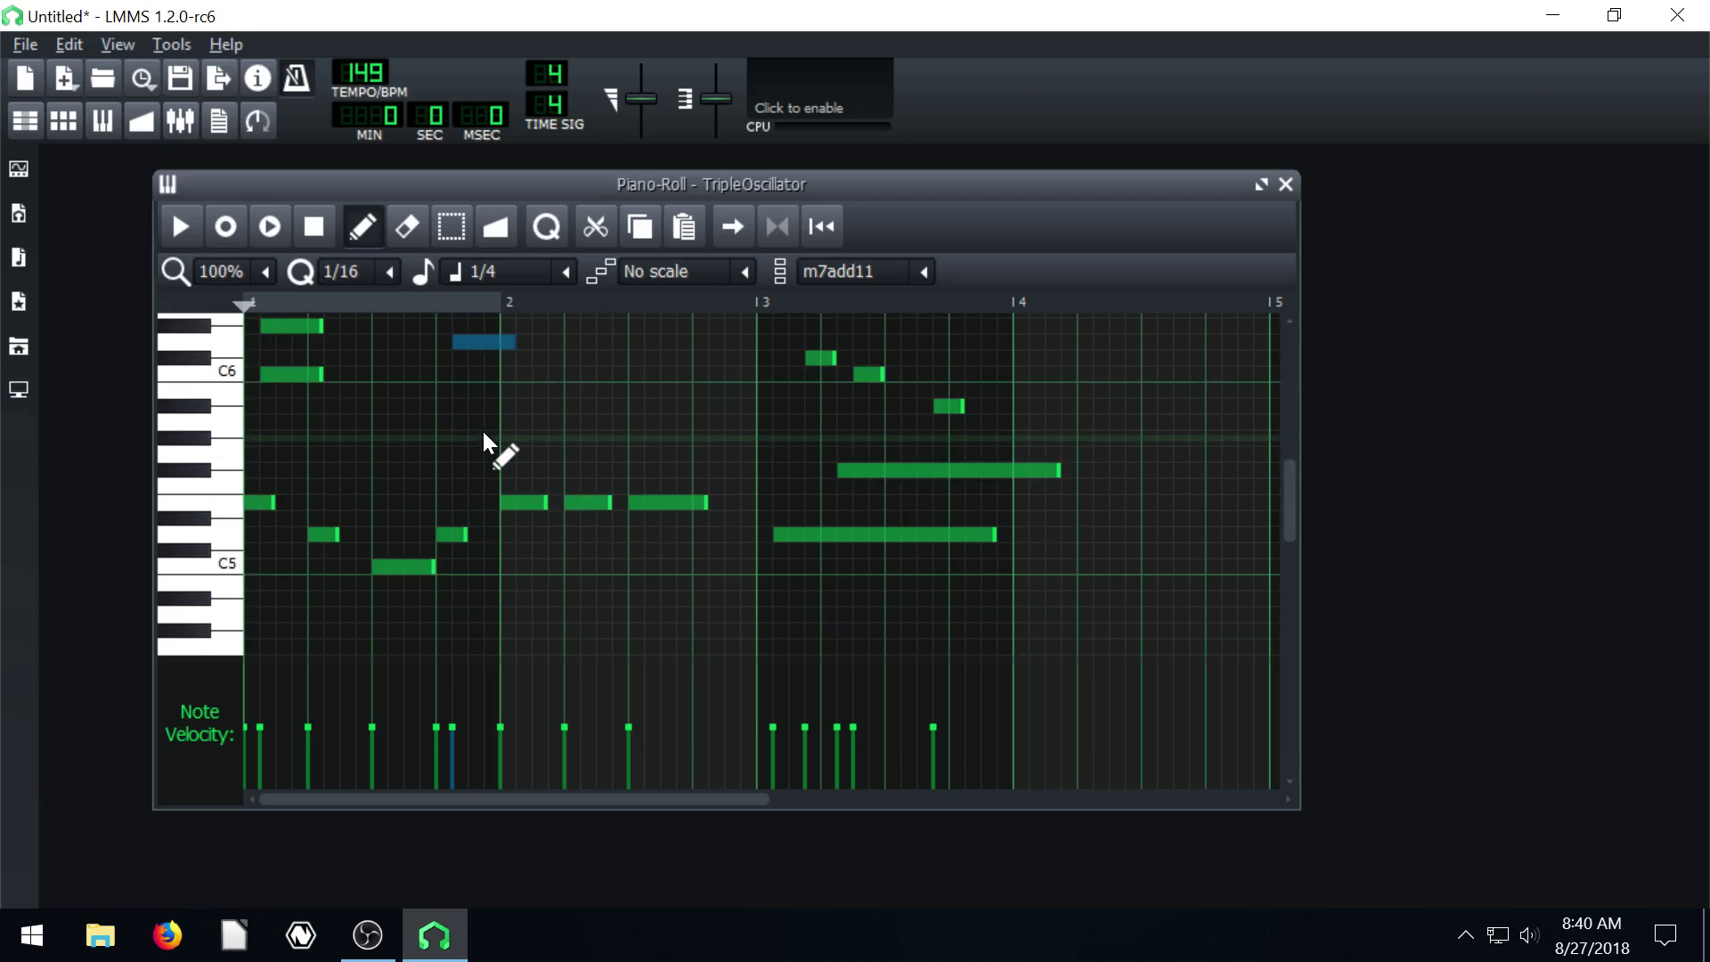
pyautogui.click(923, 272)
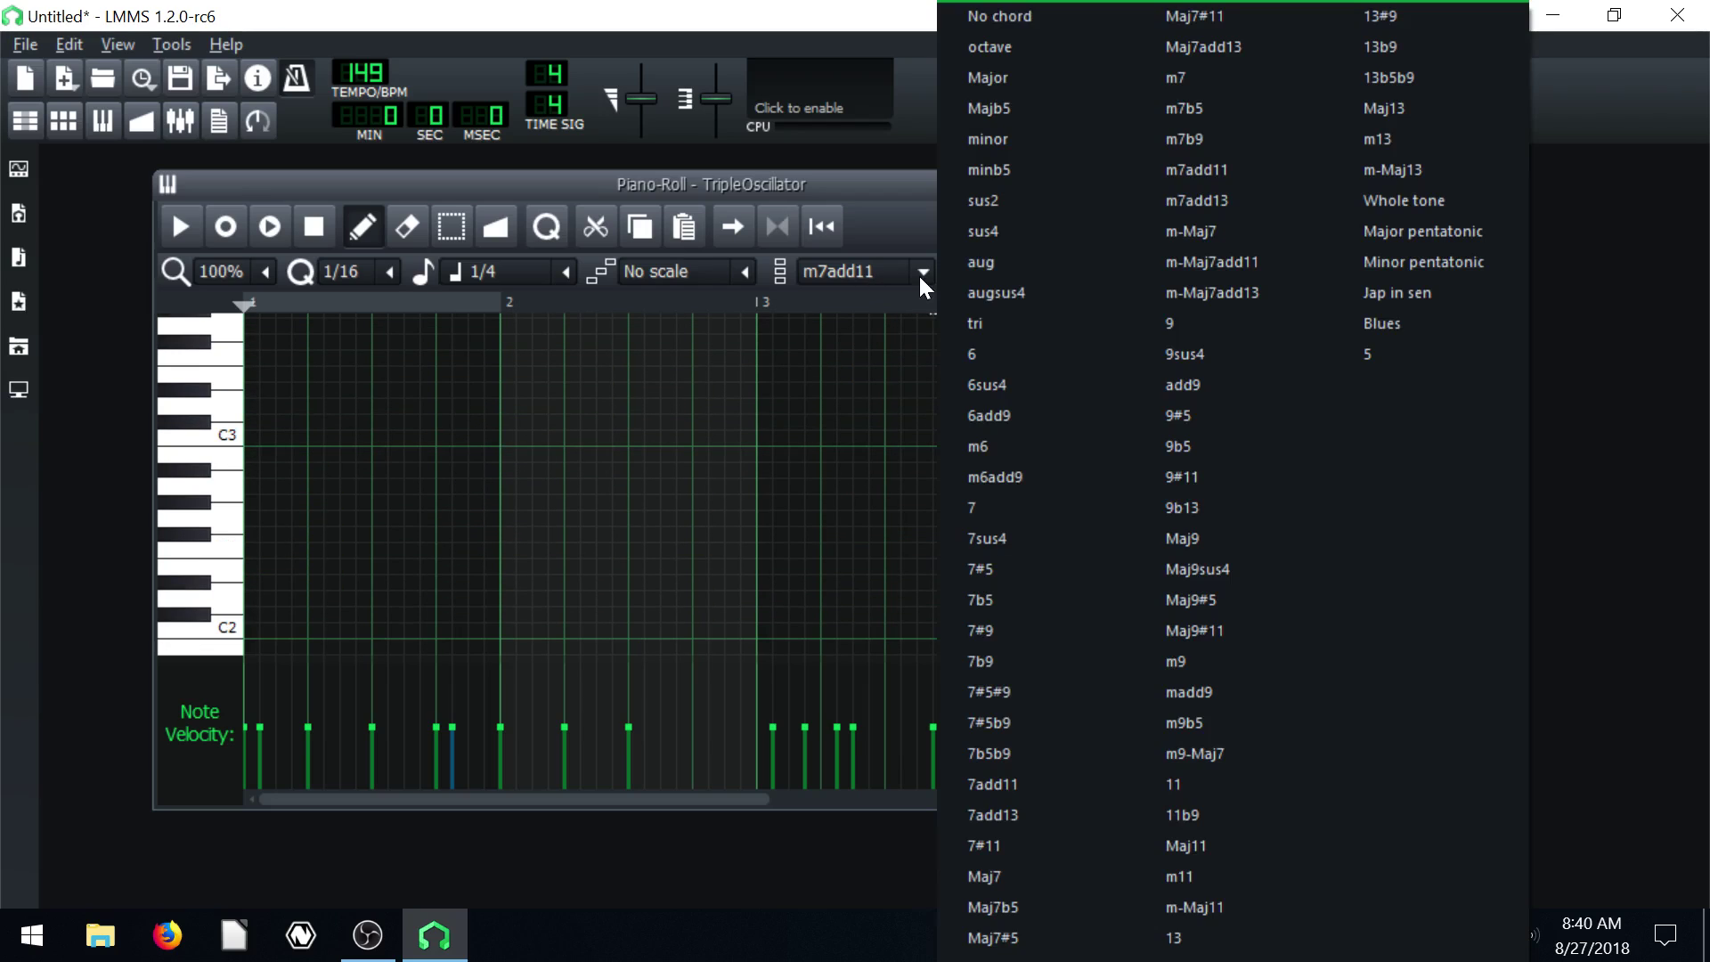
# Choose No chord, draw a note between C3 and C4, and move it a beat at 1/4 quantize.
pyautogui.click(980, 20)
pyautogui.scroll(3, 424, 469)
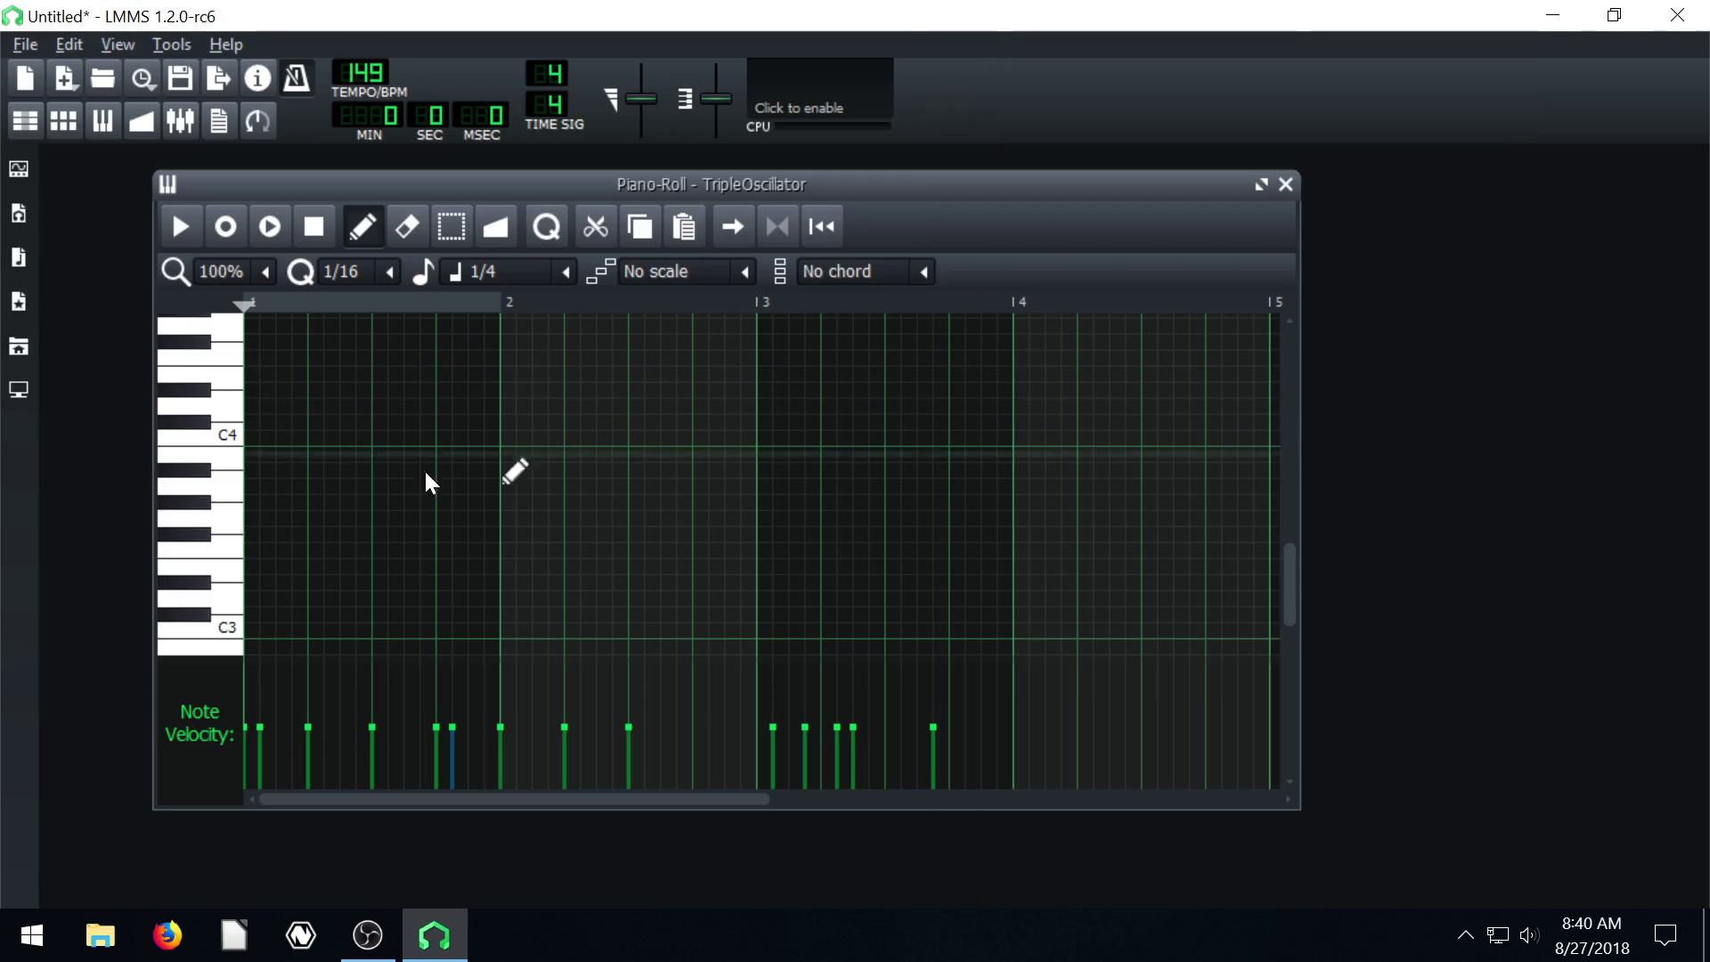
pyautogui.click(265, 486)
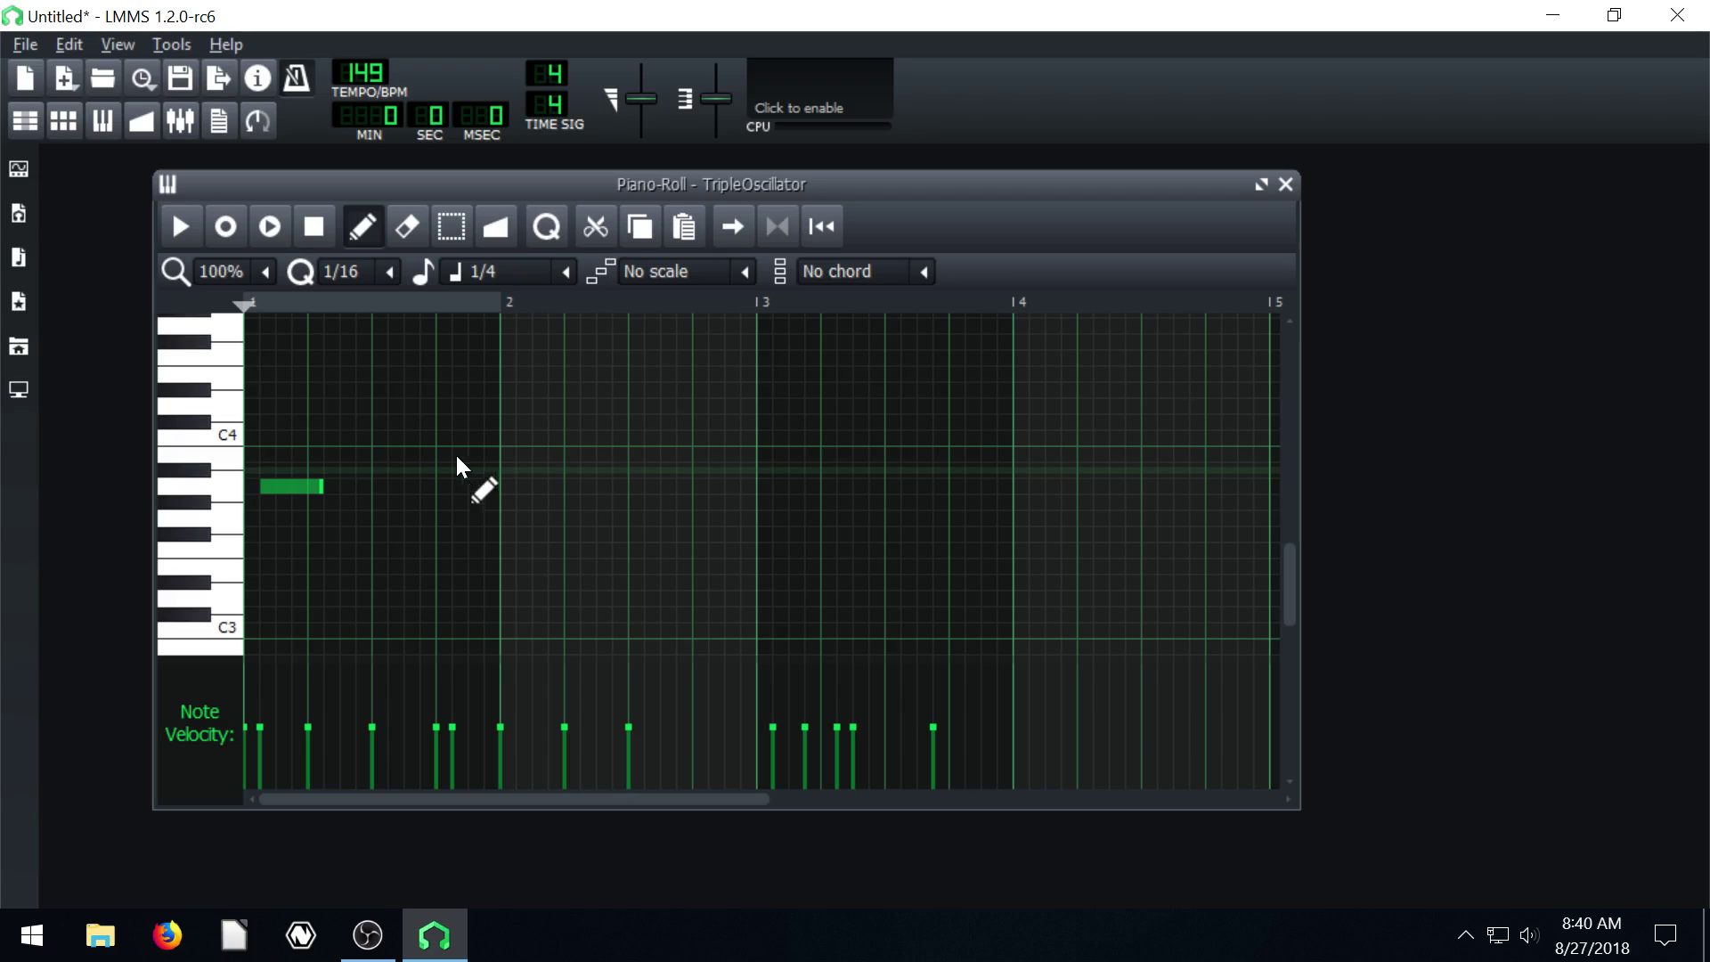
pyautogui.click(388, 272)
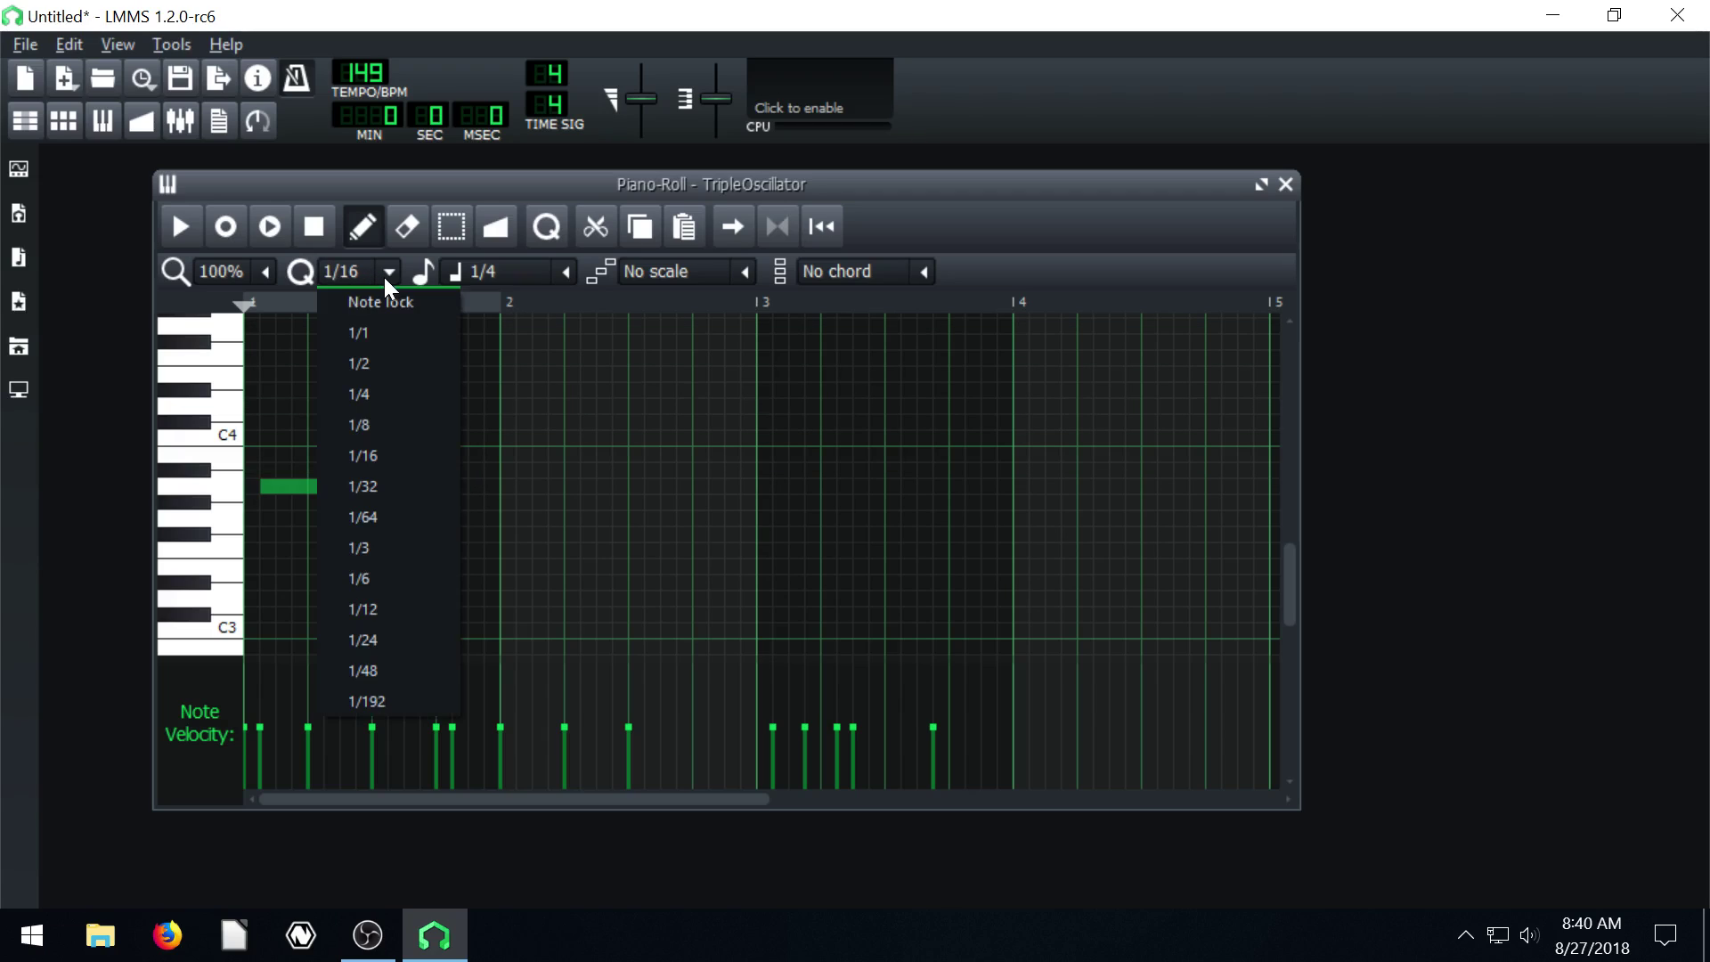
pyautogui.click(360, 332)
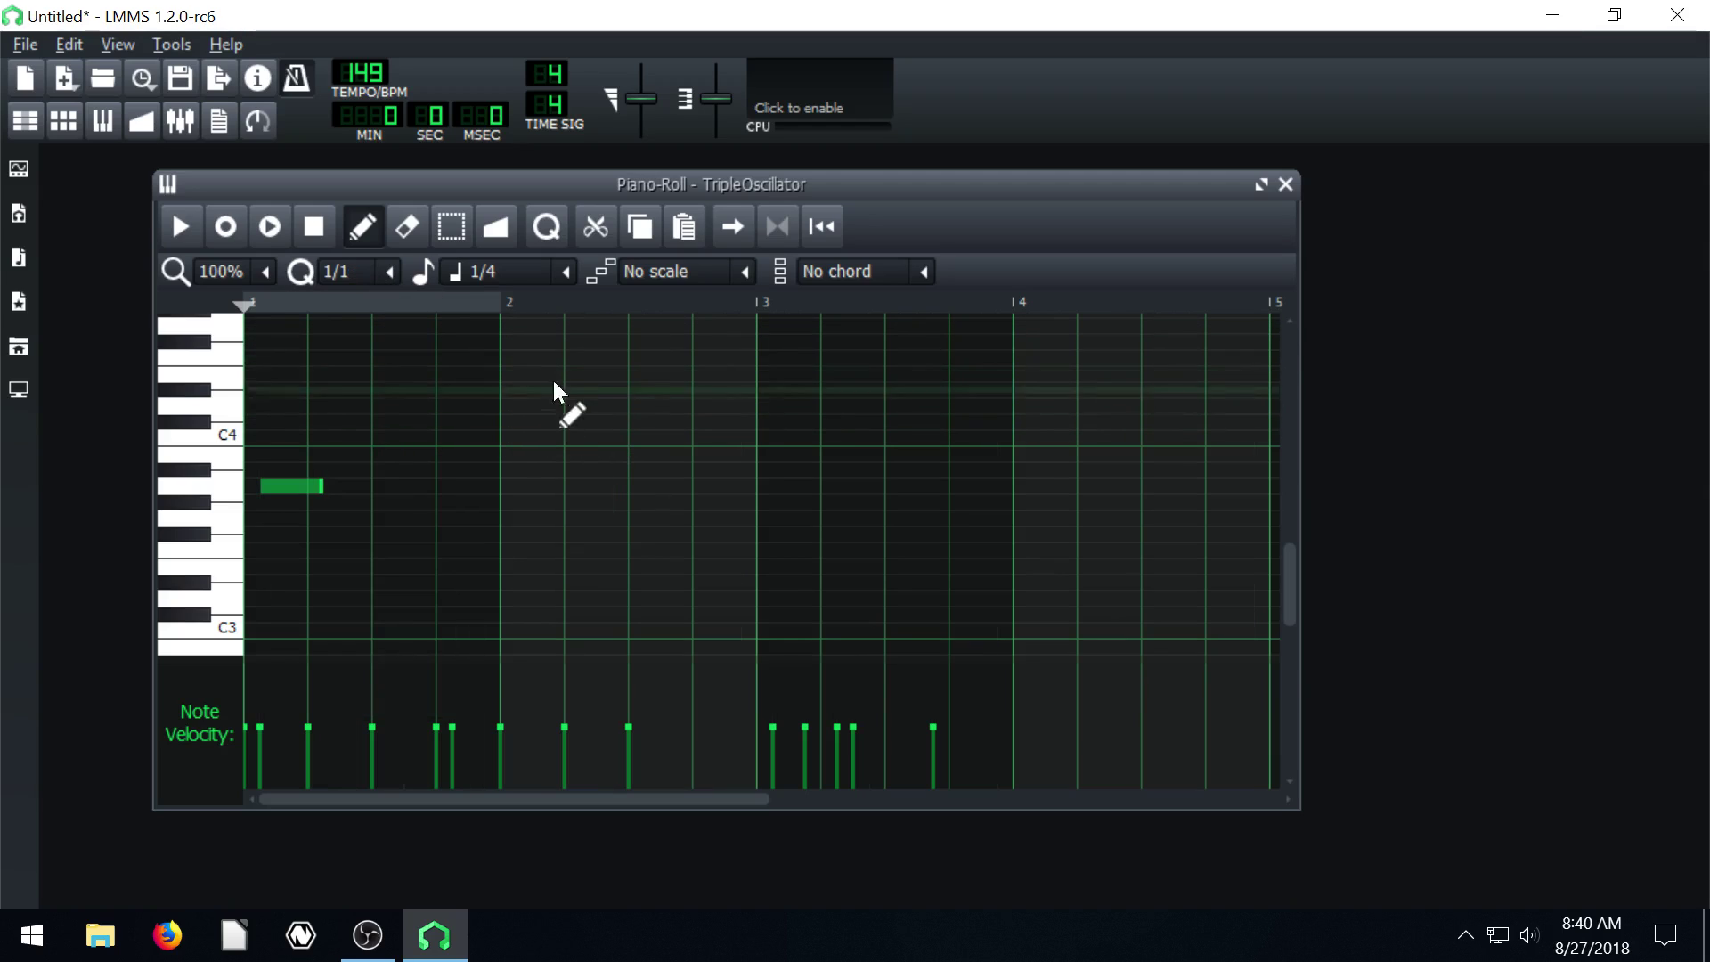
pyautogui.click(389, 272)
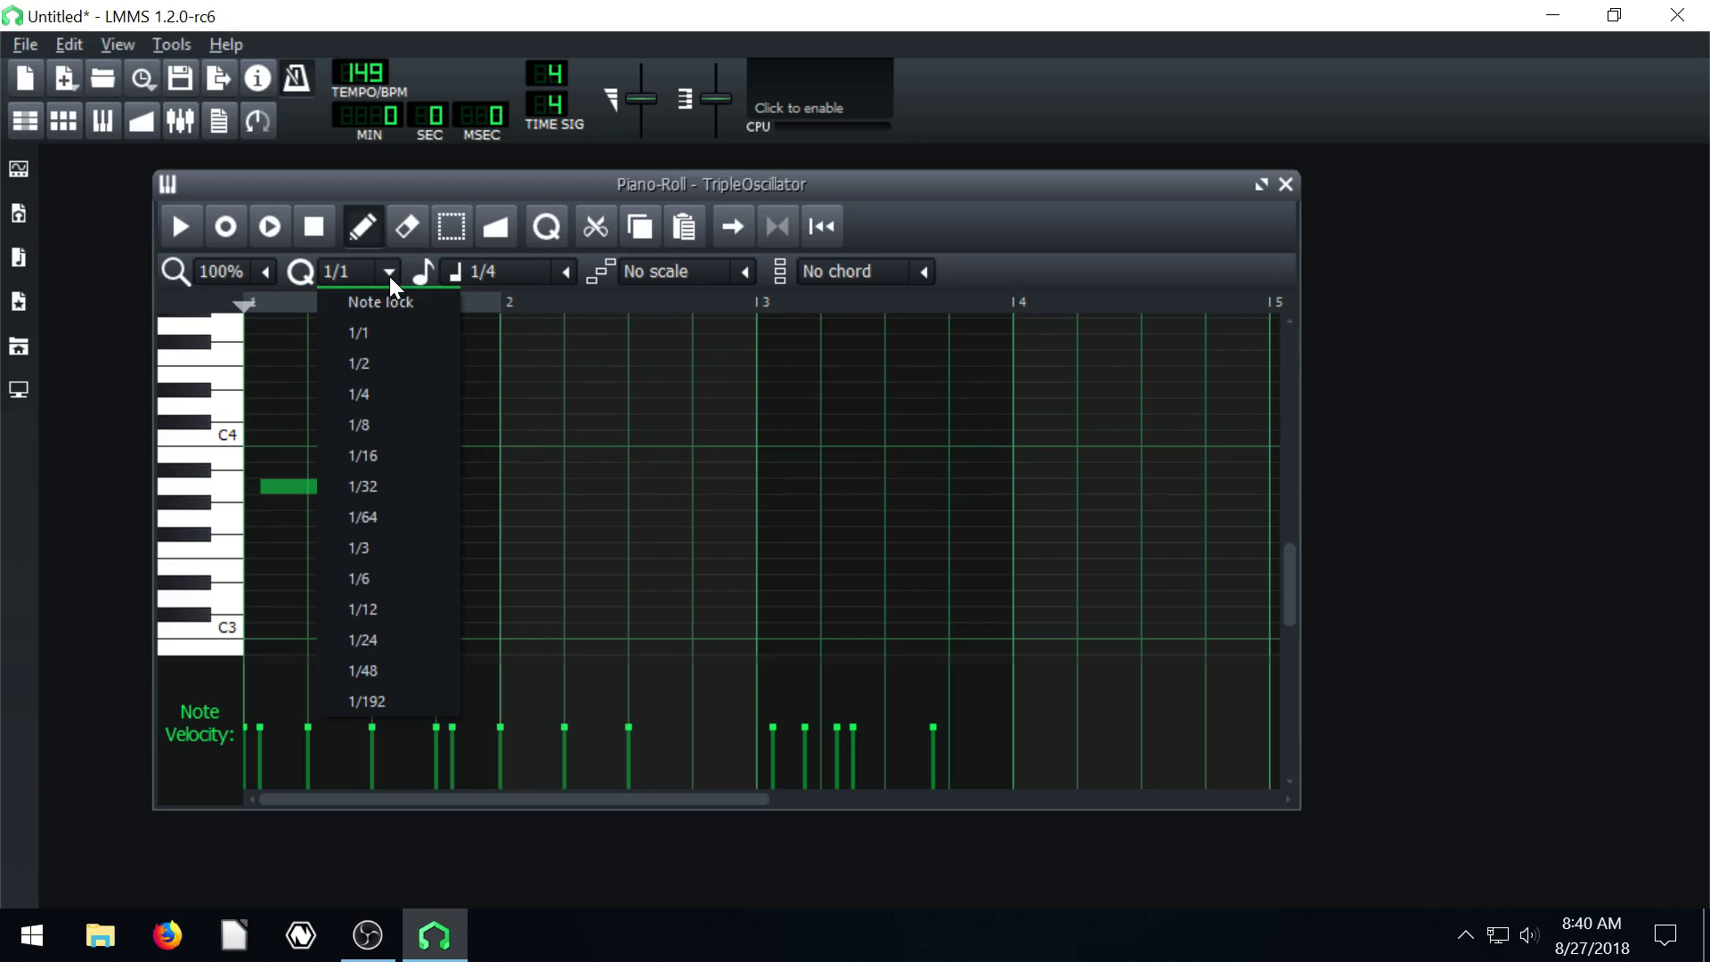
pyautogui.click(359, 394)
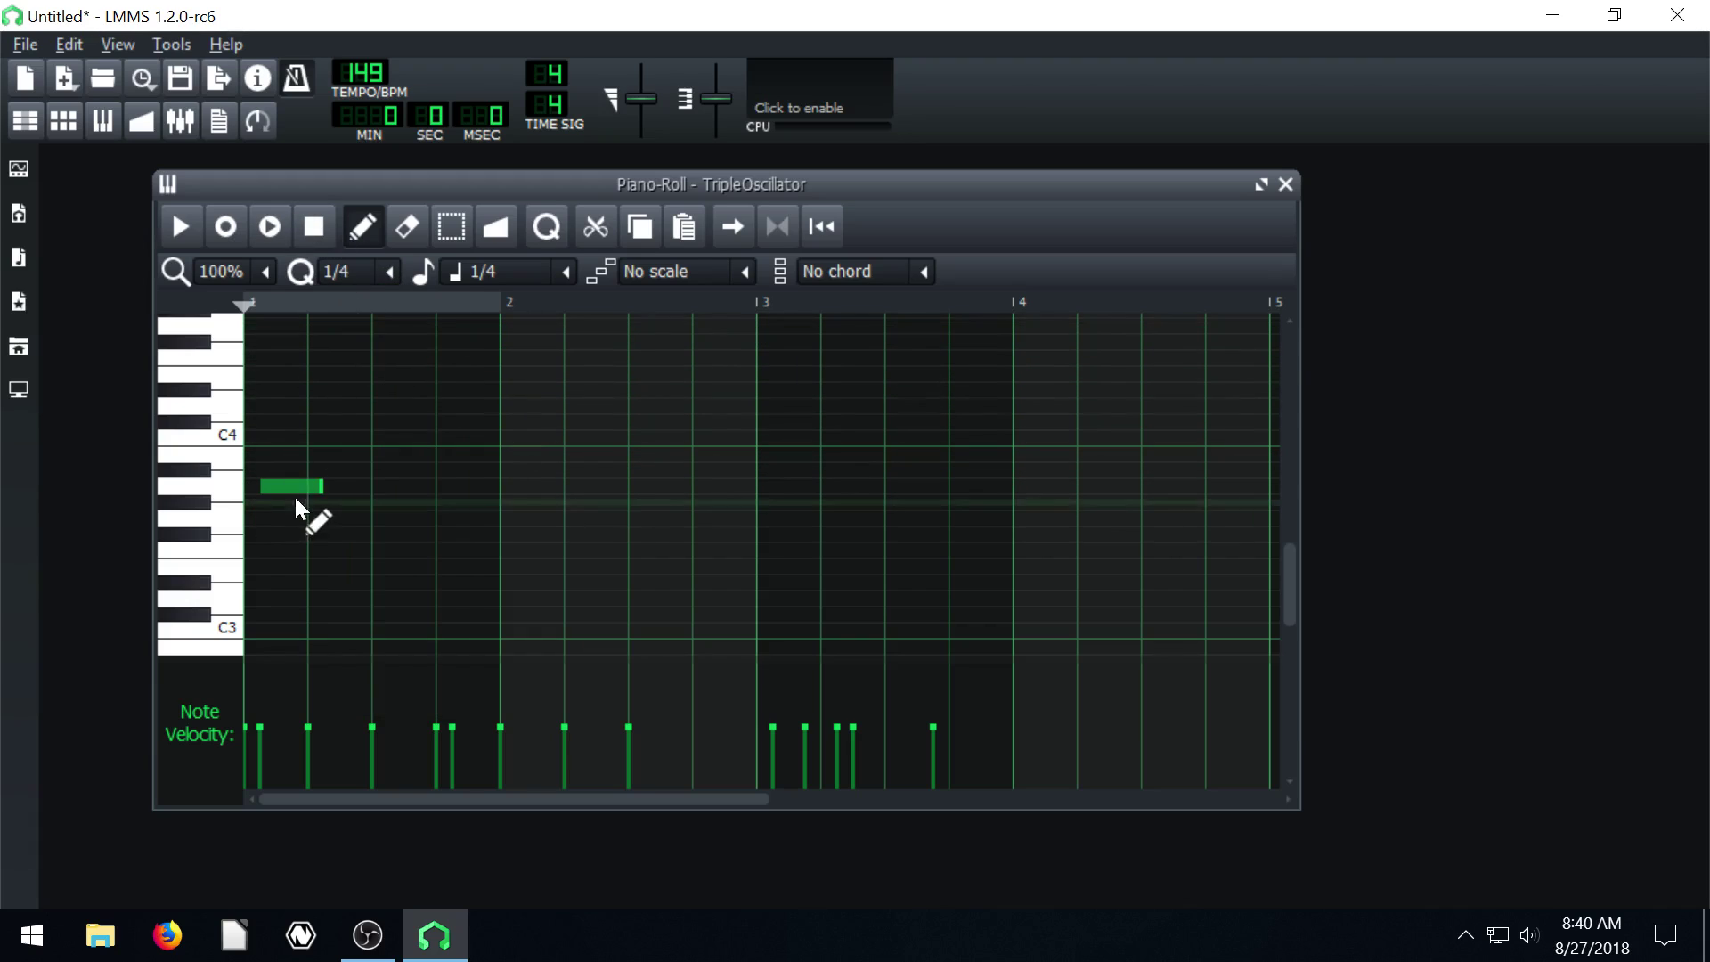
pyautogui.moveTo(294, 486); pyautogui.dragTo(532, 494)
# With quantize at 1/1, move the note in whole-bar steps and down a semitone.
pyautogui.click(389, 270)
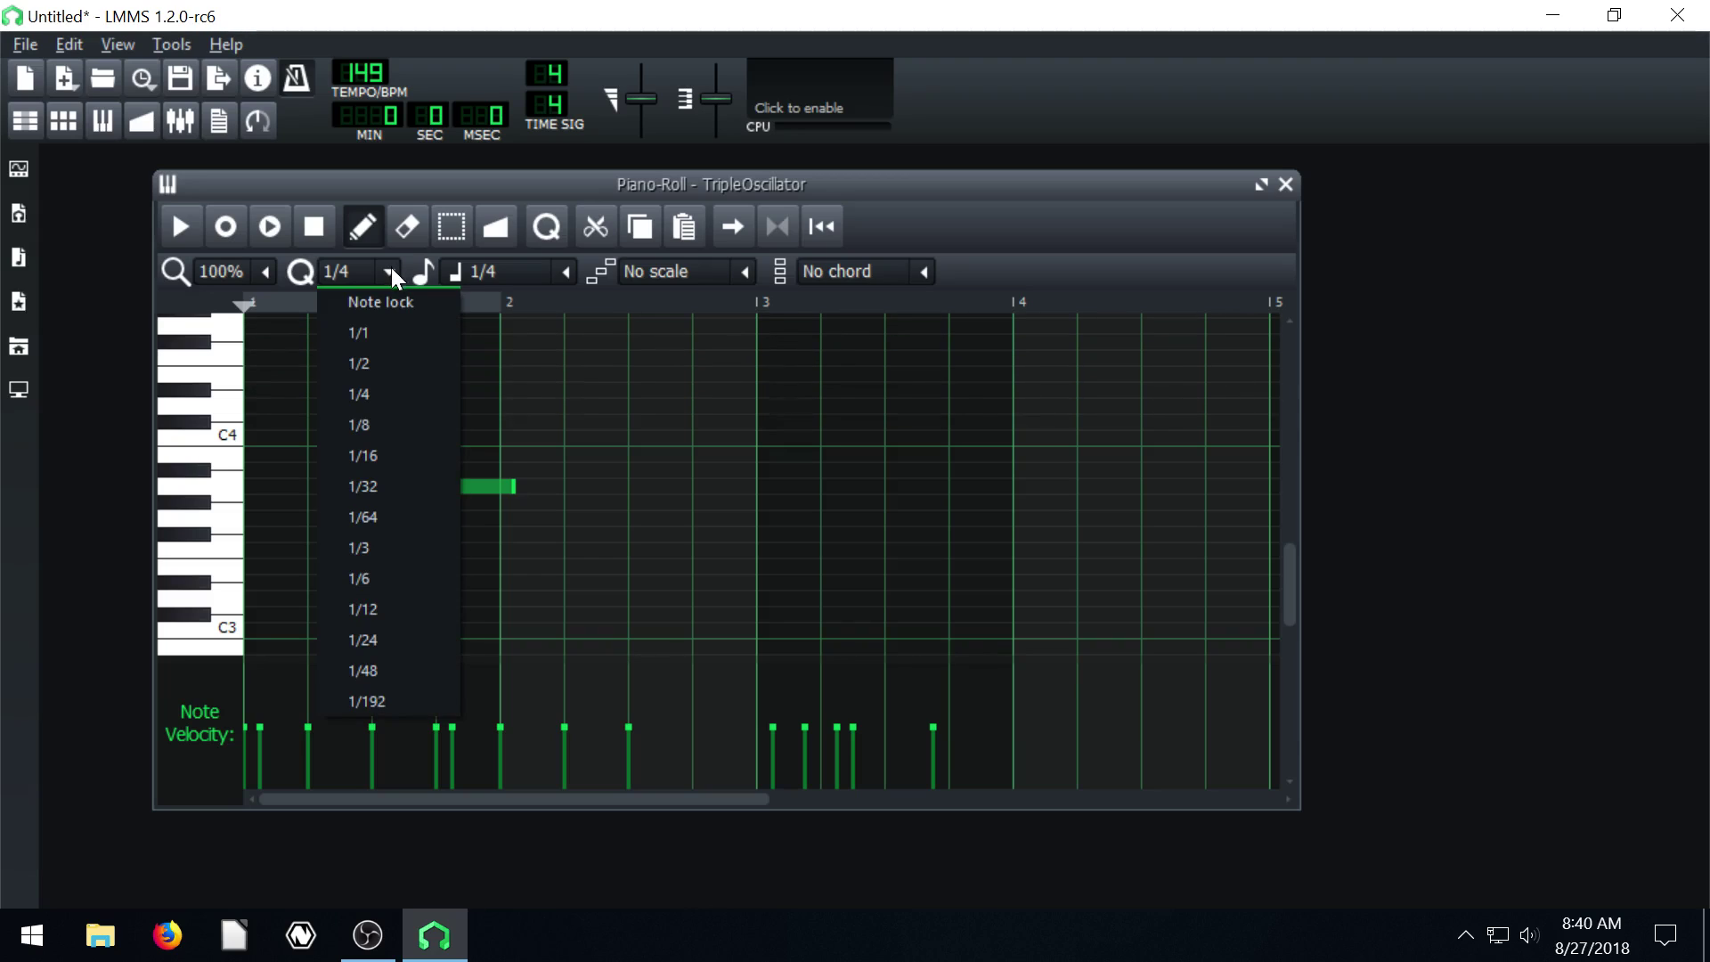
pyautogui.click(361, 335)
pyautogui.click(470, 482)
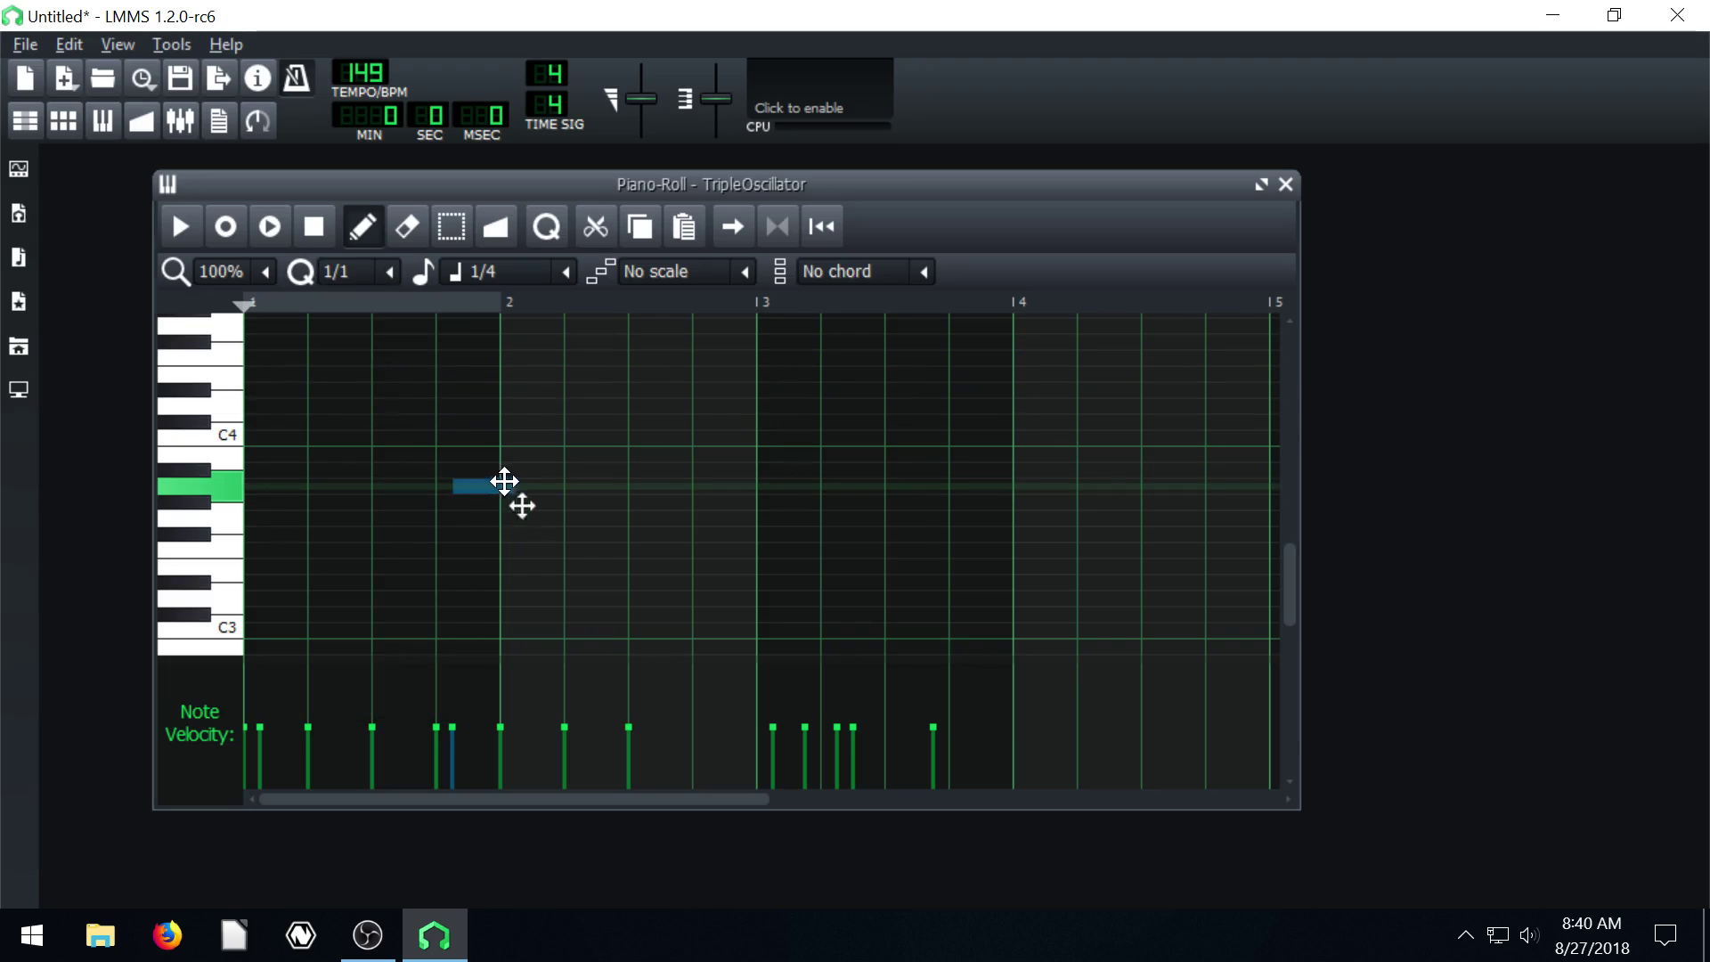
pyautogui.moveTo(677, 481); pyautogui.dragTo(585, 486)
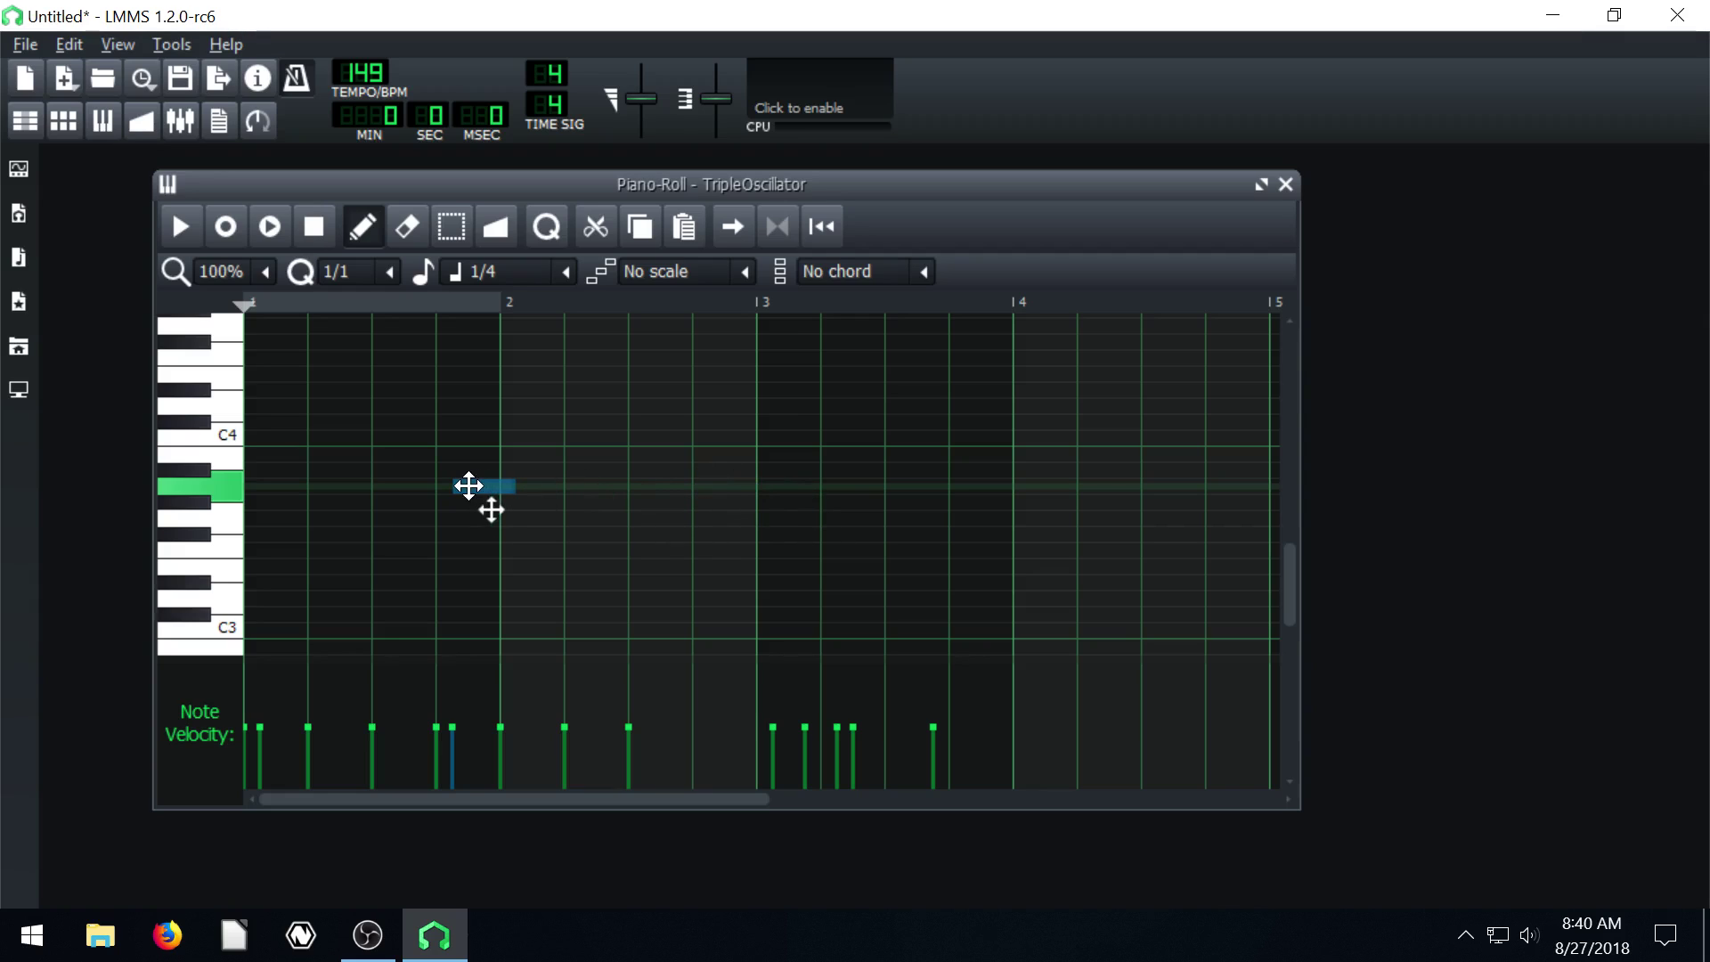
pyautogui.moveTo(413, 487); pyautogui.dragTo(777, 499)
# Slide the note to mid-bar 2 at 1/64 quantize, then return quantize to 1/16.
pyautogui.click(389, 273)
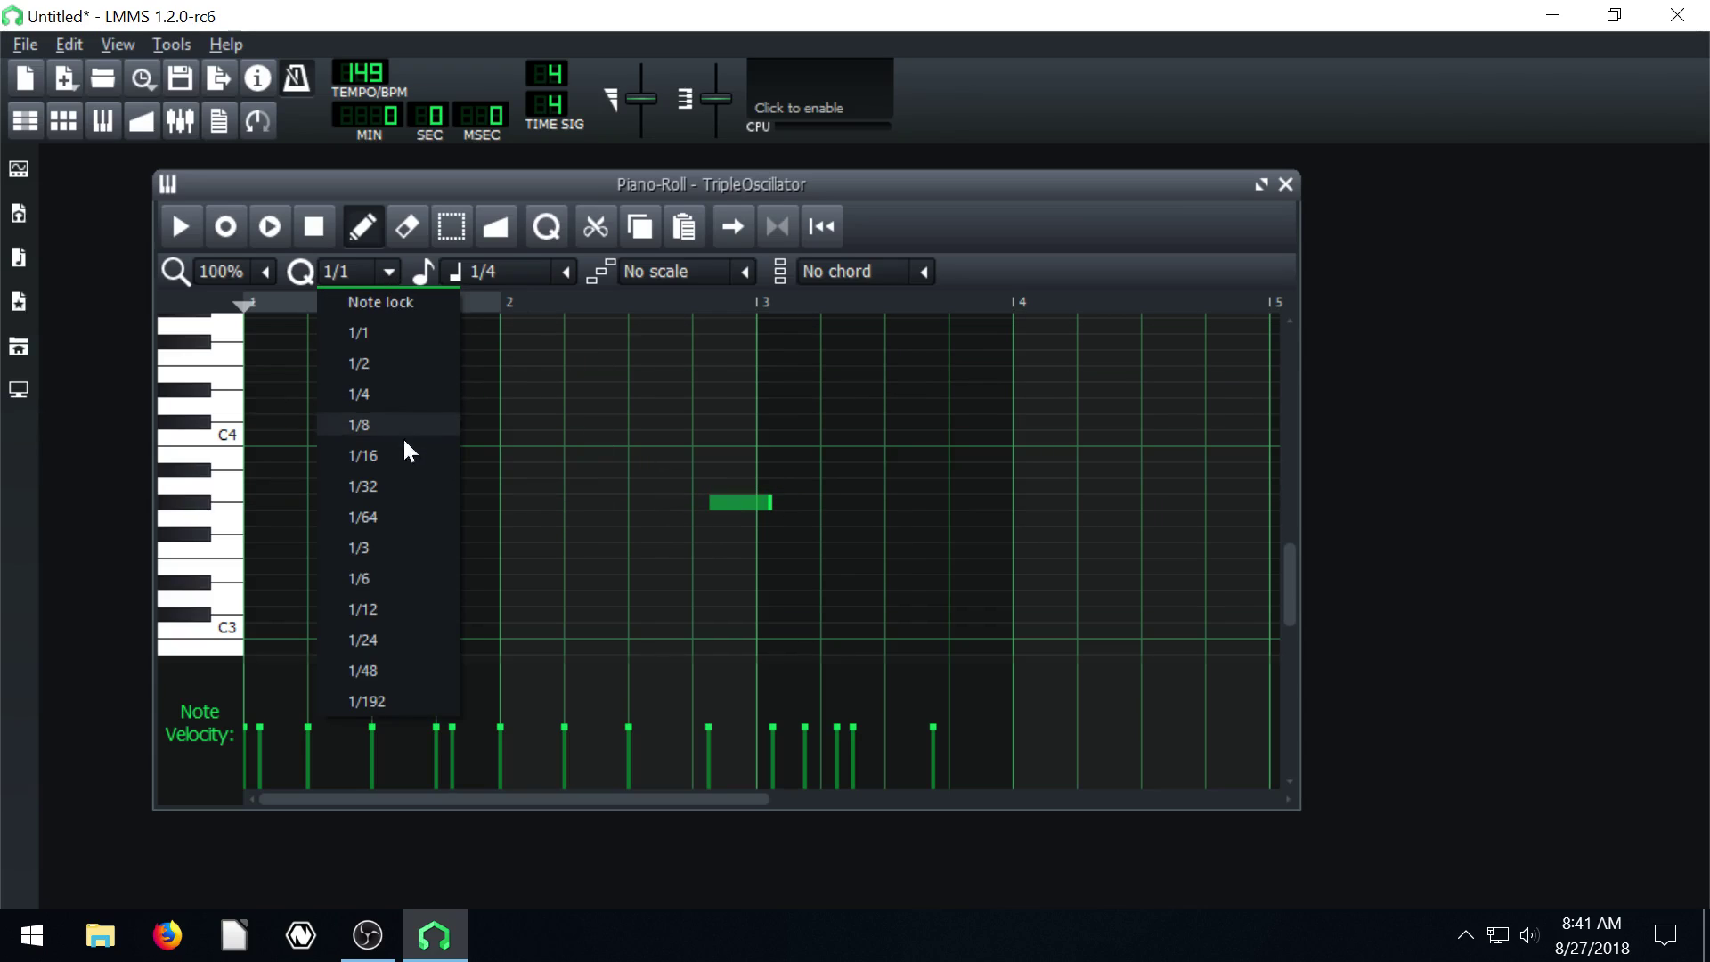
pyautogui.click(366, 517)
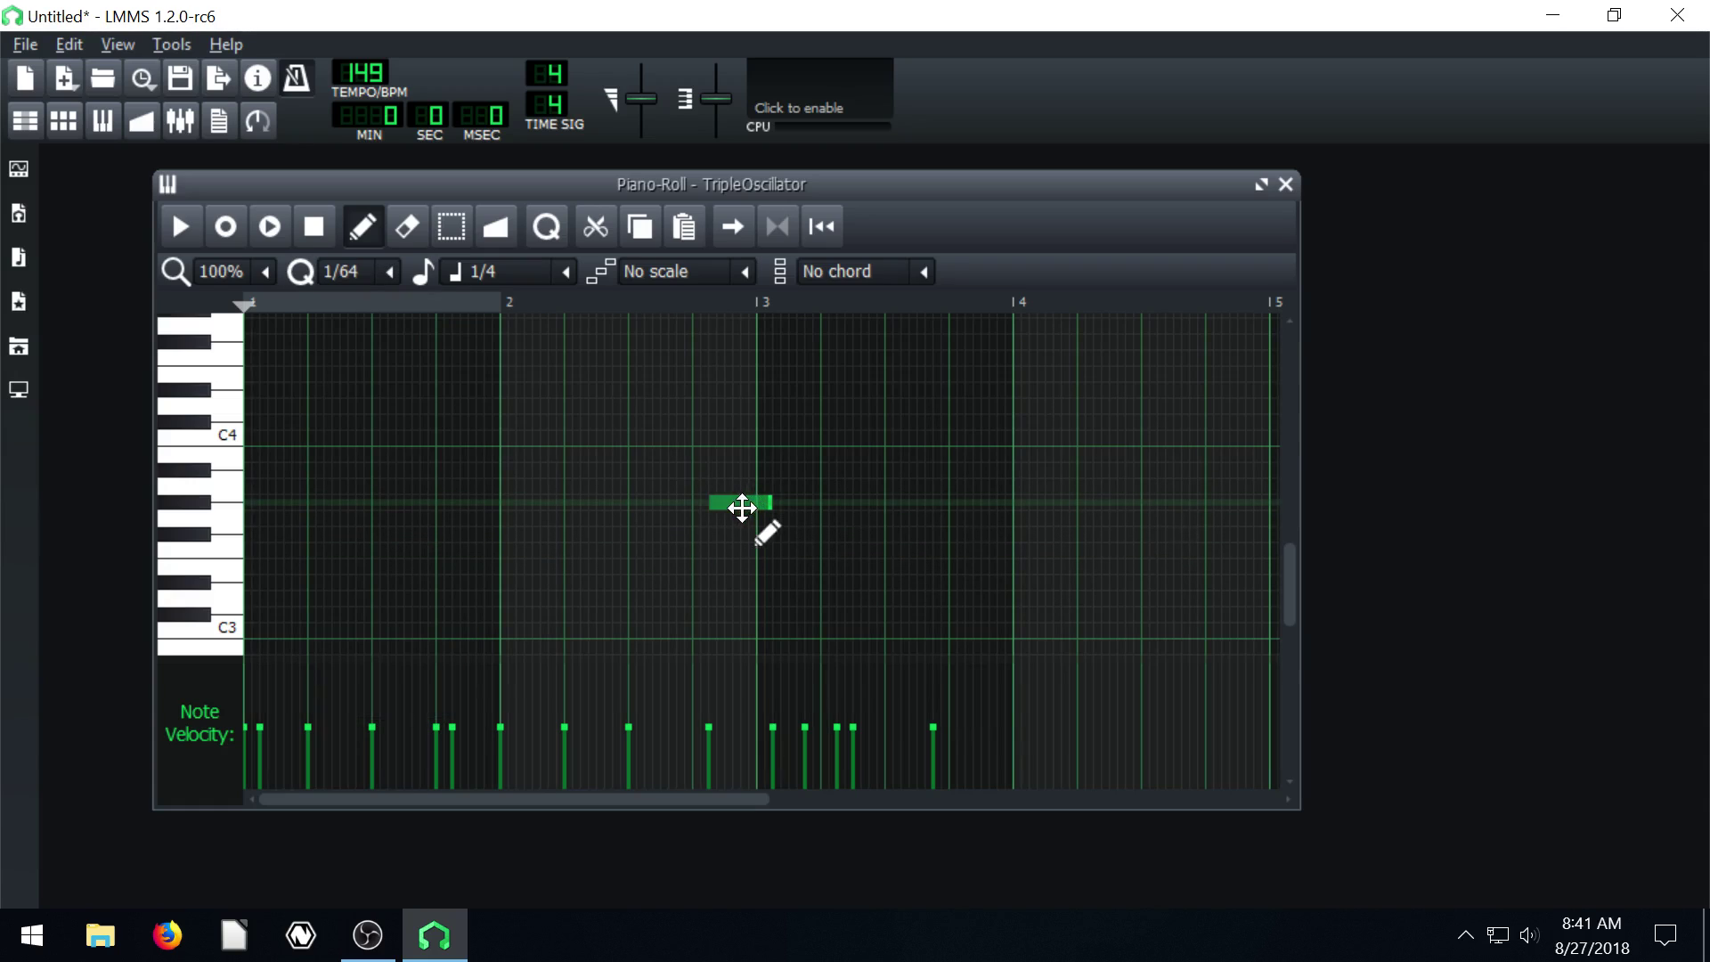
pyautogui.moveTo(738, 501); pyautogui.dragTo(659, 509)
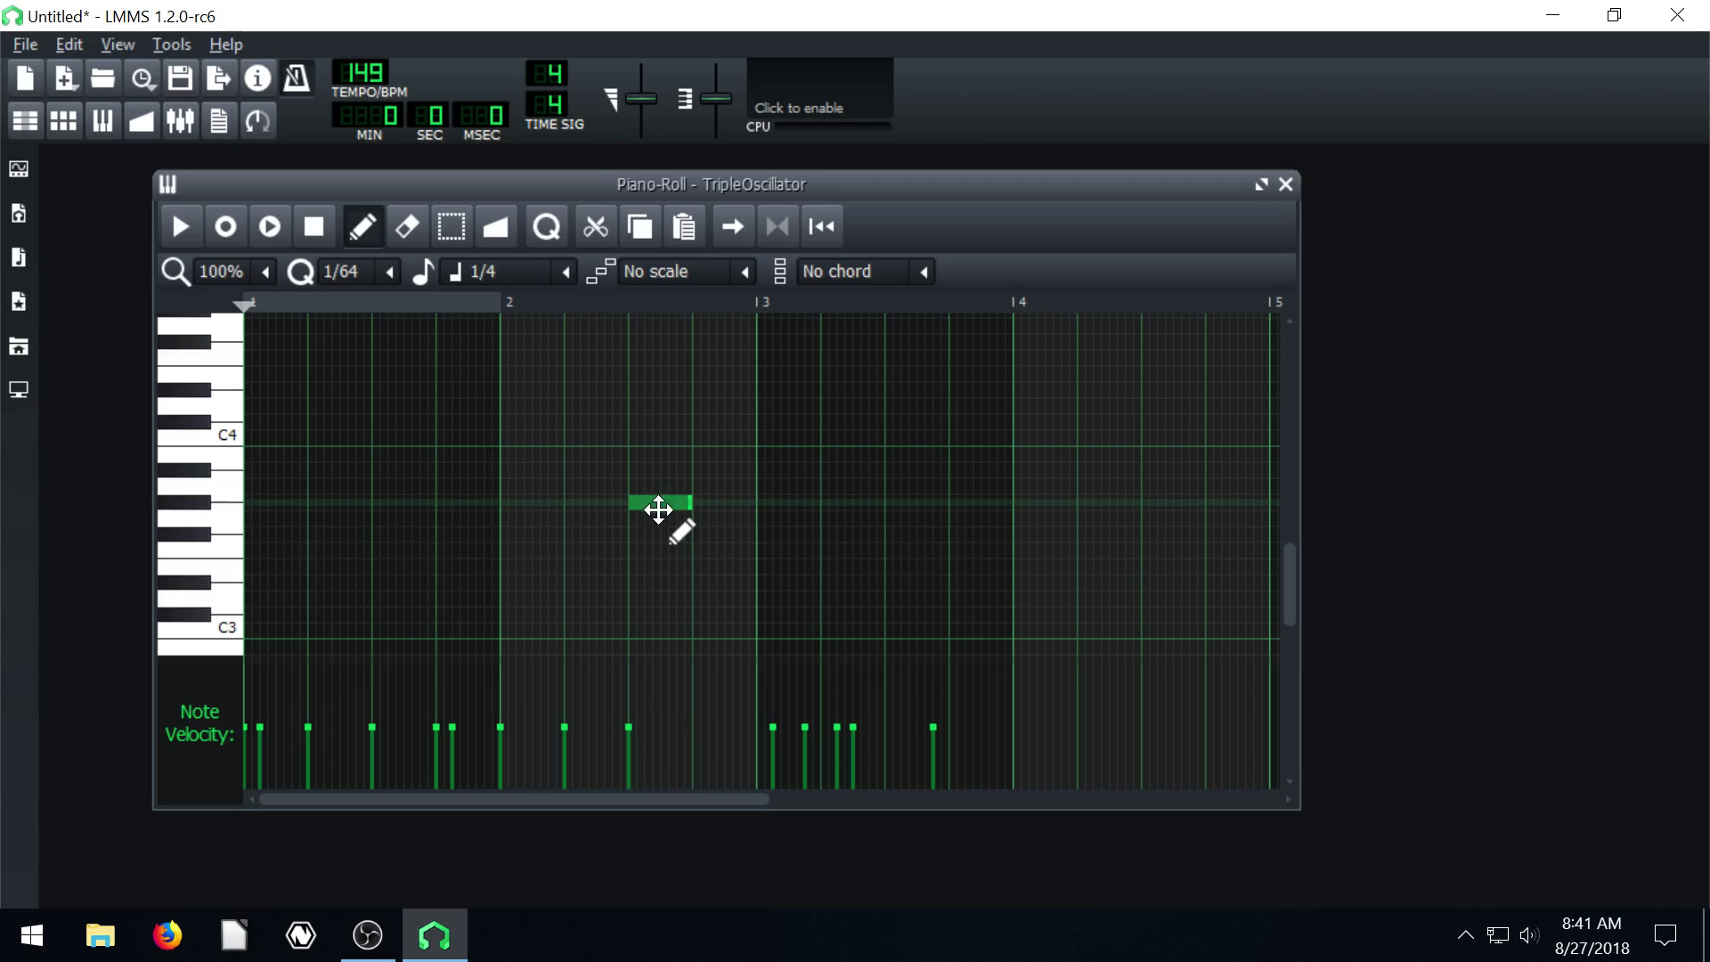
pyautogui.click(389, 272)
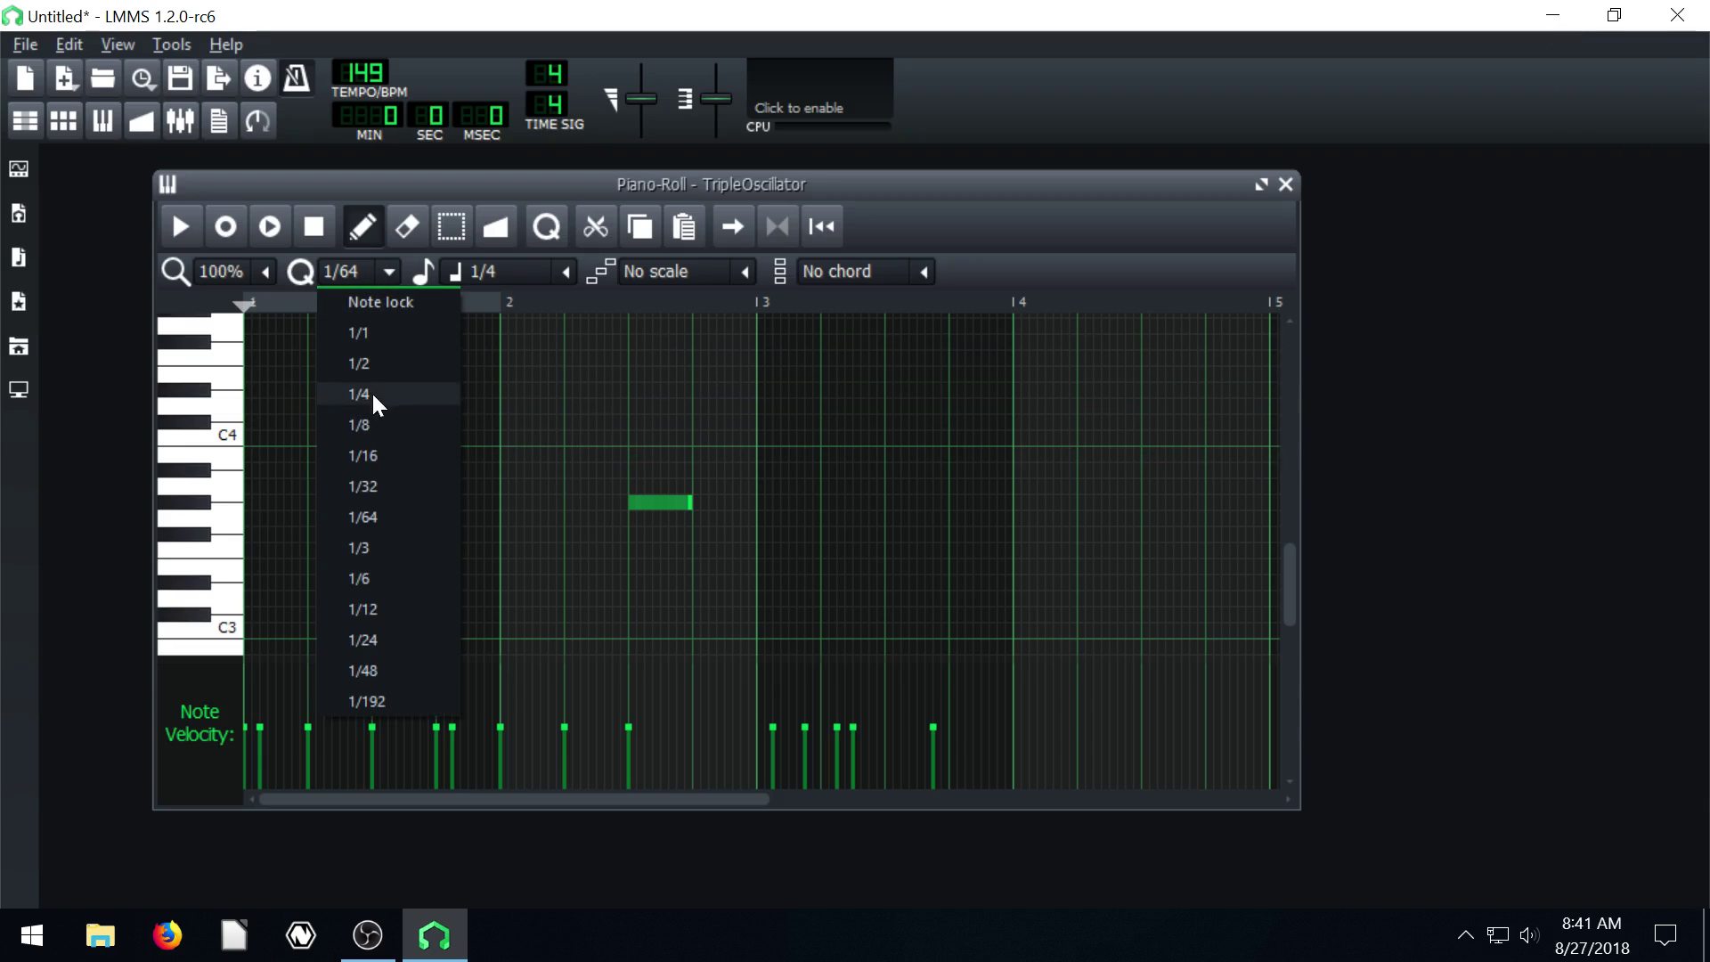
pyautogui.click(362, 456)
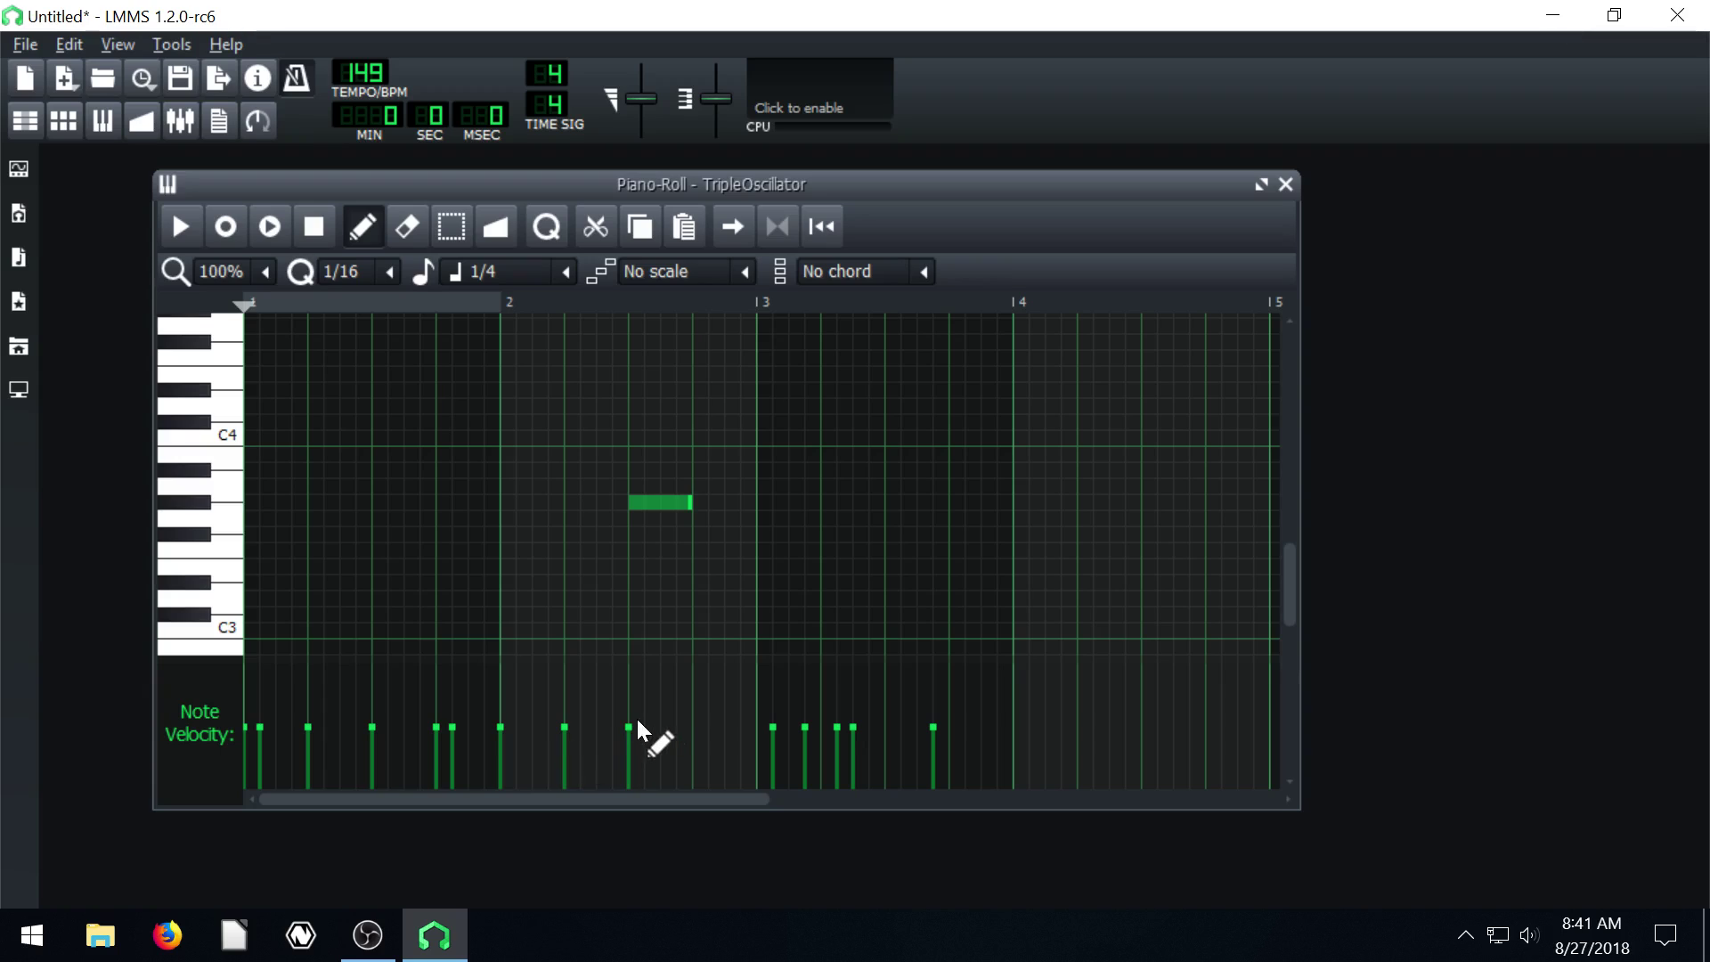
# Check the new note's velocity, switch the lower lane to Note Panning, and adjust its panning.
pyautogui.moveTo(638, 719)
pyautogui.mouseDown()
pyautogui.moveTo(634, 658)
pyautogui.moveTo(629, 789)
pyautogui.moveTo(629, 644)
pyautogui.moveTo(629, 739)
pyautogui.moveTo(629, 724)
pyautogui.mouseUp()
pyautogui.click(204, 723)
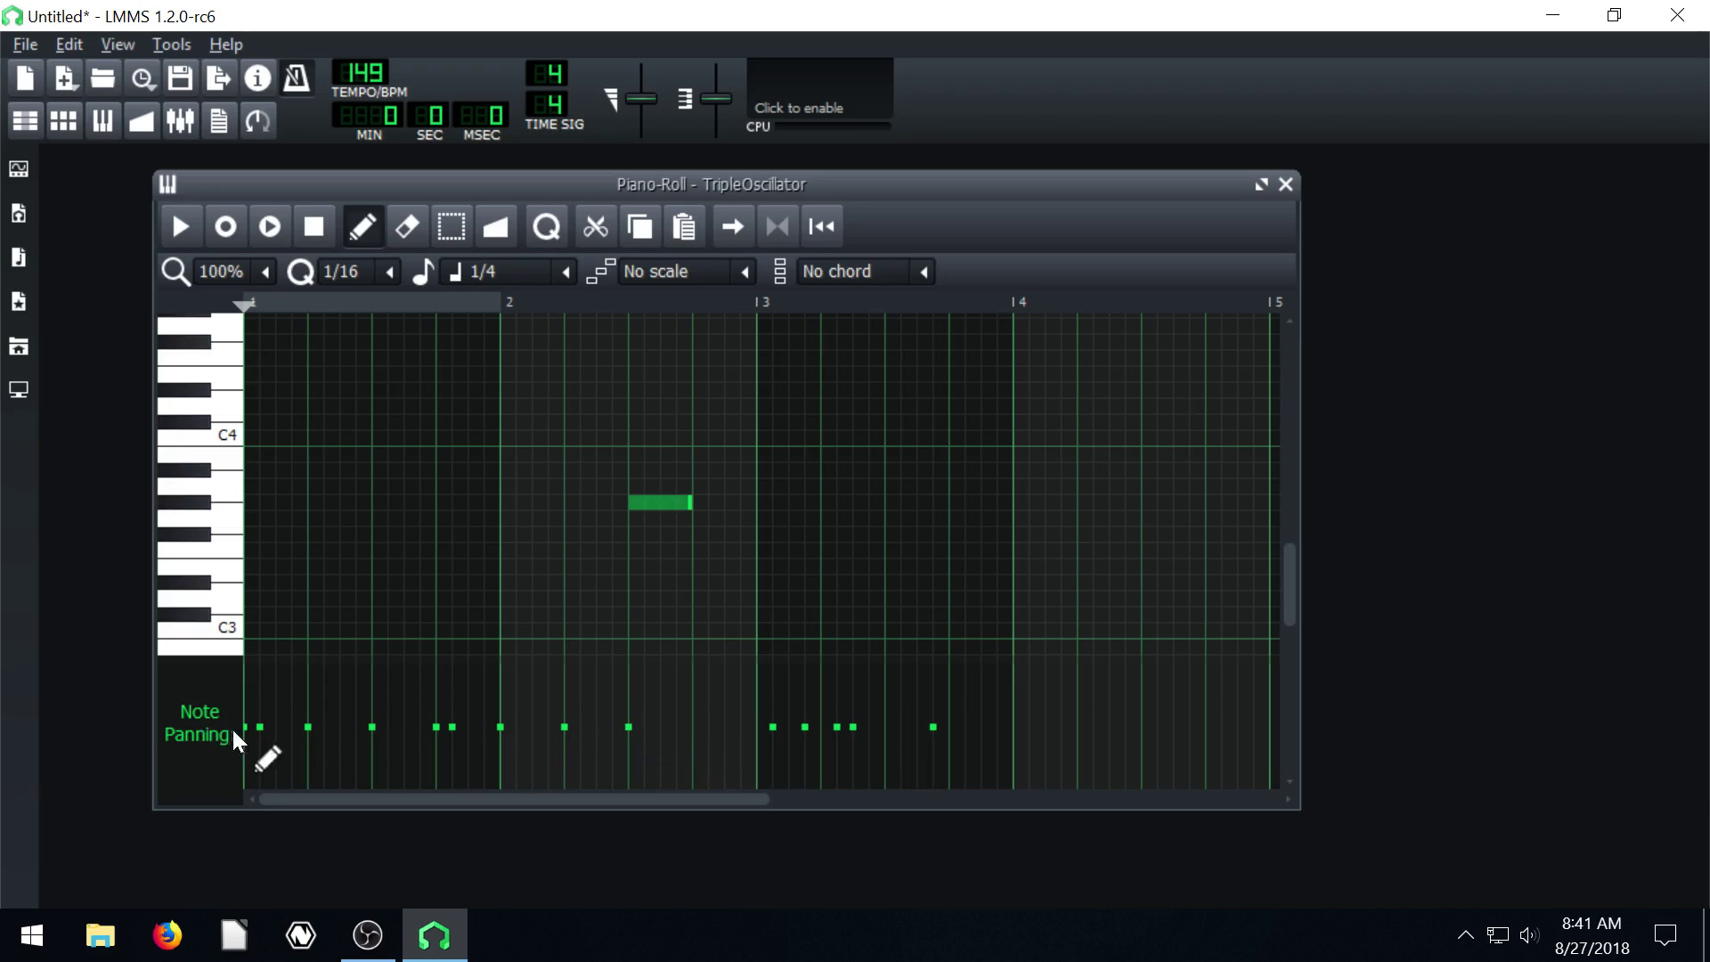
pyautogui.moveTo(627, 725)
pyautogui.mouseDown()
pyautogui.moveTo(632, 657)
pyautogui.moveTo(634, 793)
pyautogui.moveTo(632, 680)
pyautogui.moveTo(633, 723)
pyautogui.mouseUp()
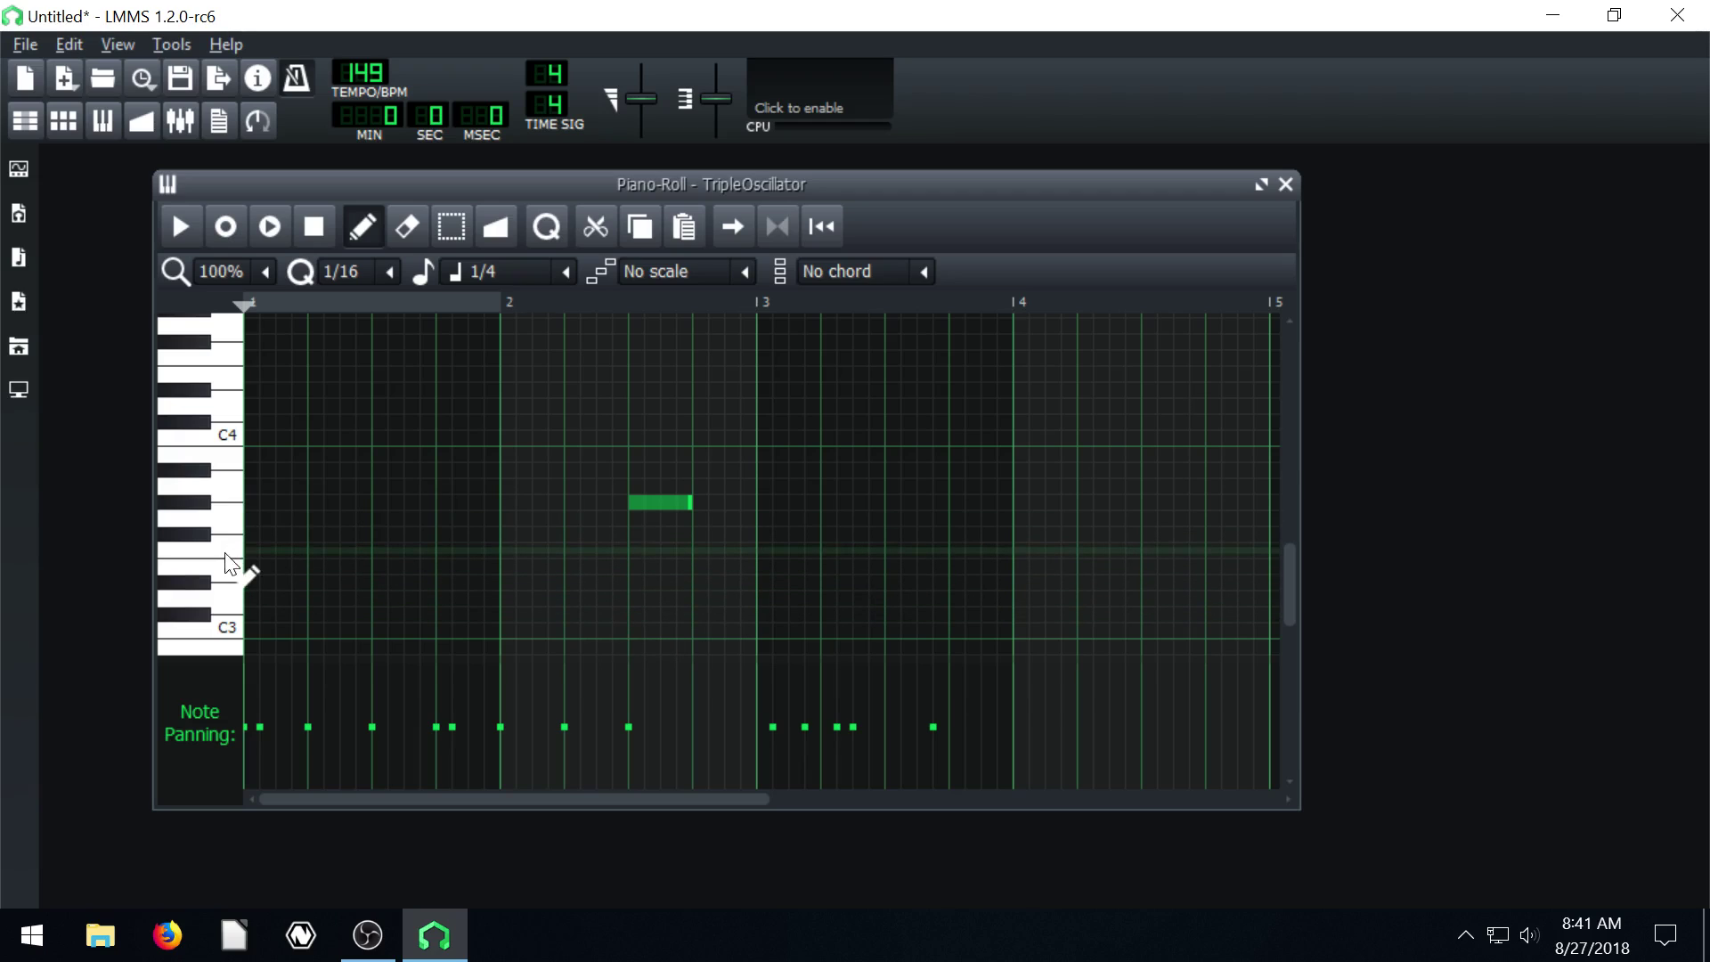
# Reposition the piano roll window and scroll back up to the melody.
pyautogui.moveTo(588, 178); pyautogui.dragTo(544, 185)
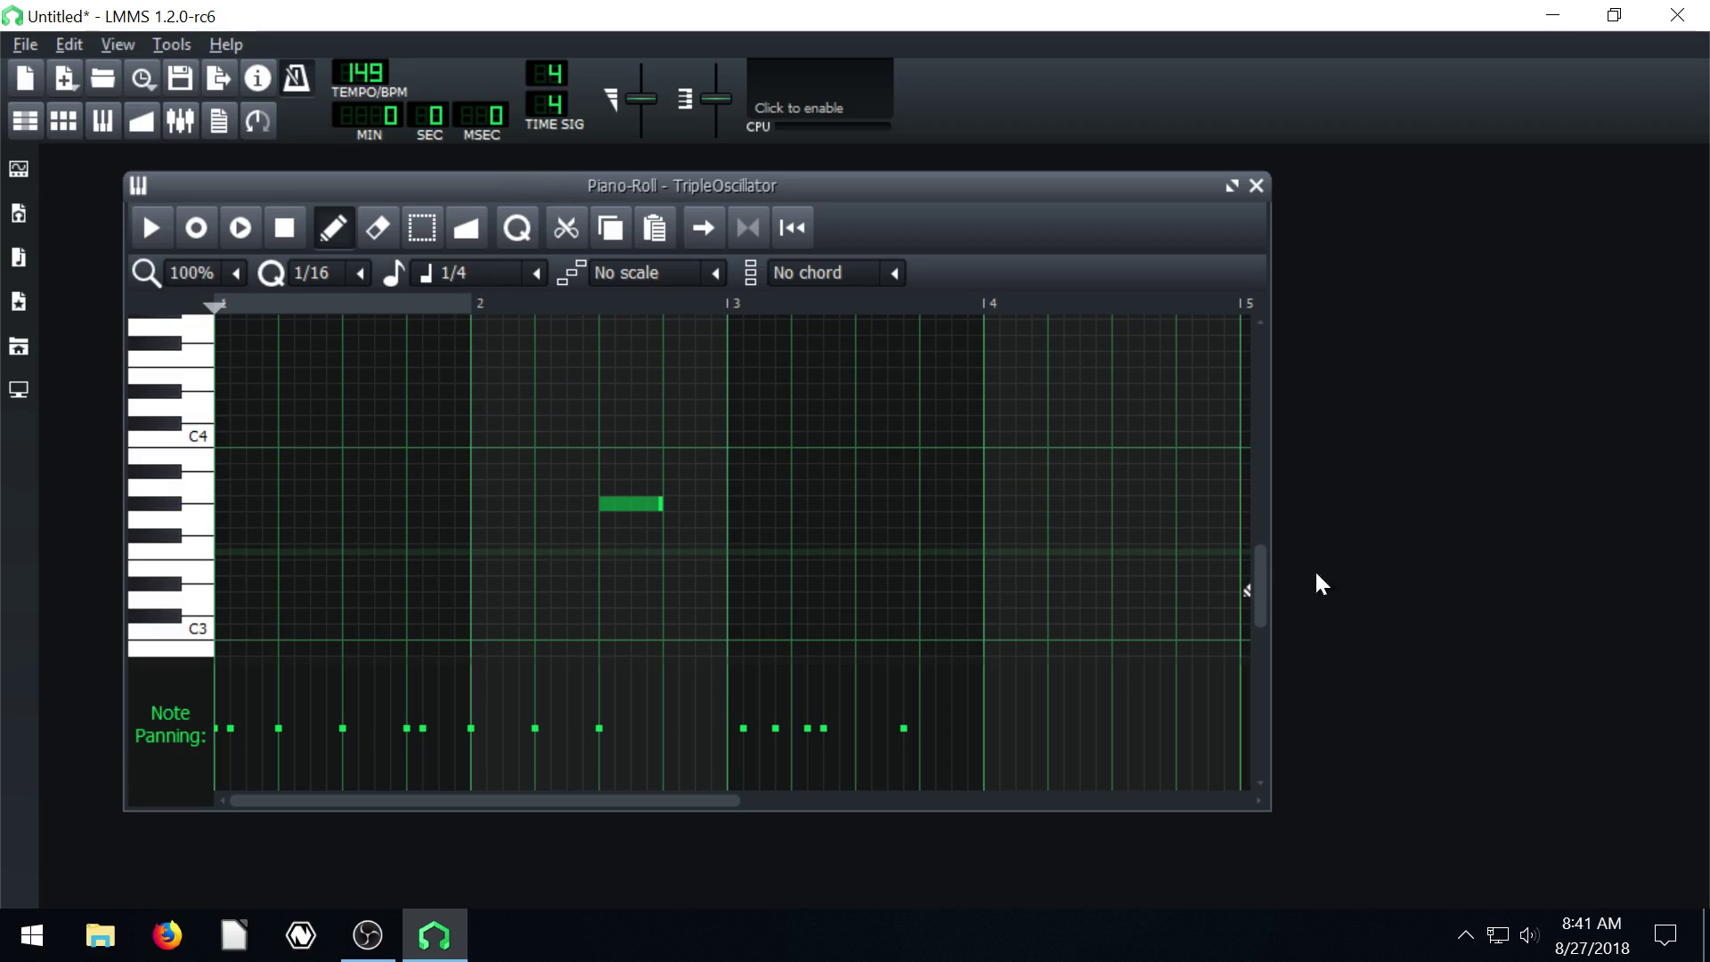
pyautogui.moveTo(1258, 577); pyautogui.dragTo(1298, 469)
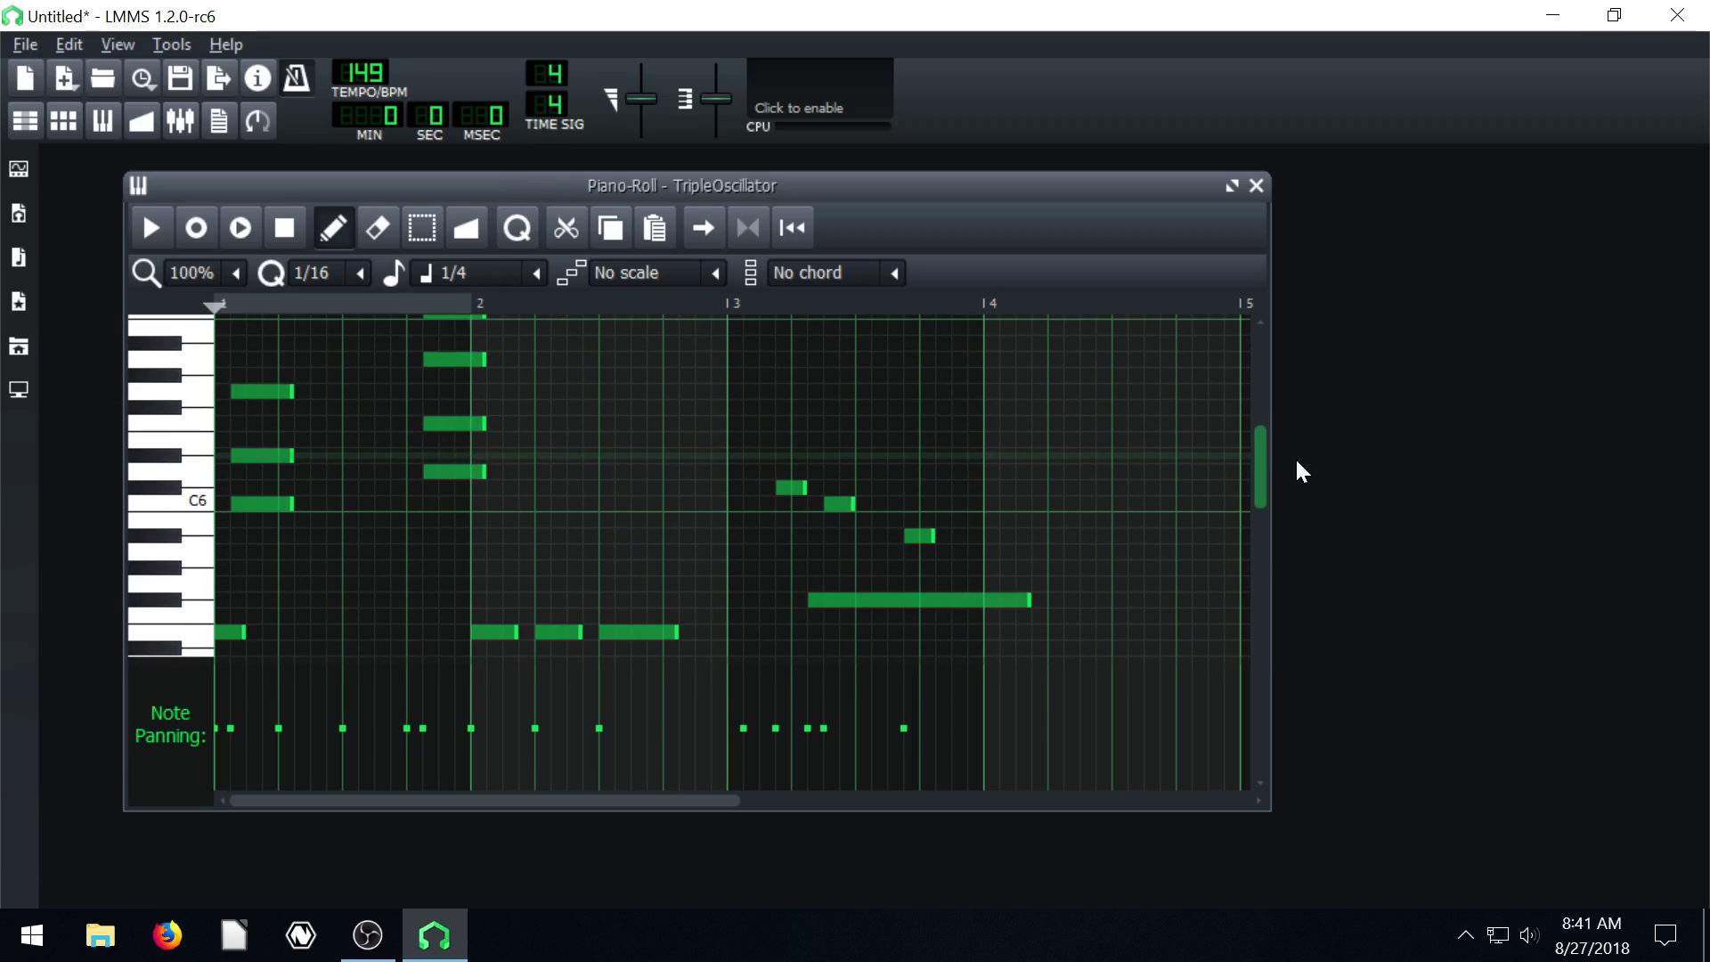
pyautogui.moveTo(768, 194); pyautogui.dragTo(806, 194)
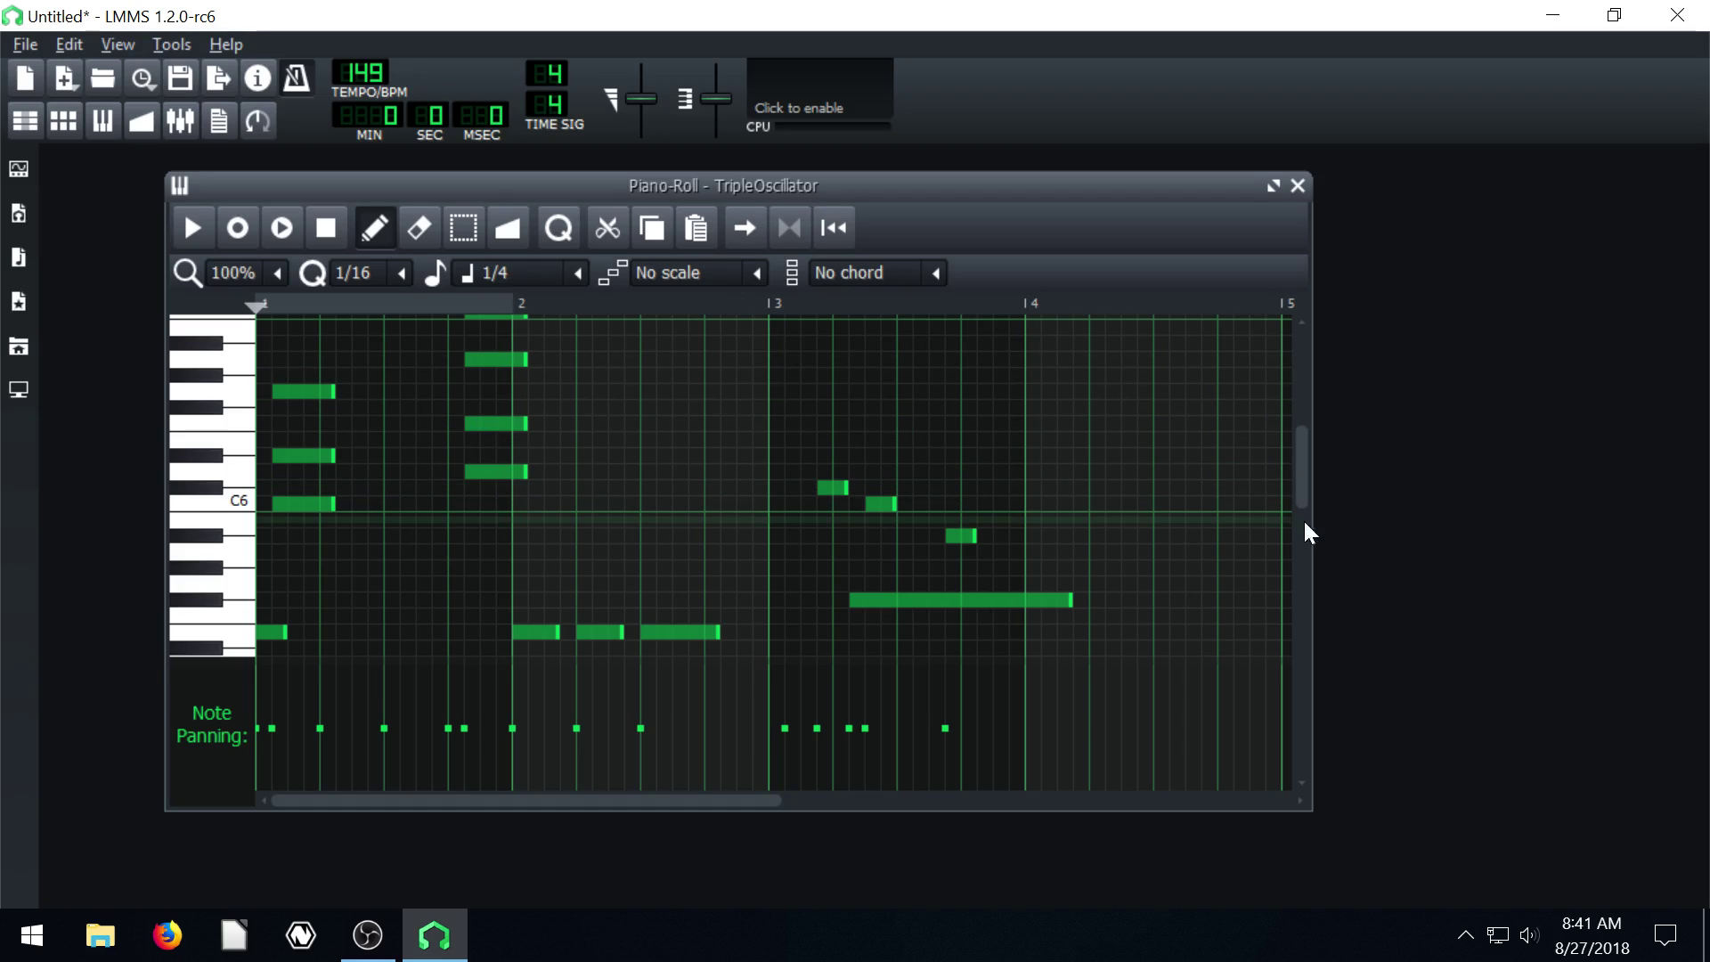
pyautogui.moveTo(1302, 481); pyautogui.dragTo(1286, 322)
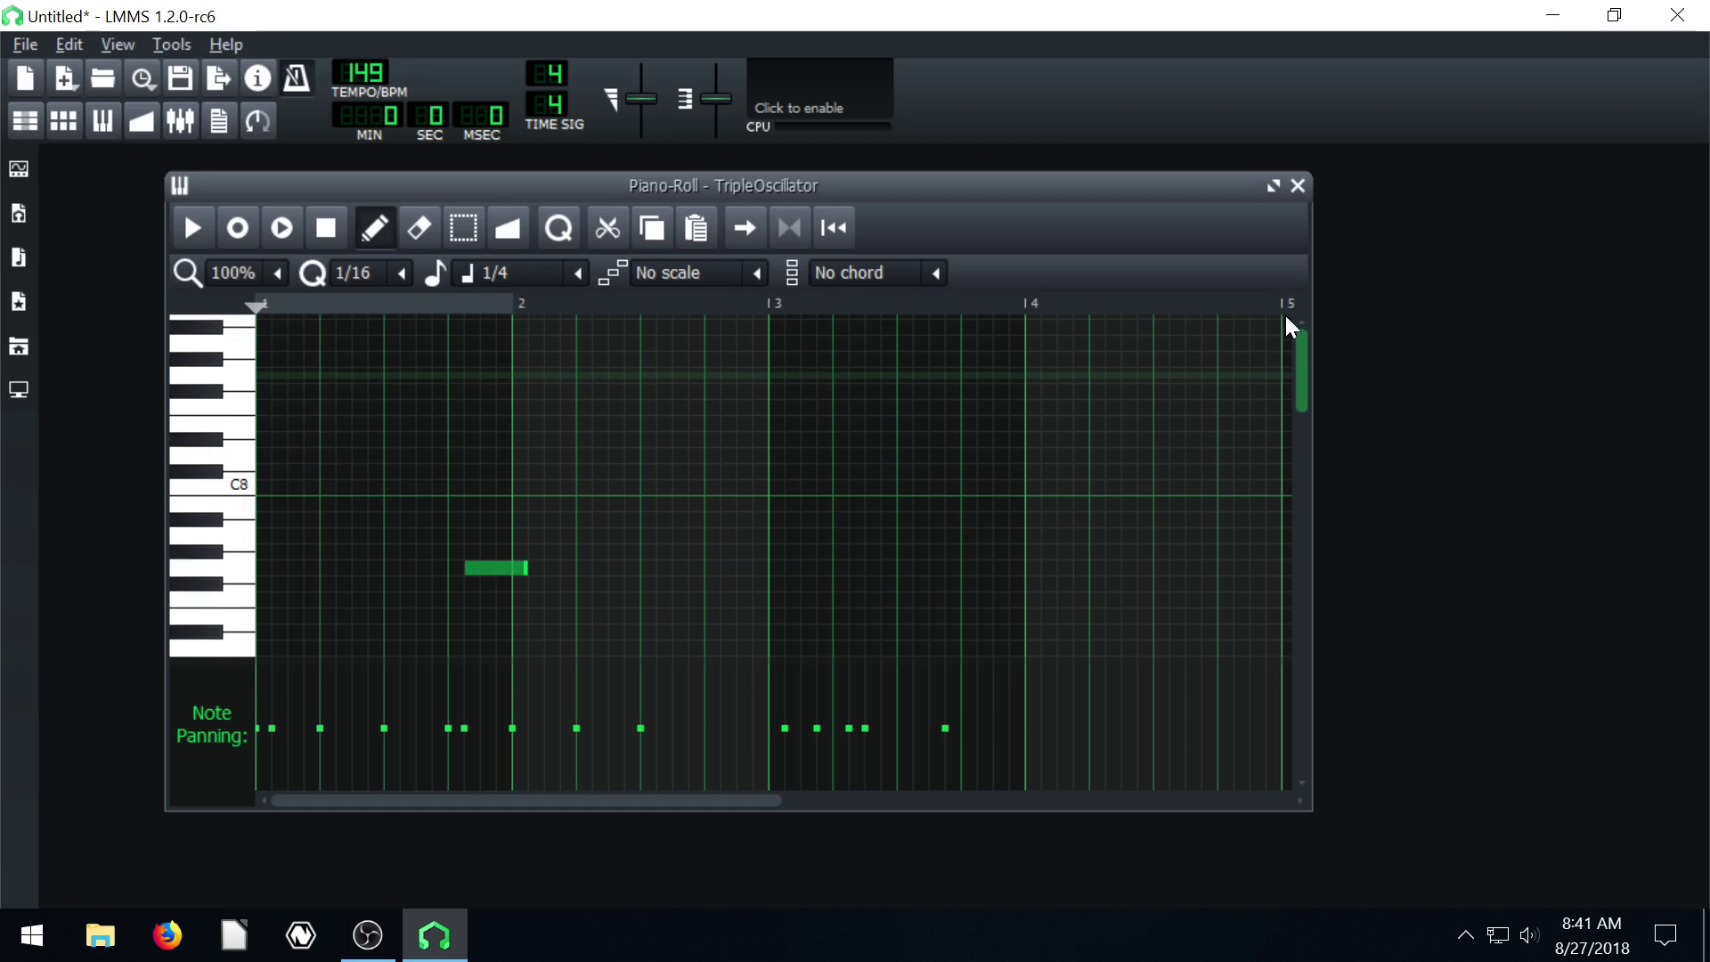
# Turn on looping and delete the five stacked chord notes.
pyautogui.click(794, 233)
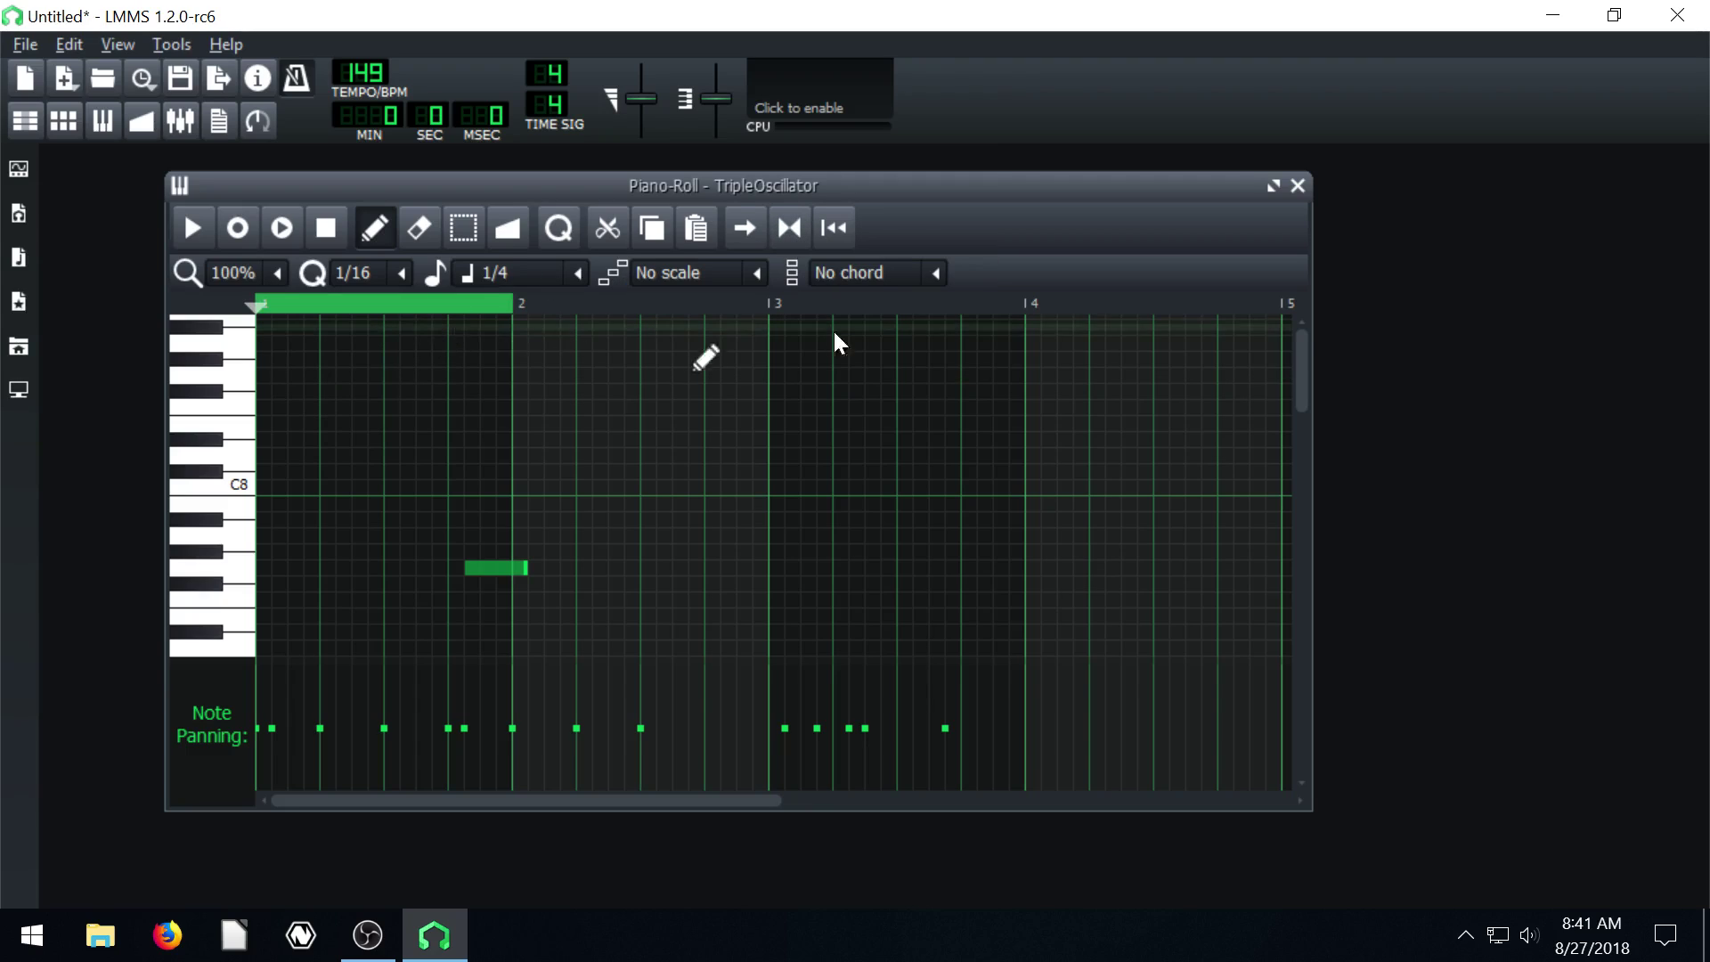
pyautogui.moveTo(1303, 357); pyautogui.dragTo(1290, 403)
pyautogui.rightClick(495, 359)
pyautogui.rightClick(505, 472)
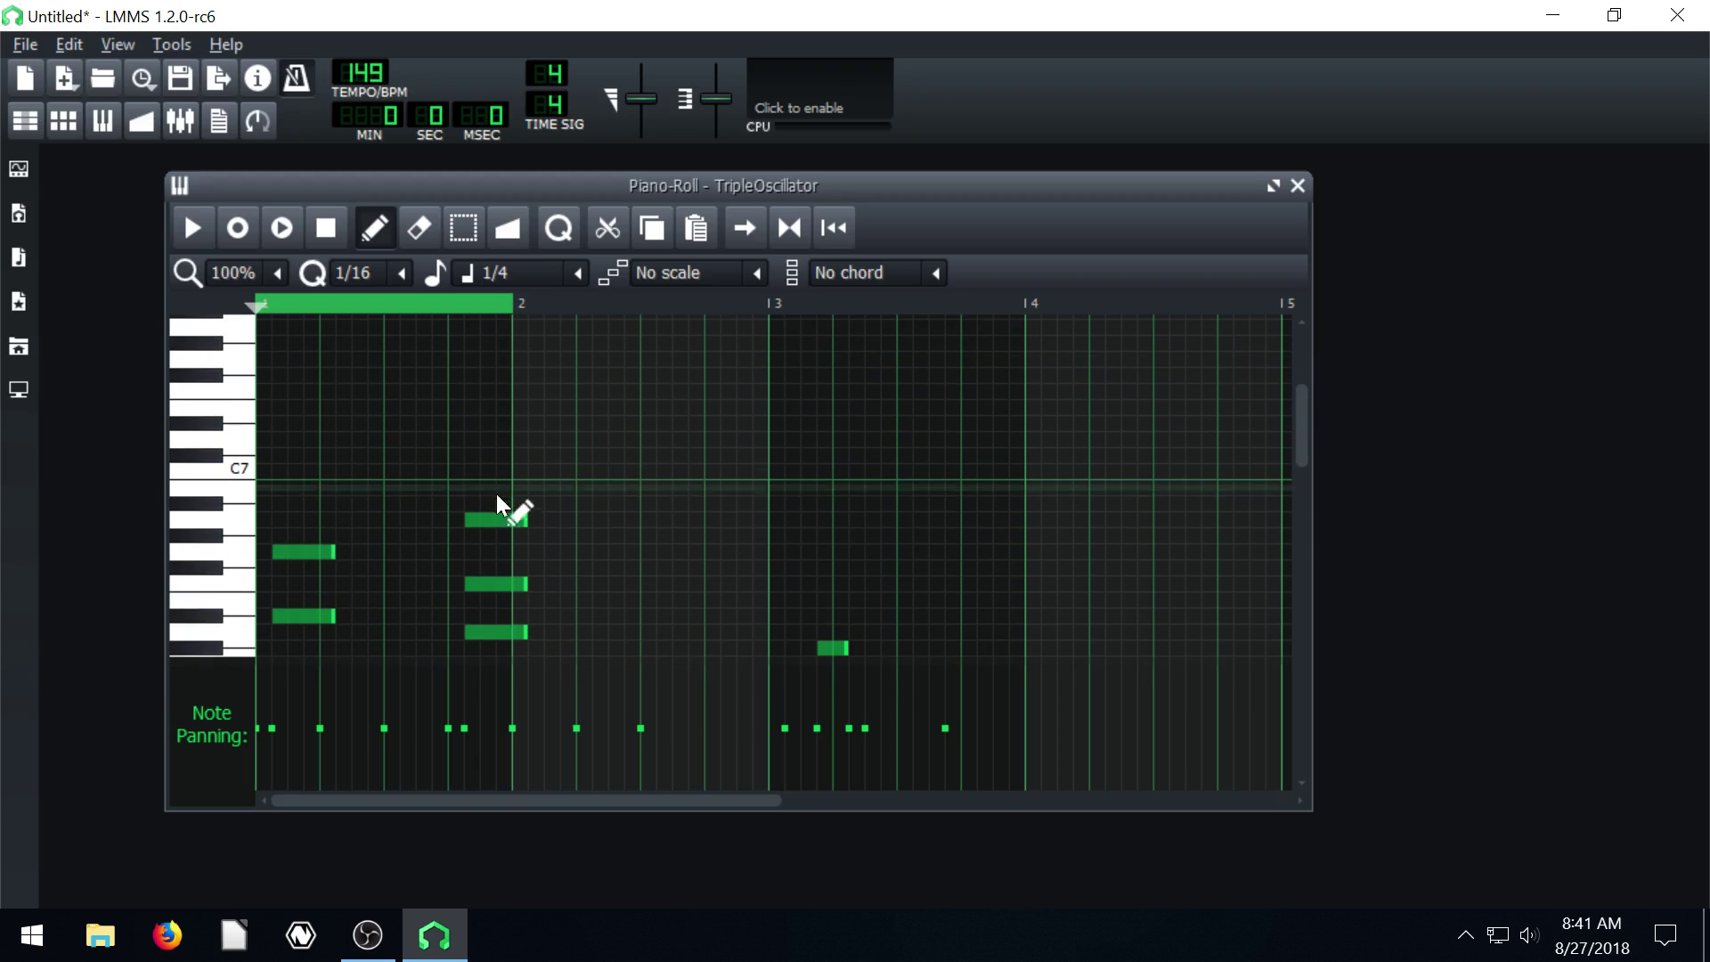
pyautogui.rightClick(499, 520)
pyautogui.rightClick(499, 583)
pyautogui.rightClick(498, 631)
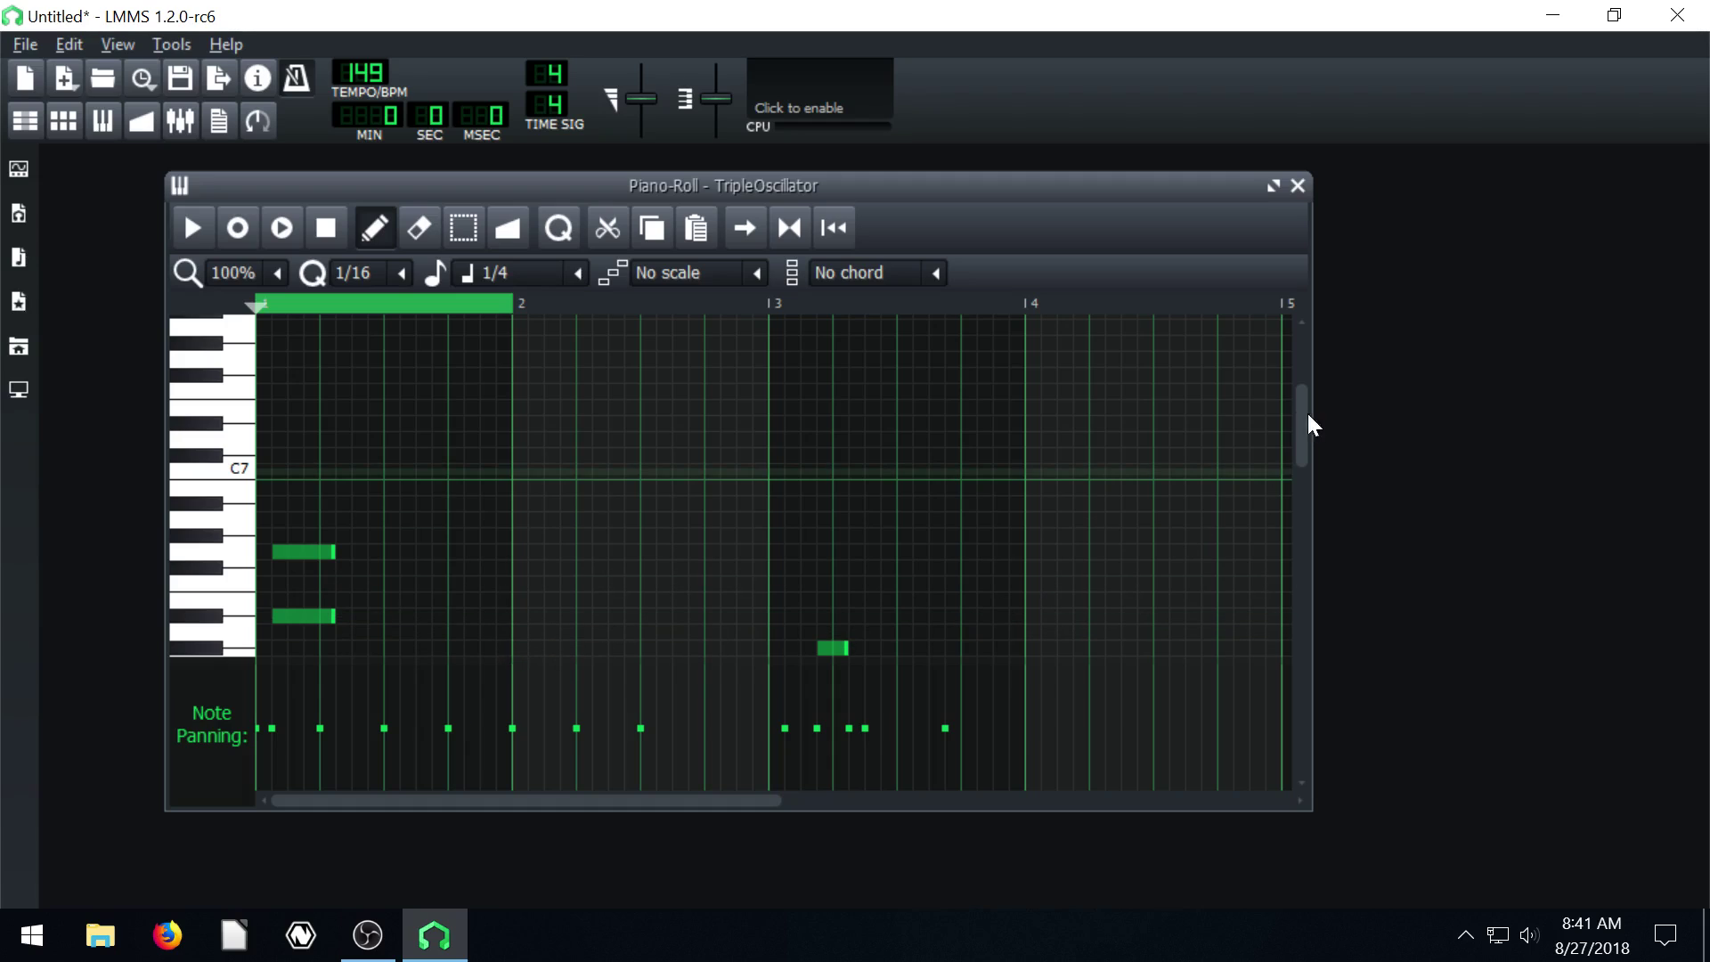
pyautogui.moveTo(1306, 417); pyautogui.dragTo(1291, 471)
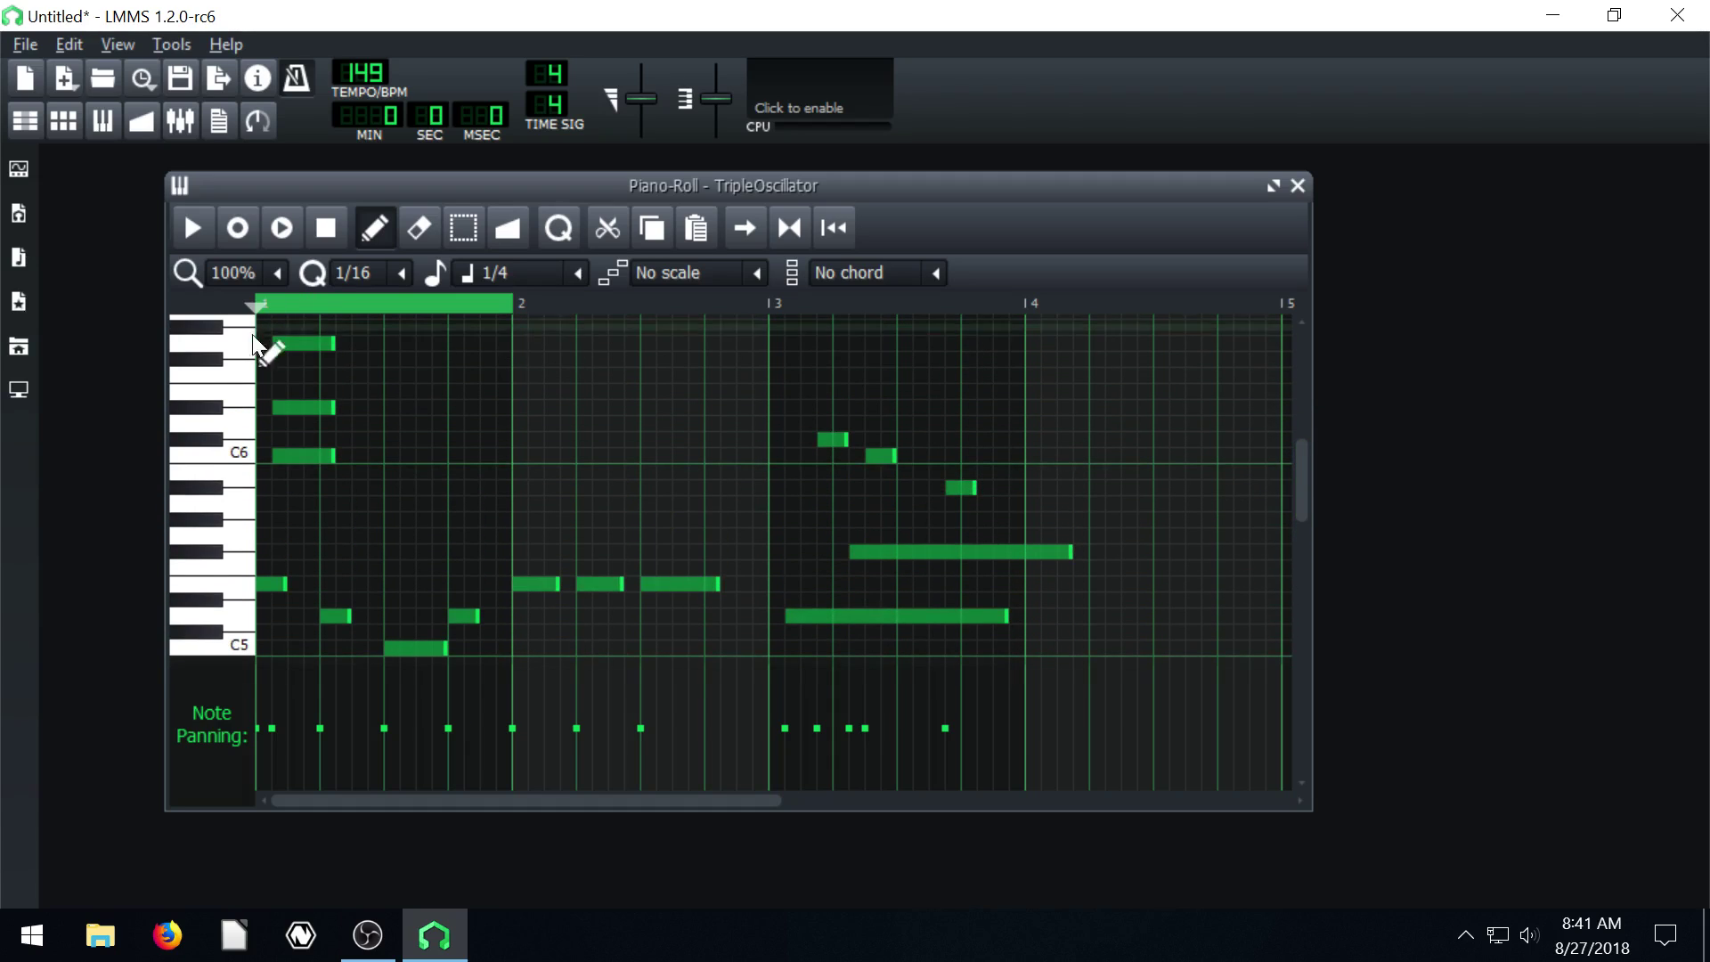
# Play the melody, then delete the three stray high notes in bar 1, including C6.
pyautogui.click(184, 228)
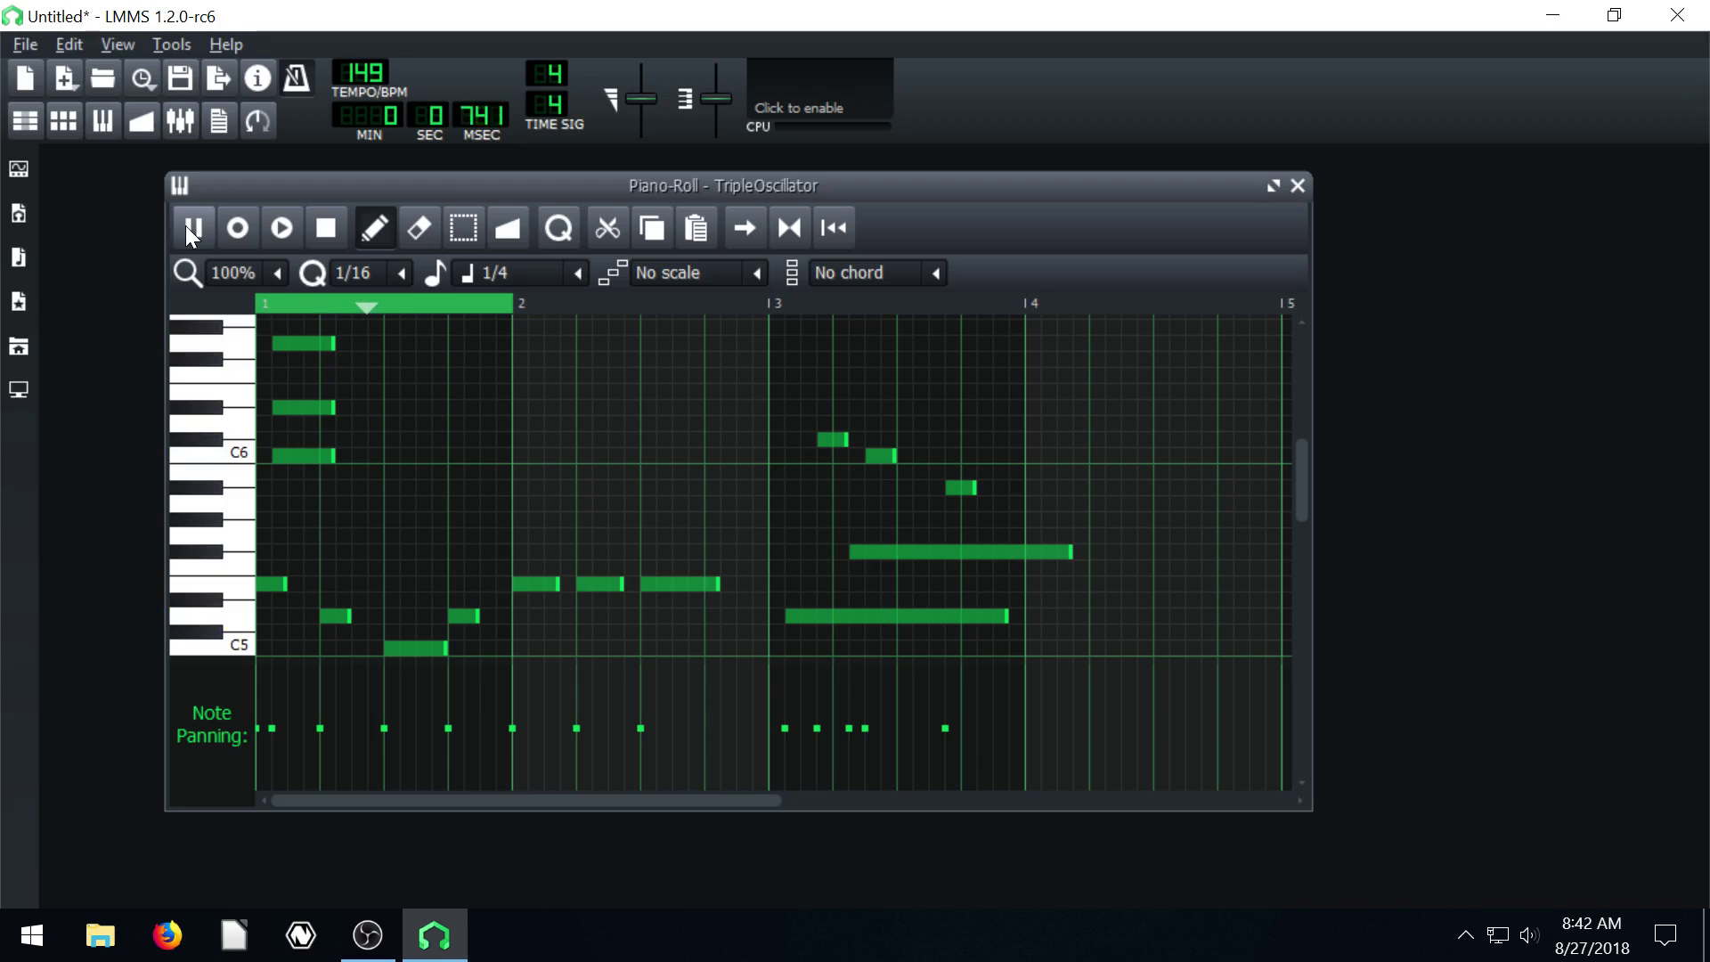
pyautogui.click(326, 228)
pyautogui.rightClick(305, 343)
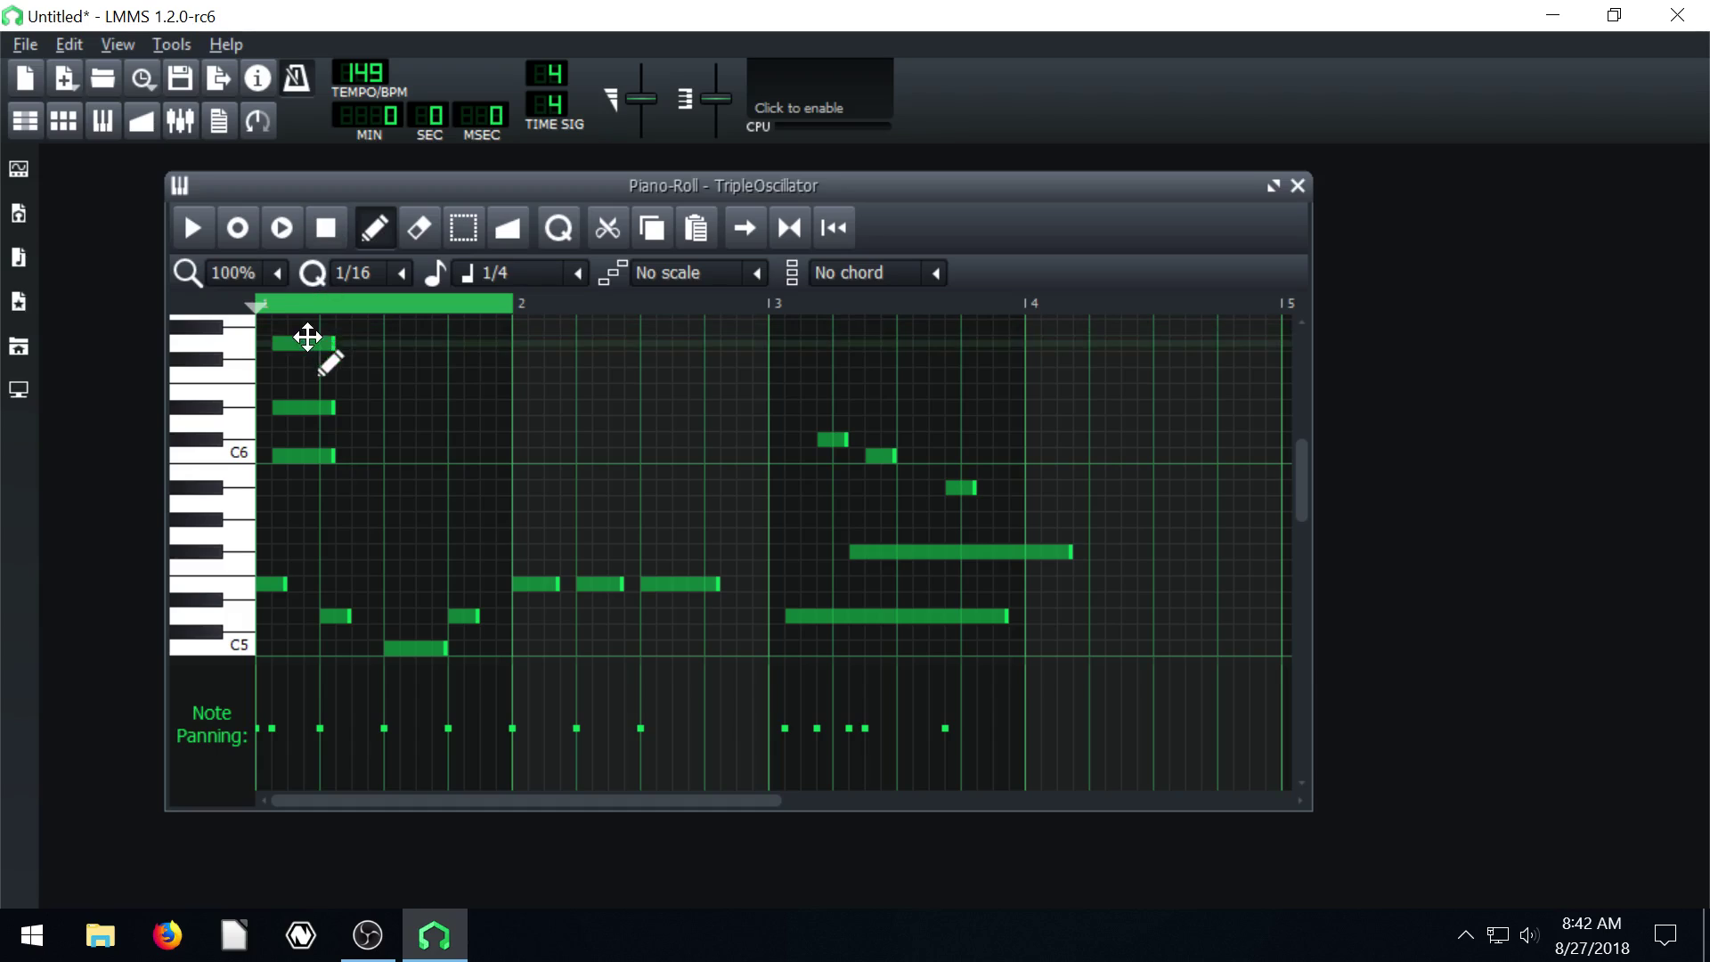
pyautogui.rightClick(315, 409)
pyautogui.rightClick(322, 453)
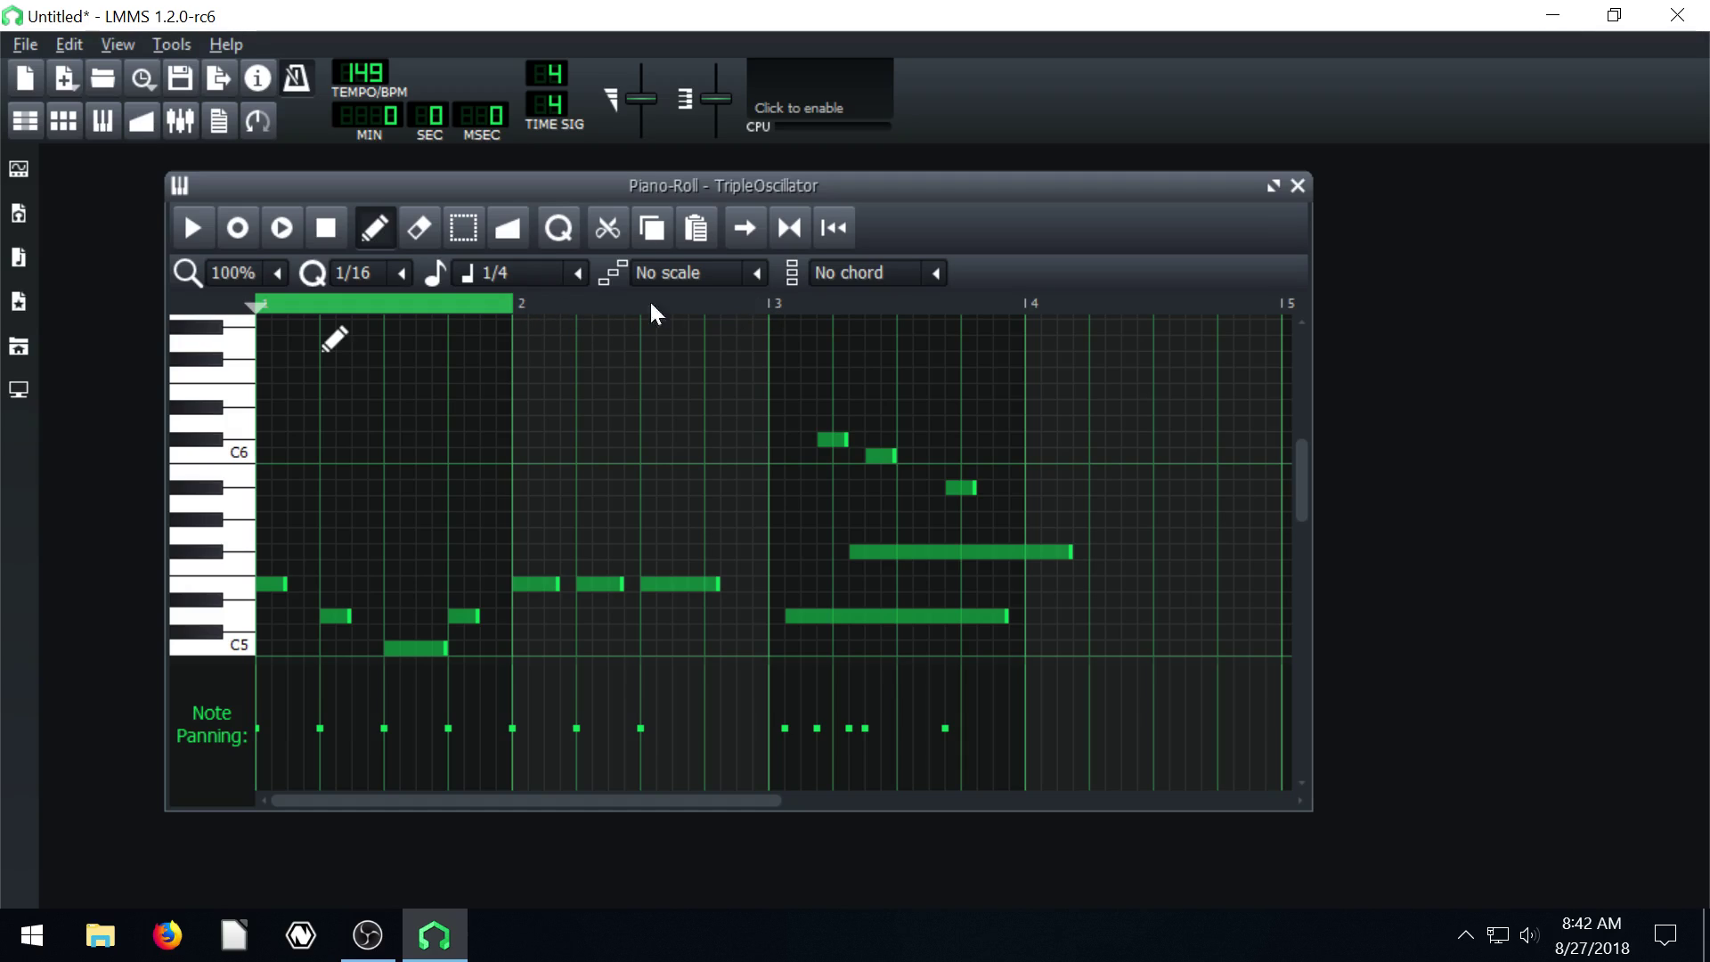
# Set the loop points to span bar 2 to bar 3.
pyautogui.rightClick(764, 299)
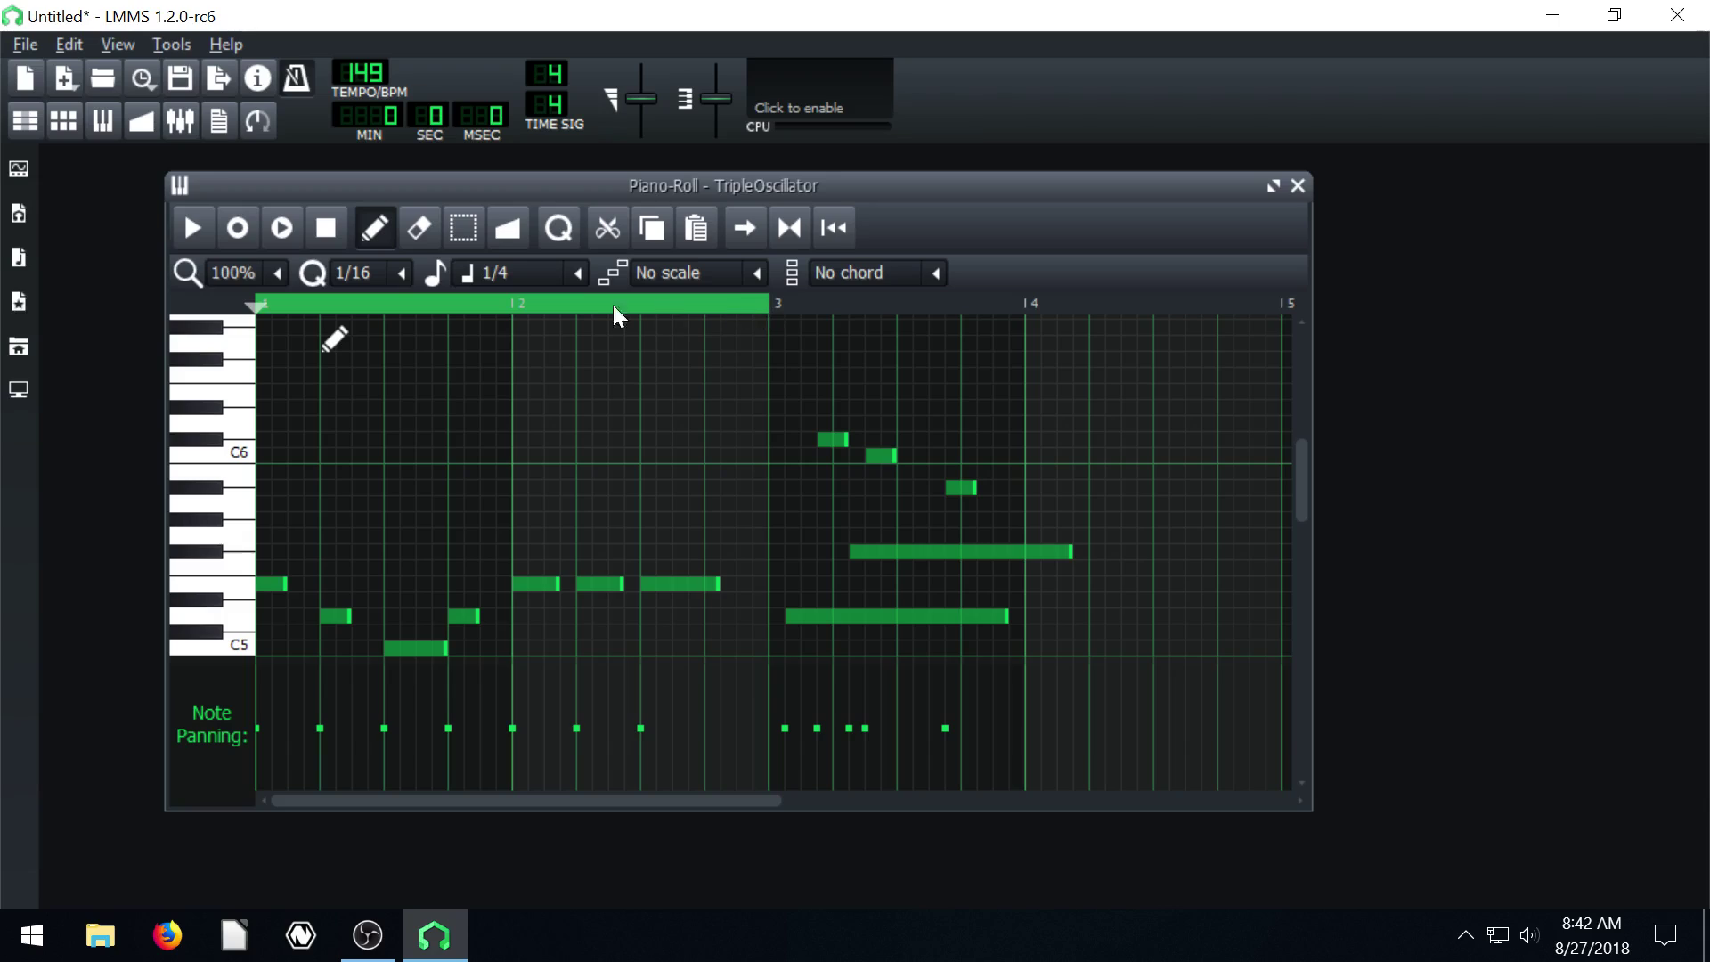
pyautogui.rightClick(1021, 303)
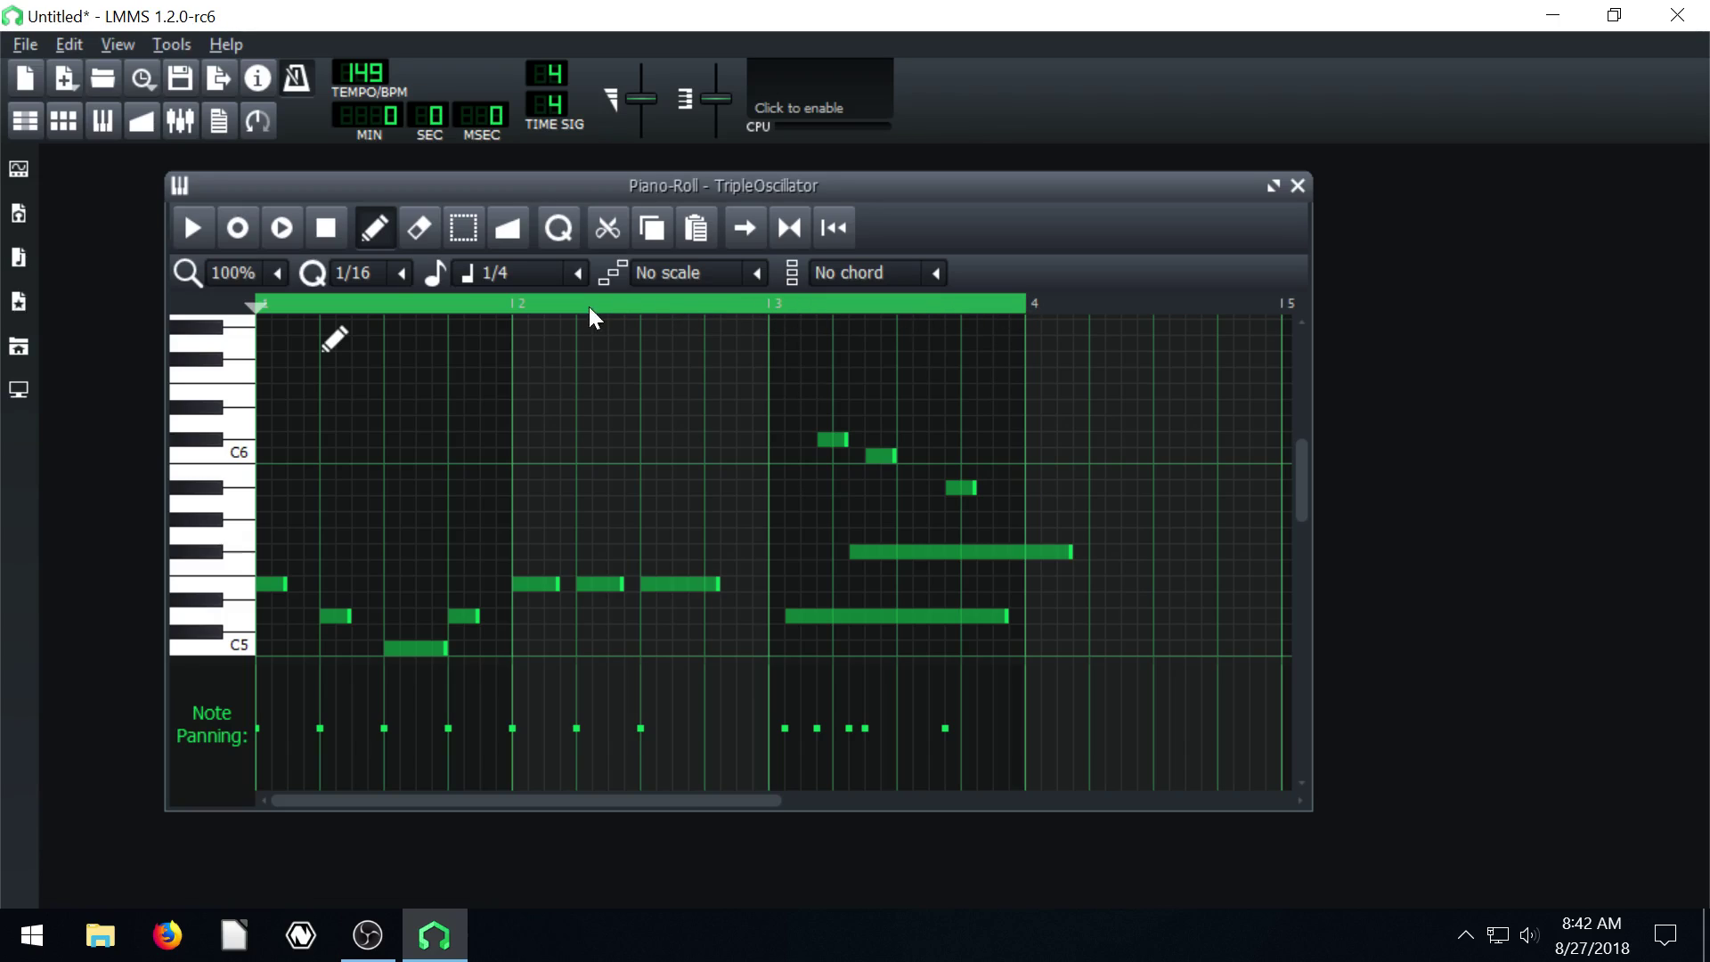
pyautogui.rightClick(520, 307)
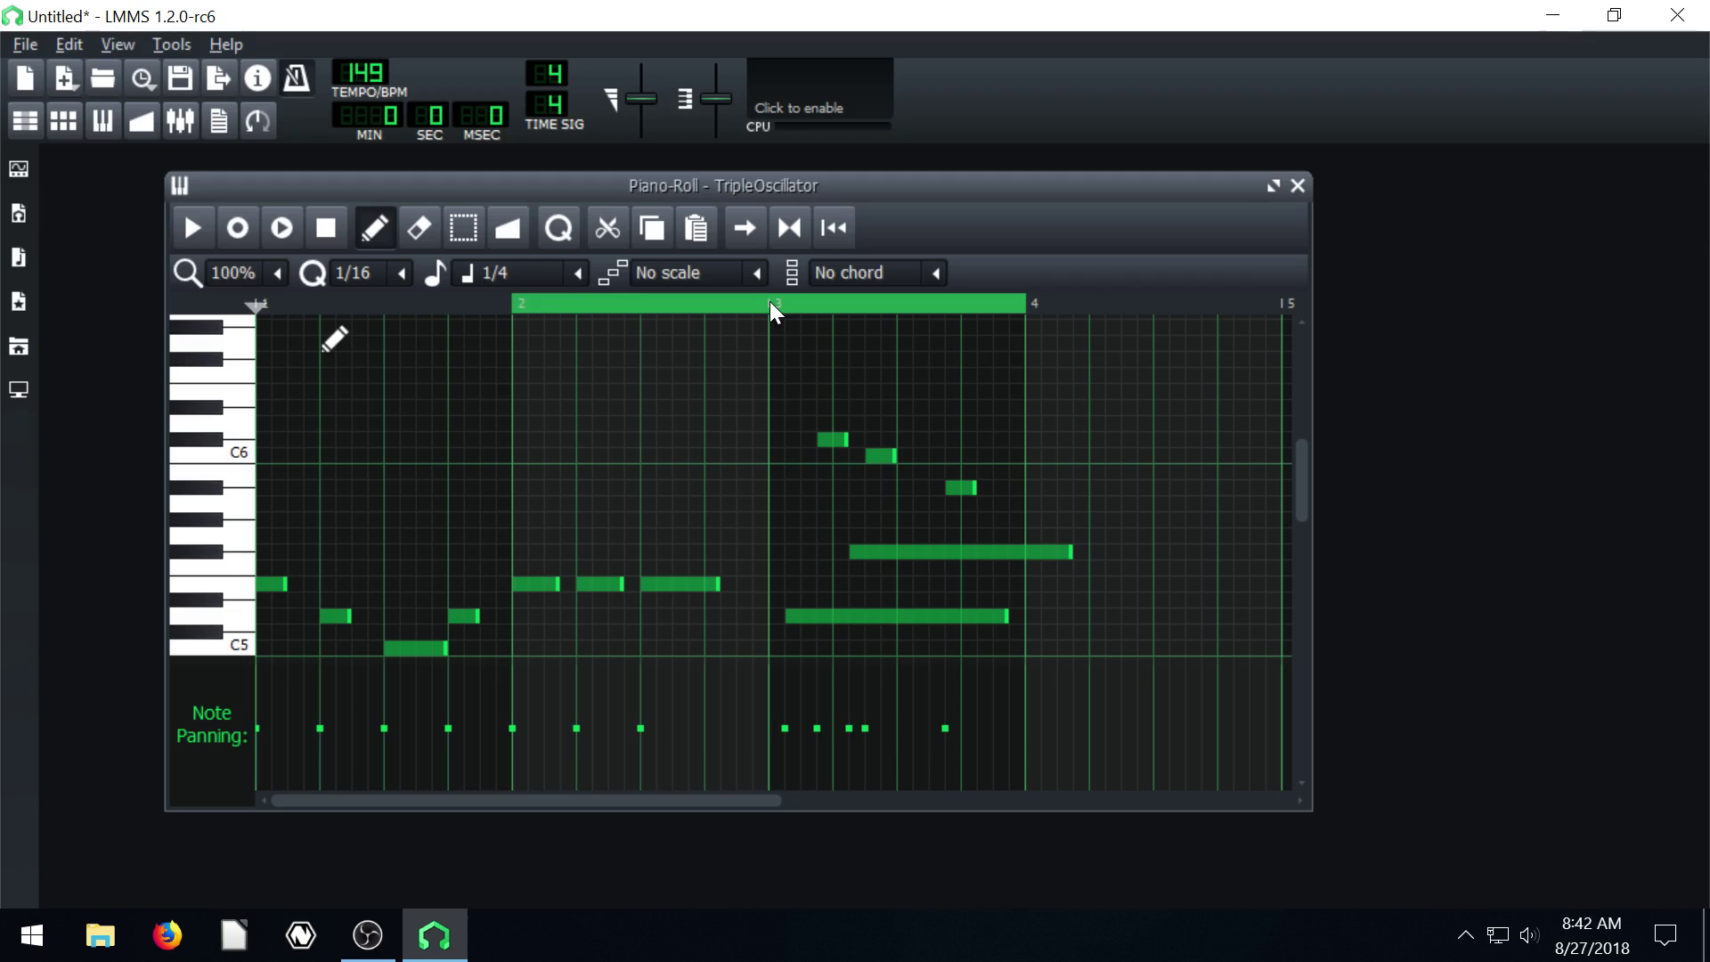
pyautogui.rightClick(770, 301)
pyautogui.rightClick(515, 306)
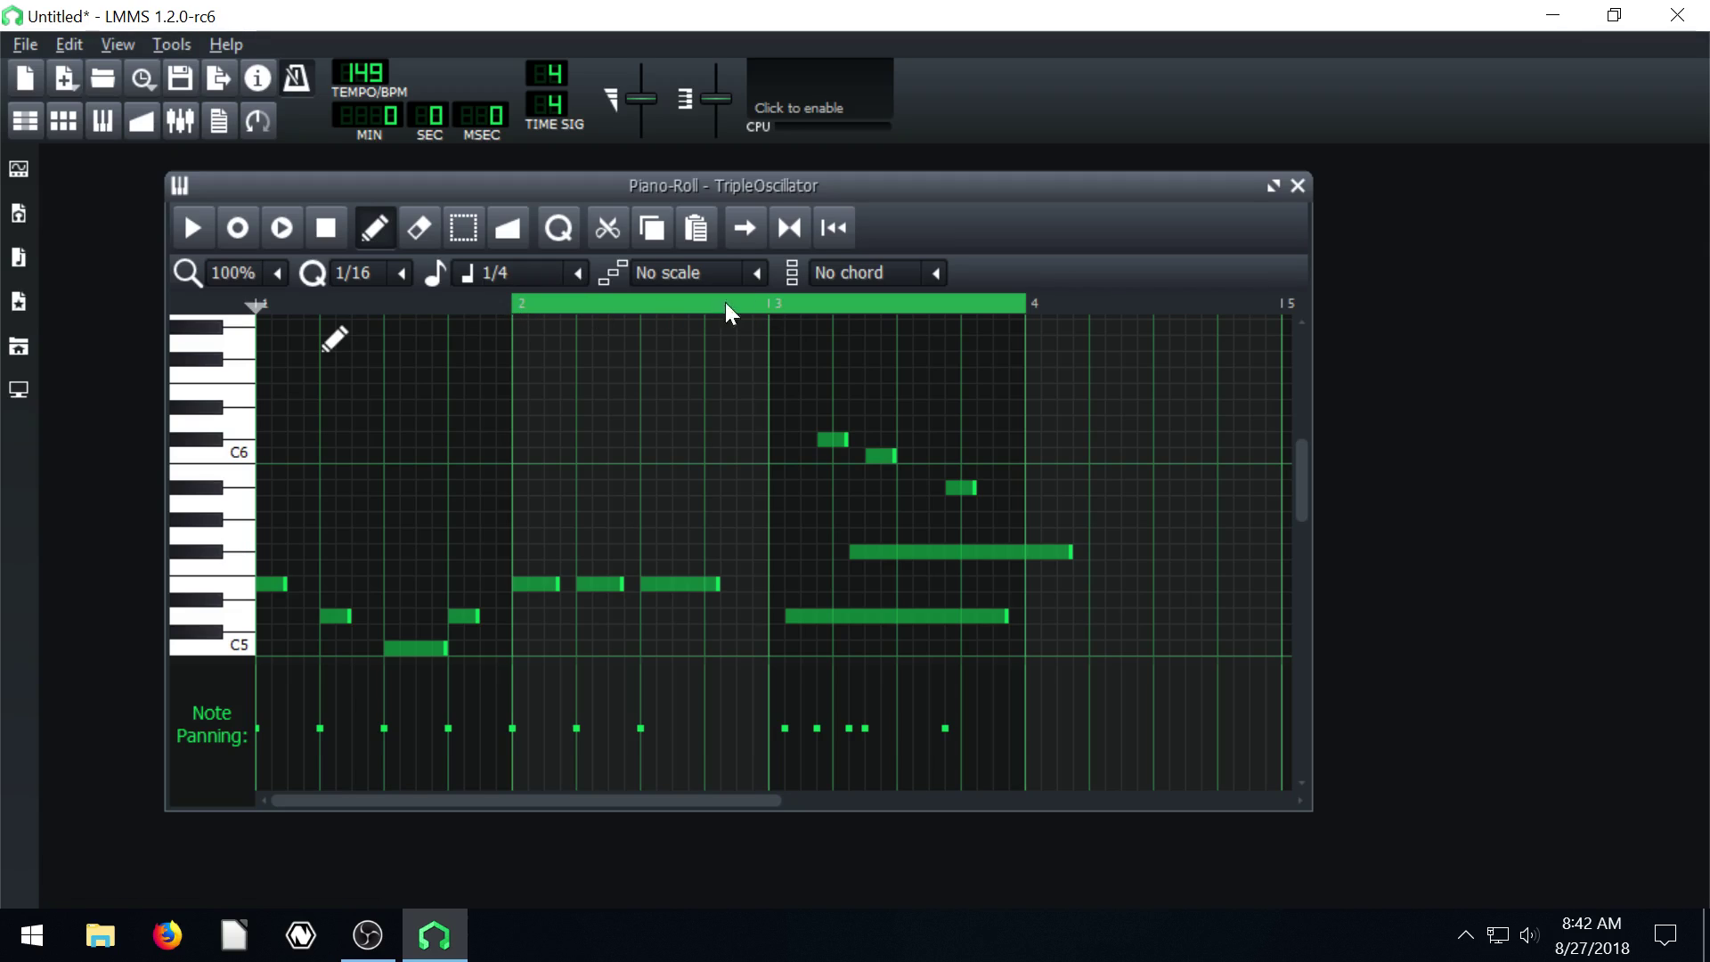
pyautogui.rightClick(778, 304)
pyautogui.rightClick(515, 303)
pyautogui.keyDown('shift'); pyautogui.rightClick(771, 303); pyautogui.keyUp('shift')
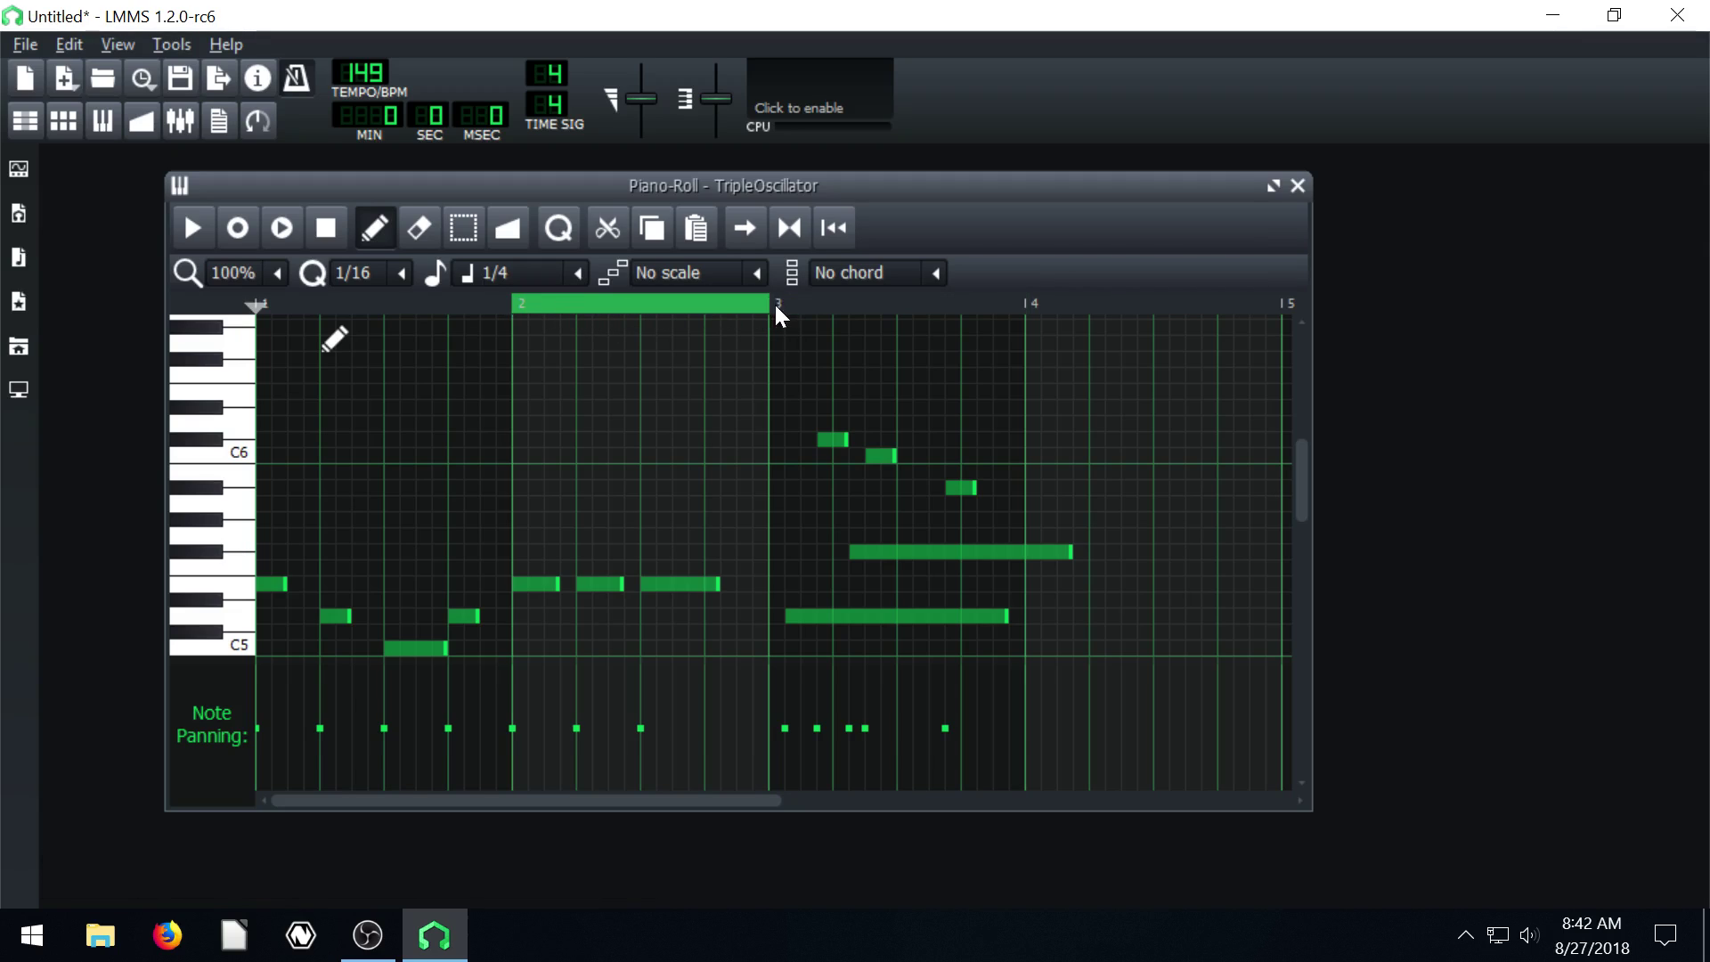
# Play the looped bars 2 to 3, then stop.
pyautogui.scroll(3, 709, 527)
pyautogui.scroll(4, 691, 522)
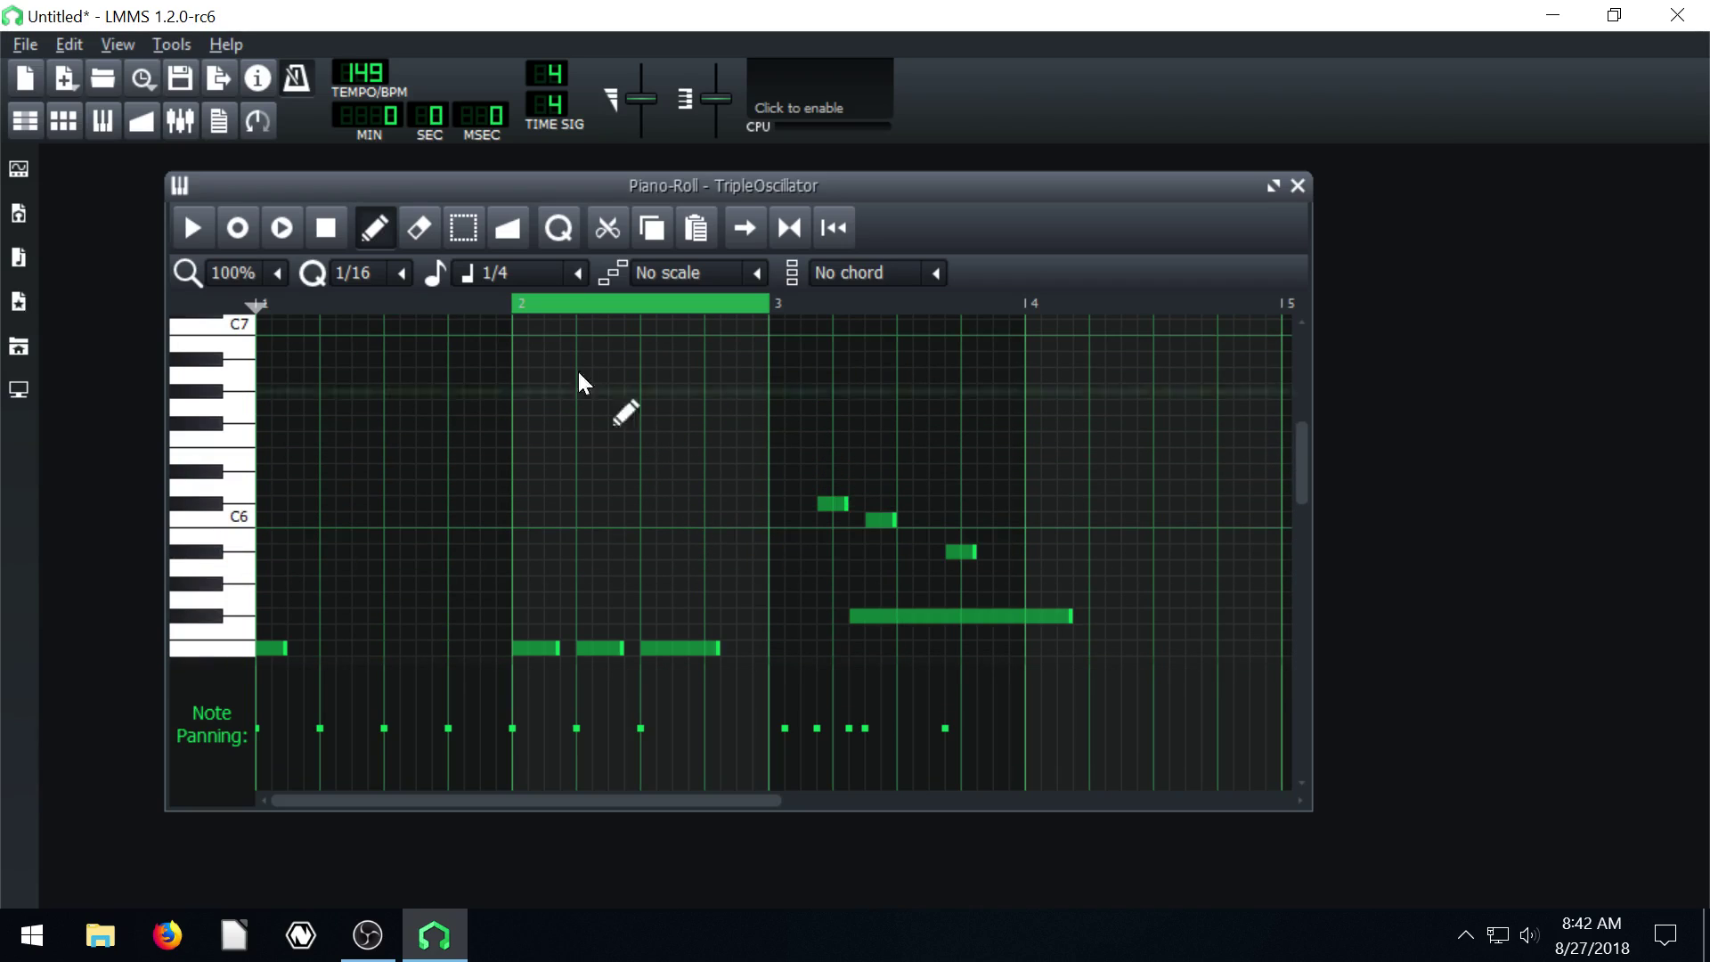
pyautogui.click(194, 233)
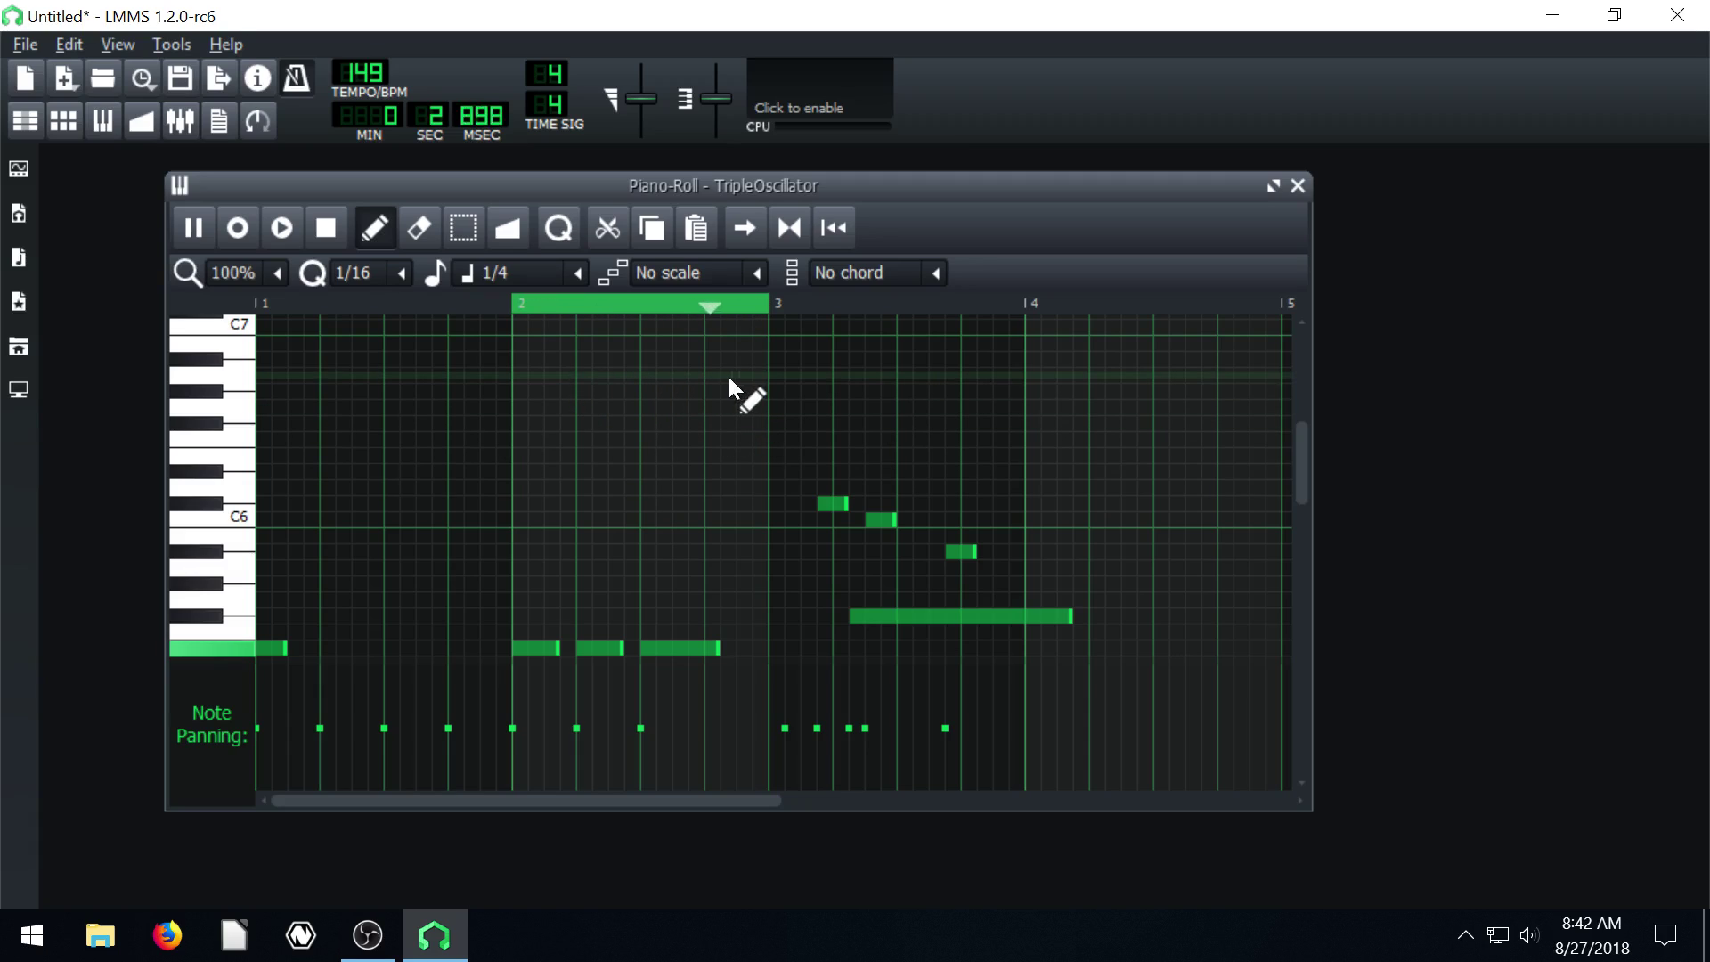
pyautogui.click(326, 228)
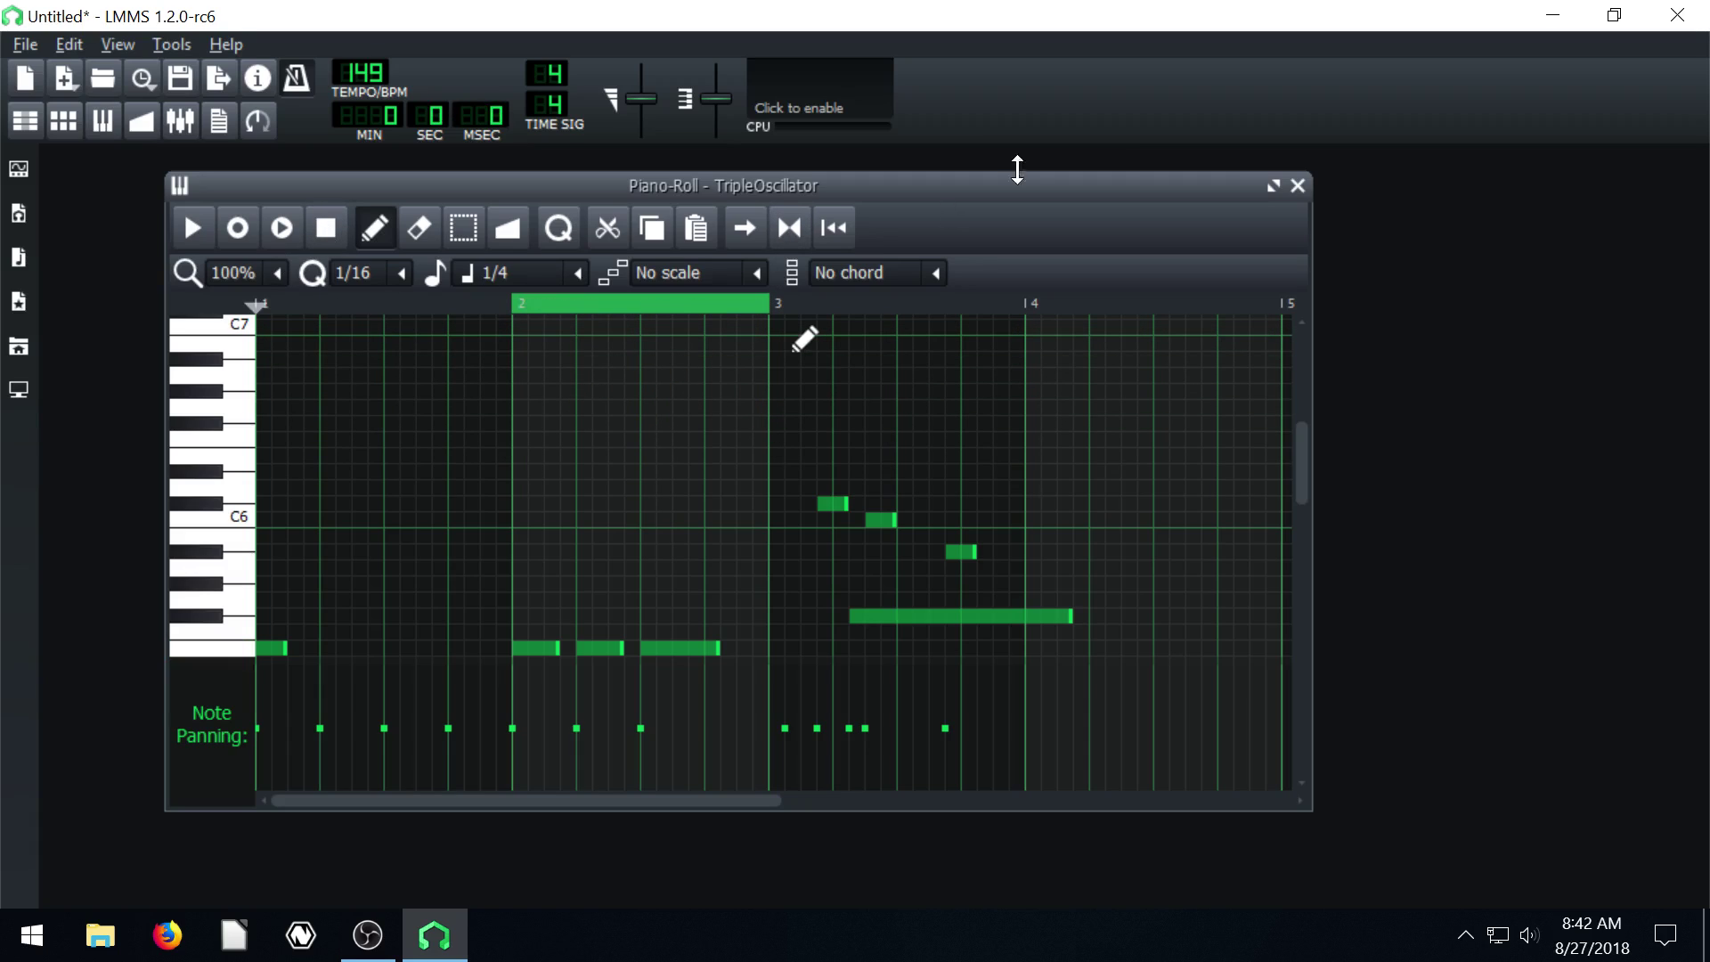
# Enable Song Editor loop points spanning bars 1 to 5, then return the piano roll to front.
pyautogui.moveTo(1009, 173); pyautogui.dragTo(1275, 214)
pyautogui.click(565, 203)
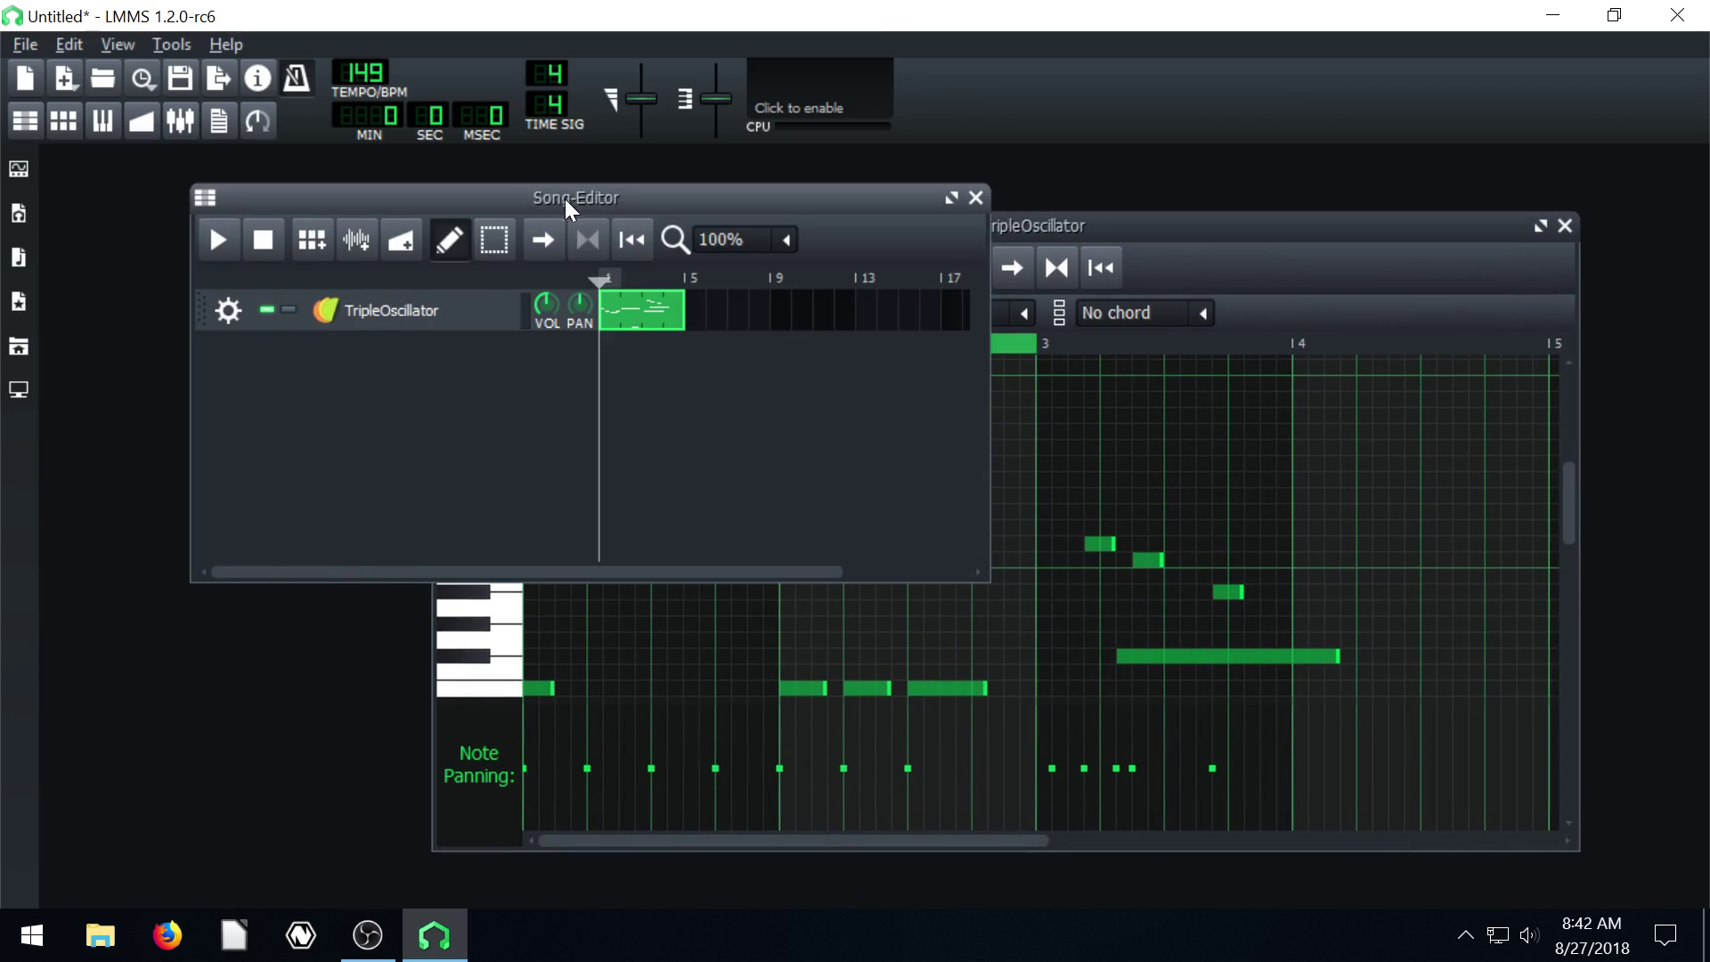
pyautogui.click(586, 239)
pyautogui.moveTo(645, 283)
pyautogui.mouseDown()
pyautogui.moveTo(676, 271)
pyautogui.moveTo(600, 269)
pyautogui.mouseUp()
pyautogui.click(1047, 221)
pyautogui.moveTo(974, 228); pyautogui.dragTo(723, 196)
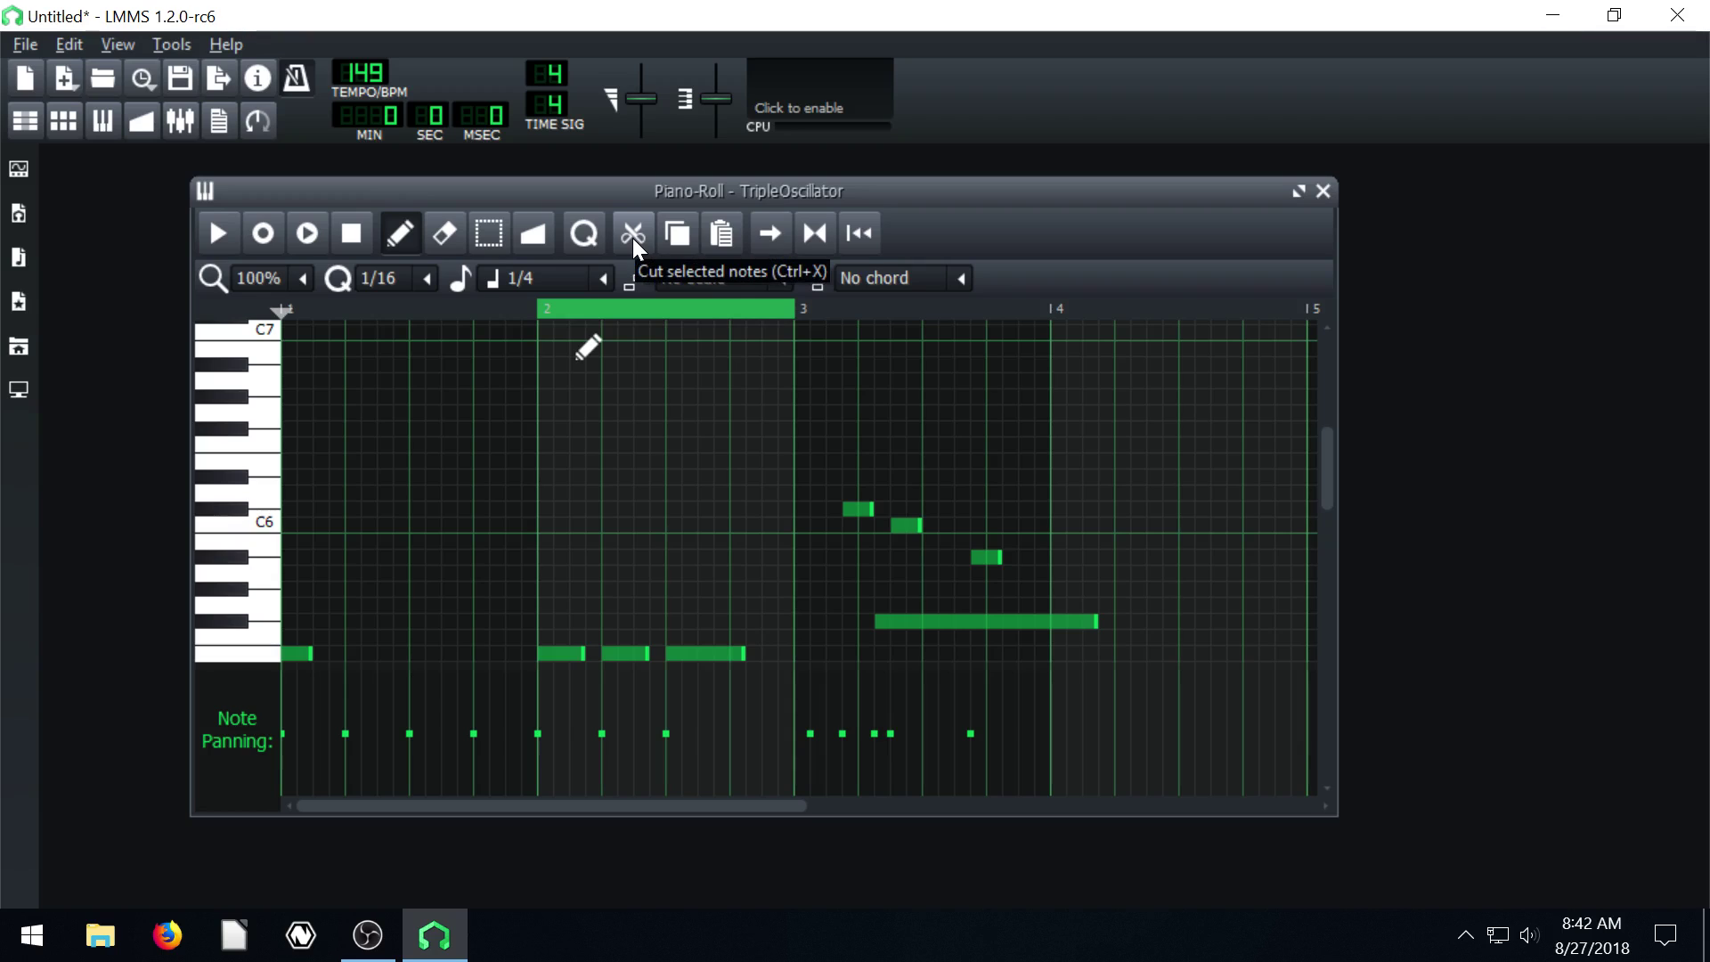
# Box-select the three high notes near bar 3 and cut them.
pyautogui.click(489, 234)
pyautogui.scroll(-2, 553, 477)
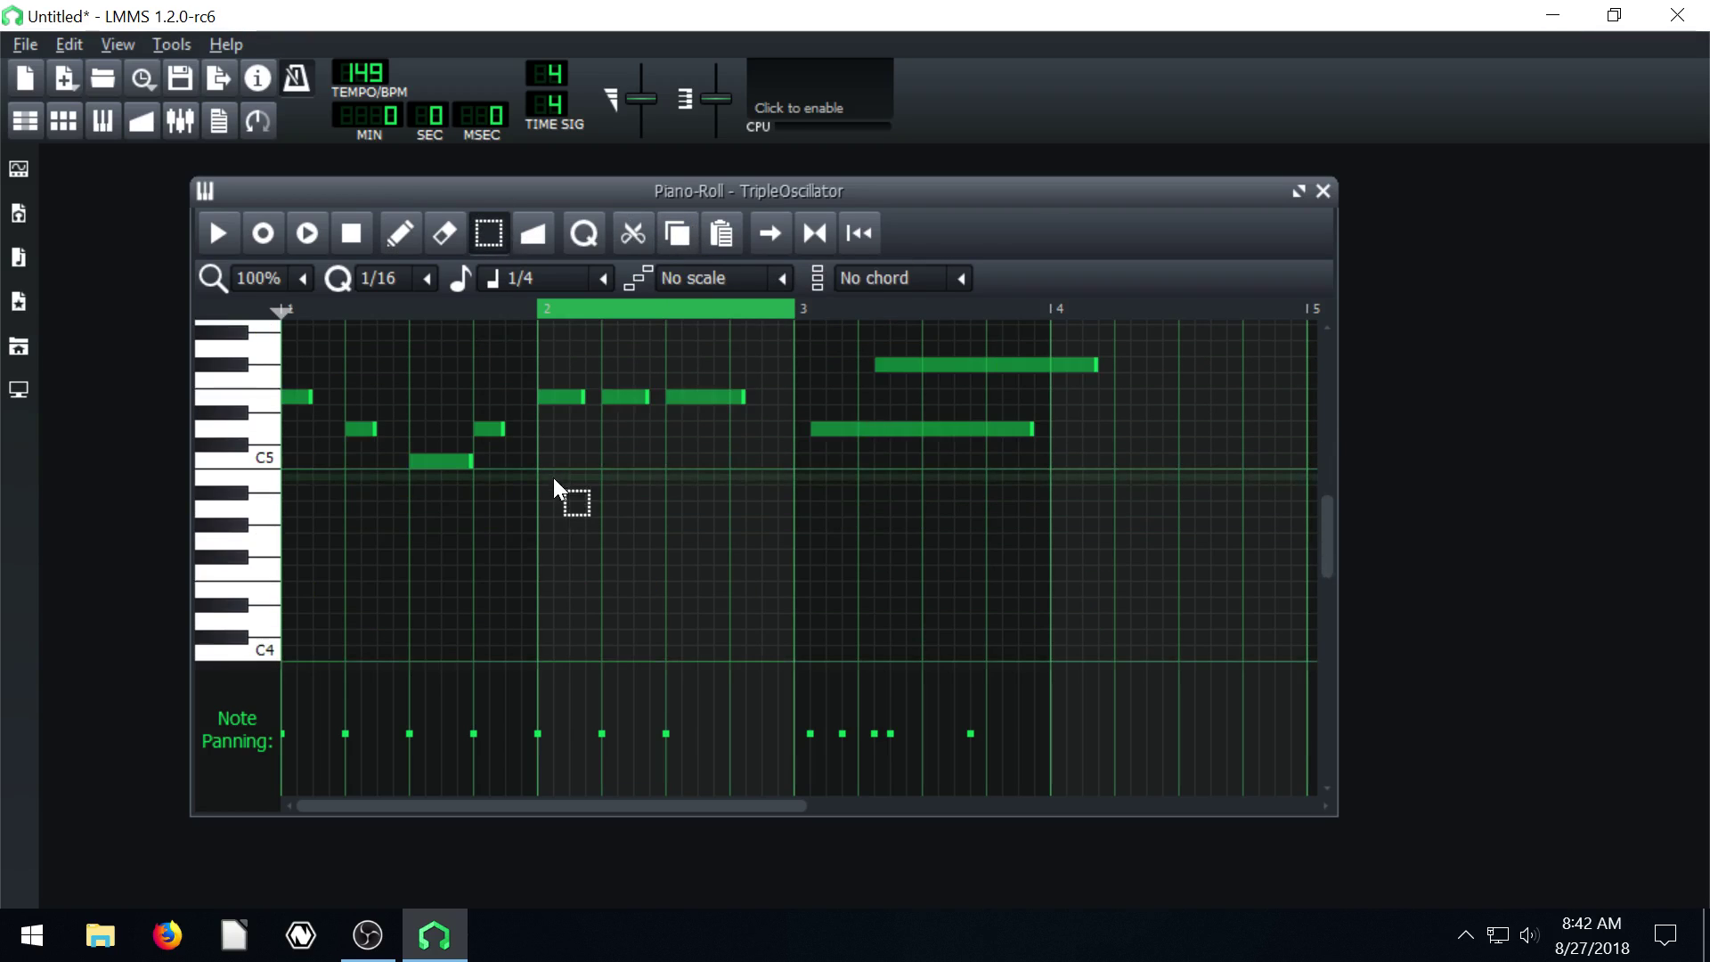
pyautogui.scroll(1, 542, 485)
pyautogui.moveTo(839, 362); pyautogui.dragTo(997, 445)
pyautogui.scroll(2, 996, 446)
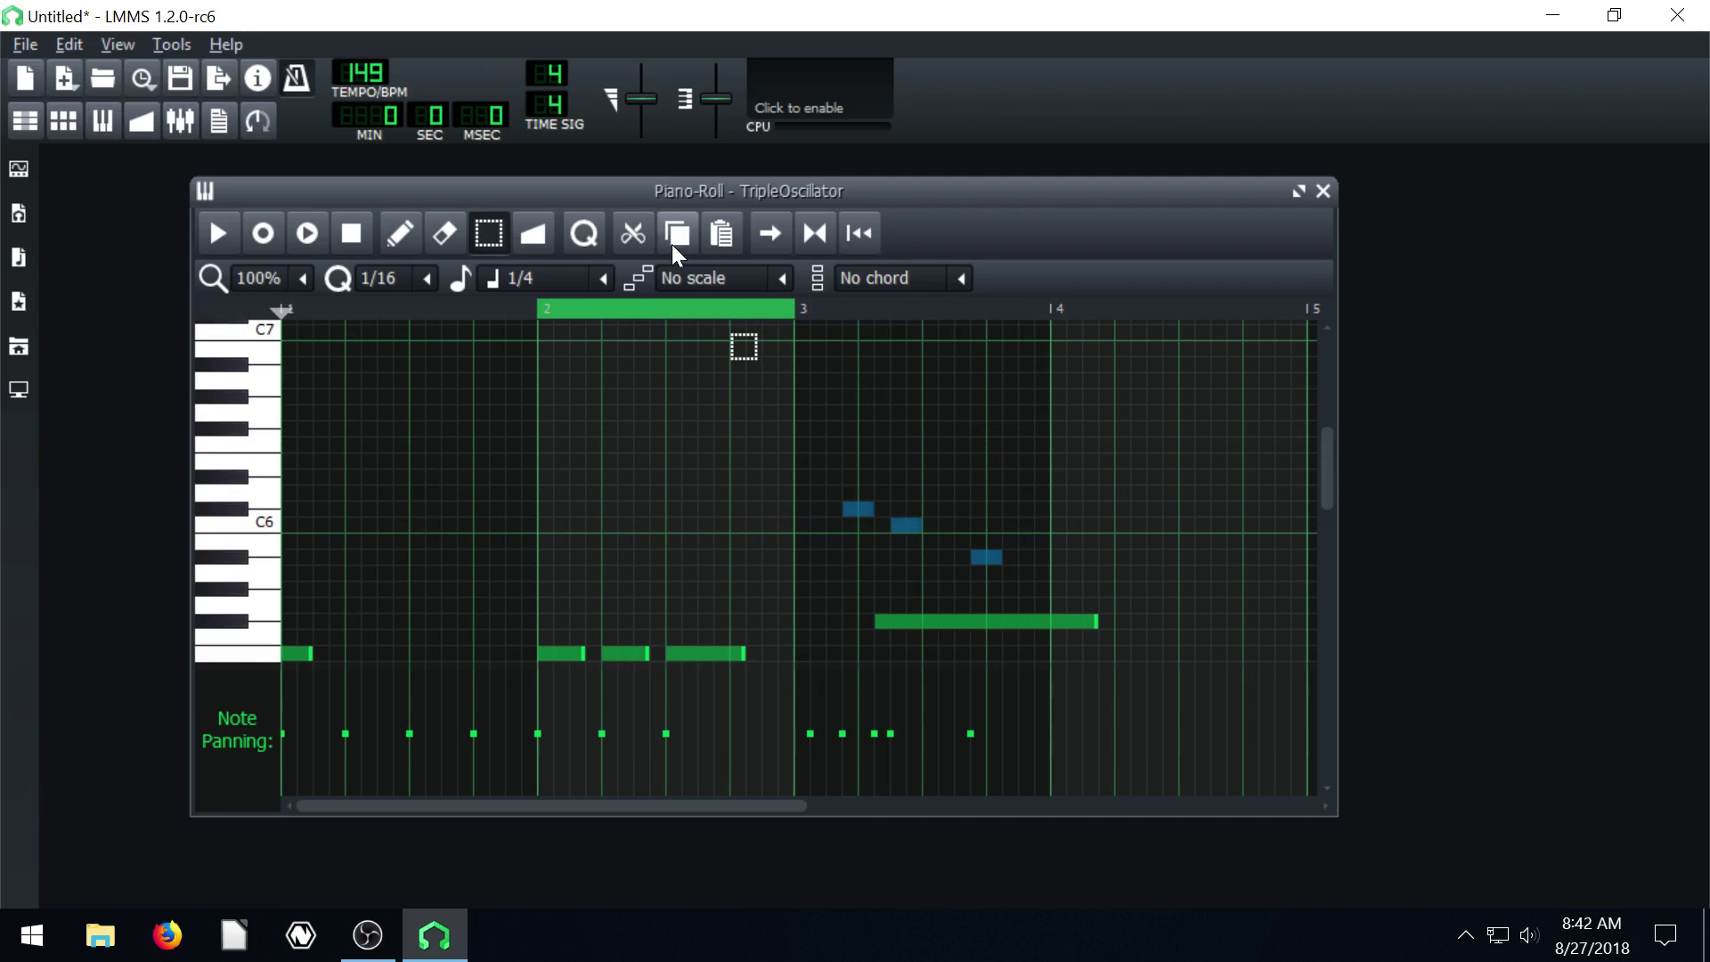
pyautogui.click(634, 229)
# Paste the three-note phrase near bars 4, 3, 2 and 1.
pyautogui.click(1090, 312)
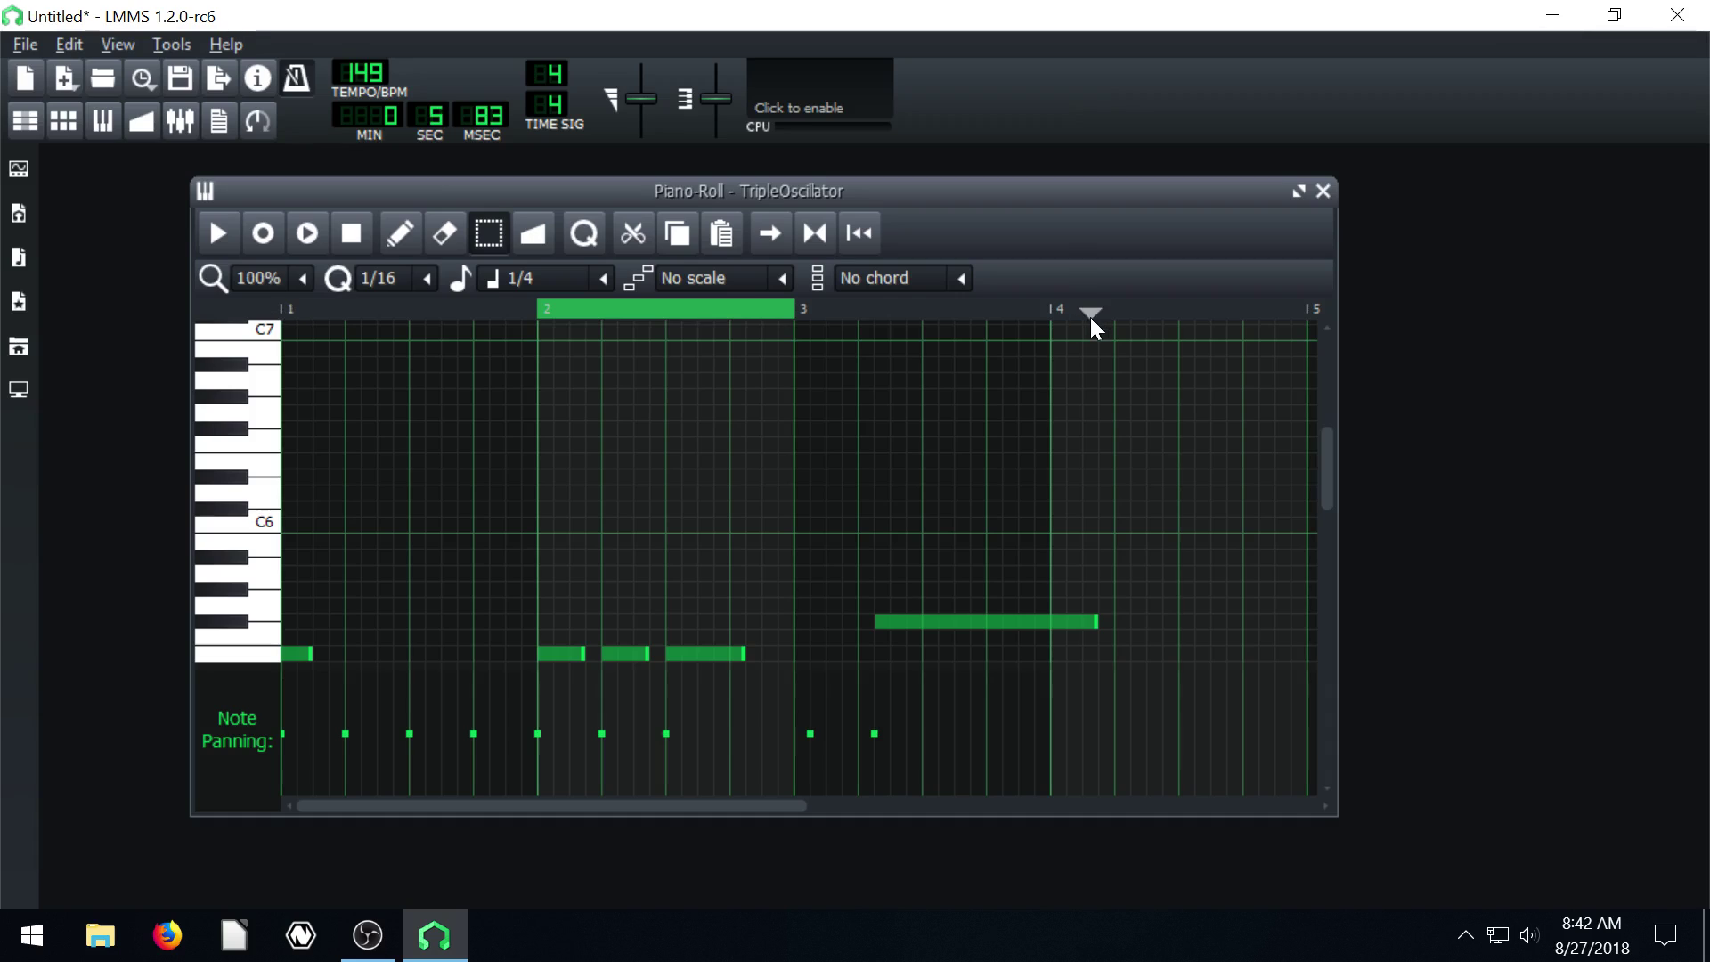
pyautogui.click(721, 234)
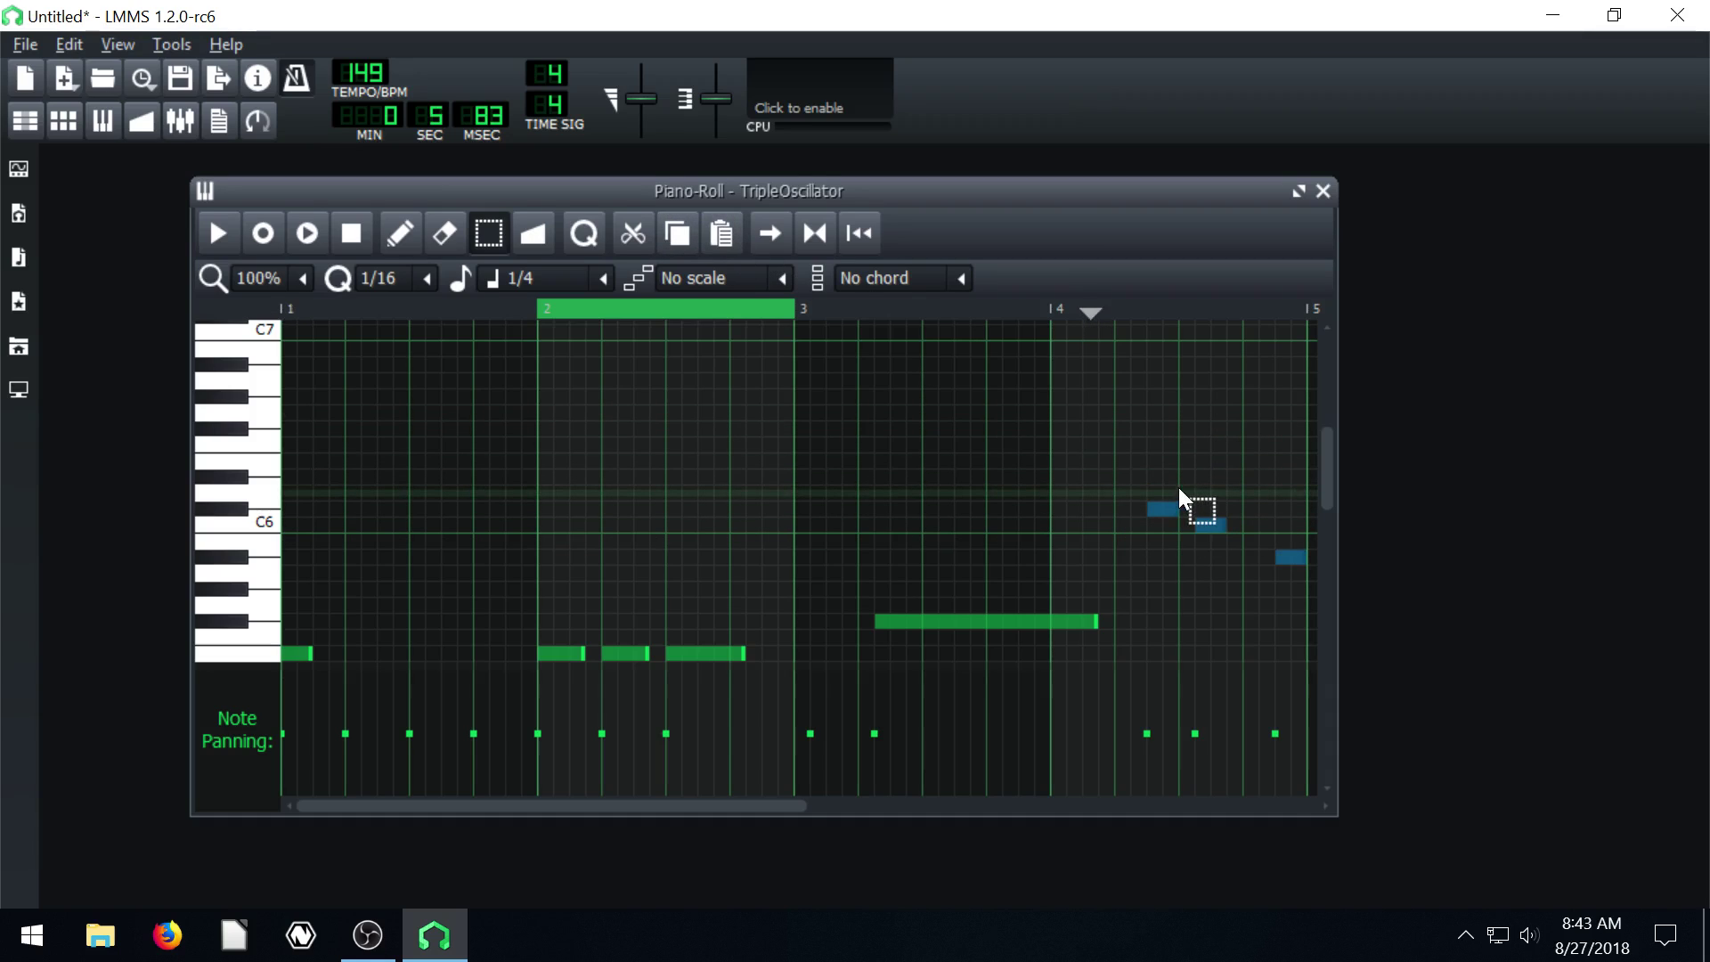
pyautogui.click(848, 312)
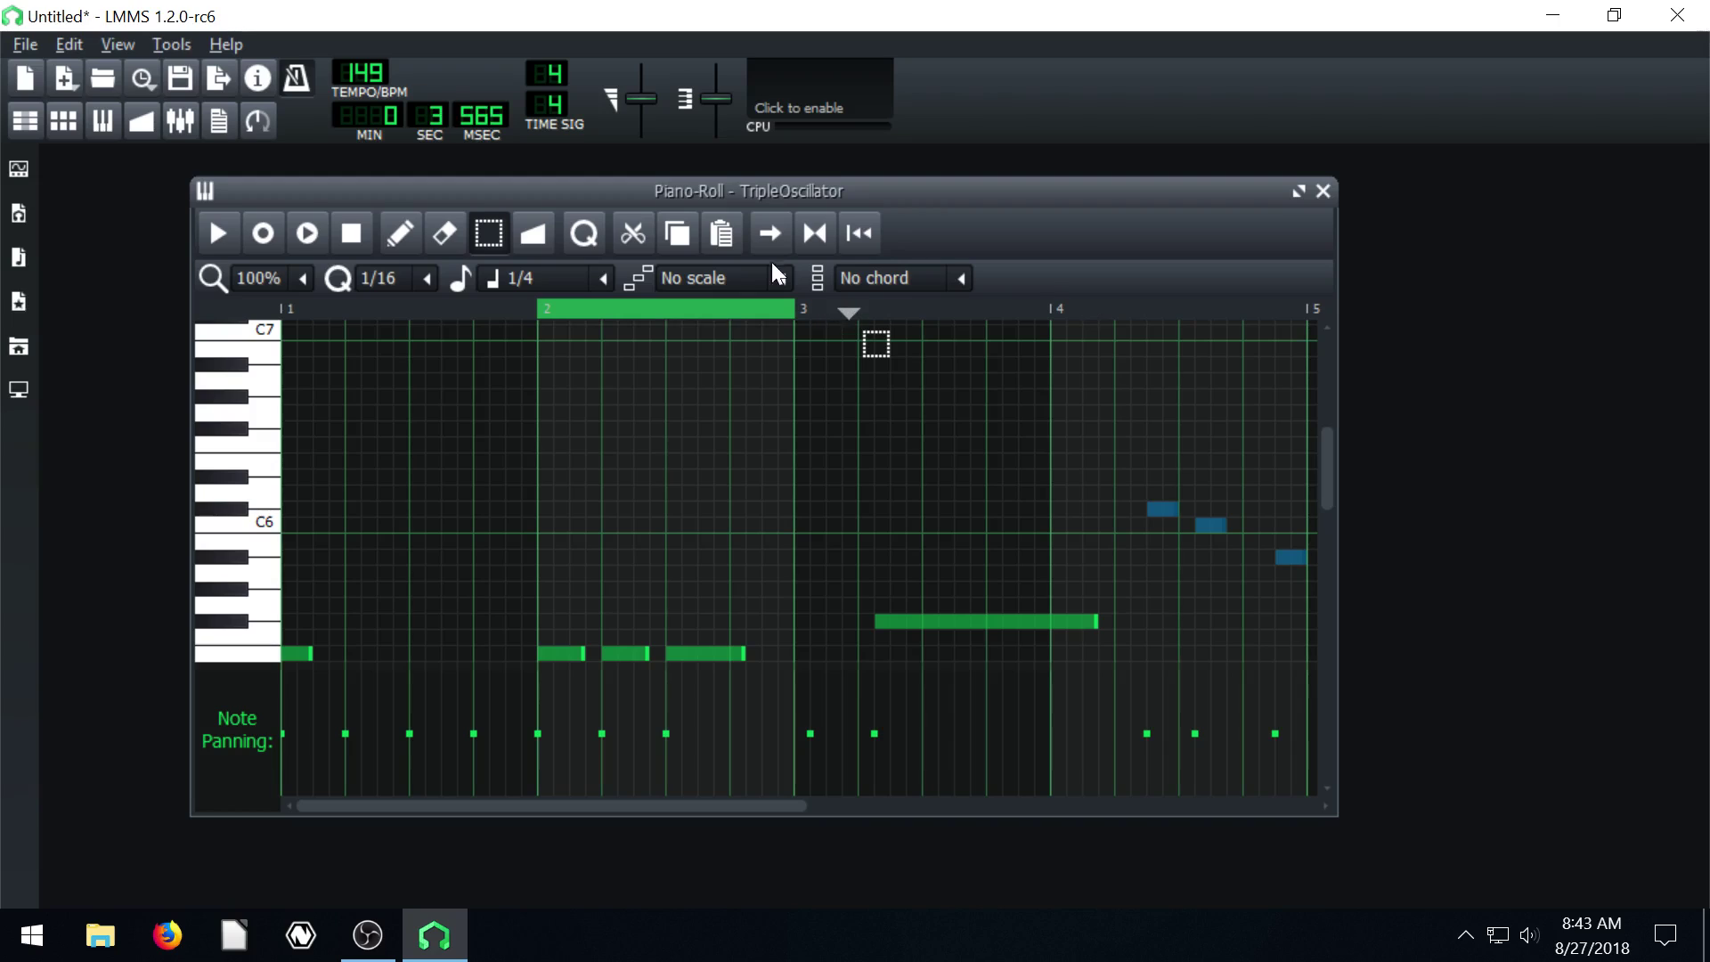
pyautogui.click(723, 234)
pyautogui.click(608, 312)
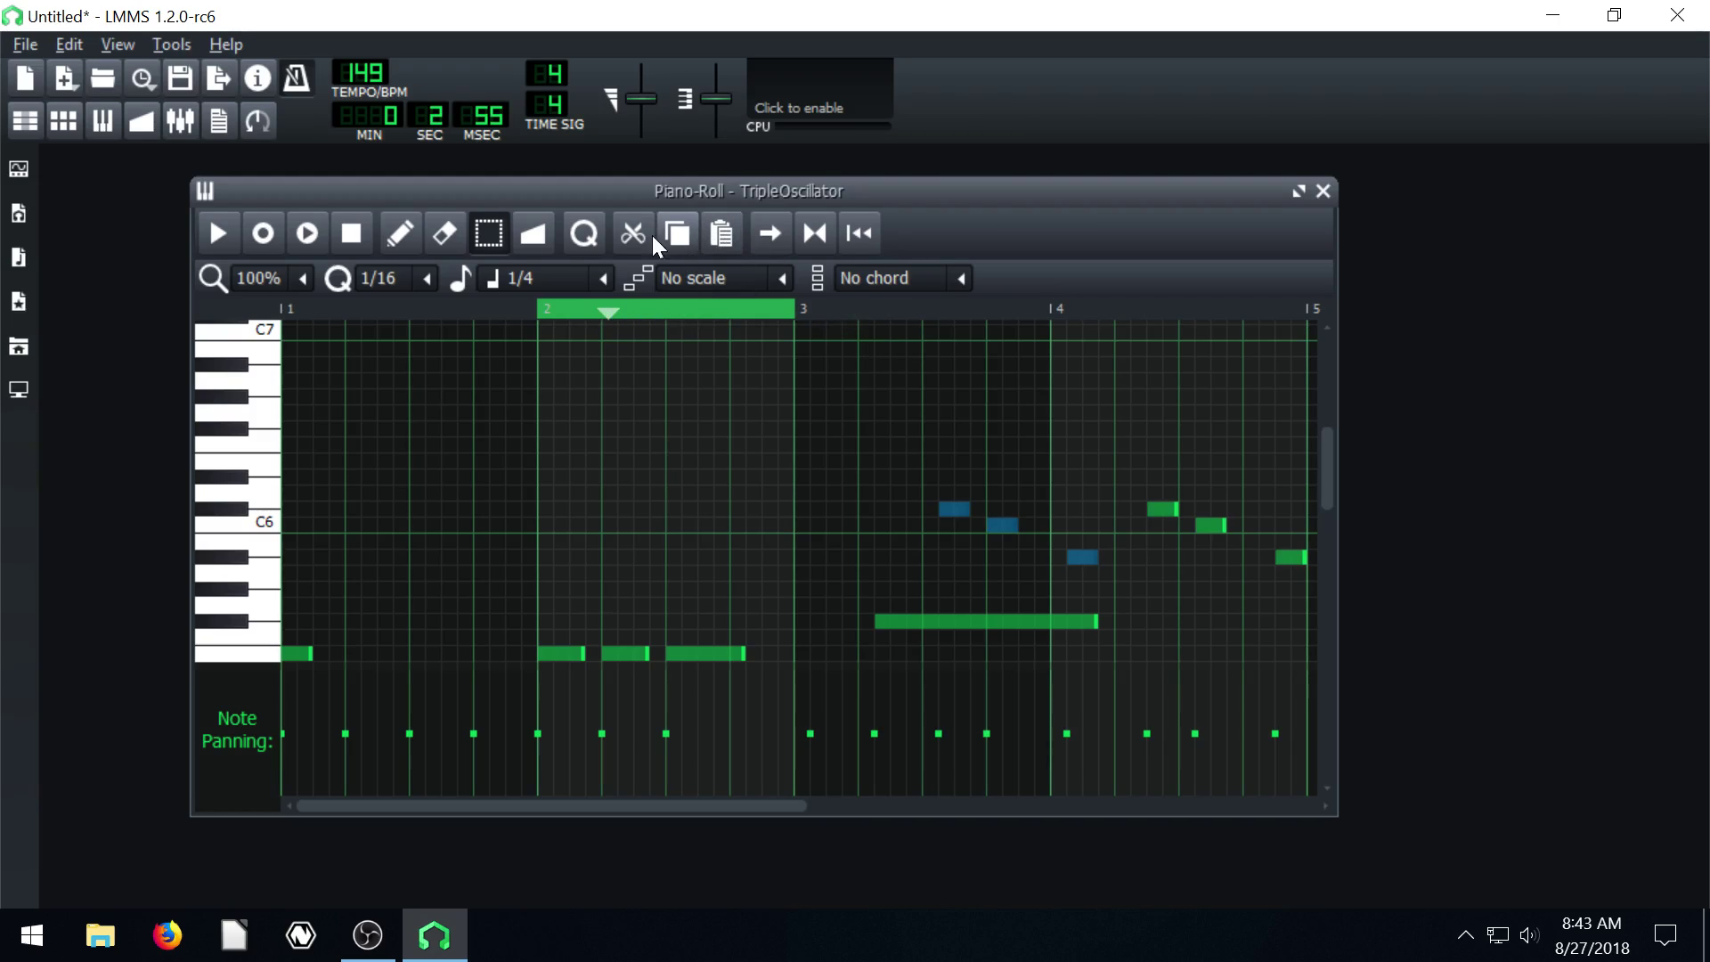
pyautogui.click(721, 233)
pyautogui.click(333, 310)
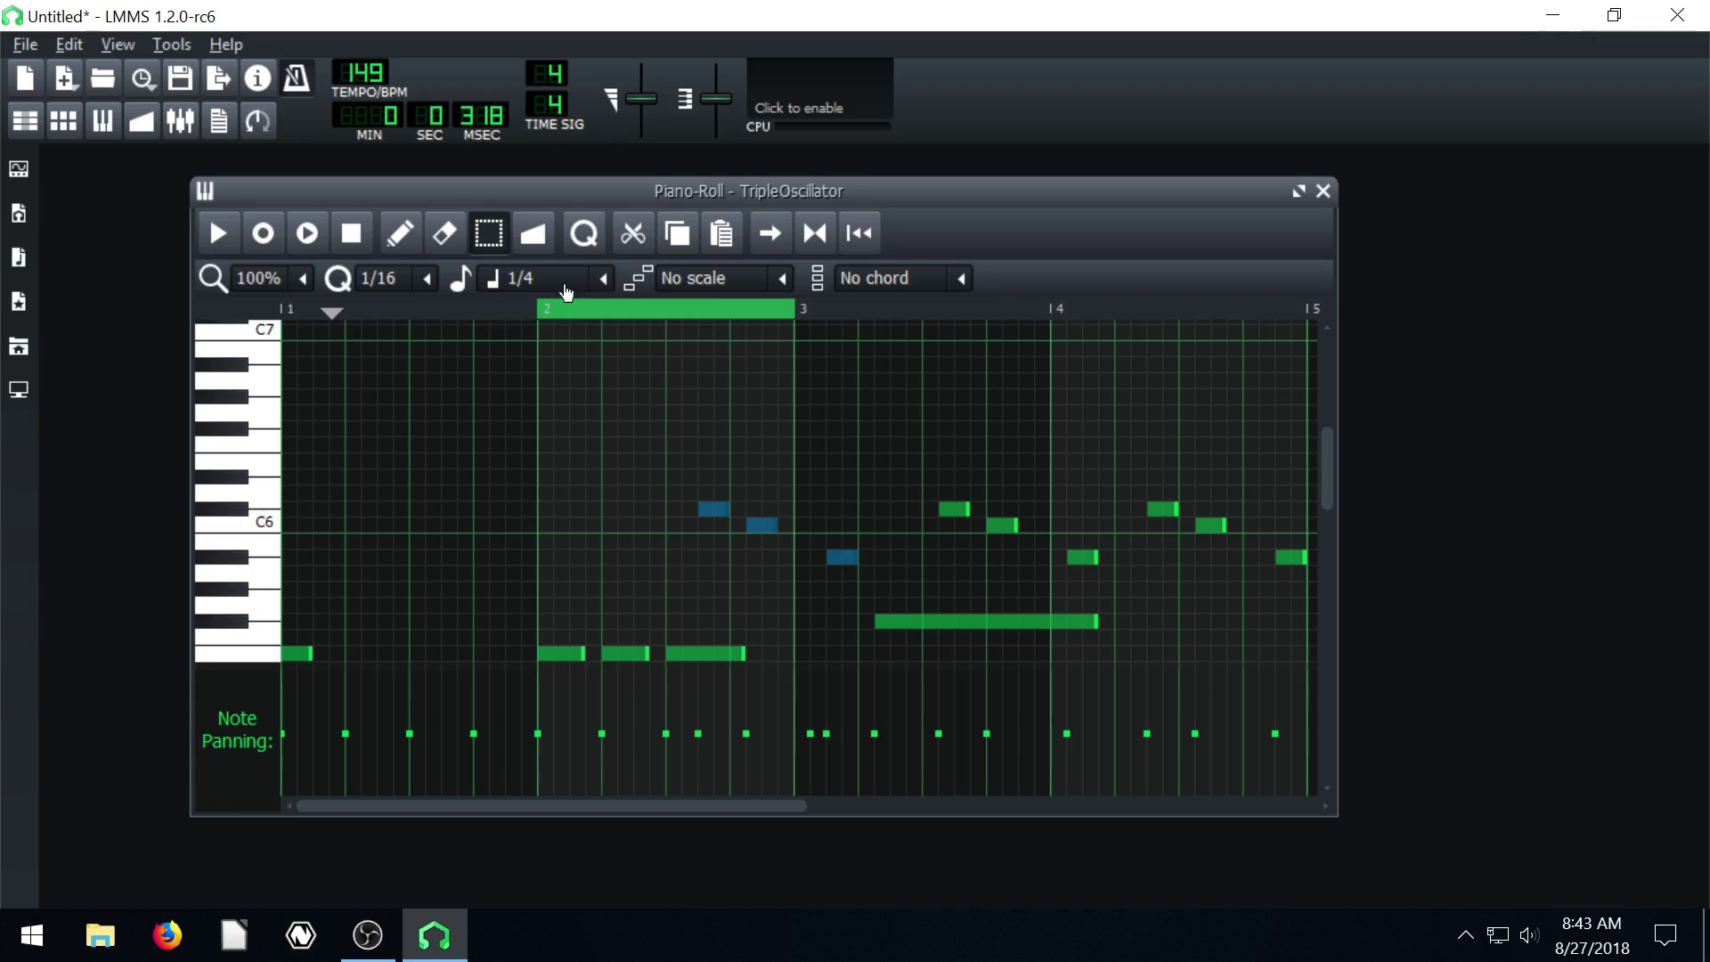
pyautogui.click(721, 233)
pyautogui.scroll(2, 659, 345)
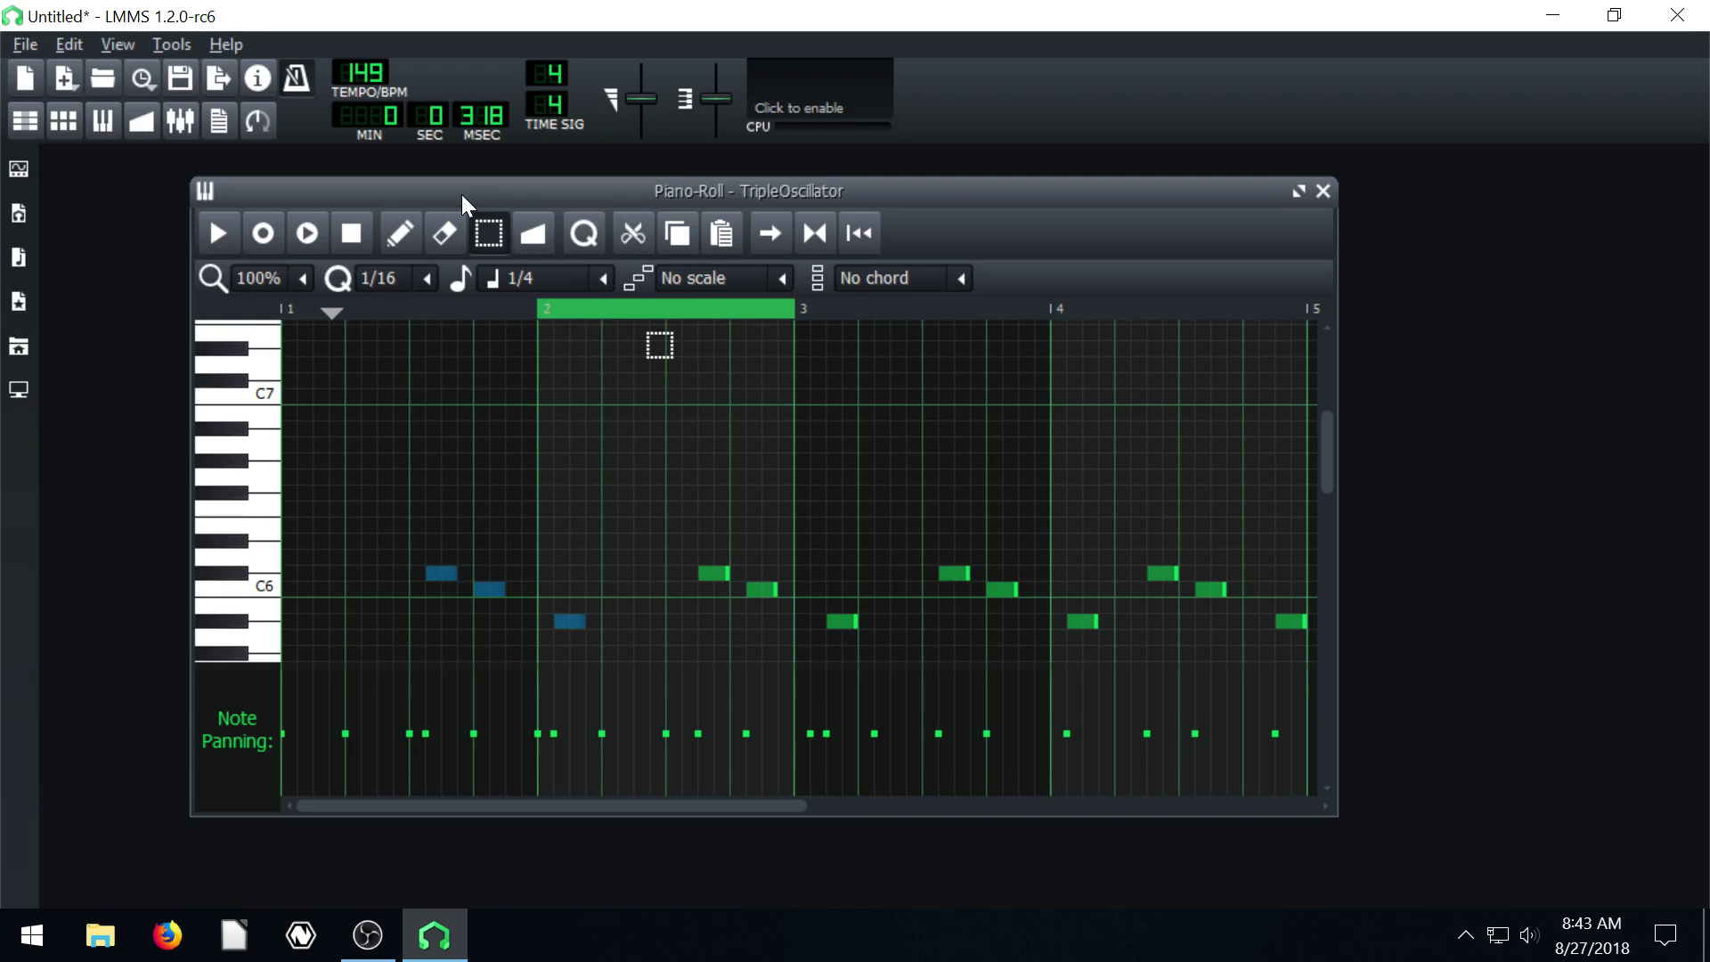
# Float the Song-Editor left of the piano roll, its TripleOscillator pattern visible across bars 1–4.
pyautogui.moveTo(462, 195); pyautogui.dragTo(796, 238)
pyautogui.doubleClick(386, 195)
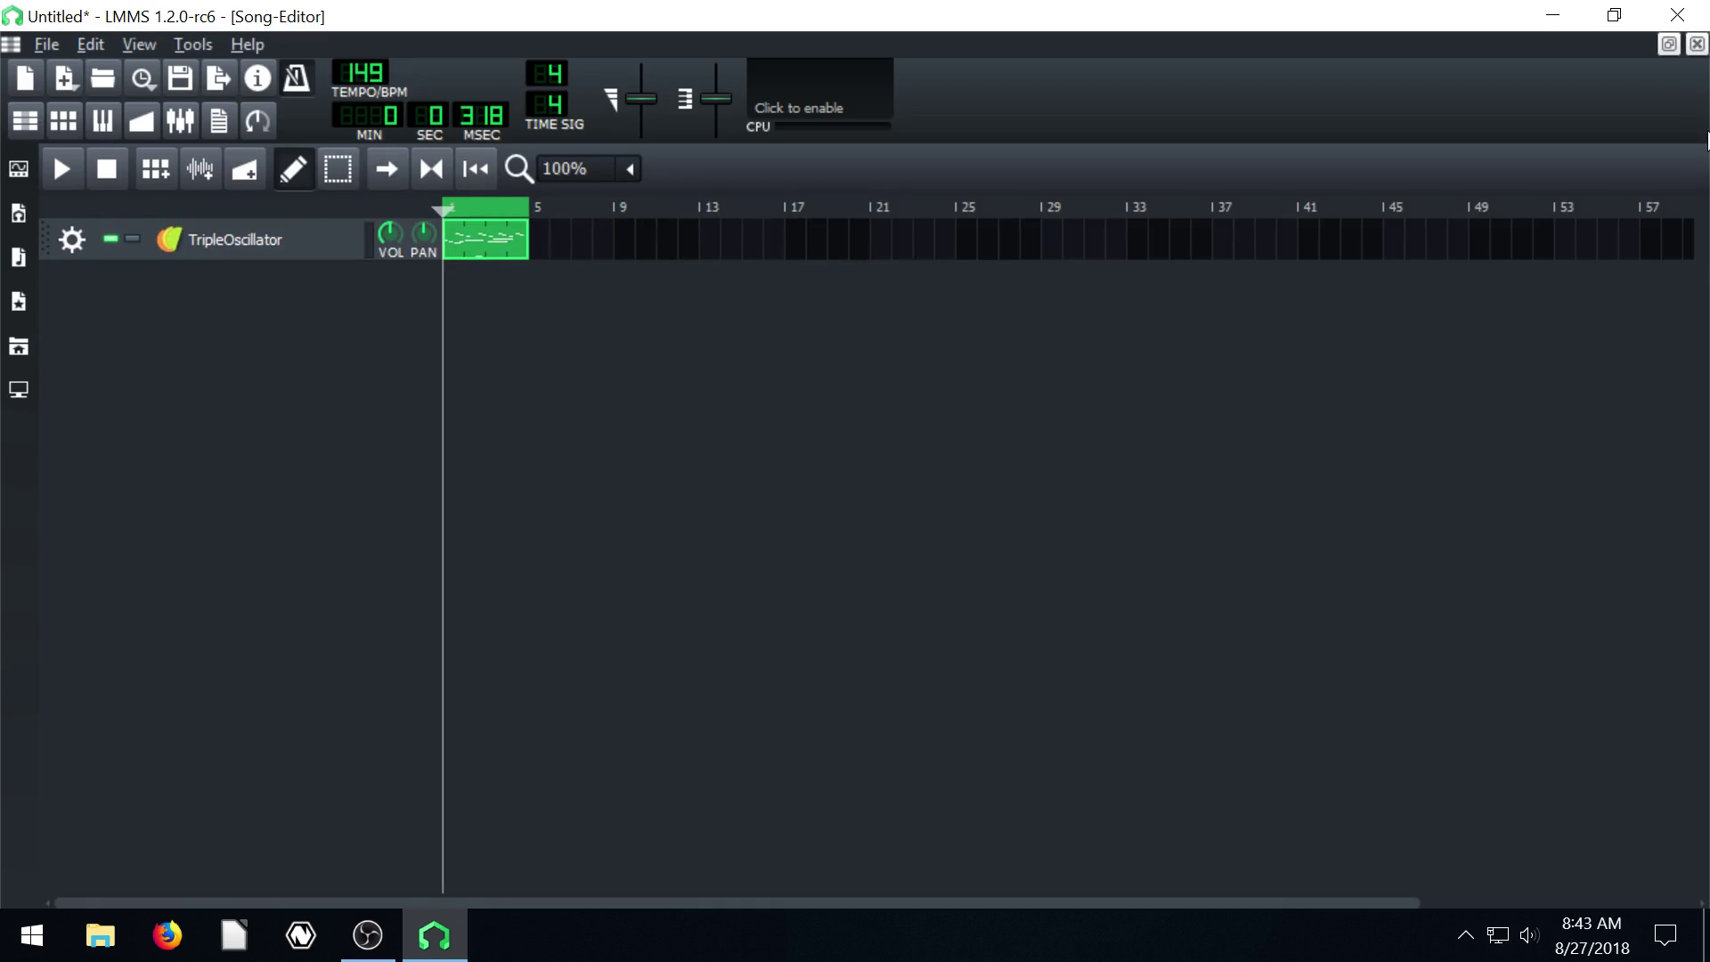
pyautogui.click(1668, 44)
pyautogui.click(21, 174)
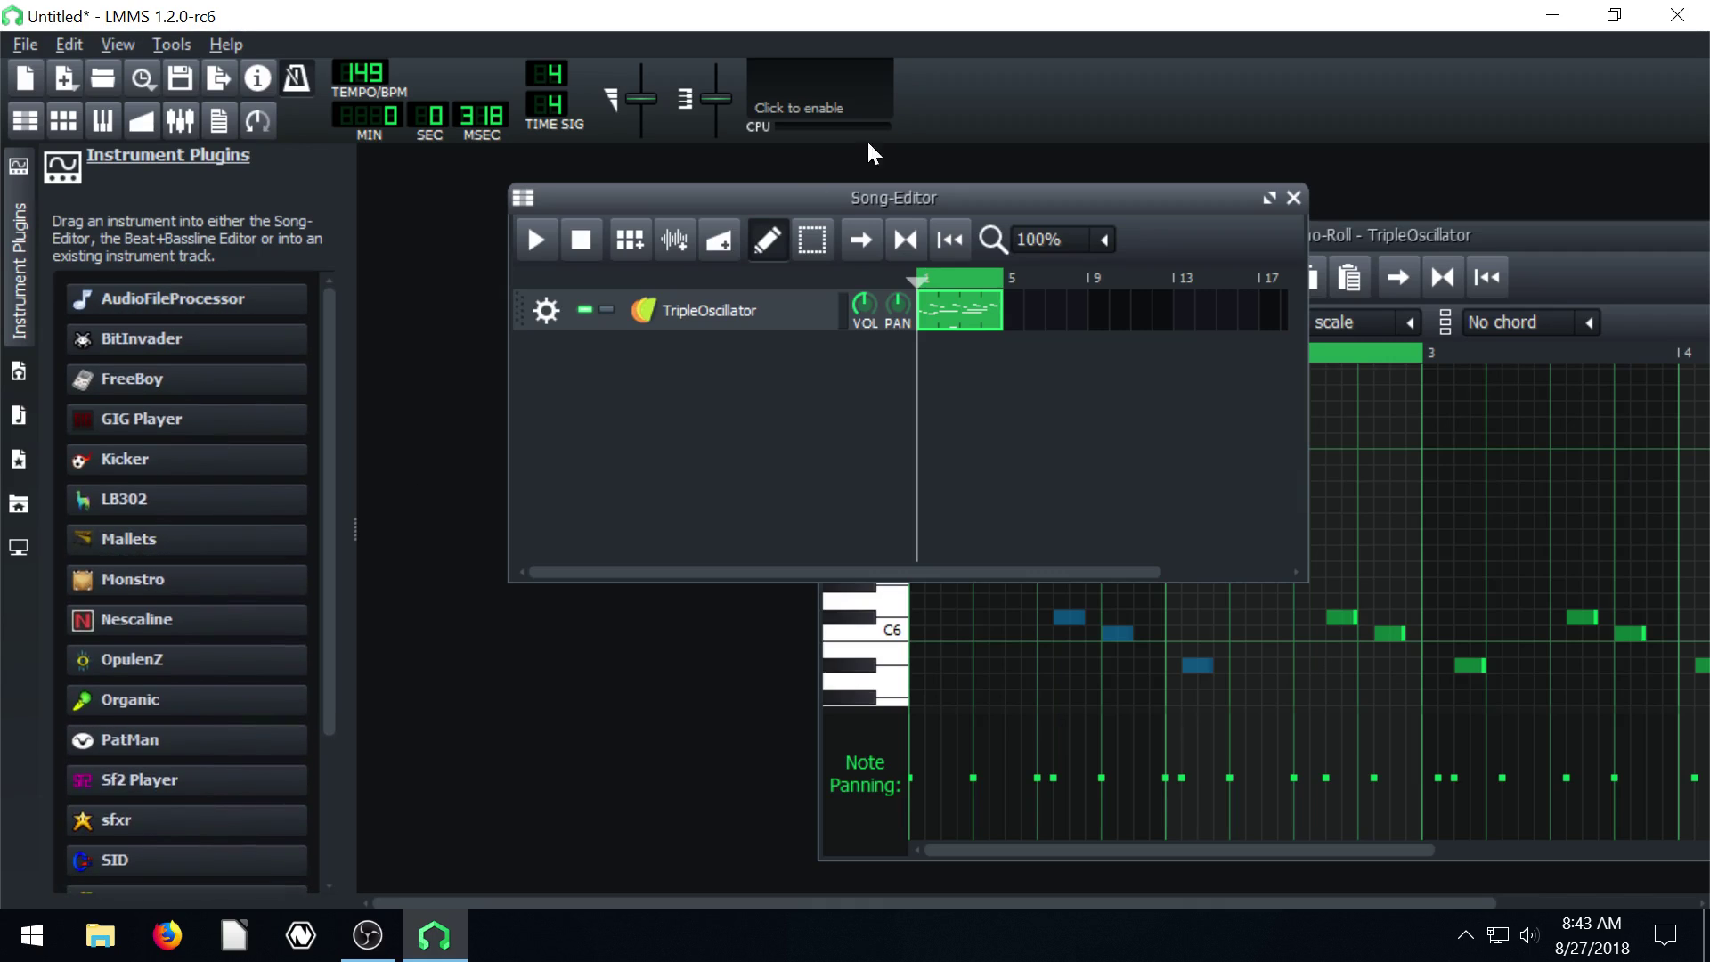
pyautogui.moveTo(821, 199); pyautogui.dragTo(220, 190)
pyautogui.click(22, 257)
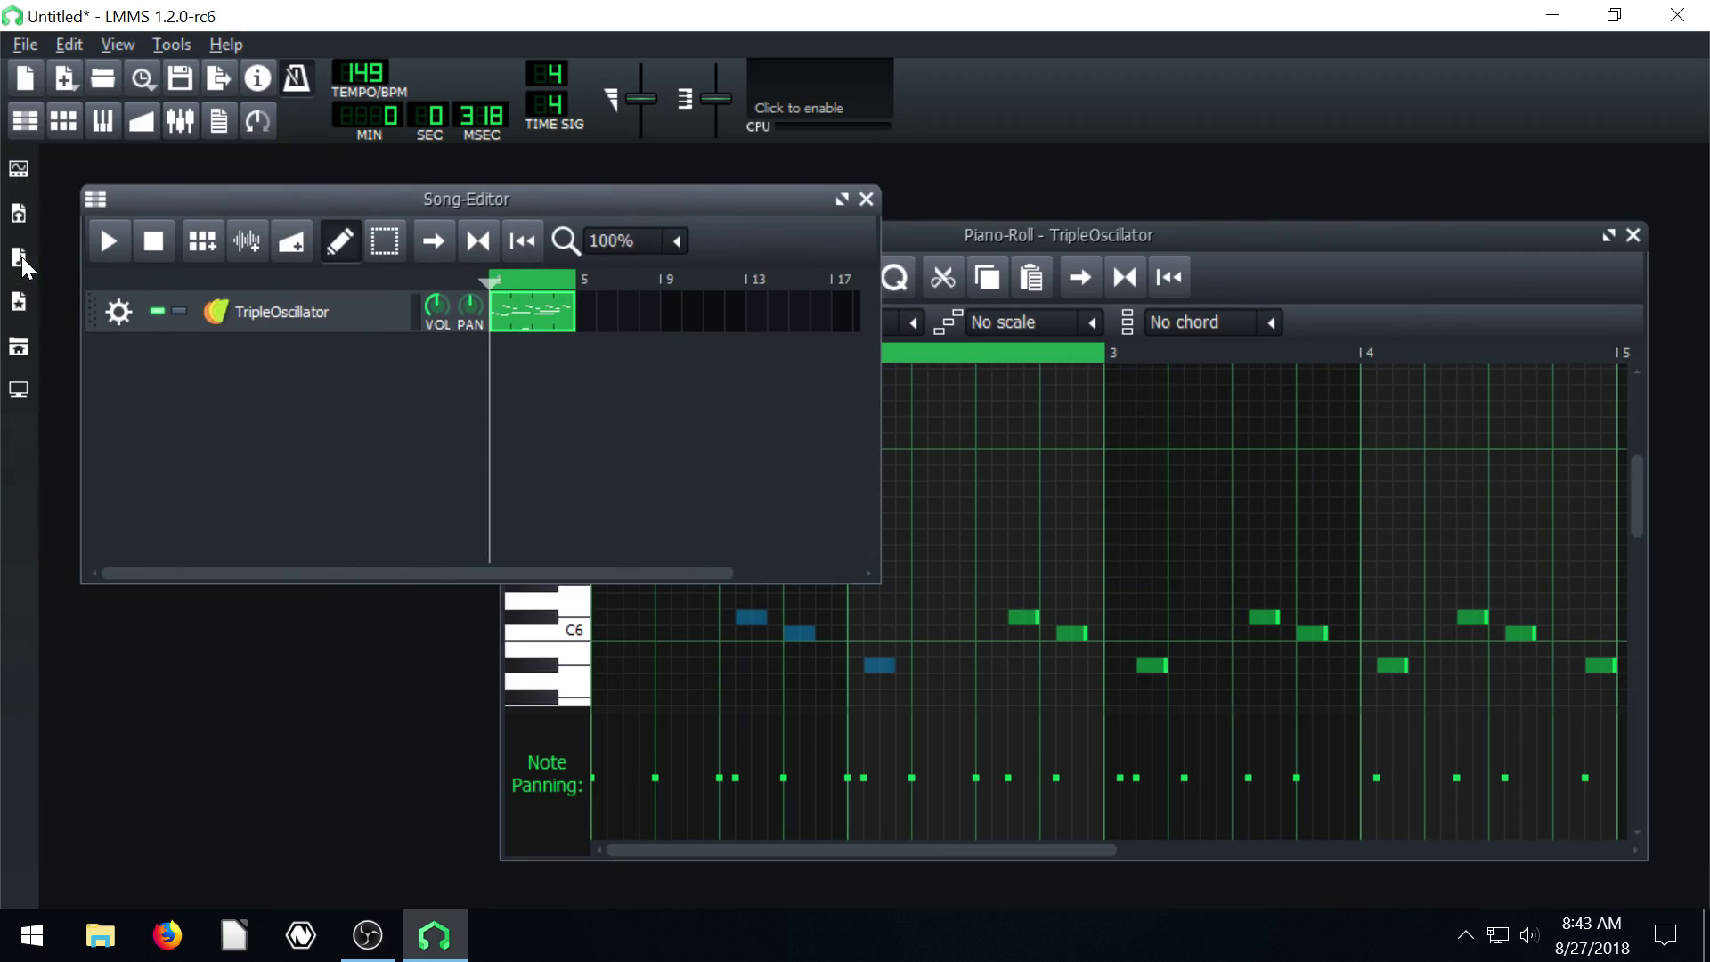